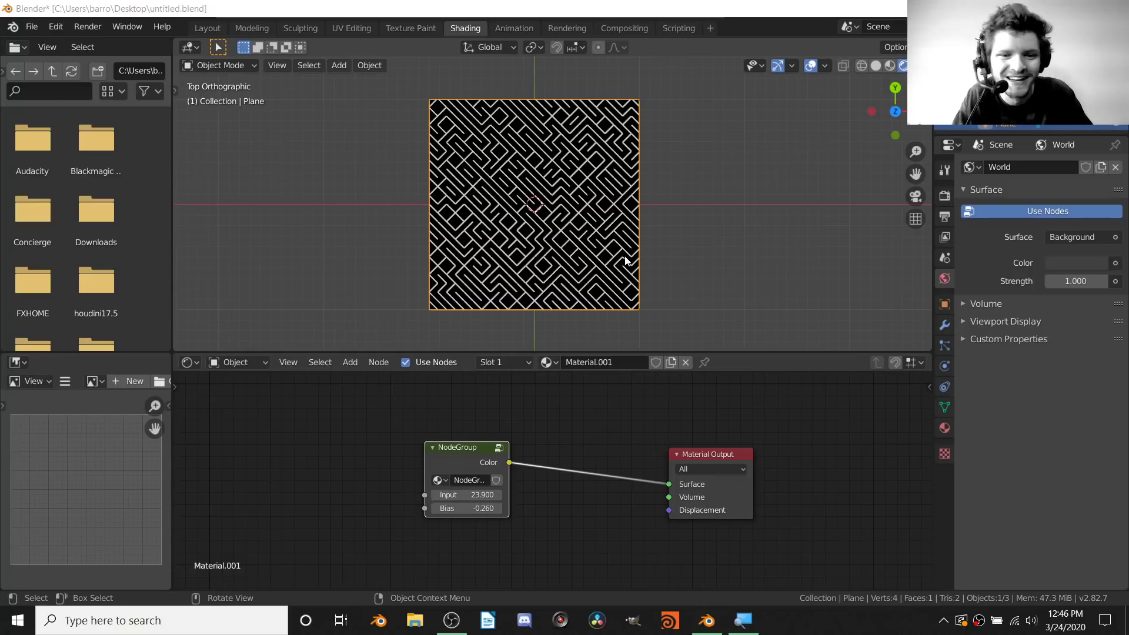
Orbit to view the maze plane at an angle, then return to top view
{"action": "scroll", "coordinate": [509, 217], "scroll_direction": "up", "scroll_amount": 3}
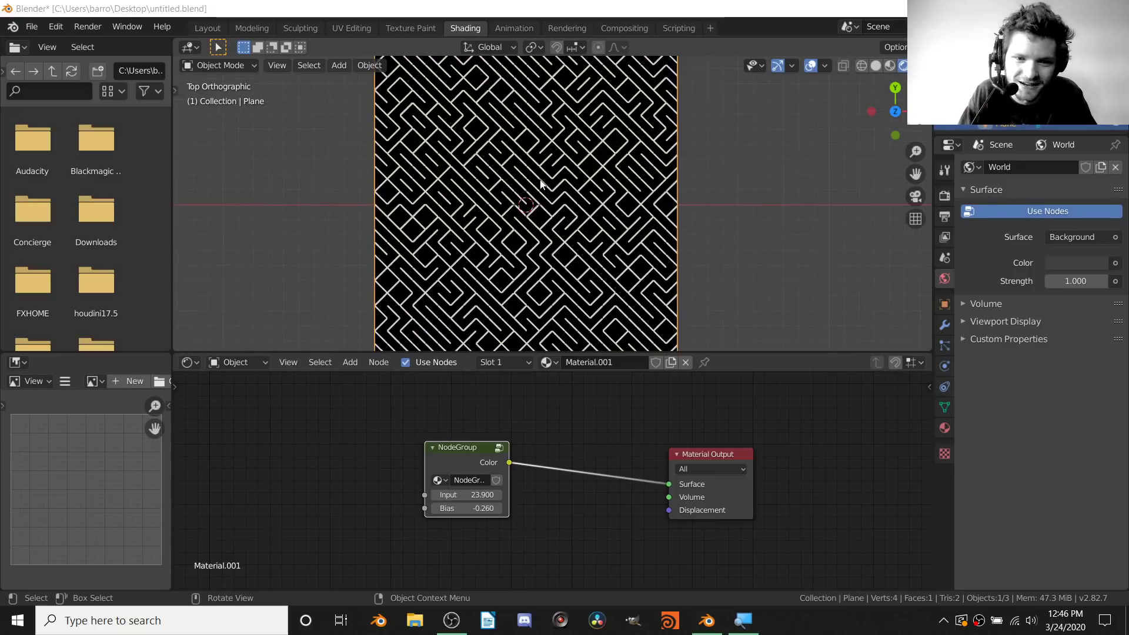
{"action": "middle_click_drag", "start_coordinate": [543, 184], "coordinate": [569, 164]}
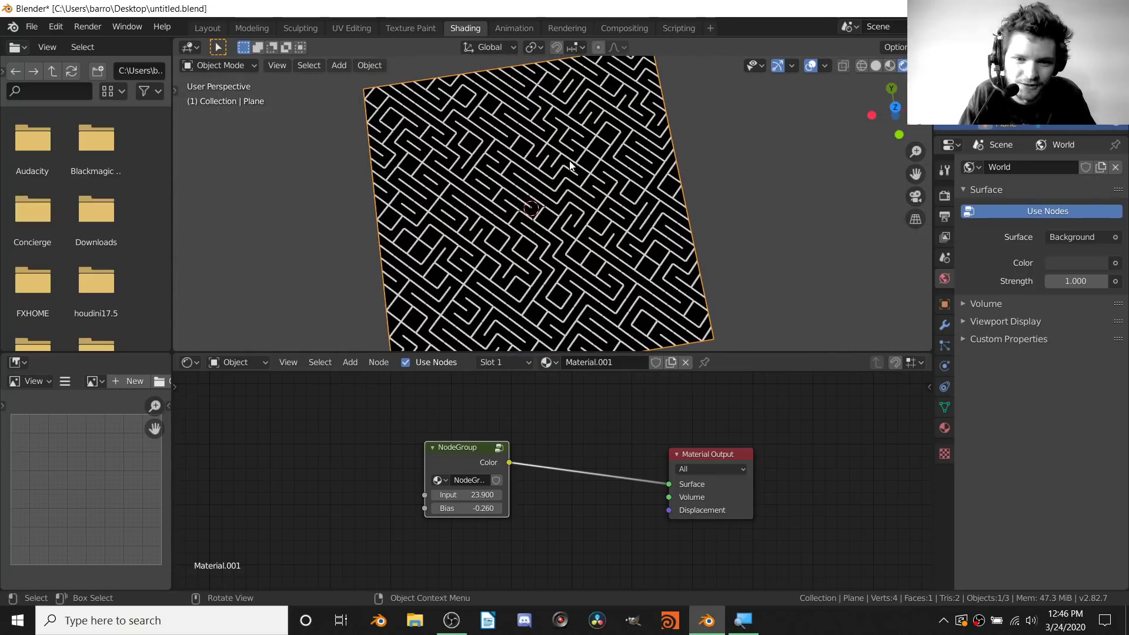
{"action": "left_click", "coordinate": [896, 106]}
Raise the NodeGroup's Input value from 23.9 to 111.6 for a much denser maze
{"action": "scroll", "coordinate": [587, 189], "scroll_direction": "down", "scroll_amount": 3}
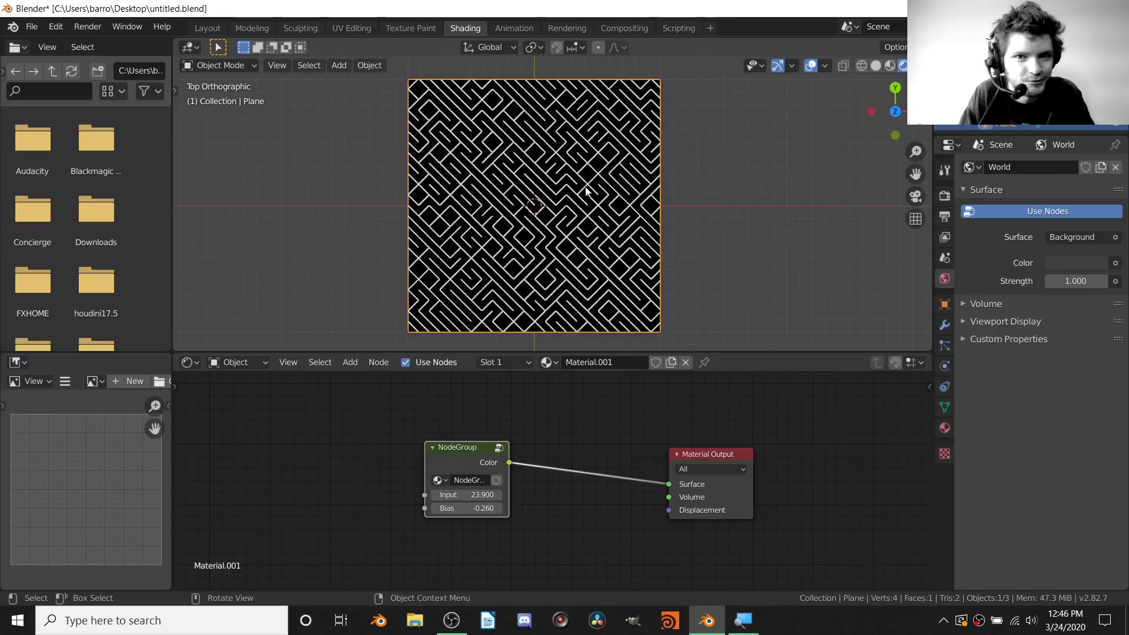
{"action": "scroll", "coordinate": [540, 412], "scroll_direction": "up", "scroll_amount": 3}
{"action": "middle_click_drag", "start_coordinate": [507, 483], "coordinate": [623, 482]}
{"action": "mouse_move", "coordinate": [529, 501]}
{"action": "left_mouse_down"}
{"action": "mouse_move", "coordinate": [634, 502]}
{"action": "mouse_move", "coordinate": [484, 502]}
{"action": "mouse_move", "coordinate": [832, 501]}
{"action": "mouse_move", "coordinate": [541, 485]}
{"action": "left_mouse_up"}
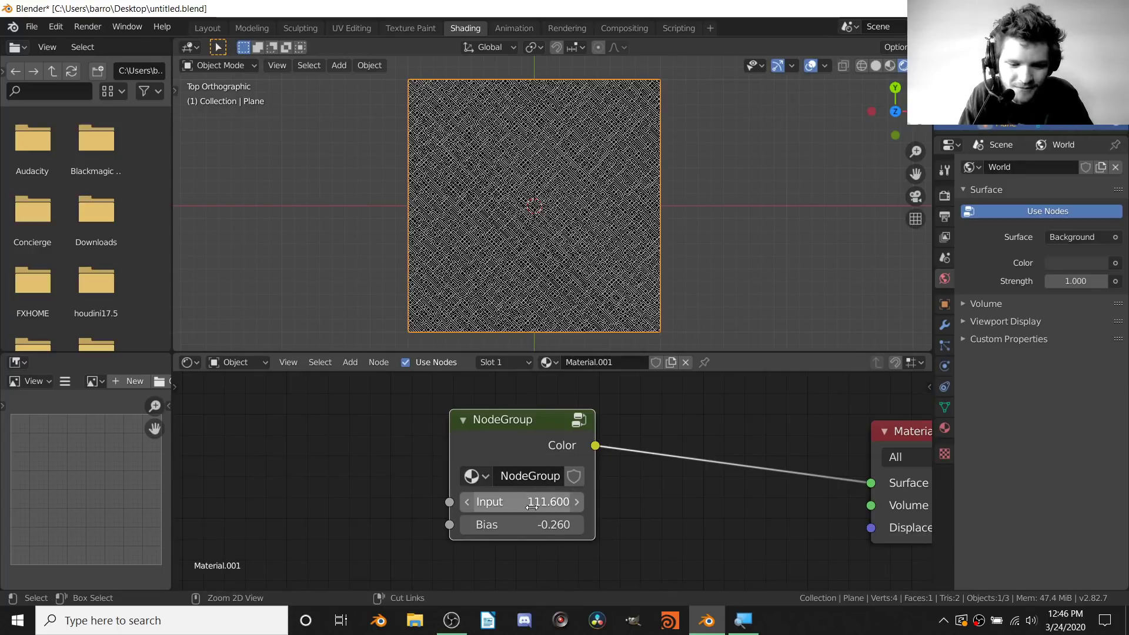
Restore Input to 23.900, then try higher Bias values before settling on -0.050
{"action": "key", "text": "ctrl+z"}
{"action": "left_click_drag", "start_coordinate": [522, 524], "coordinate": [618, 524]}
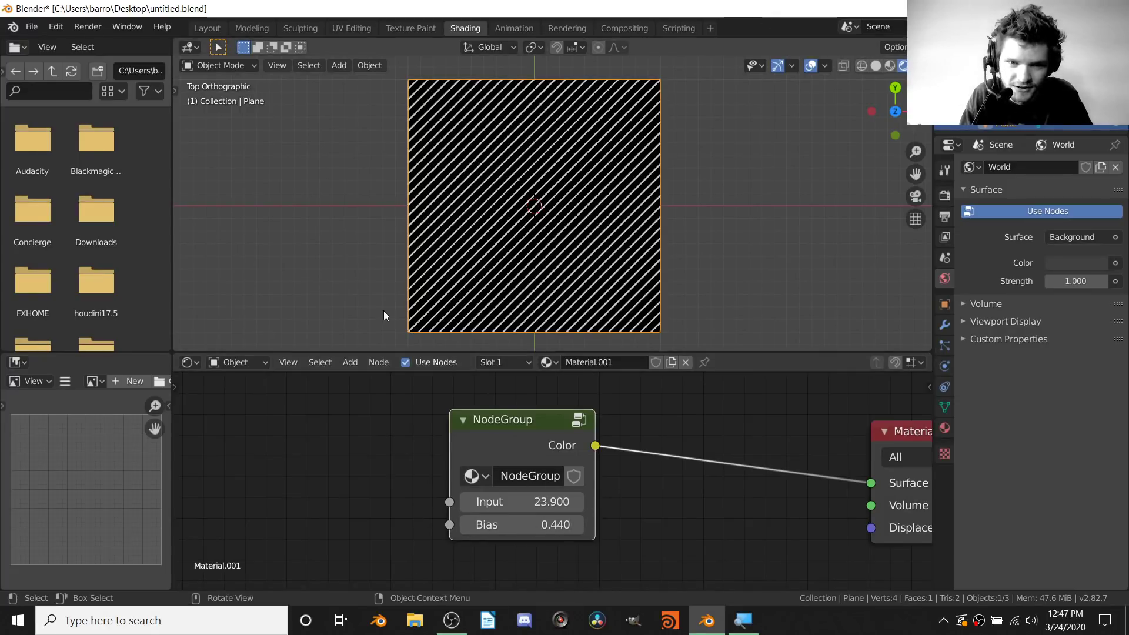
{"action": "mouse_move", "coordinate": [529, 524]}
{"action": "left_mouse_down"}
{"action": "mouse_move", "coordinate": [368, 524]}
{"action": "mouse_move", "coordinate": [533, 528]}
{"action": "left_mouse_up"}
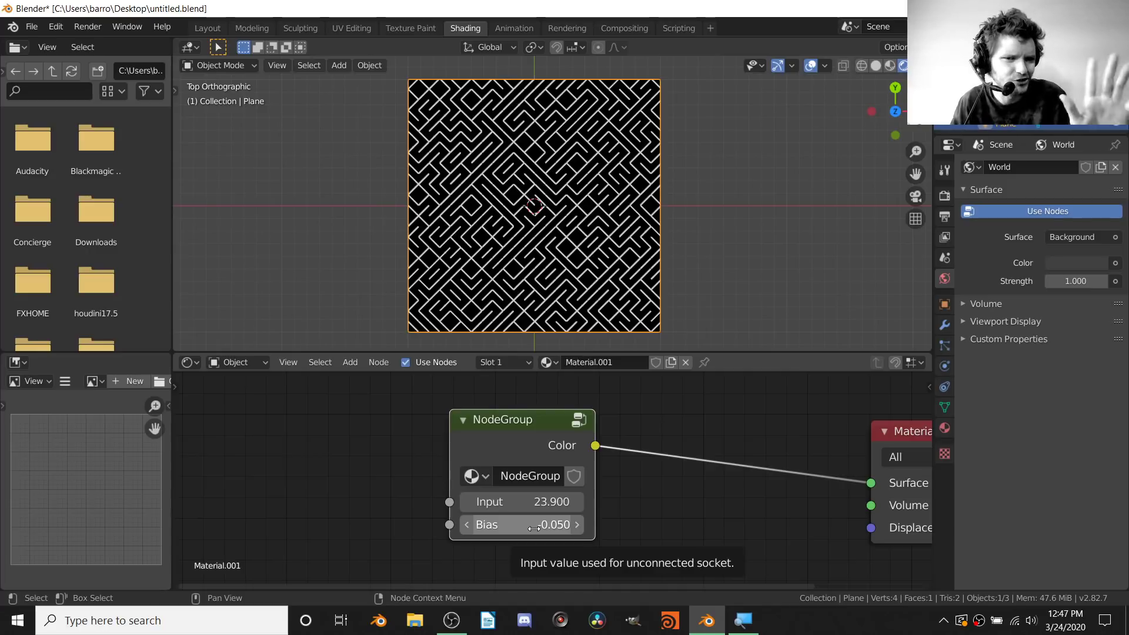
Enter the maze NodeGroup to show its internal node network
{"action": "scroll", "coordinate": [528, 175], "scroll_direction": "up", "scroll_amount": 6}
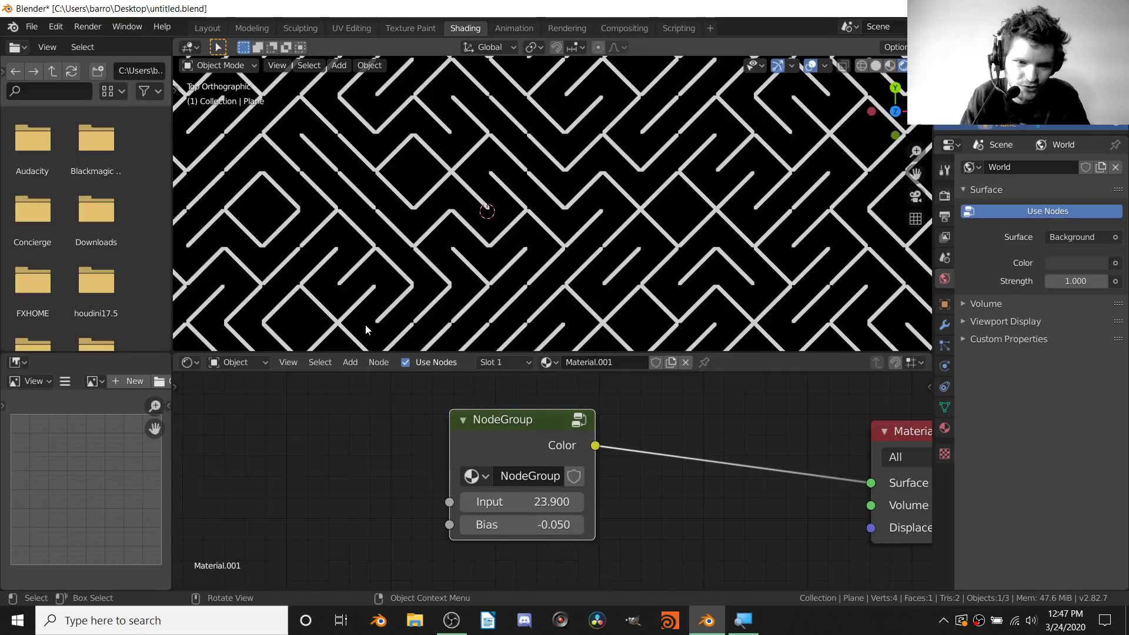
{"action": "scroll", "coordinate": [328, 273], "scroll_direction": "down", "scroll_amount": 5}
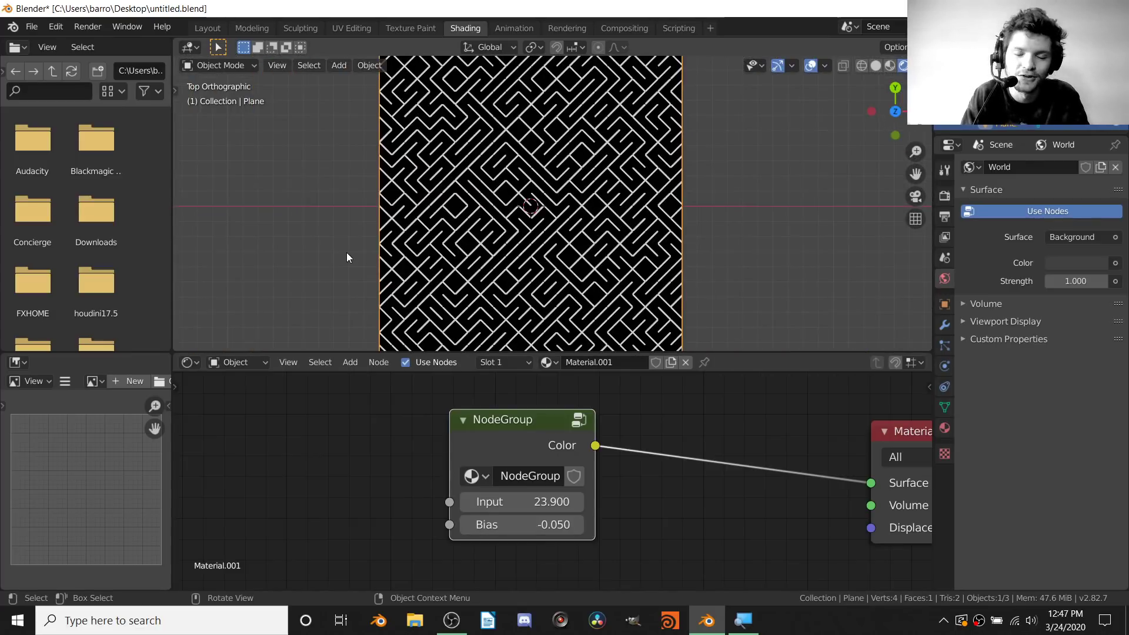
{"action": "scroll", "coordinate": [421, 250], "scroll_direction": "down", "scroll_amount": 1}
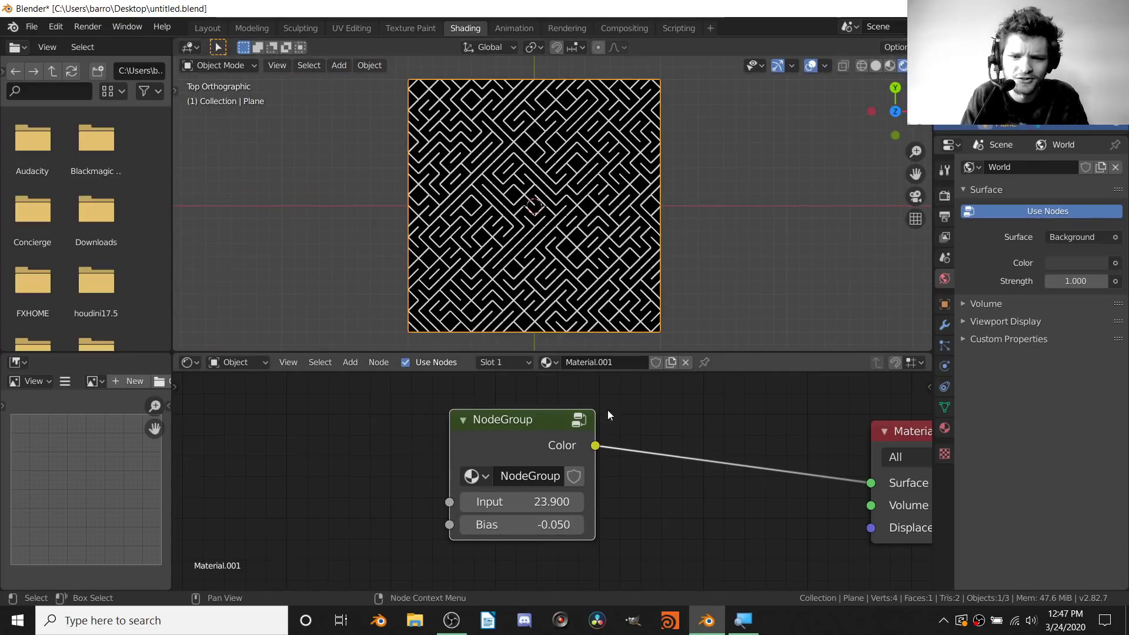
{"action": "left_click", "coordinate": [570, 423]}
{"action": "scroll", "coordinate": [577, 425], "scroll_direction": "down", "scroll_amount": 3}
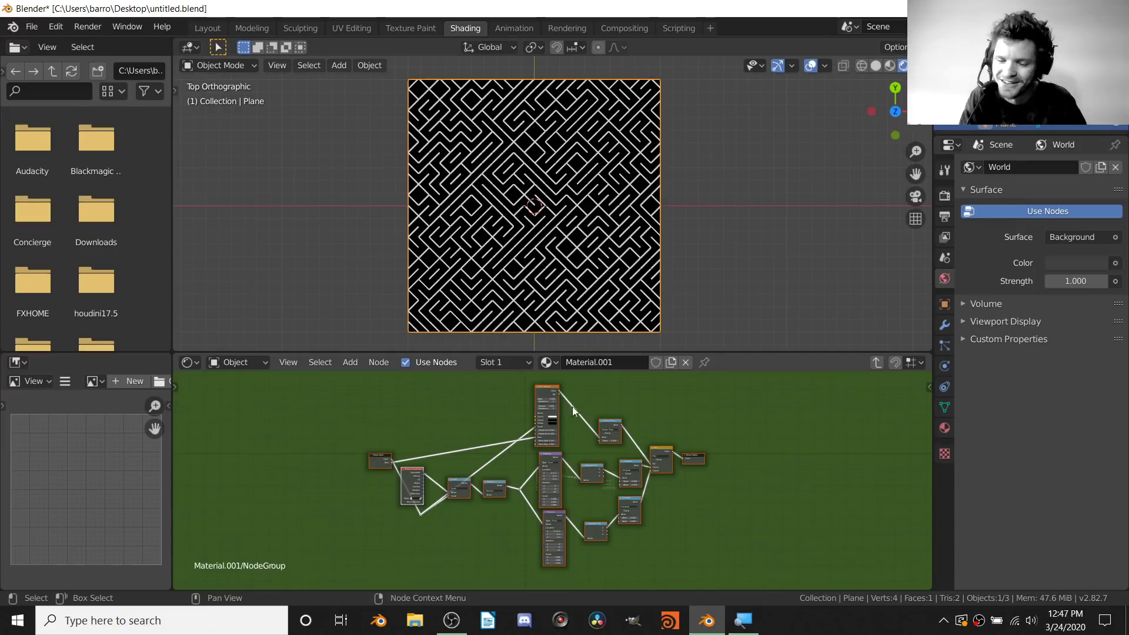
Exit the NodeGroup to the material level and zoom in to inspect the maze
{"action": "left_click", "coordinate": [875, 363]}
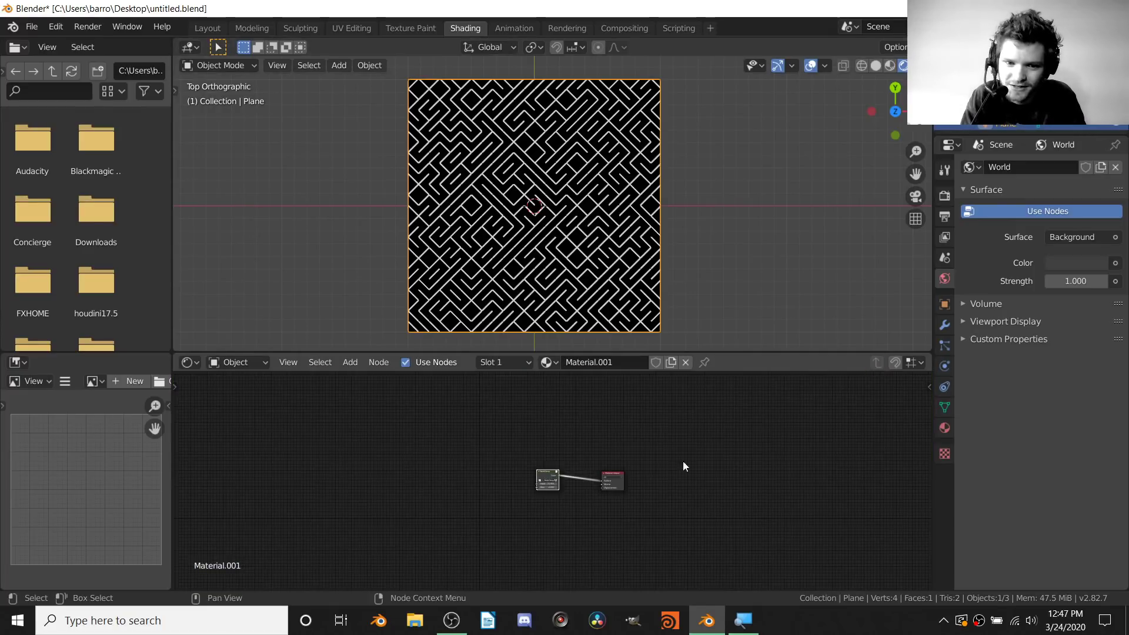
{"action": "scroll", "coordinate": [615, 470], "scroll_direction": "up", "scroll_amount": 5}
{"action": "scroll", "coordinate": [499, 187], "scroll_direction": "up", "scroll_amount": 3}
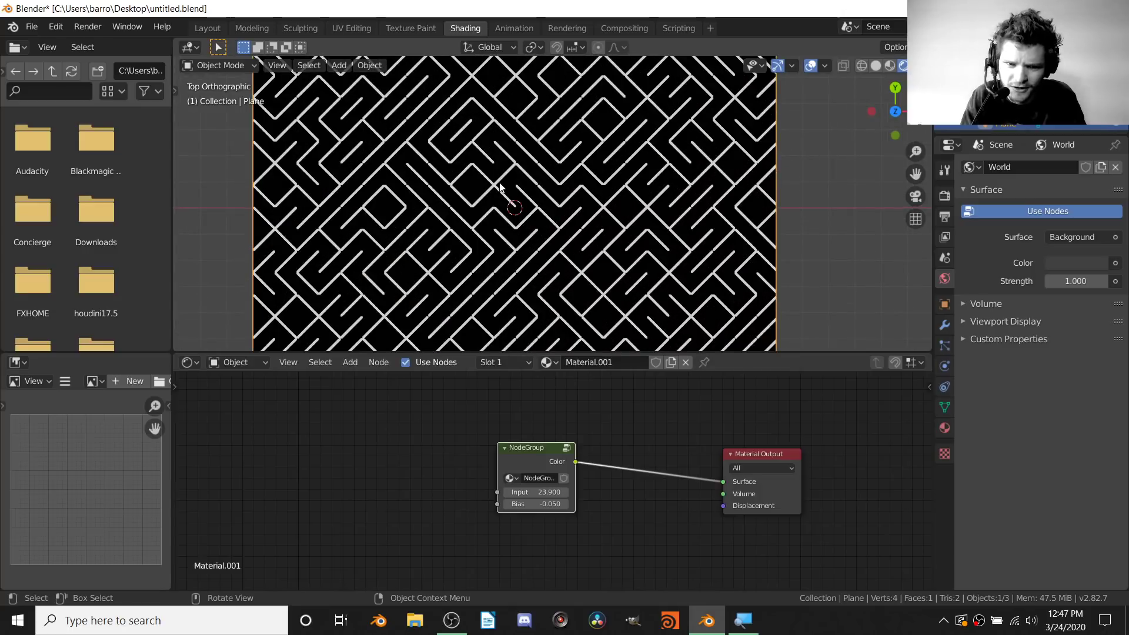
{"action": "scroll", "coordinate": [502, 187], "scroll_direction": "up", "scroll_amount": 3}
{"action": "scroll", "coordinate": [594, 218], "scroll_direction": "up", "scroll_amount": 3}
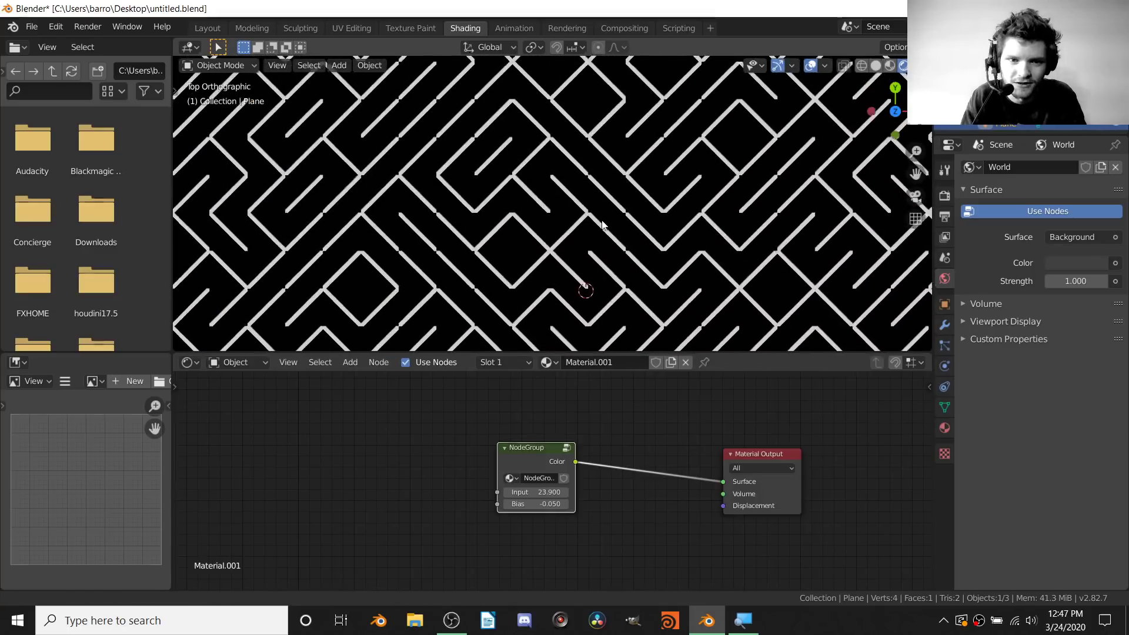
{"action": "scroll", "coordinate": [529, 176], "scroll_direction": "down", "scroll_amount": 5}
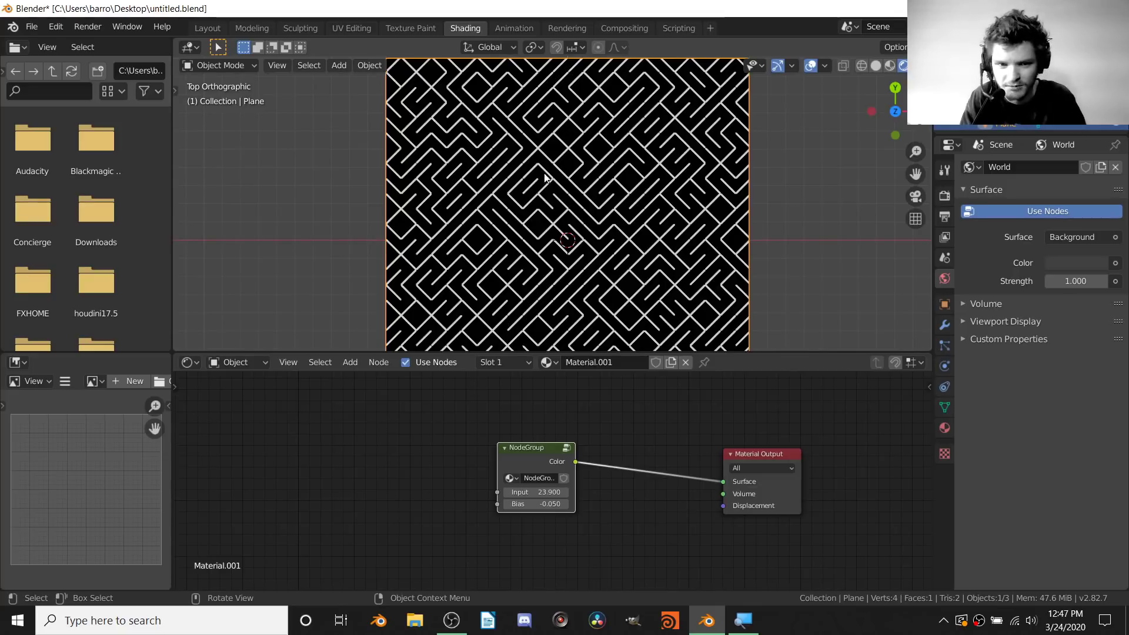
{"action": "scroll", "coordinate": [555, 121], "scroll_direction": "up", "scroll_amount": 5}
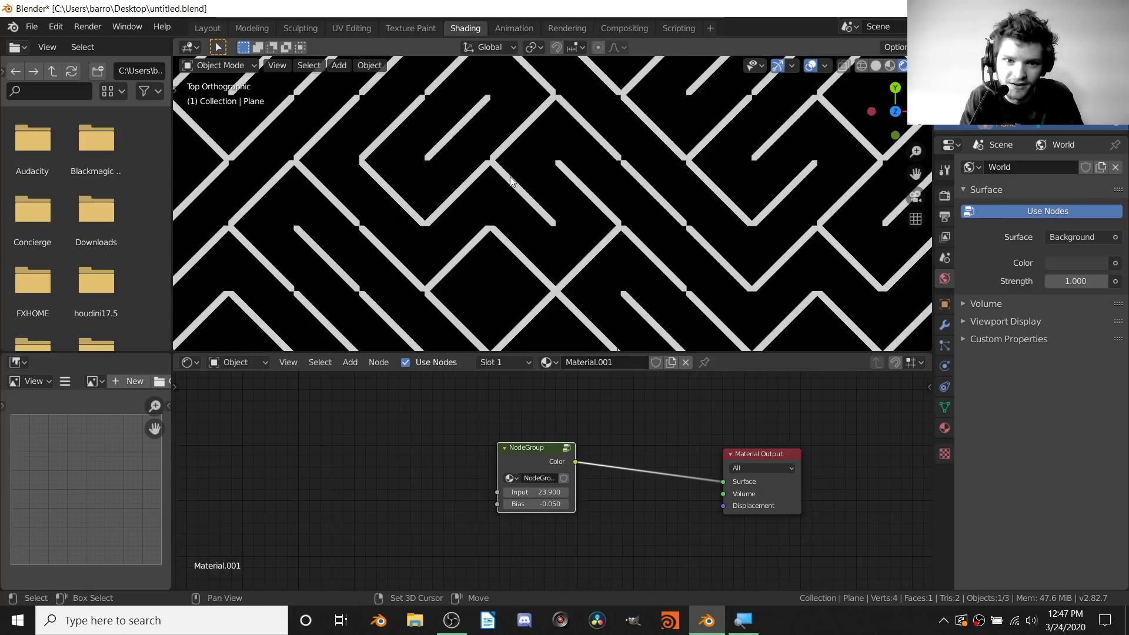
{"action": "middle_click_drag", "start_coordinate": [471, 134], "coordinate": [554, 225], "text": "shift"}
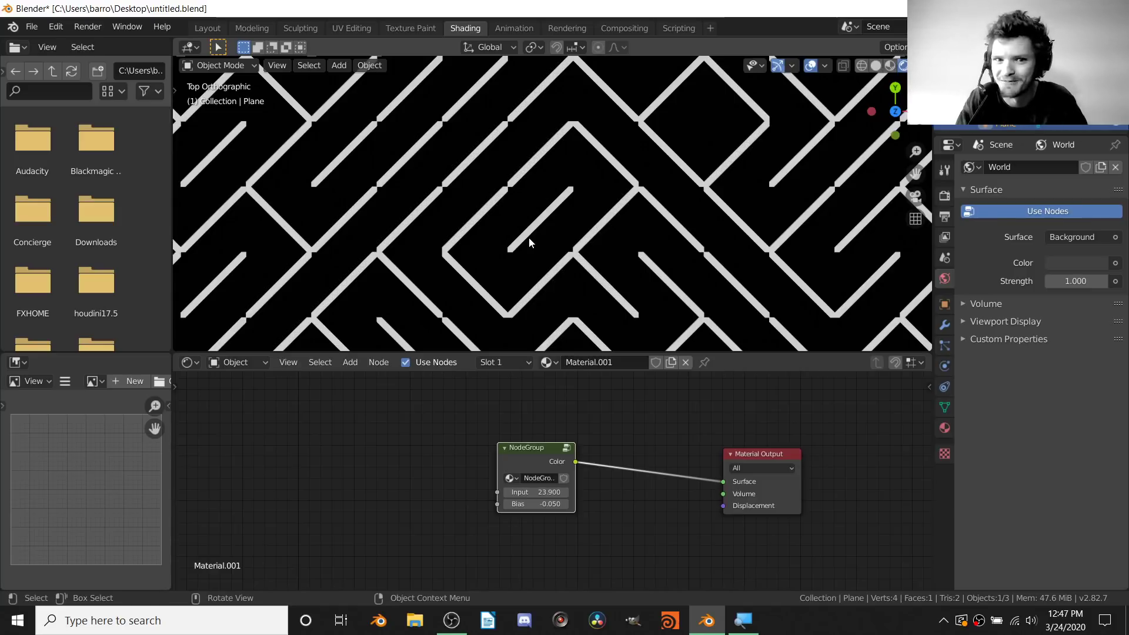
{"action": "scroll", "coordinate": [530, 241], "scroll_direction": "down", "scroll_amount": 7}
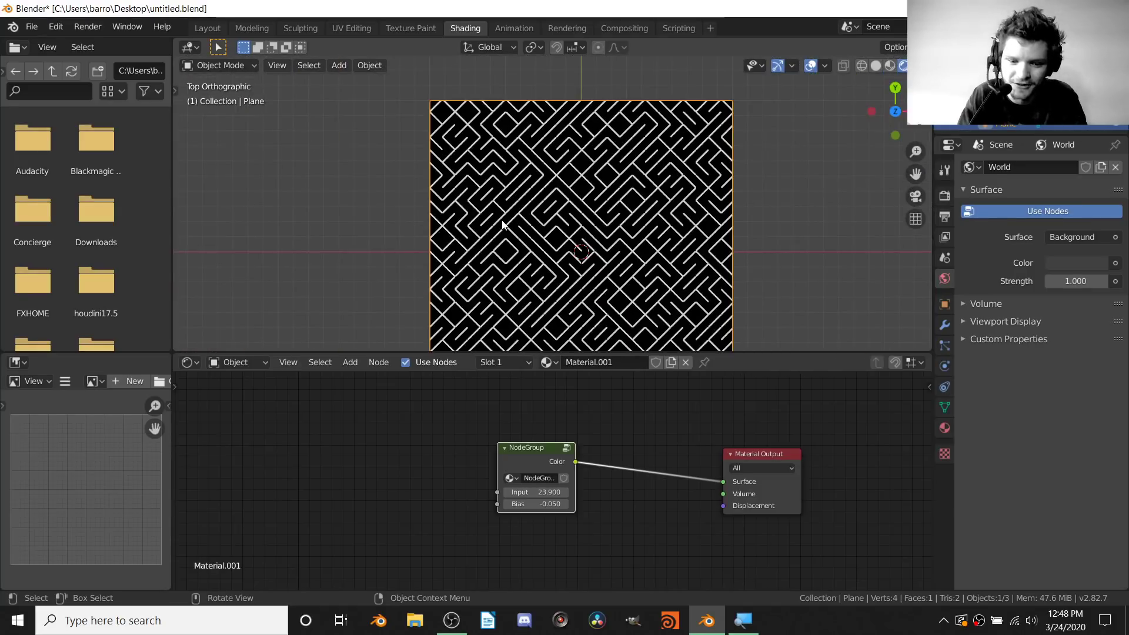
Start a new General scene without saving the maze file, and make the window fullscreen
{"action": "key", "text": "ctrl+n"}
{"action": "left_click", "coordinate": [506, 163]}
{"action": "left_click", "coordinate": [597, 322]}
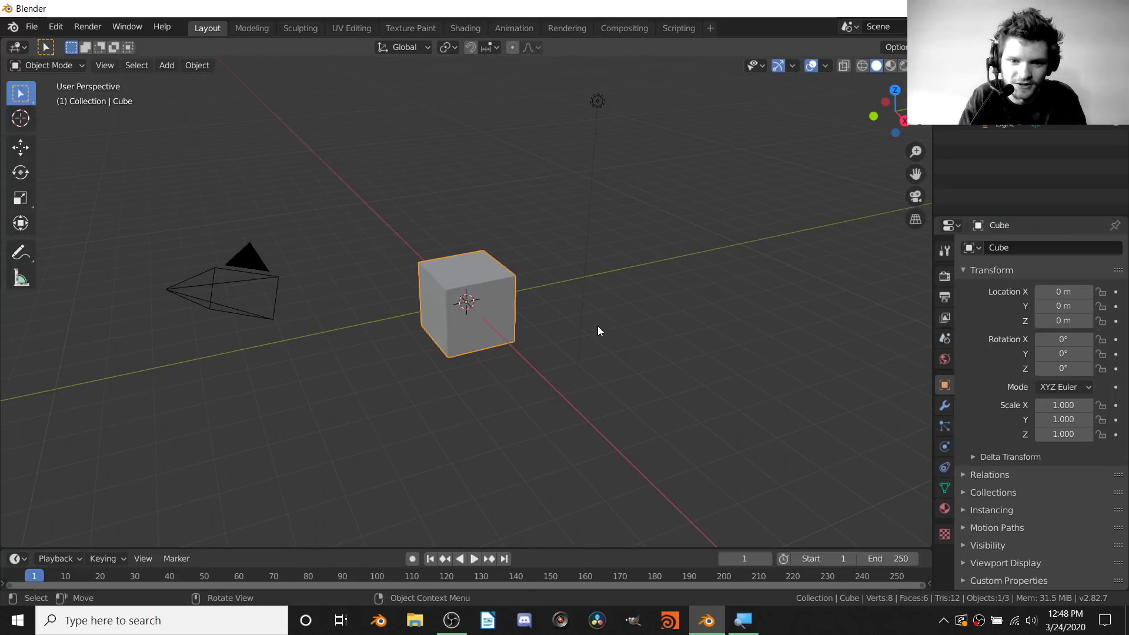
{"action": "key", "text": "q"}
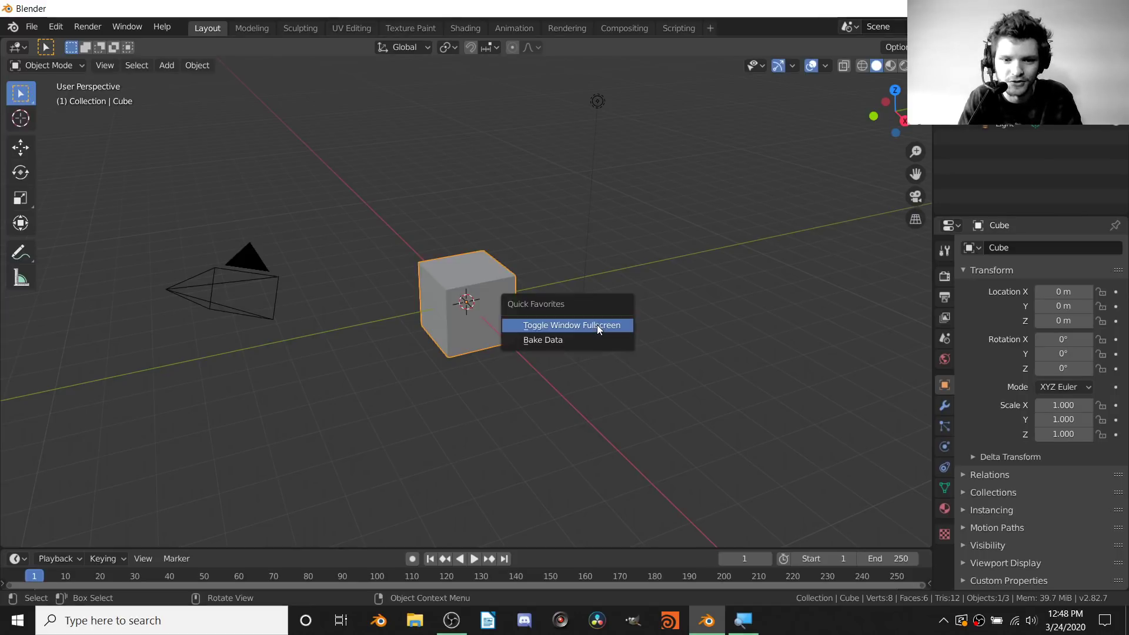
{"action": "left_click", "coordinate": [597, 325]}
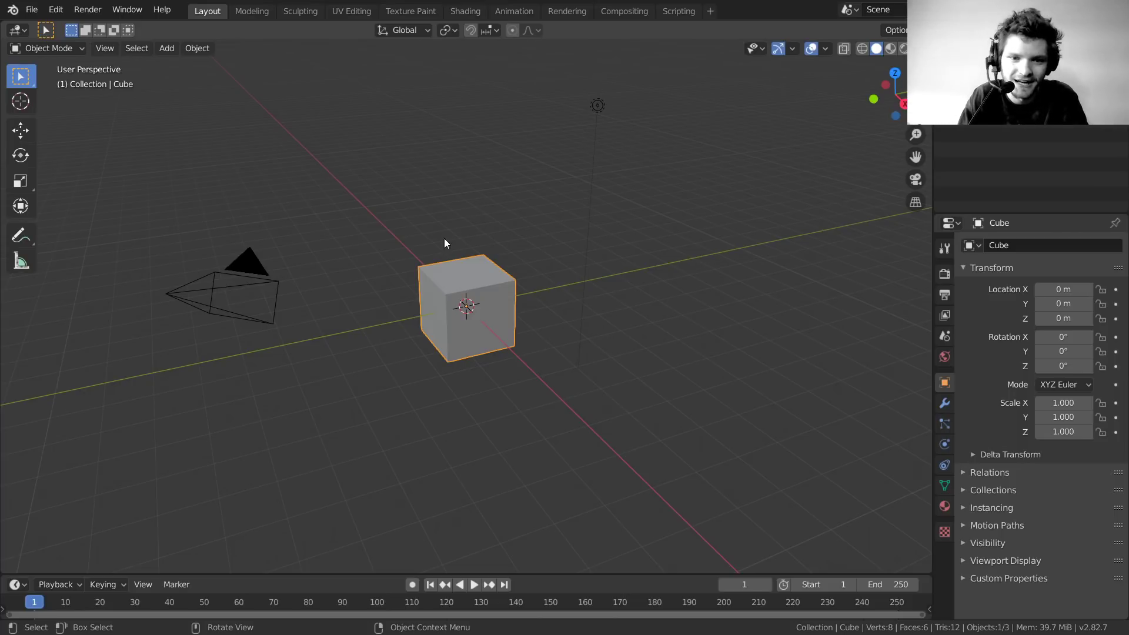
Replace the default cube with a new plane at the origin
{"action": "key", "text": "x"}
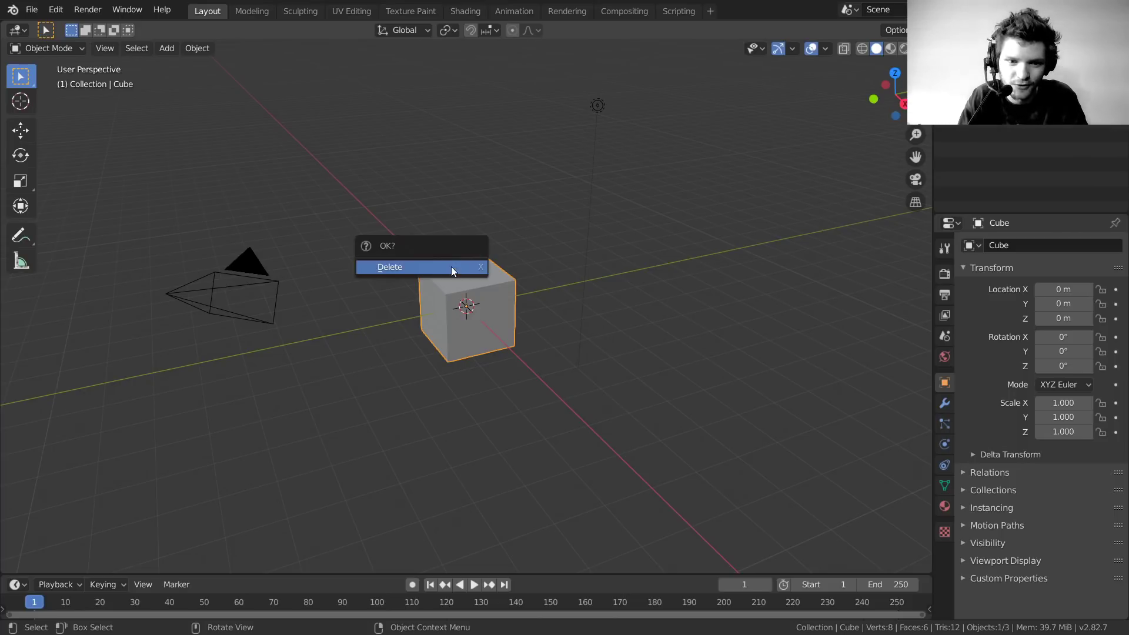
{"action": "left_click", "coordinate": [456, 262]}
{"action": "key", "text": "shift+a"}
{"action": "mouse_move", "coordinate": [439, 220]}
{"action": "left_click", "coordinate": [509, 219]}
{"action": "scroll", "coordinate": [467, 305], "scroll_direction": "up", "scroll_amount": 4}
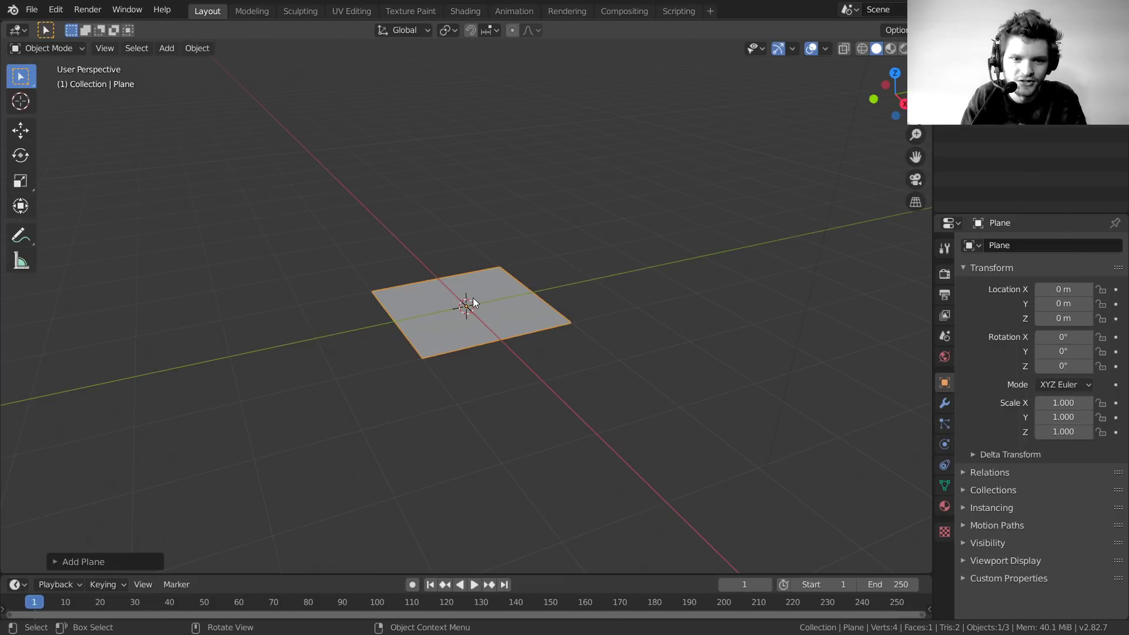
In the Shading workspace, view the plane from above and give it a new material named maze
{"action": "left_click", "coordinate": [465, 11]}
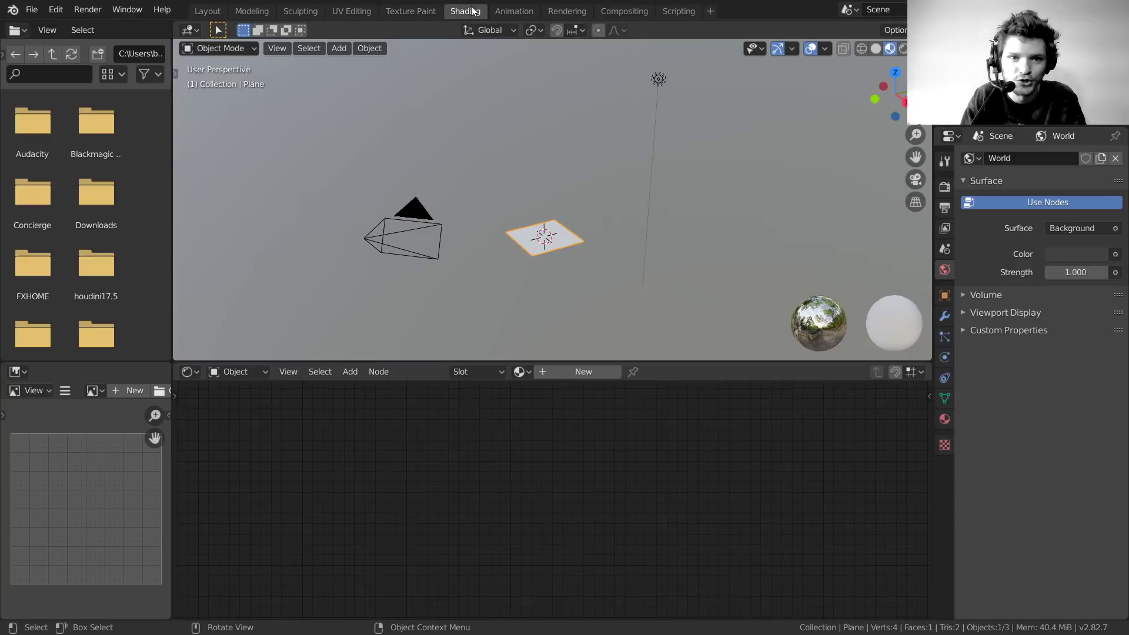
{"action": "key", "text": "KP_7"}
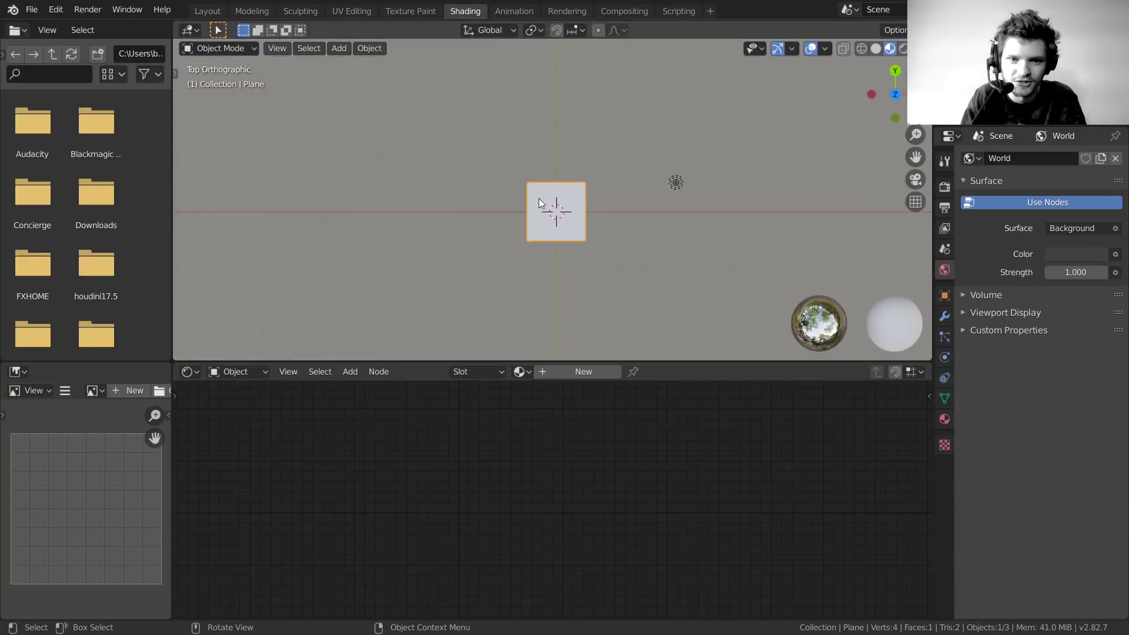
{"action": "scroll", "coordinate": [579, 195], "scroll_direction": "up", "scroll_amount": 8}
{"action": "middle_click_drag", "start_coordinate": [560, 143], "coordinate": [550, 158], "text": "shift"}
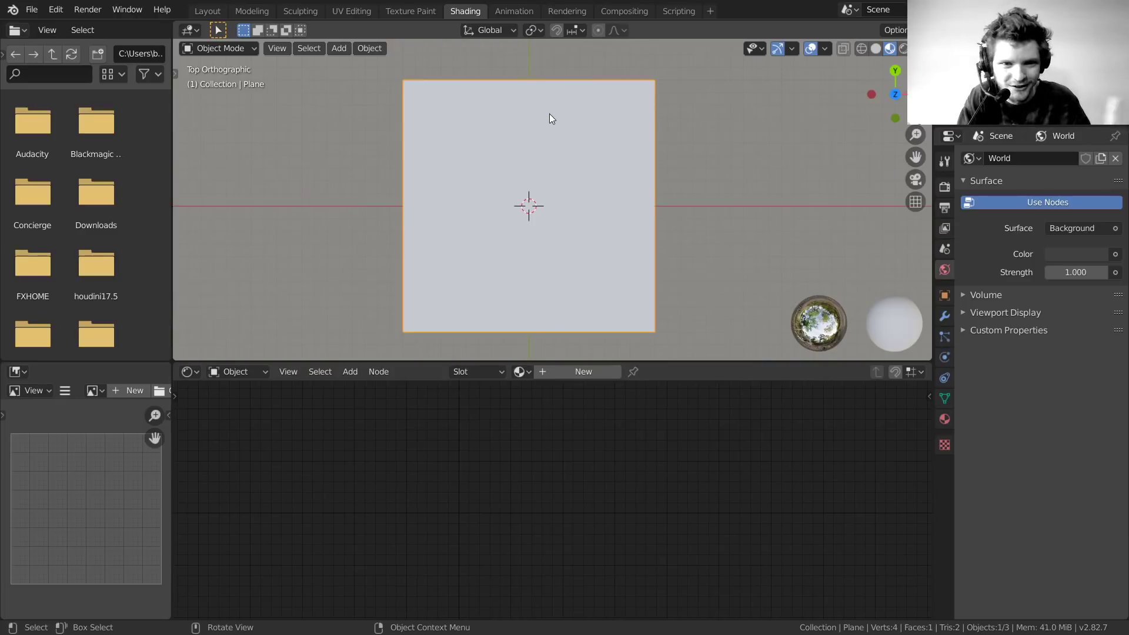
{"action": "left_click", "coordinate": [583, 372]}
{"action": "type", "text": "maze"}
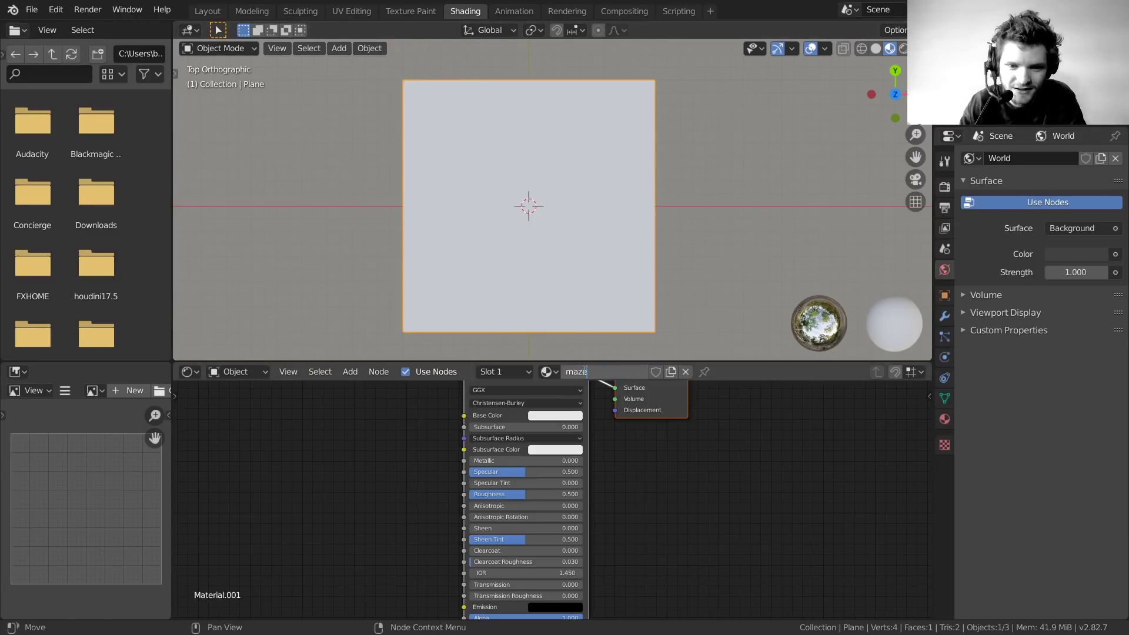
{"action": "key", "text": "Return"}
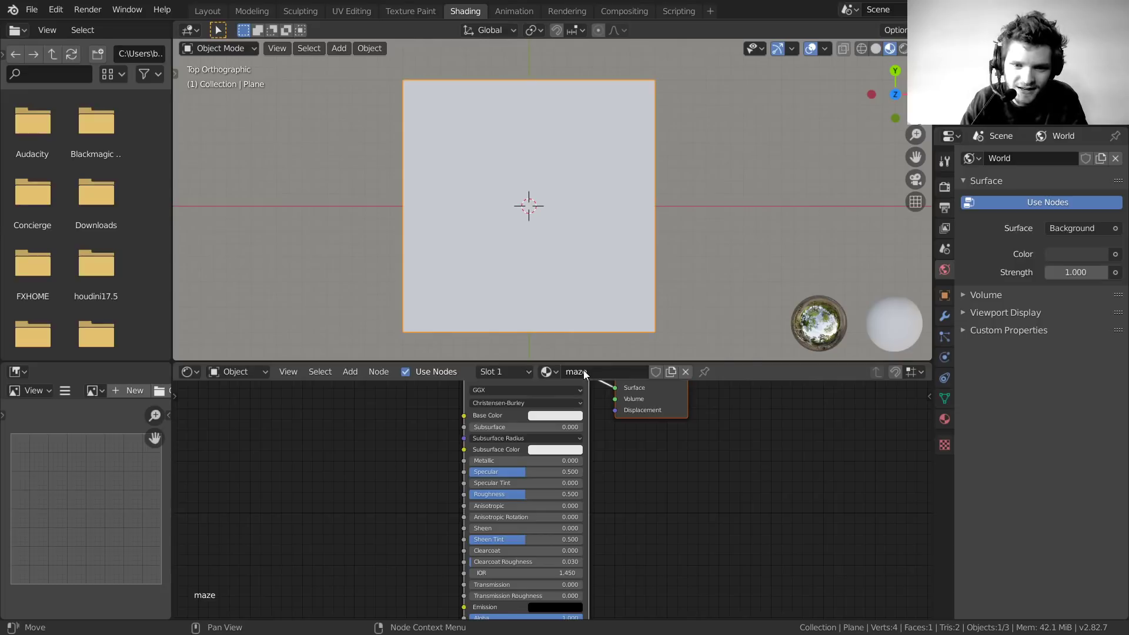
Enable rendered shading and delete the Principled BSDF, leaving only Material Output
{"action": "left_click", "coordinate": [903, 48]}
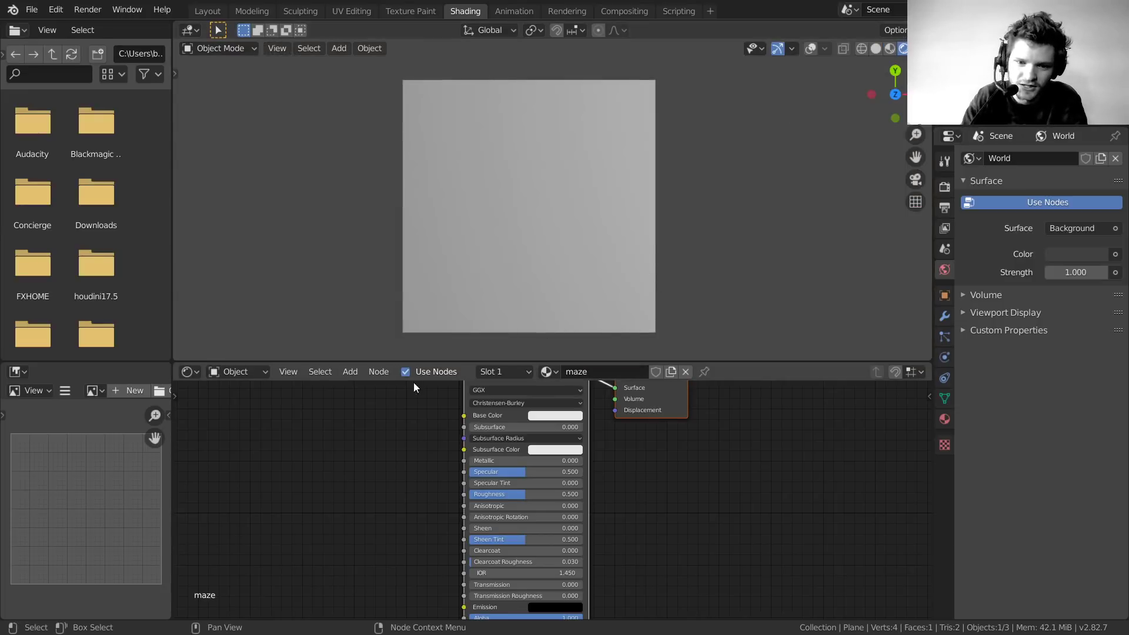
{"action": "middle_click_drag", "start_coordinate": [406, 440], "coordinate": [404, 531]}
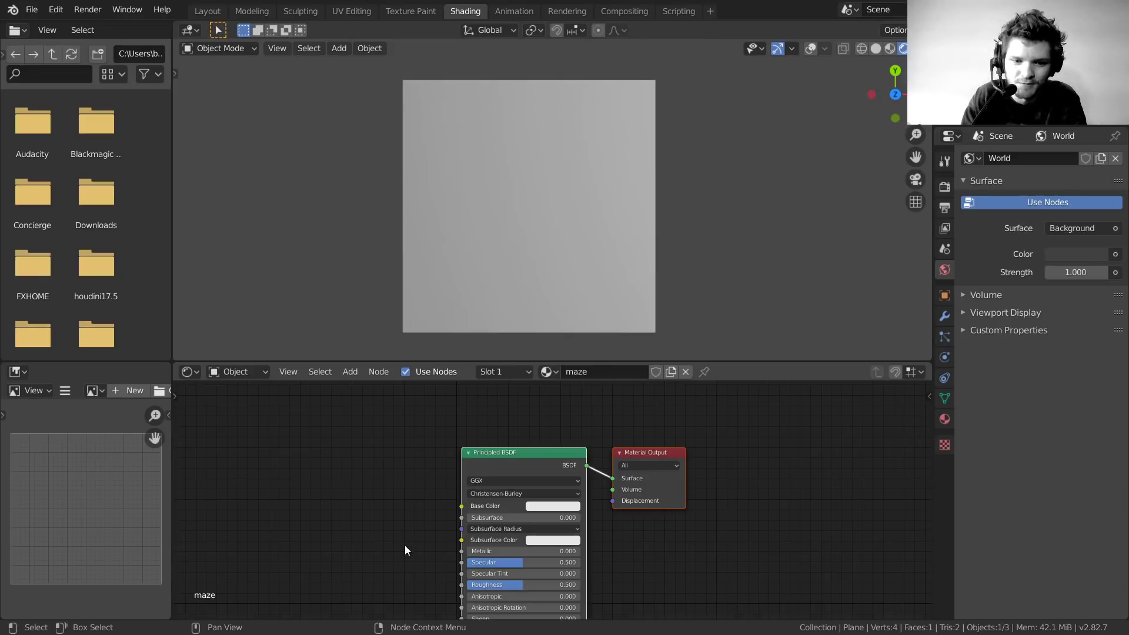
{"action": "left_click_drag", "start_coordinate": [397, 563], "coordinate": [531, 444]}
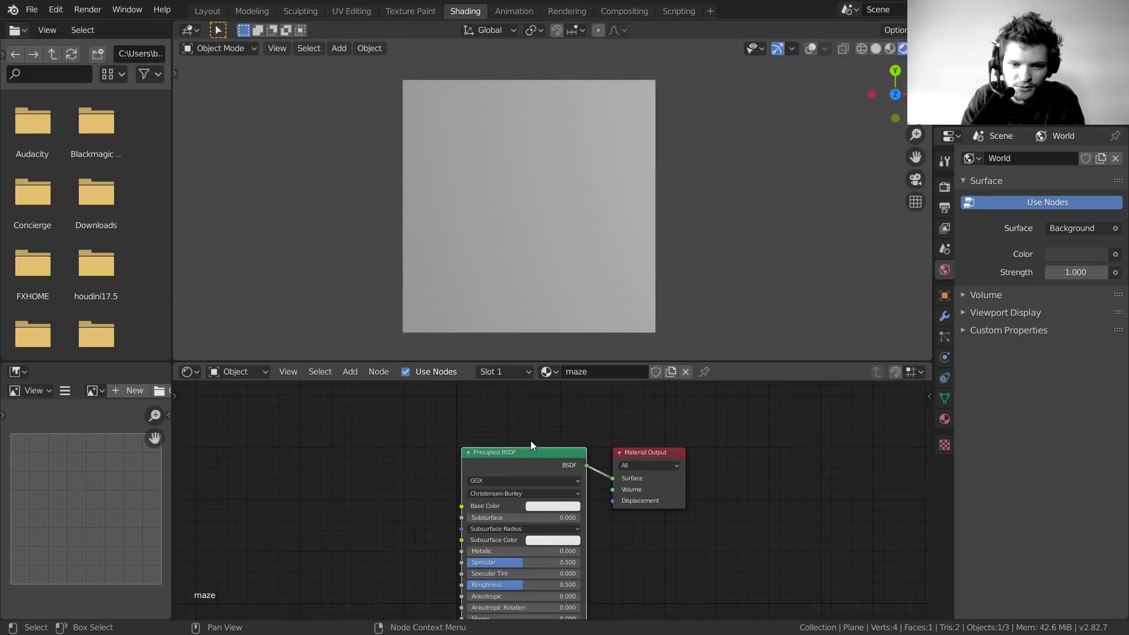
{"action": "key", "text": "x"}
{"action": "scroll", "coordinate": [531, 443], "scroll_direction": "up", "scroll_amount": 4}
{"action": "middle_click_drag", "start_coordinate": [539, 464], "coordinate": [572, 491]}
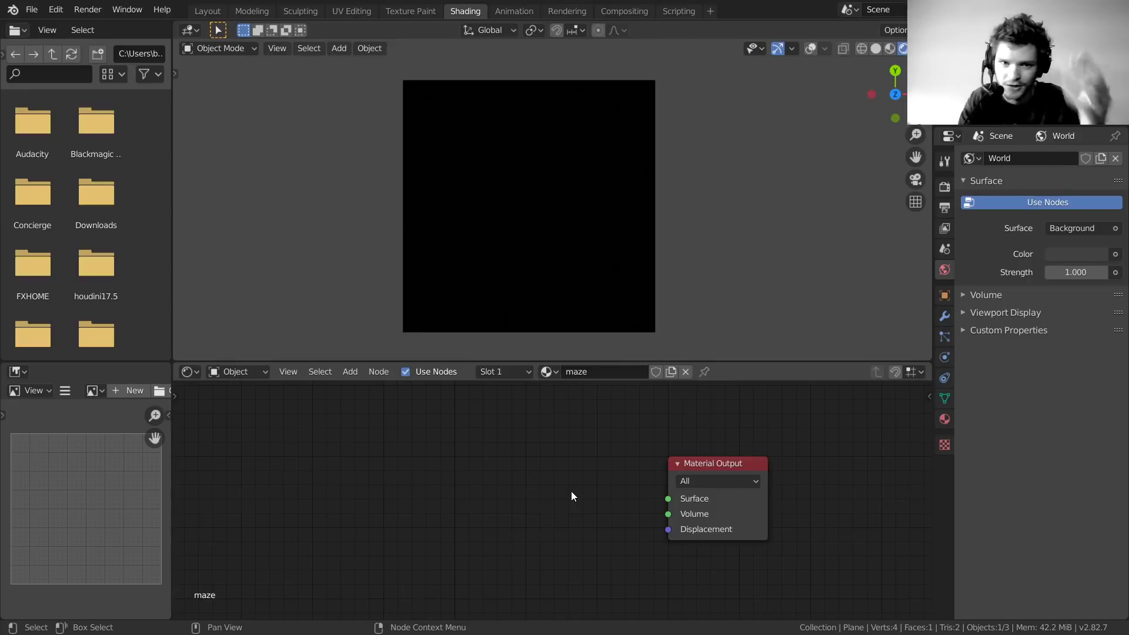
Add a Texture Coordinate node and link its Generated output to the material Surface
{"action": "key", "text": "shift+a"}
{"action": "type", "text": "stex"}
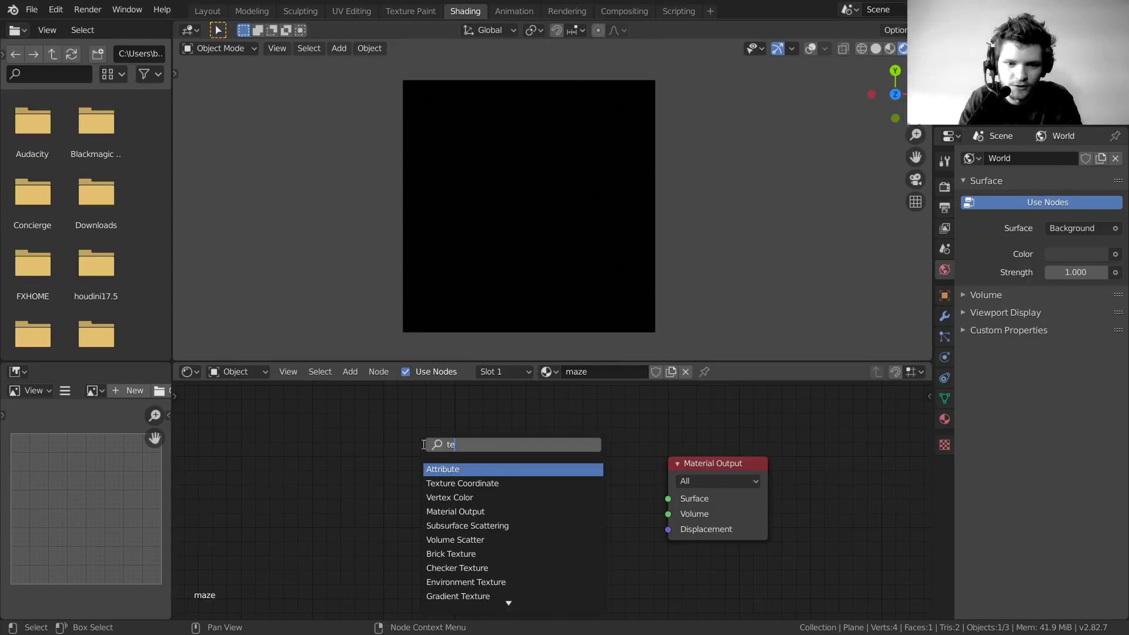
{"action": "key", "text": "Return"}
{"action": "left_click", "coordinate": [274, 443]}
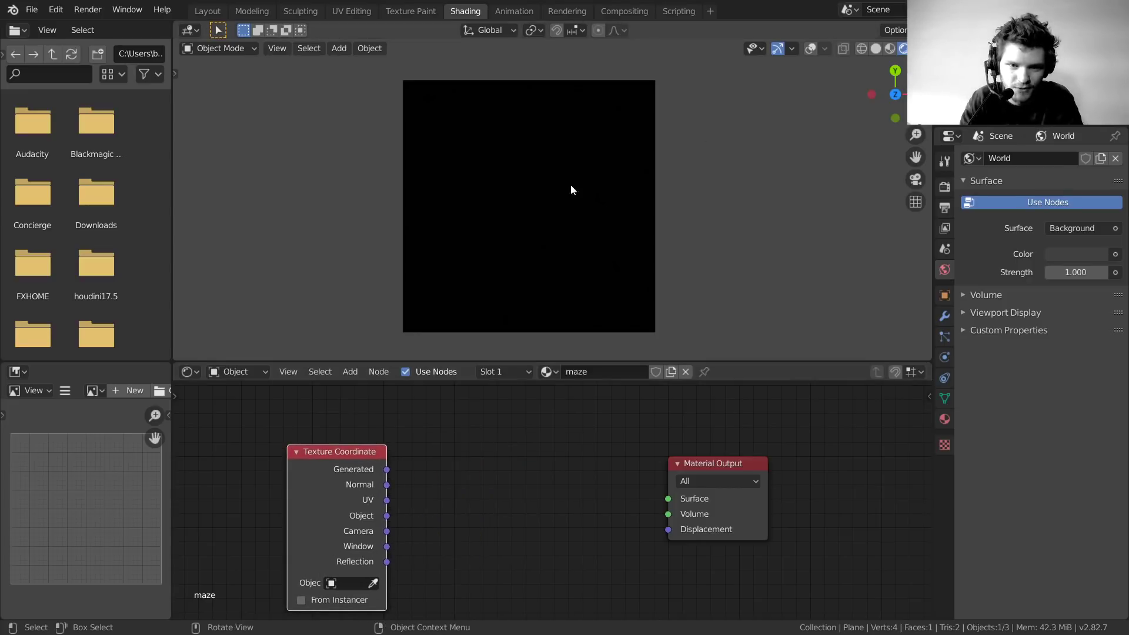
{"action": "left_click_drag", "start_coordinate": [386, 469], "coordinate": [669, 499]}
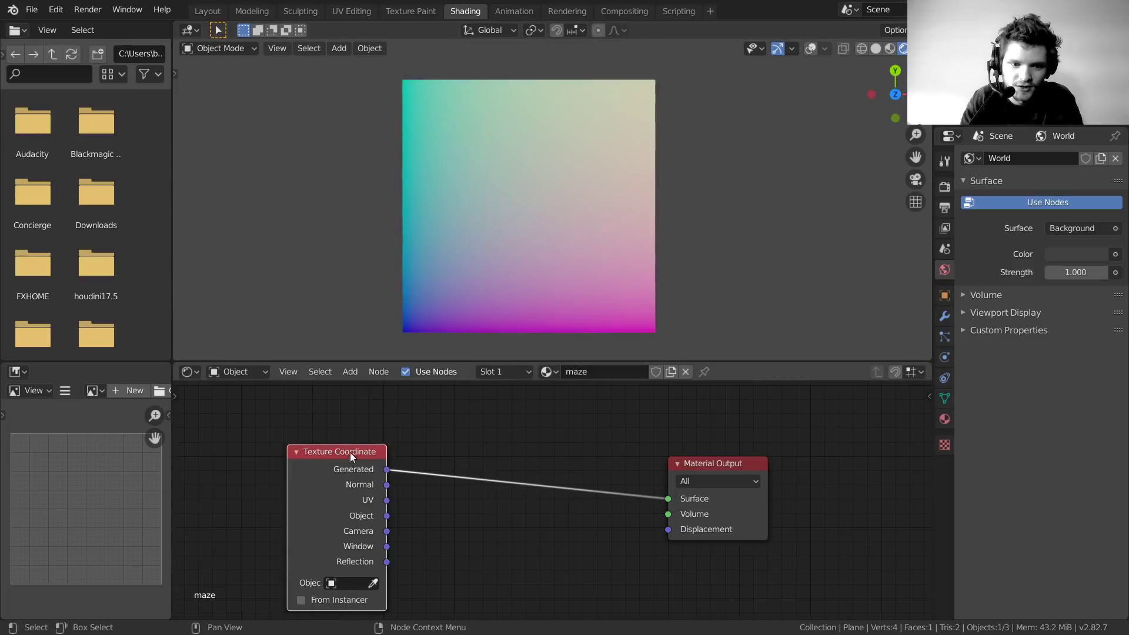
{"action": "left_click_drag", "start_coordinate": [351, 453], "coordinate": [297, 436]}
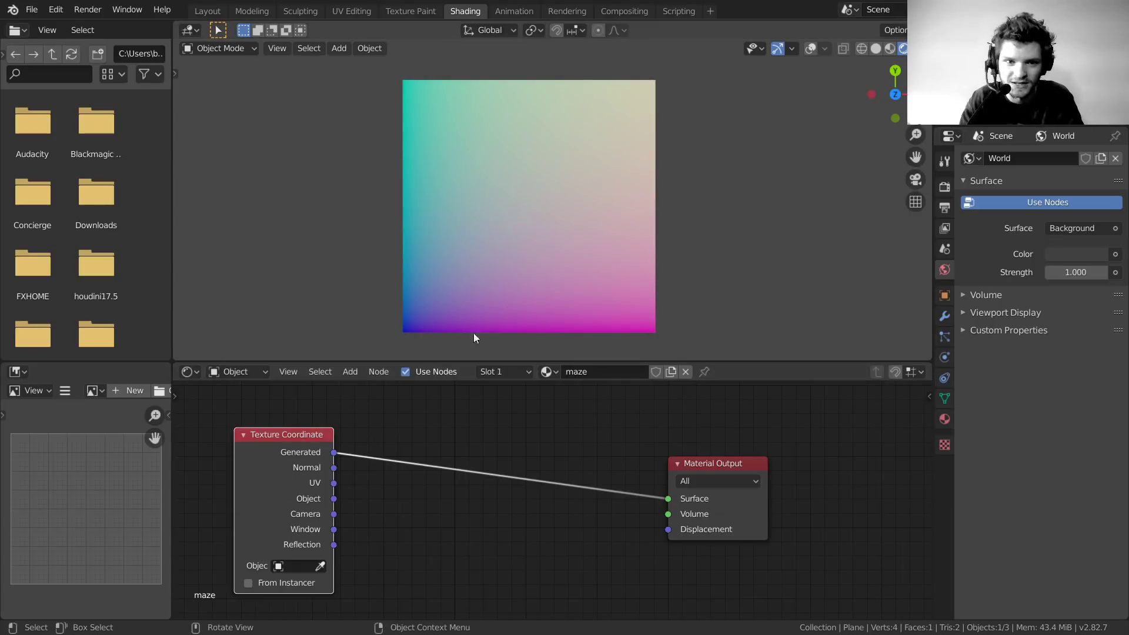
Insert a Separate XYZ node and feed its X channel into Surface for a left-to-right gradient
{"action": "key", "text": "shift+a"}
{"action": "left_click", "coordinate": [404, 396]}
{"action": "type", "text": "sep"}
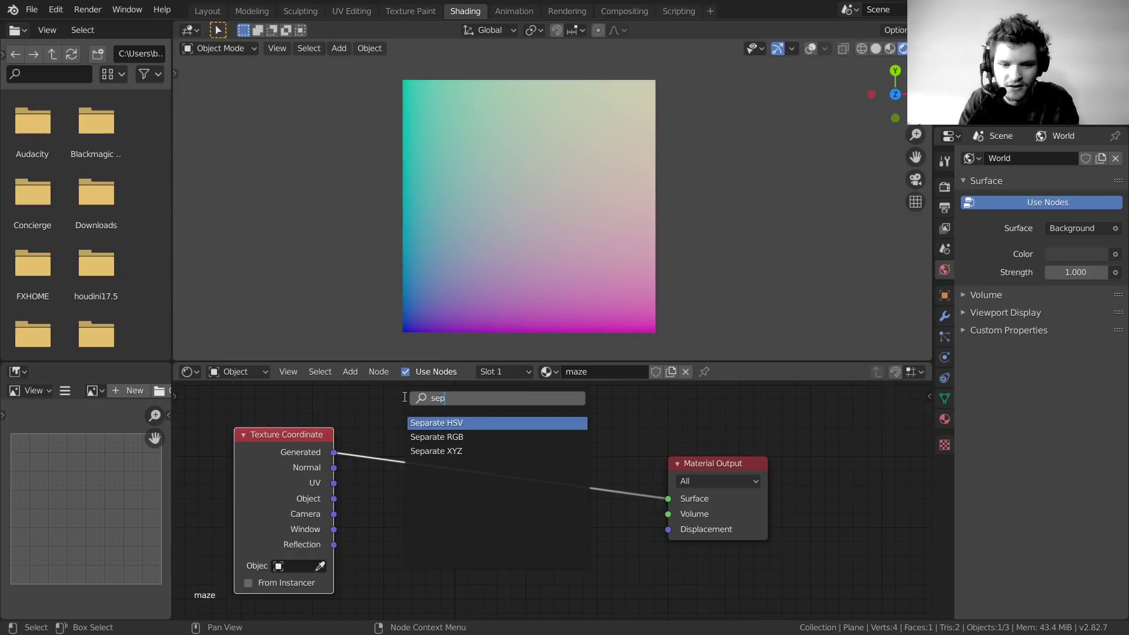
{"action": "left_click", "coordinate": [454, 454]}
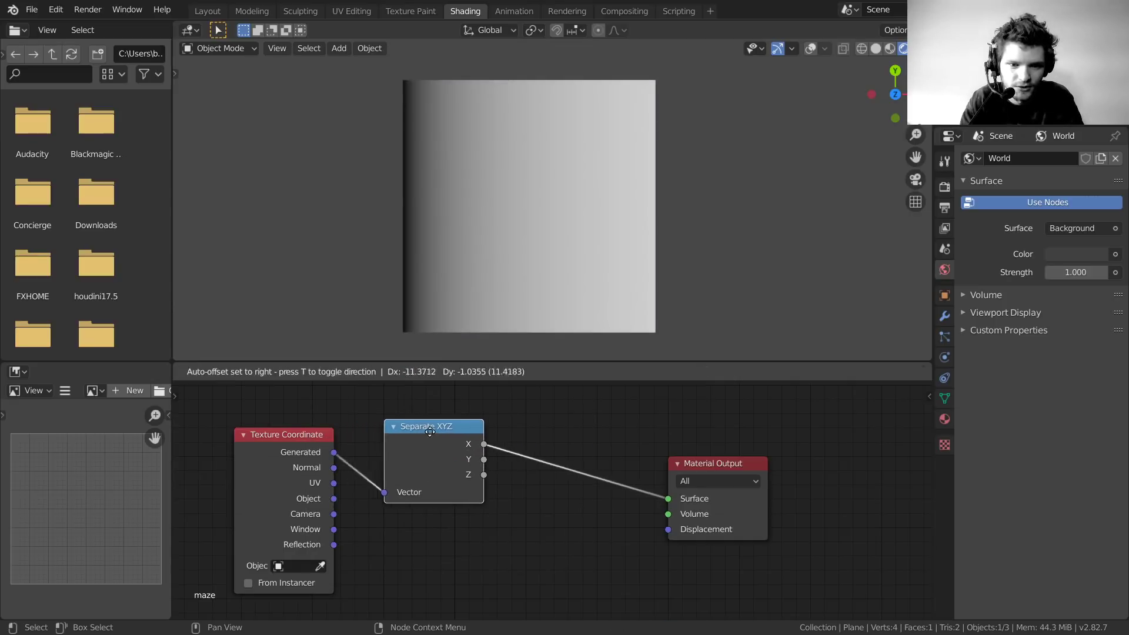
{"action": "left_click", "coordinate": [359, 421]}
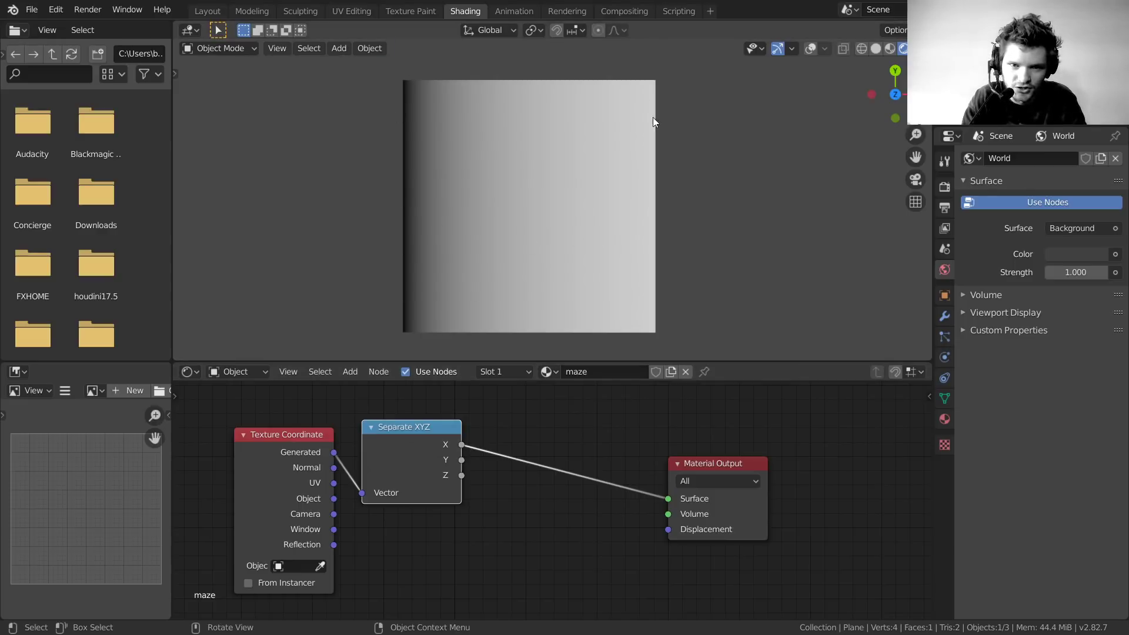
{"action": "mouse_move", "coordinate": [461, 460]}
{"action": "left_mouse_down"}
{"action": "mouse_move", "coordinate": [605, 496]}
{"action": "mouse_move", "coordinate": [668, 498]}
{"action": "left_mouse_up"}
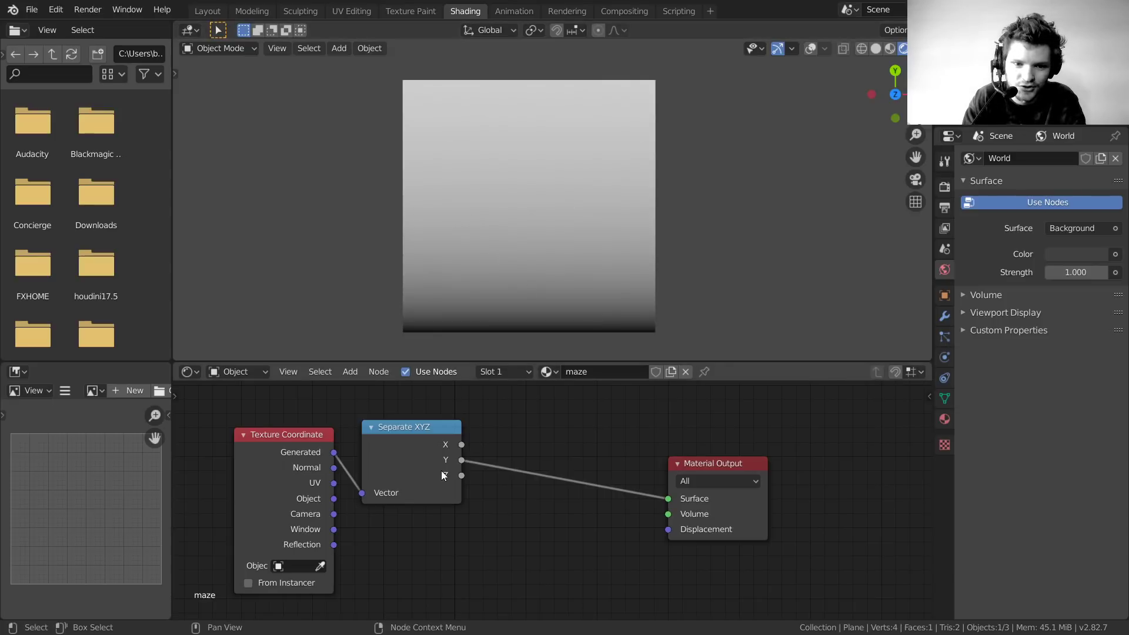
{"action": "left_click_drag", "start_coordinate": [462, 445], "coordinate": [670, 499]}
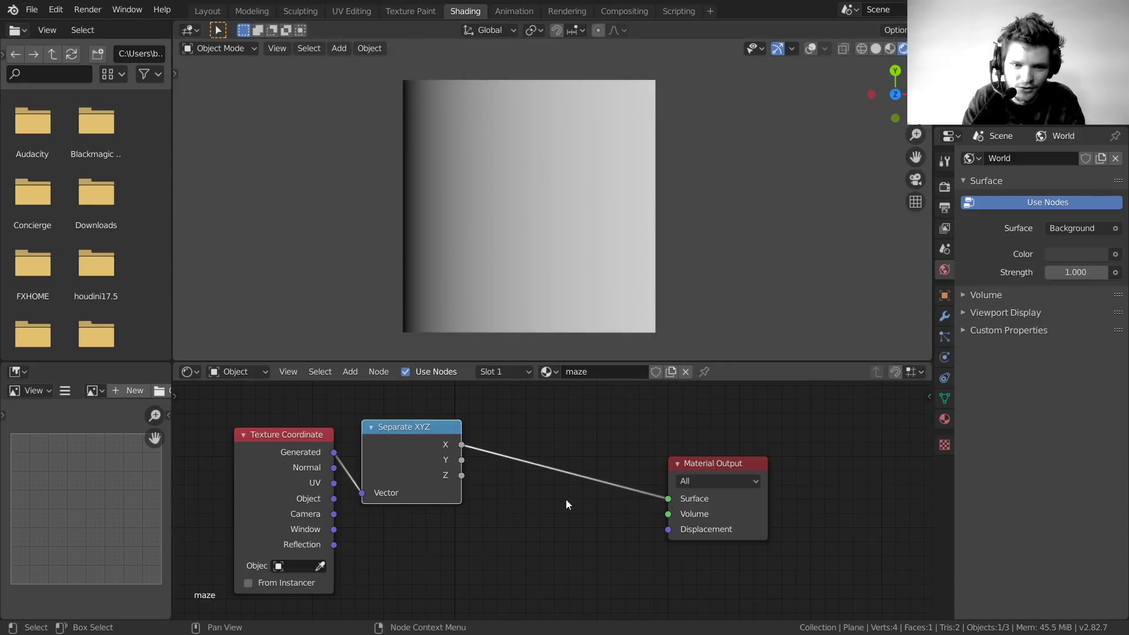
{"action": "left_click_drag", "start_coordinate": [502, 521], "coordinate": [158, 459]}
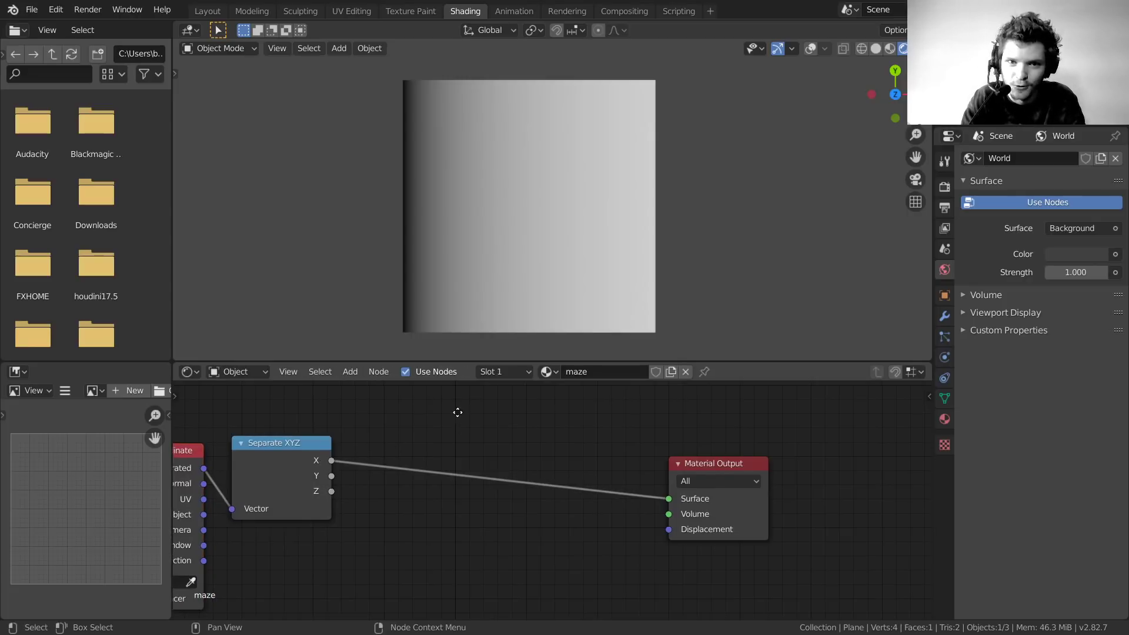
{"action": "middle_click_drag", "start_coordinate": [455, 418], "coordinate": [514, 439]}
Insert a Math node set to Compare between Separate XYZ's X output and Surface
{"action": "key", "text": "shift+a"}
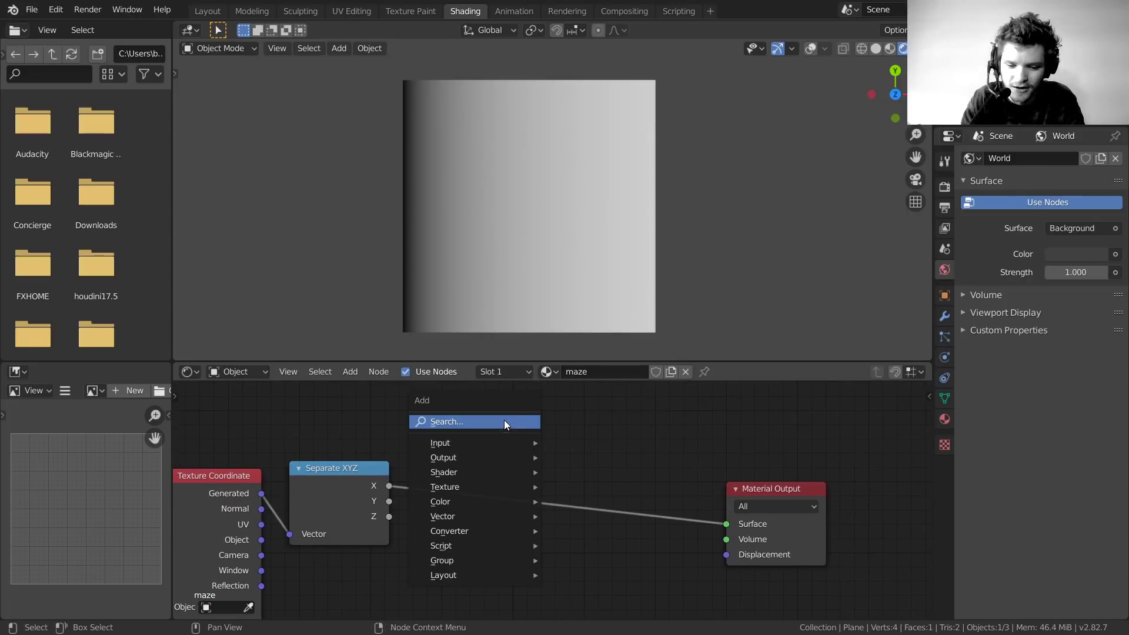
{"action": "left_click", "coordinate": [504, 421]}
{"action": "type", "text": "math"}
{"action": "key", "text": "Return"}
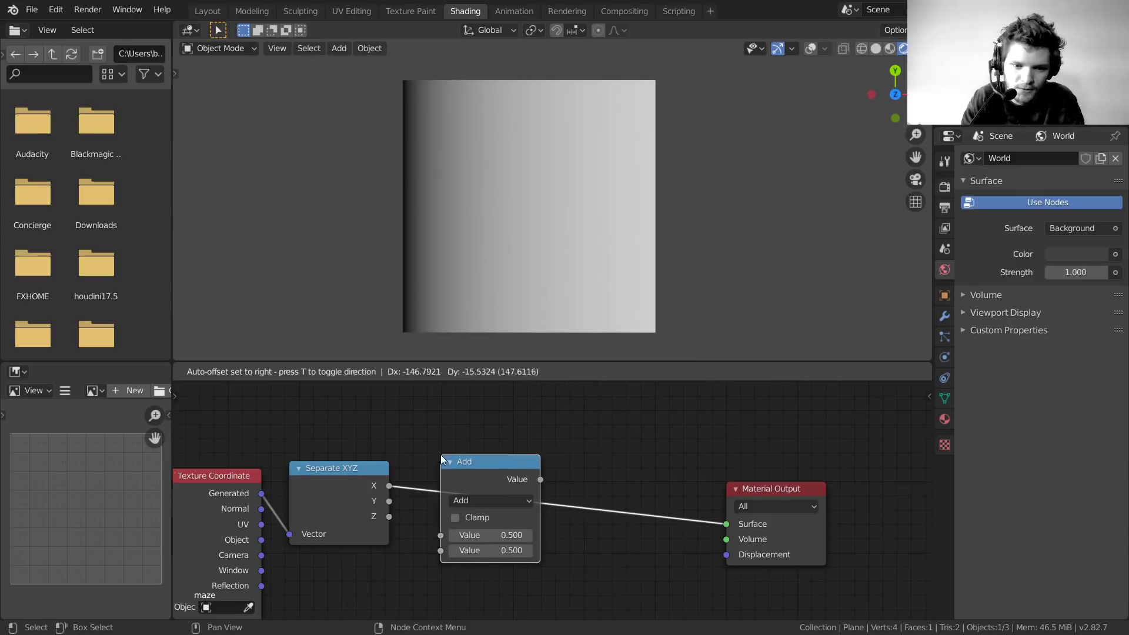
{"action": "left_click", "coordinate": [442, 456]}
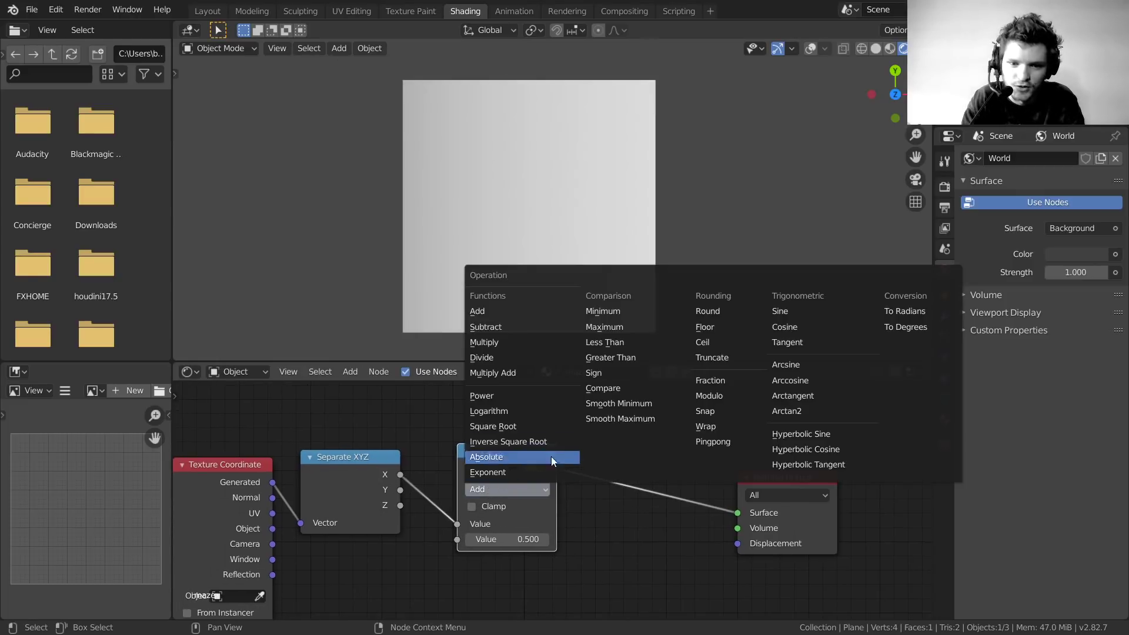
{"action": "left_click", "coordinate": [616, 386]}
{"action": "scroll", "coordinate": [440, 481], "scroll_direction": "up", "scroll_amount": 1}
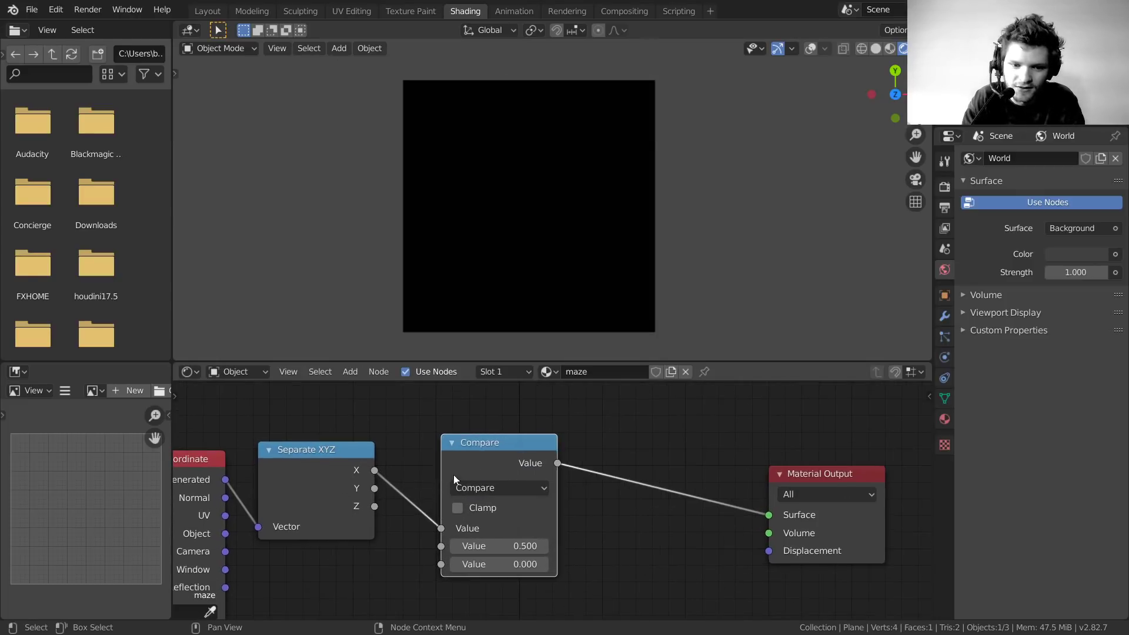
{"action": "left_click_drag", "start_coordinate": [478, 456], "coordinate": [472, 430]}
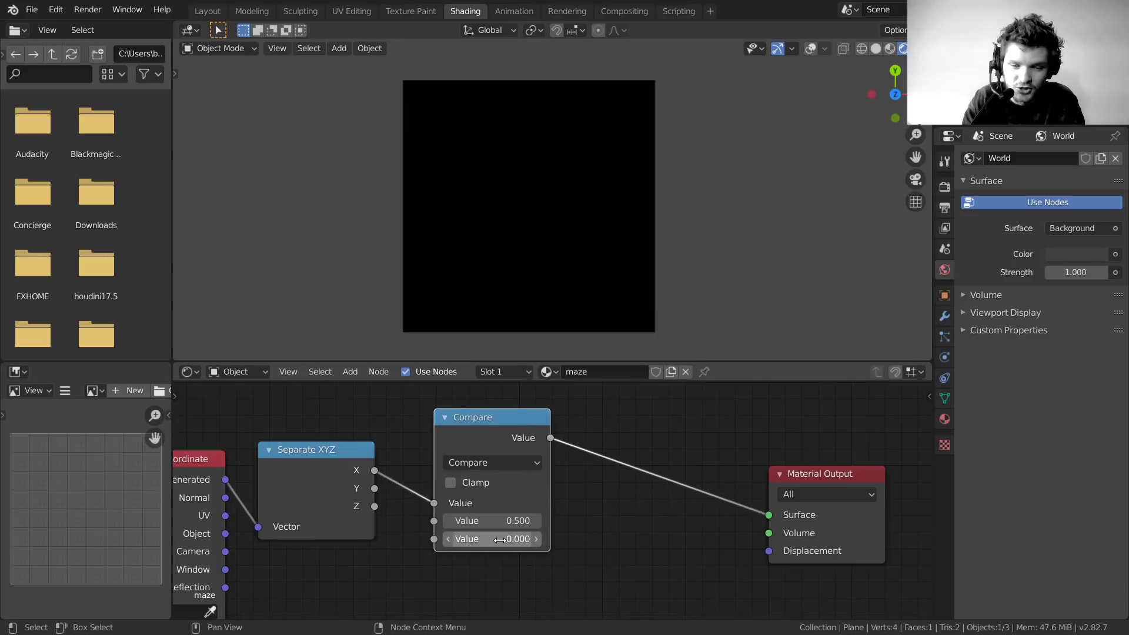
Experiment with the Compare values, keeping 0.500 and 0.050 for a narrow white centre stripe
{"action": "left_click_drag", "start_coordinate": [491, 543], "coordinate": [521, 542], "text": "shift"}
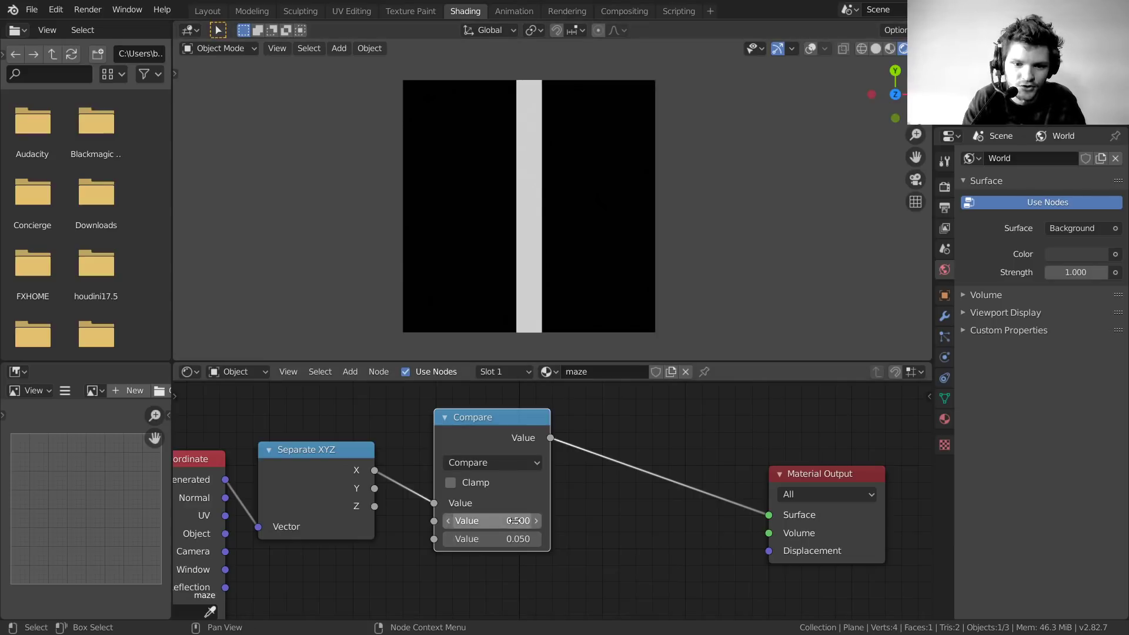
{"action": "left_click_drag", "start_coordinate": [517, 538], "coordinate": [579, 539]}
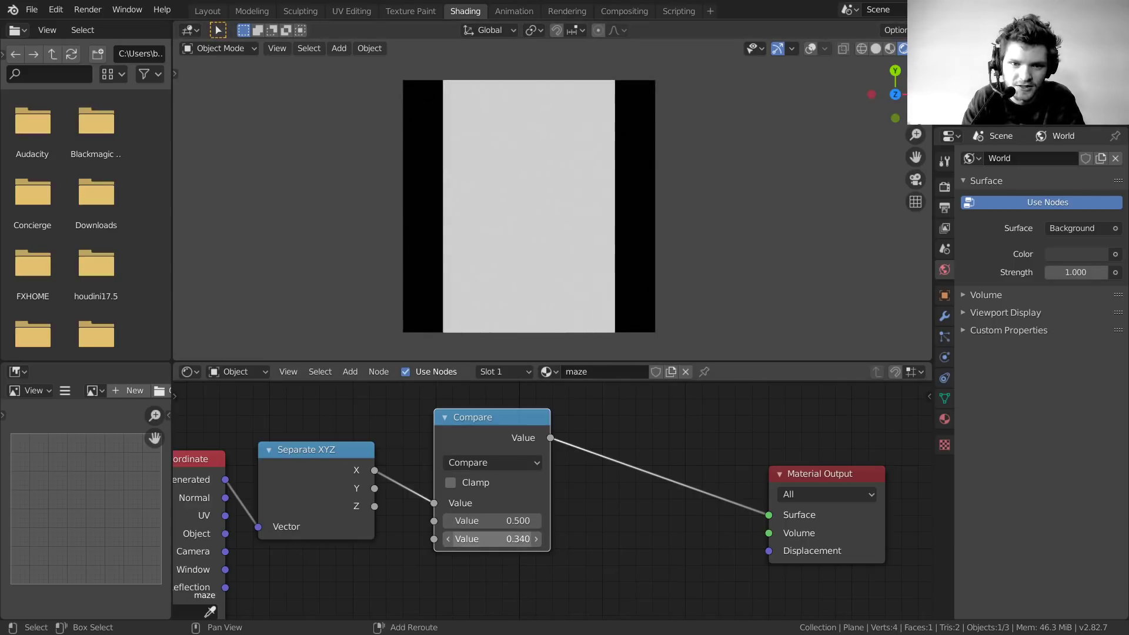
{"action": "left_click", "coordinate": [522, 539]}
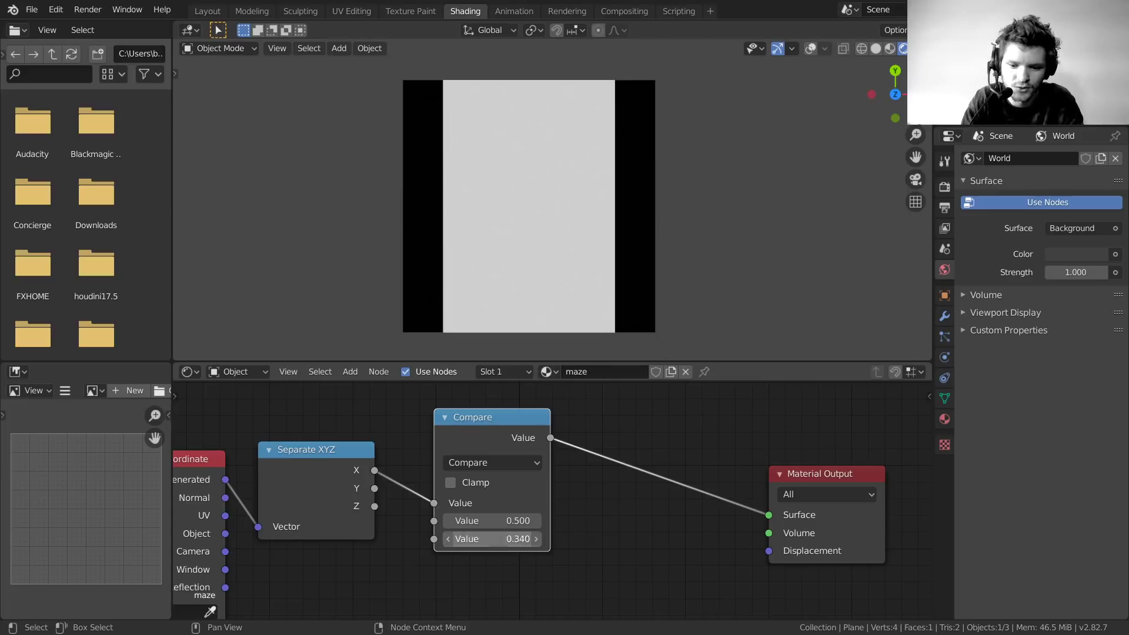
{"action": "type", "text": "0"}
{"action": "key", "text": "Return"}
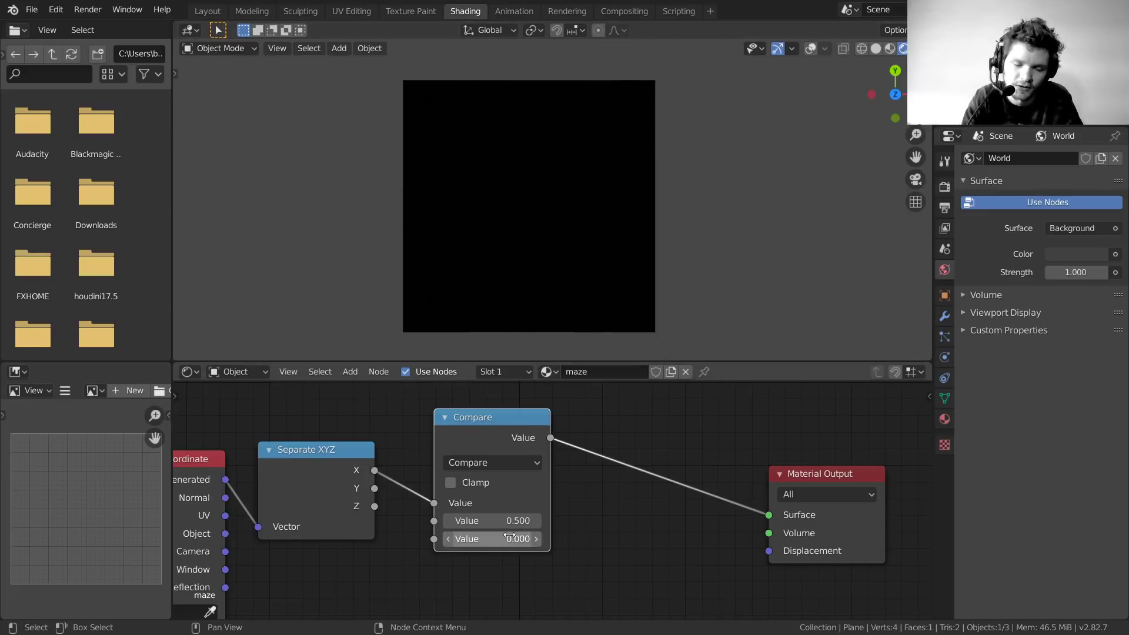
{"action": "left_click_drag", "start_coordinate": [499, 537], "coordinate": [550, 538], "text": "shift"}
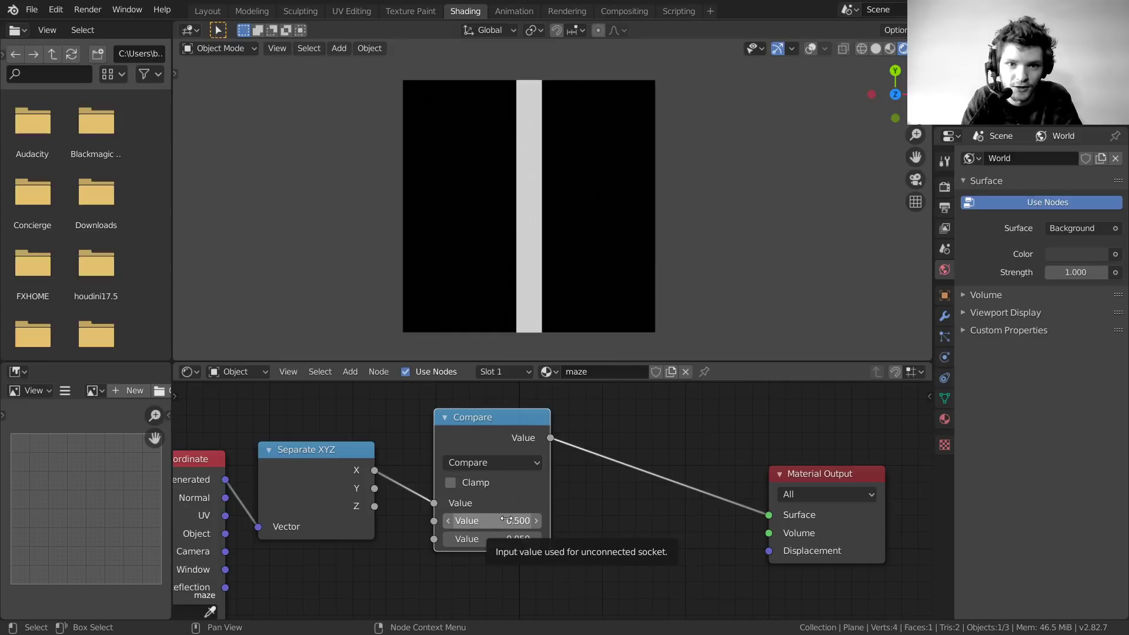
{"action": "left_click_drag", "start_coordinate": [506, 521], "coordinate": [271, 520], "text": "shift"}
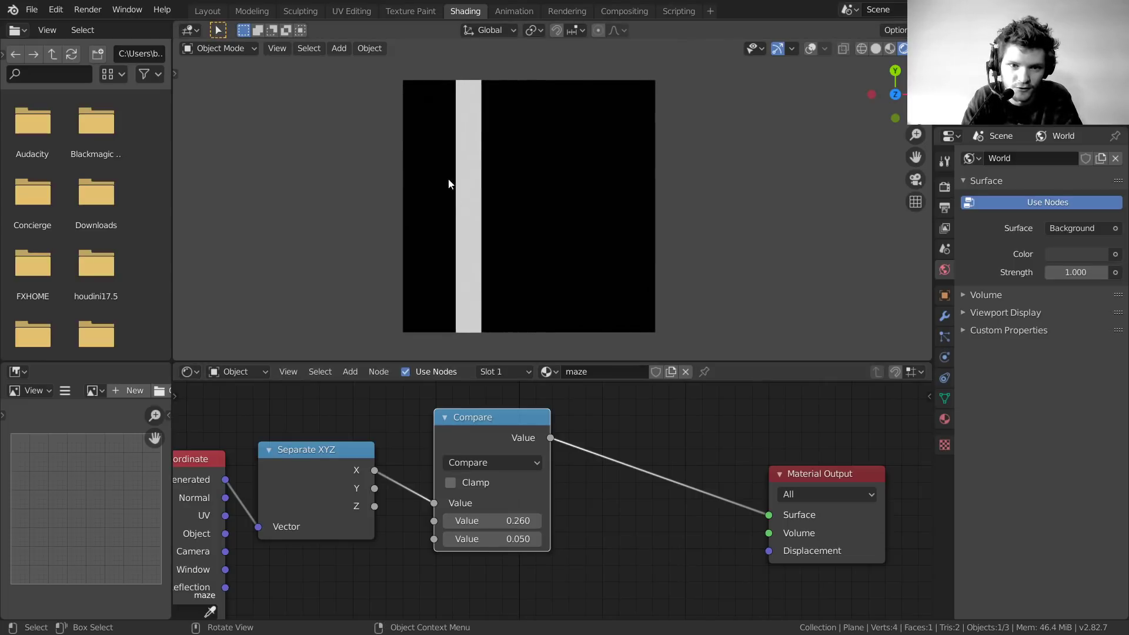
{"action": "key", "text": "ctrl+z"}
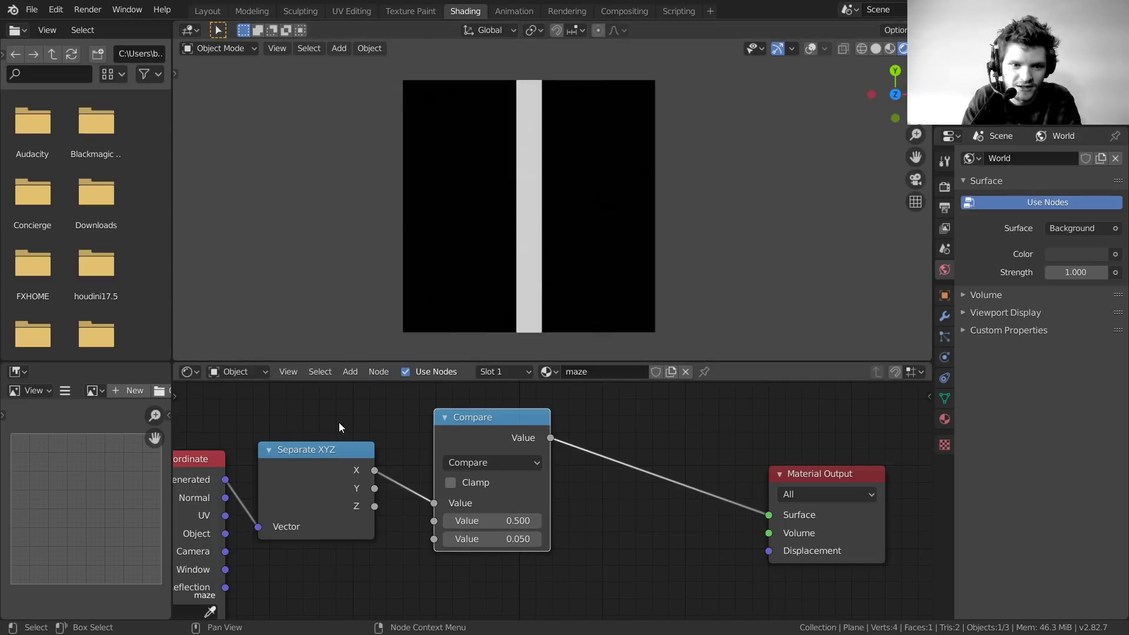
{"action": "middle_click_drag", "start_coordinate": [400, 451], "coordinate": [732, 448]}
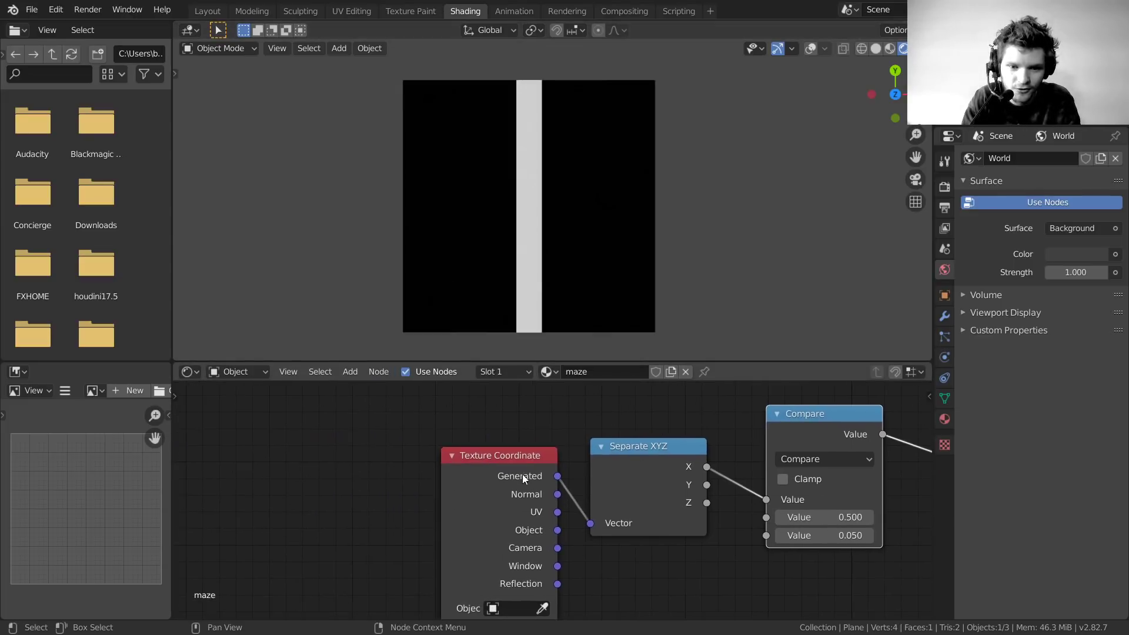
Insert a Mapping node between Texture Coordinate and Separate XYZ
{"action": "left_click_drag", "start_coordinate": [518, 463], "coordinate": [280, 442]}
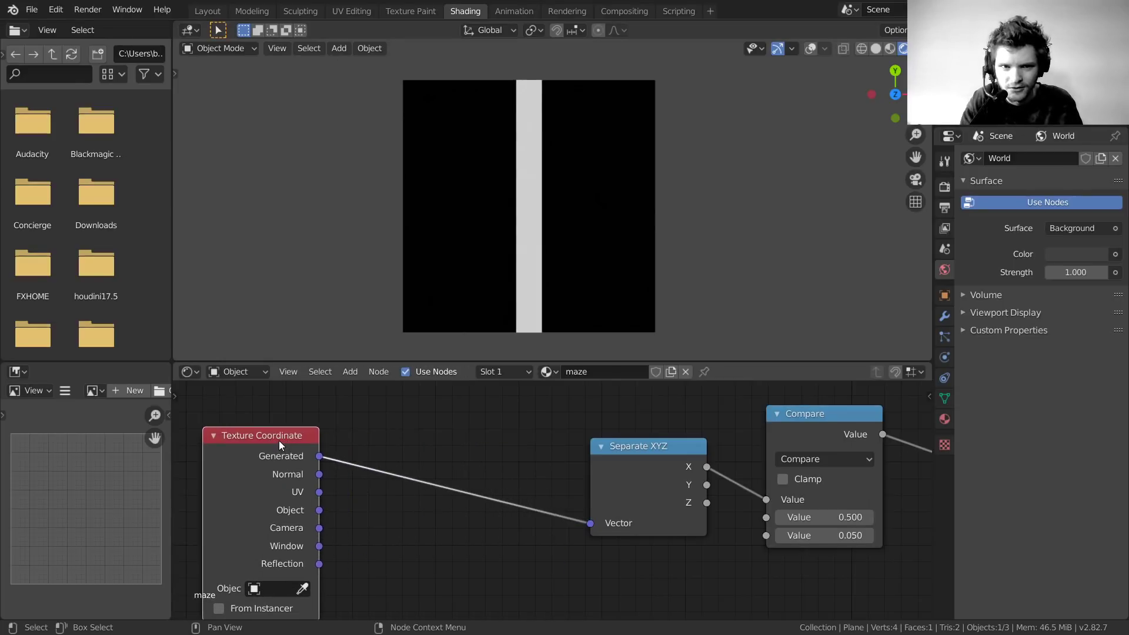
{"action": "key", "text": "shift+a"}
{"action": "type", "text": "sv"}
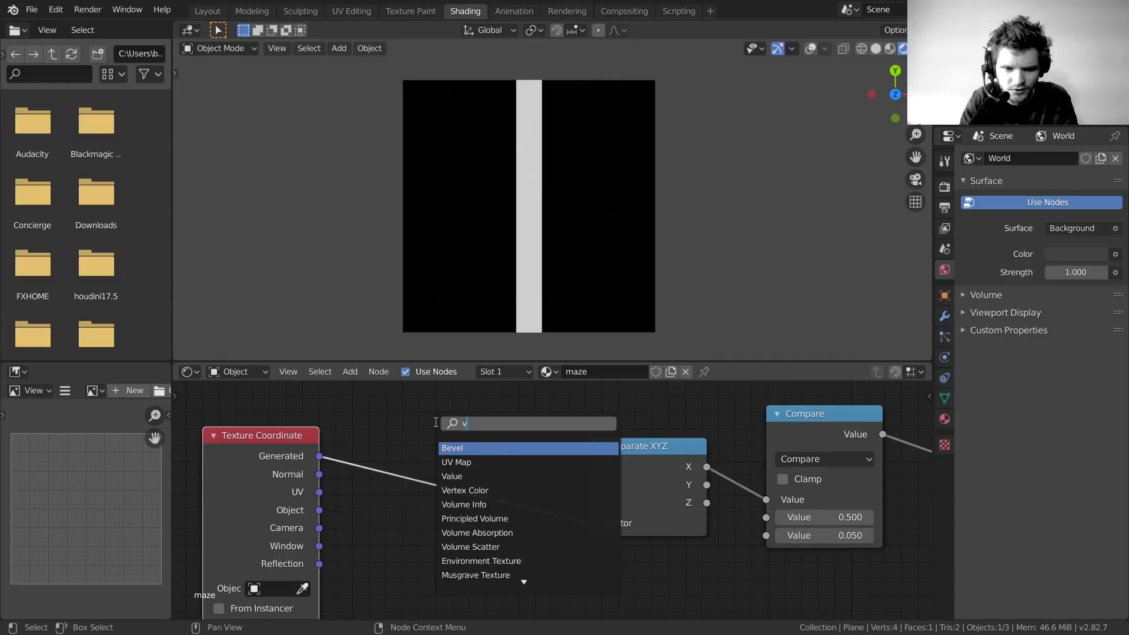
{"action": "type", "text": "ect"}
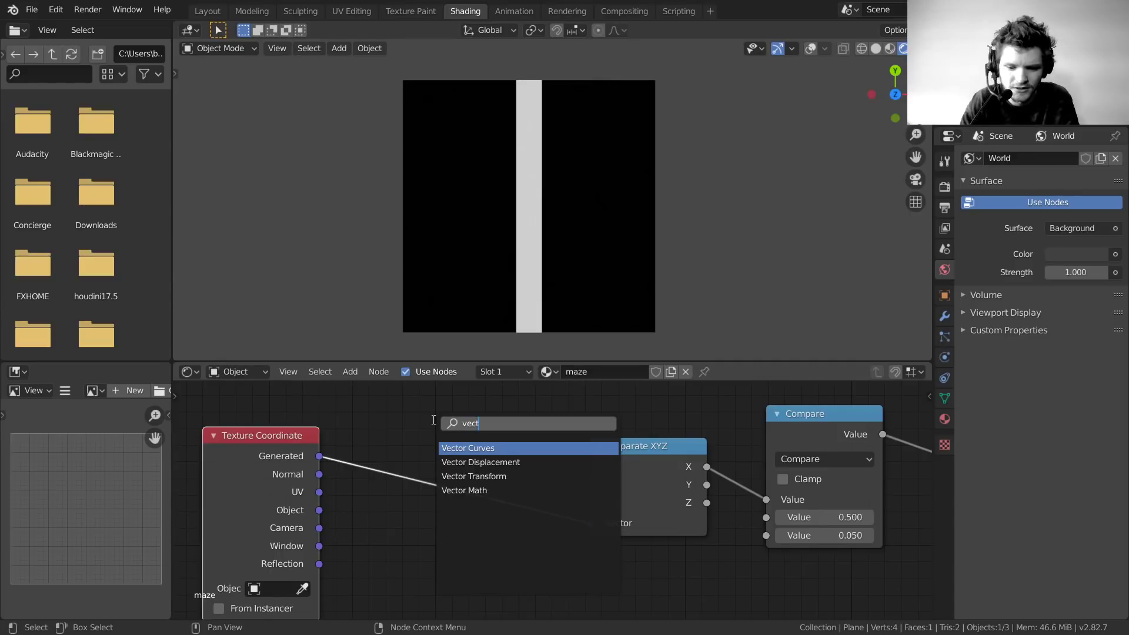
{"action": "key", "text": "BackSpace"}
{"action": "key", "text": "BackSpace"}
{"action": "key", "text": "BackSpace"}
{"action": "key", "text": "BackSpace"}
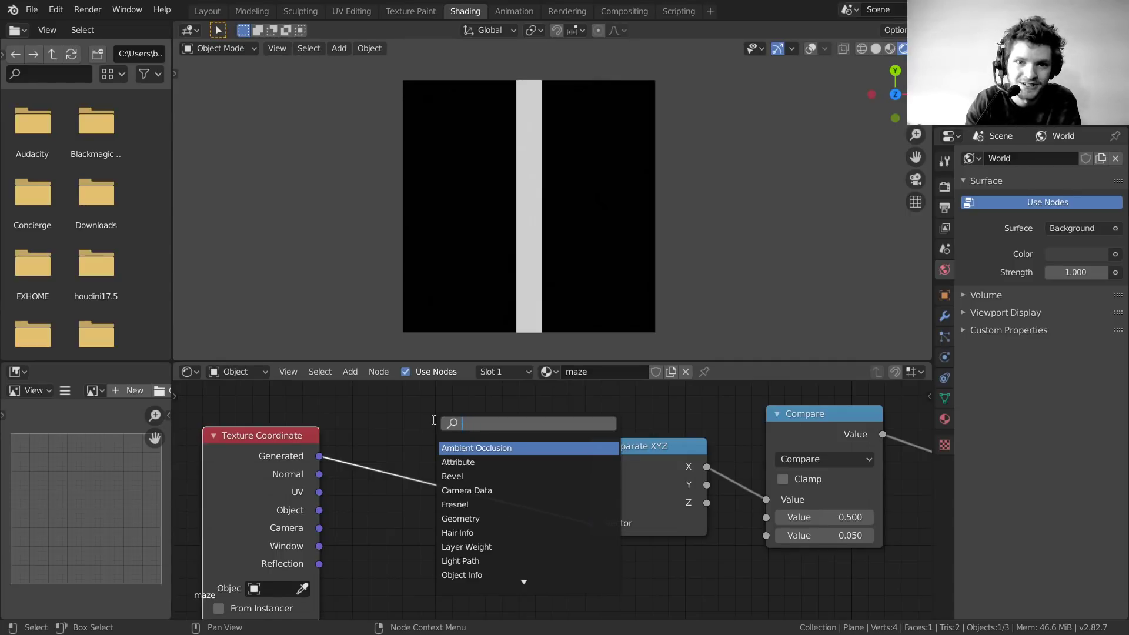
{"action": "type", "text": "mapp"}
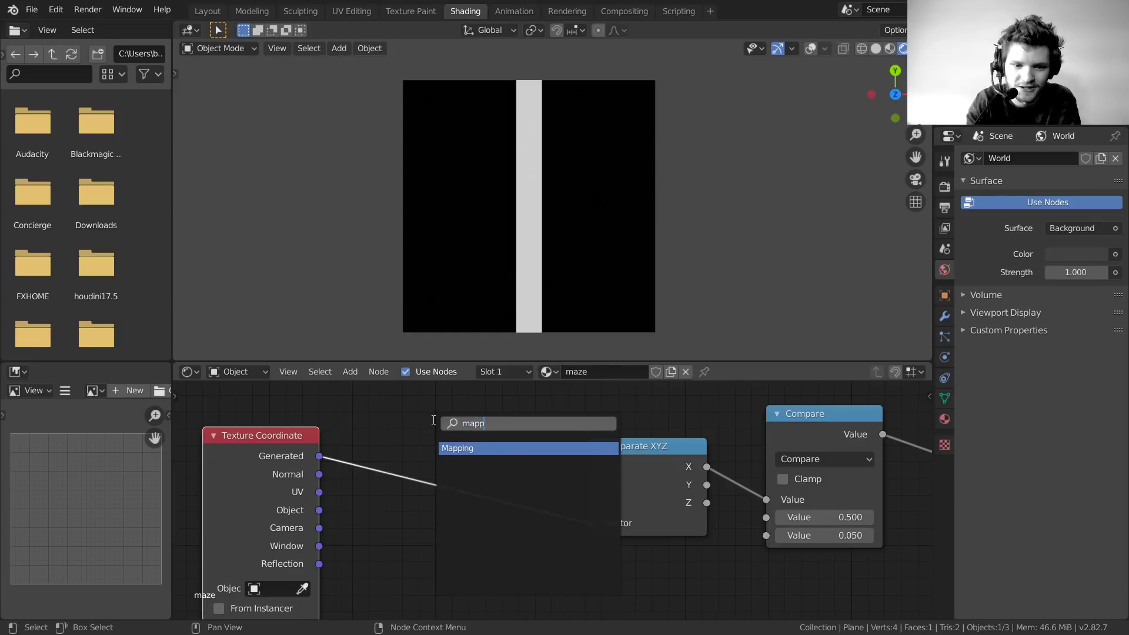
{"action": "key", "text": "Return"}
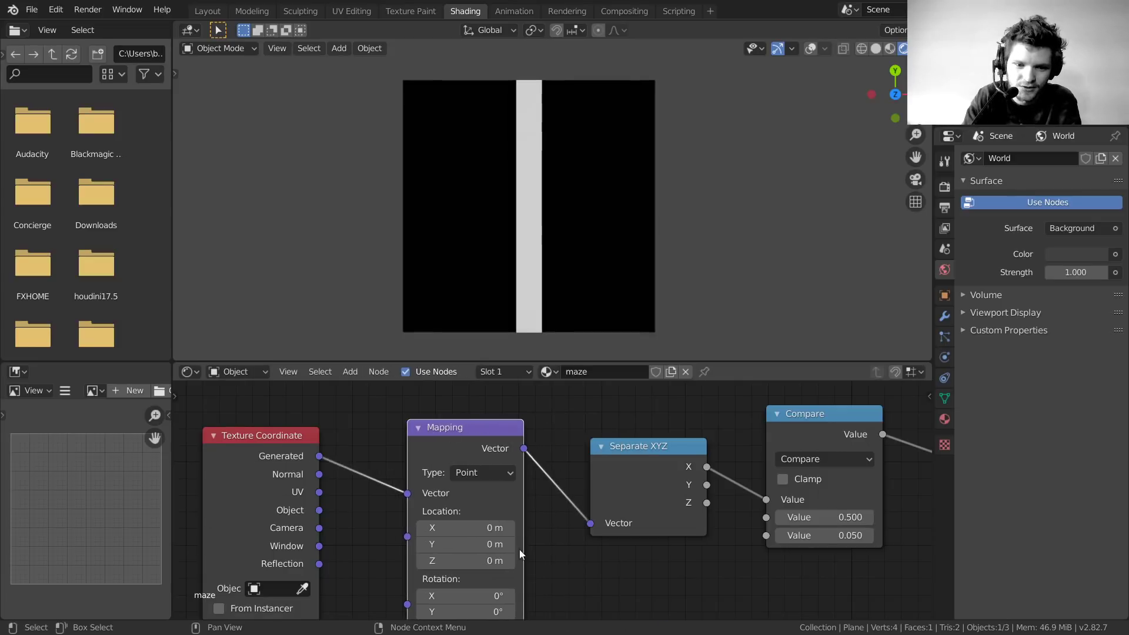
{"action": "left_click", "coordinate": [492, 427]}
Rotate the Mapping node 45° around Z to make the stripe diagonal
{"action": "left_click_drag", "start_coordinate": [447, 501], "coordinate": [524, 502]}
{"action": "left_click", "coordinate": [434, 502]}
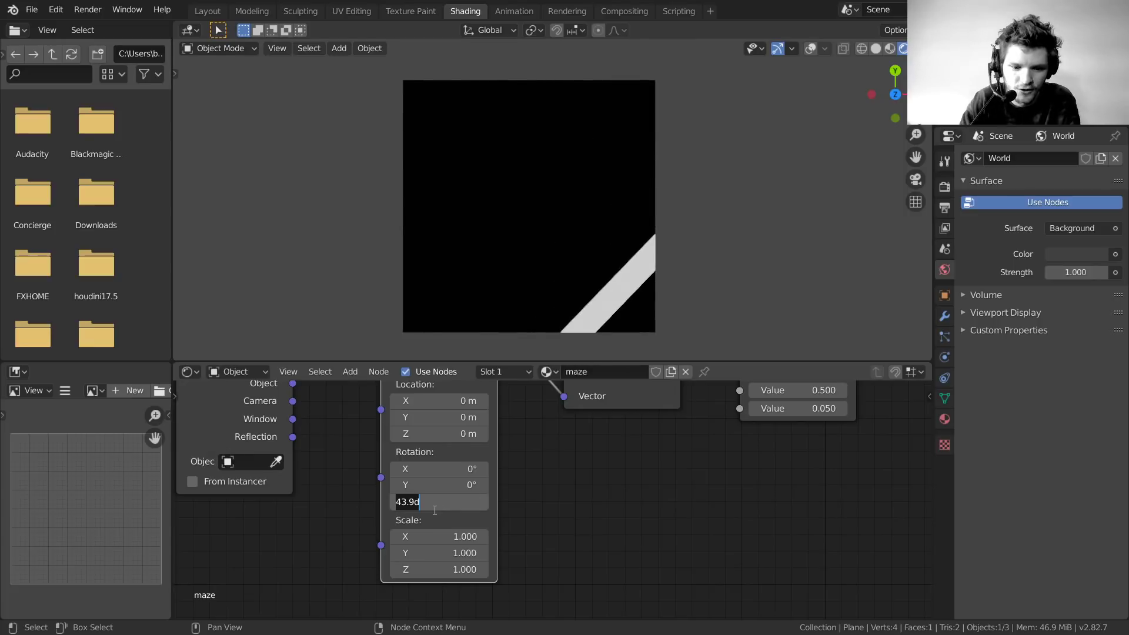
{"action": "type", "text": "45"}
{"action": "key", "text": "Return"}
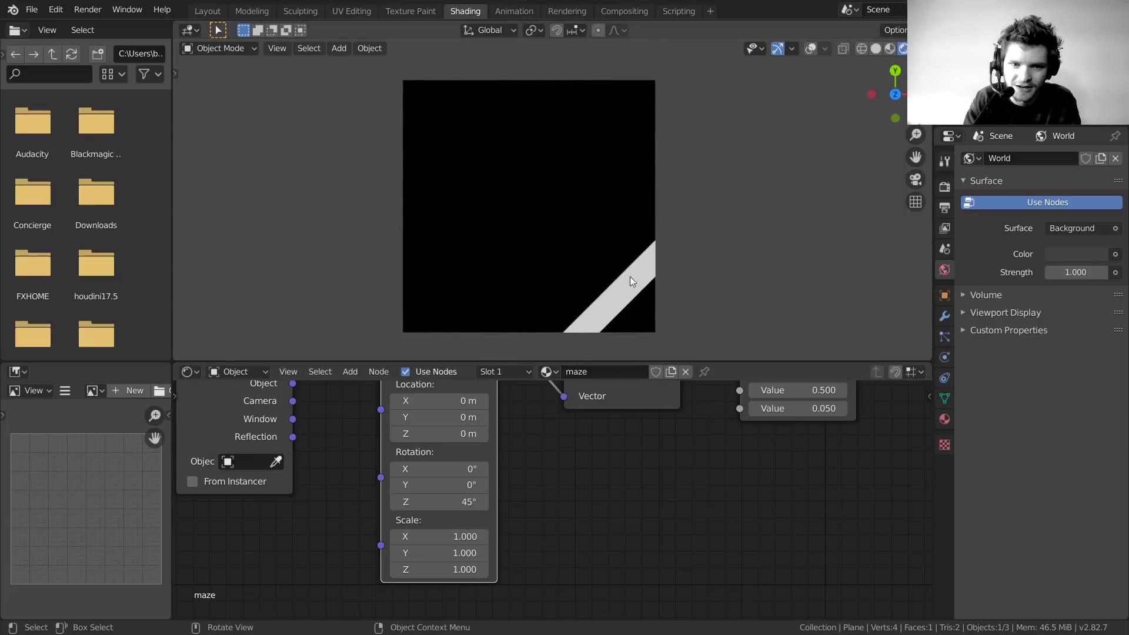
Set Mapping Location X to 0.5 m so the stripe crosses the plane's centre
{"action": "middle_click_drag", "start_coordinate": [529, 420], "coordinate": [528, 487]}
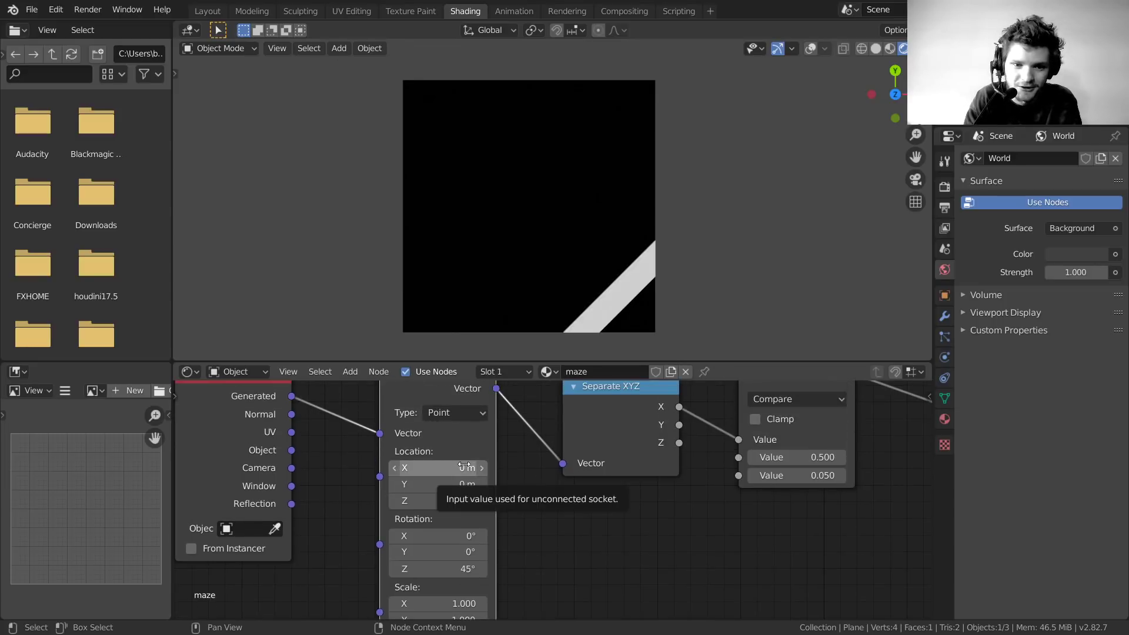
{"action": "left_click_drag", "start_coordinate": [465, 468], "coordinate": [509, 467]}
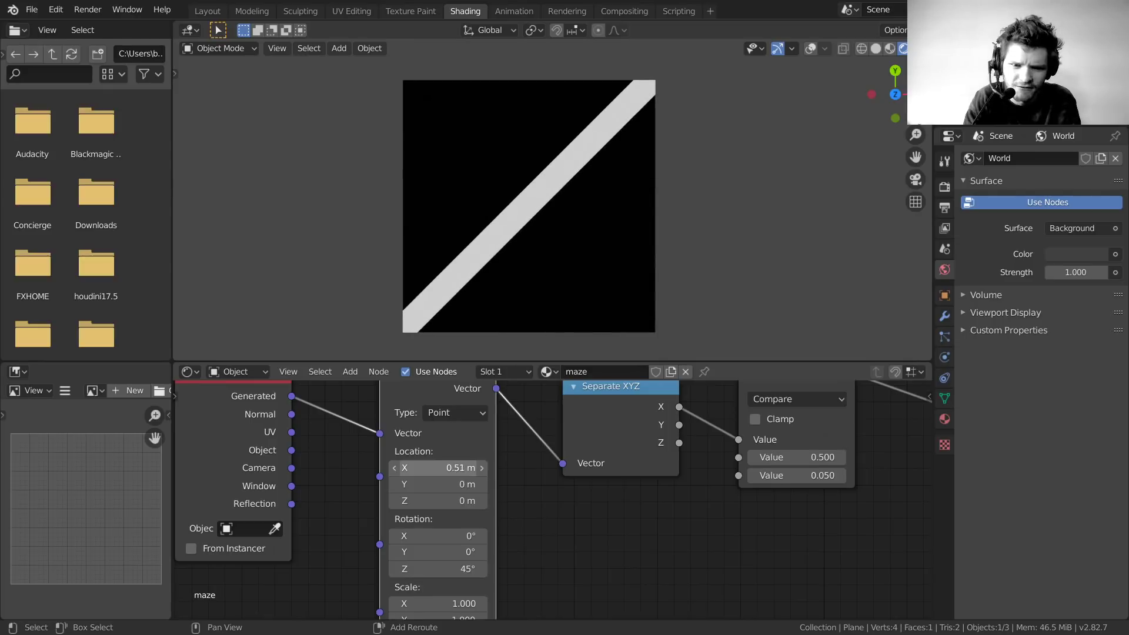
{"action": "left_click", "coordinate": [467, 467]}
{"action": "type", "text": "0.5"}
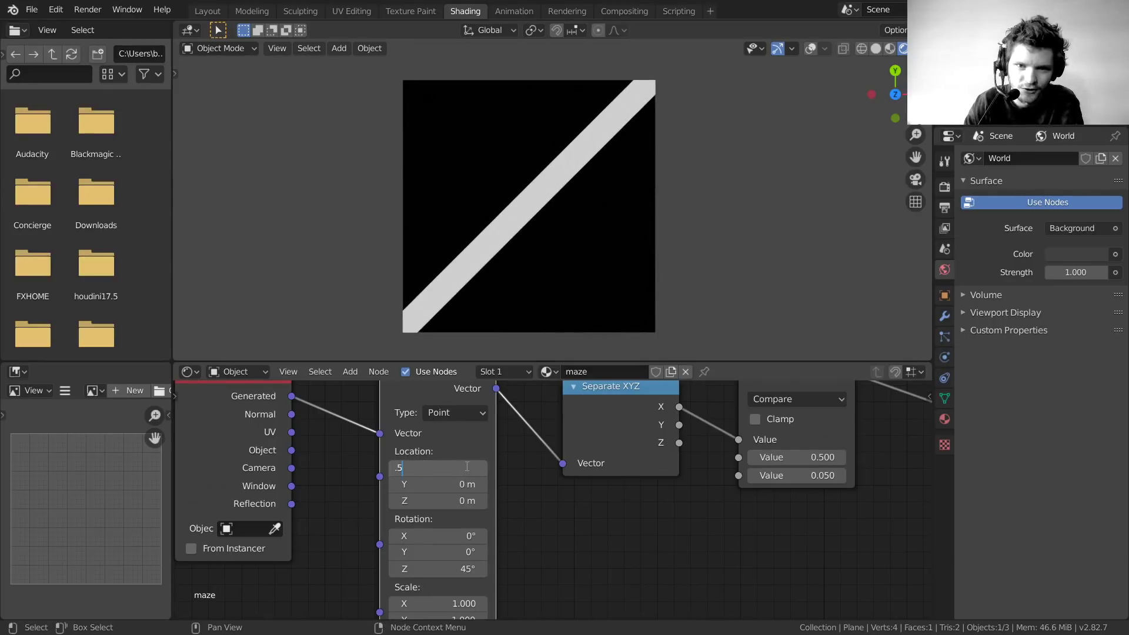
{"action": "key", "text": "Return"}
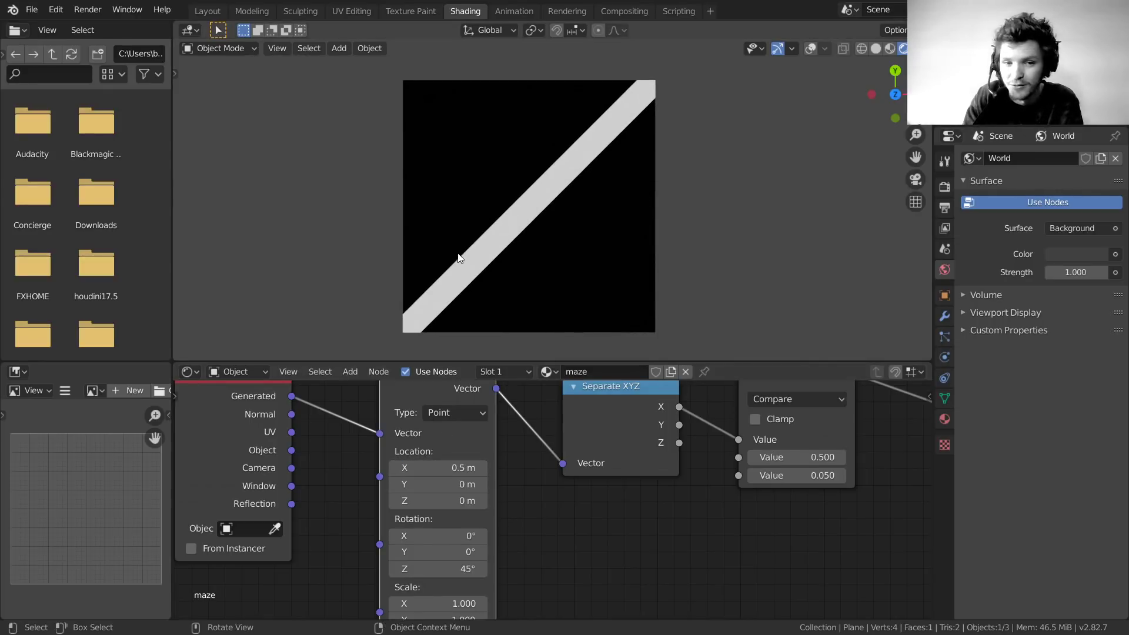
{"action": "scroll", "coordinate": [556, 516], "scroll_direction": "down", "scroll_amount": 2}
{"action": "middle_click_drag", "start_coordinate": [634, 474], "coordinate": [549, 529]}
{"action": "left_click_drag", "start_coordinate": [309, 463], "coordinate": [307, 448]}
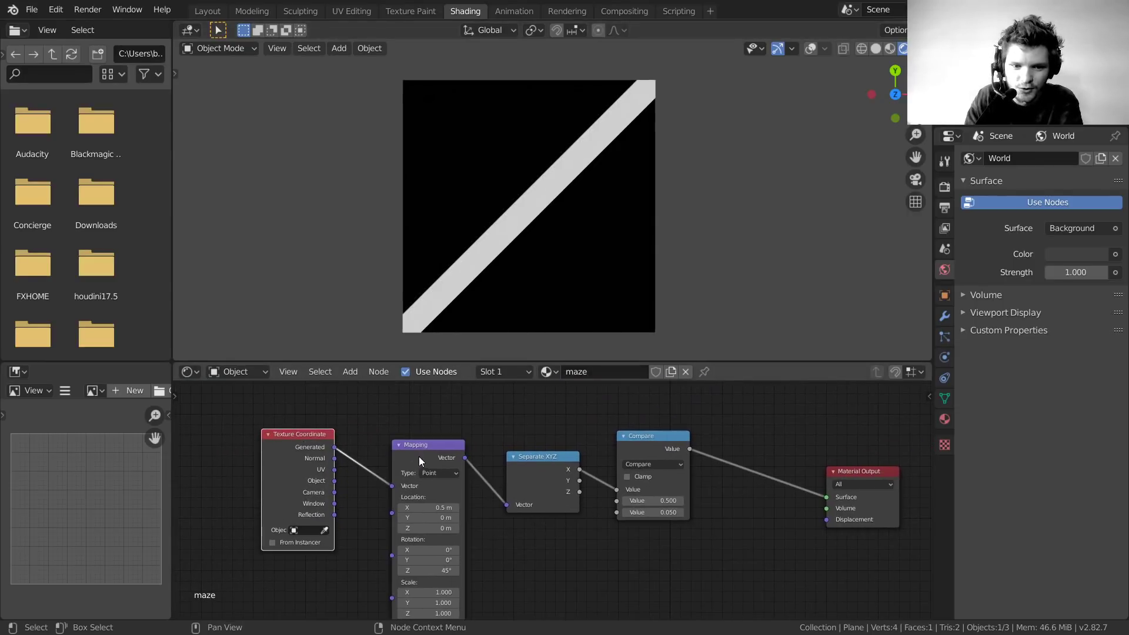
Tidy the Mapping, Separate XYZ and Compare nodes into a compact row and frame the tree
{"action": "left_click_drag", "start_coordinate": [418, 456], "coordinate": [395, 435]}
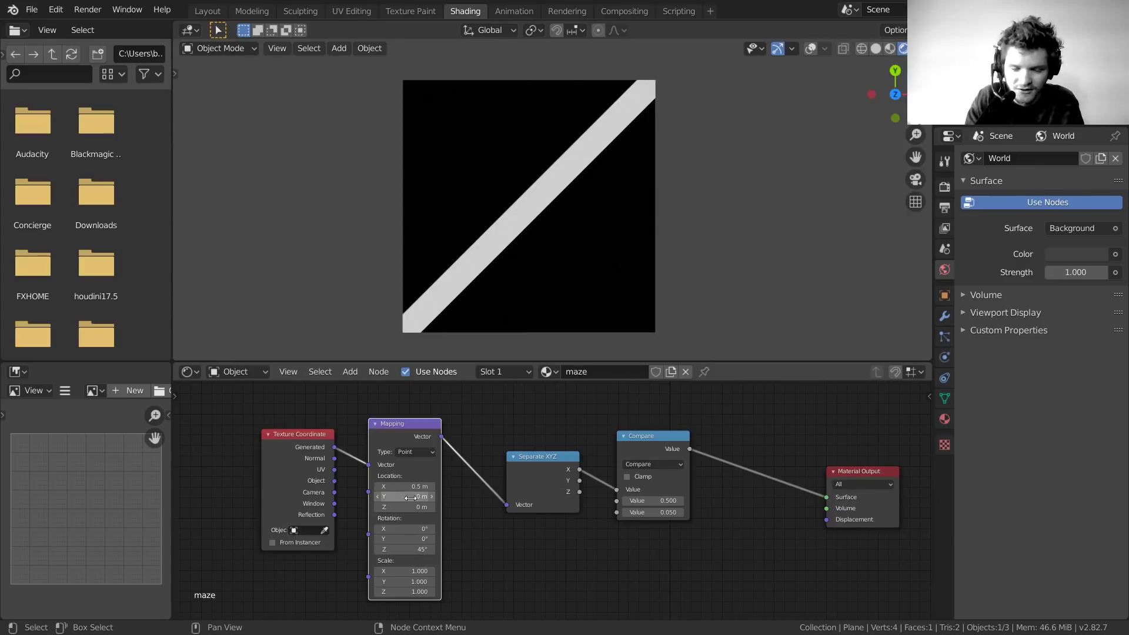
{"action": "scroll", "coordinate": [507, 487], "scroll_direction": "up", "scroll_amount": 2}
{"action": "left_click_drag", "start_coordinate": [507, 487], "coordinate": [460, 473]}
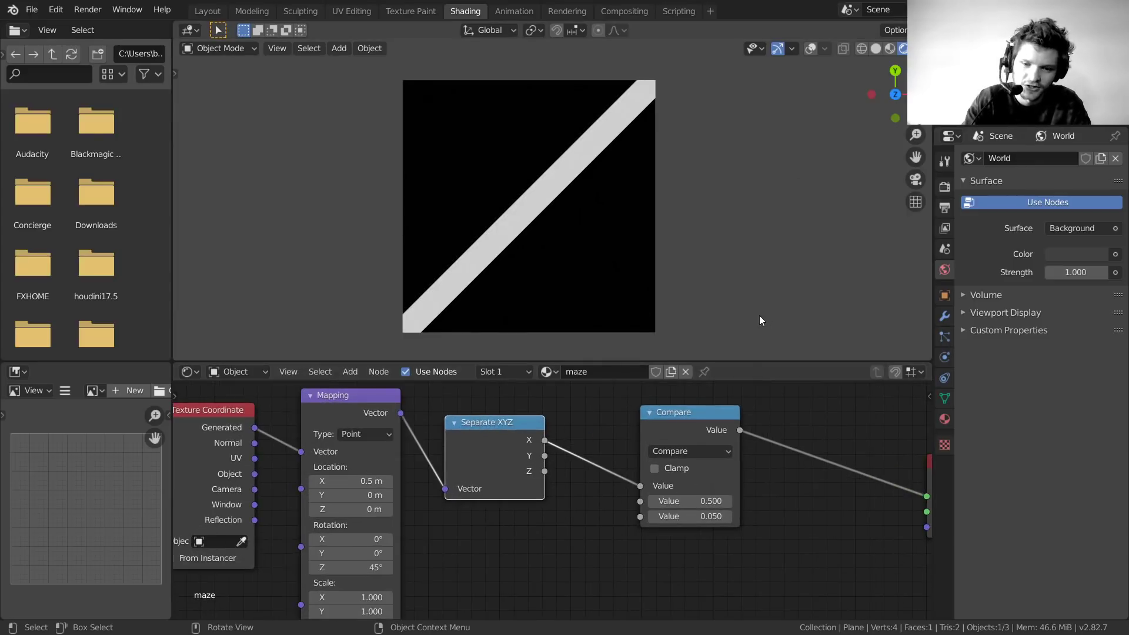
{"action": "left_click_drag", "start_coordinate": [676, 416], "coordinate": [619, 410]}
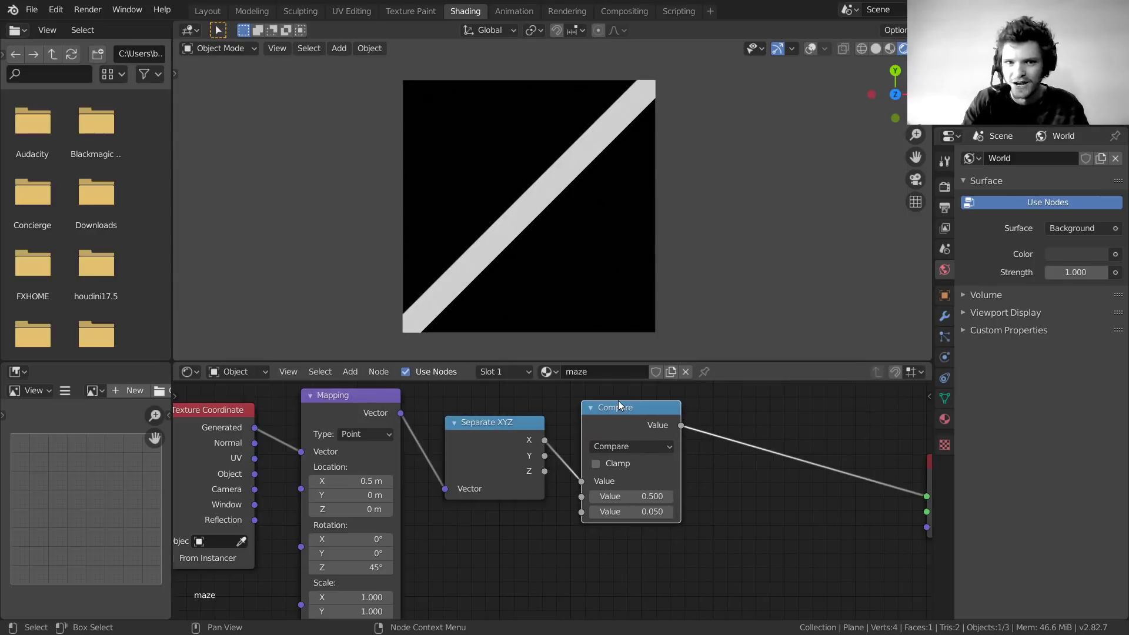
{"action": "key", "text": "Home"}
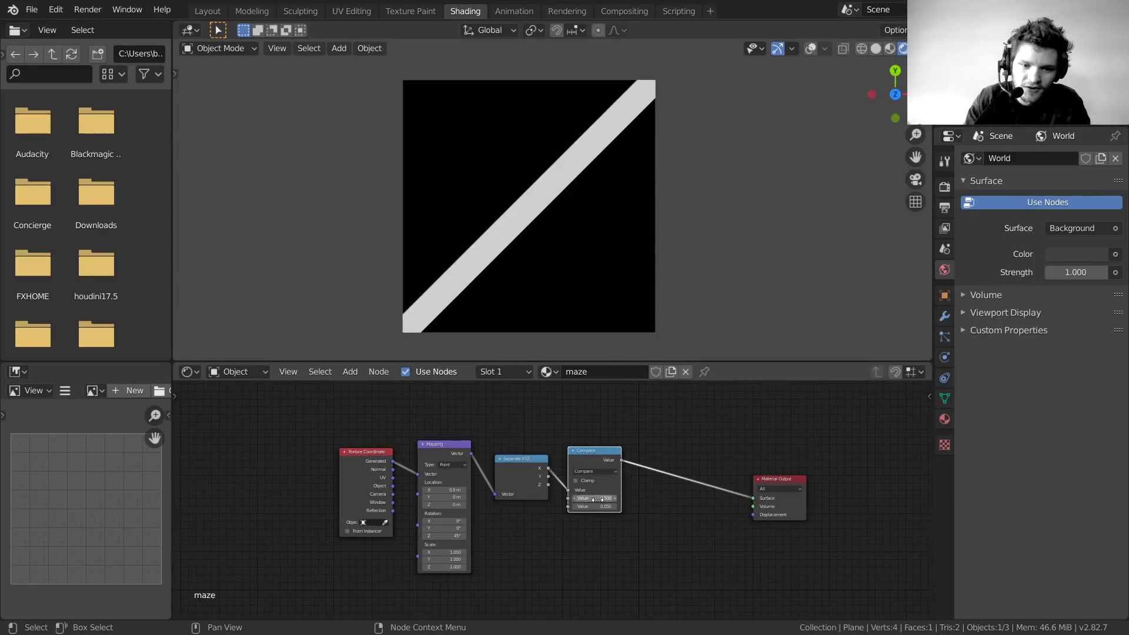
{"action": "middle_click_drag", "start_coordinate": [545, 554], "coordinate": [569, 517]}
Duplicate the Mapping–Separate XYZ–Compare chain below and feed it Generated coordinates
{"action": "left_click_drag", "start_coordinate": [629, 554], "coordinate": [474, 414]}
{"action": "key", "text": "shift+d"}
{"action": "left_click", "coordinate": [471, 562]}
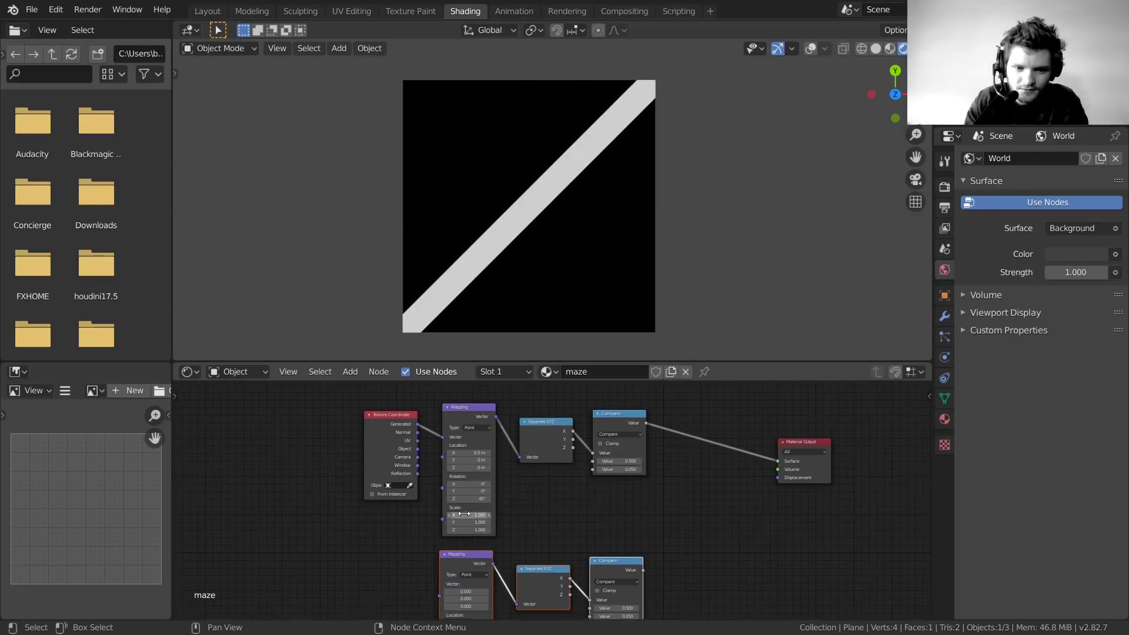
{"action": "middle_click_drag", "start_coordinate": [430, 424], "coordinate": [459, 411]}
{"action": "left_click_drag", "start_coordinate": [448, 411], "coordinate": [468, 571]}
Preview the lower and upper Compare outputs through a Viewer node, ending on the lower copy
{"action": "middle_click_drag", "start_coordinate": [685, 546], "coordinate": [581, 513]}
{"action": "left_click", "coordinate": [569, 513], "text": "ctrl+shift"}
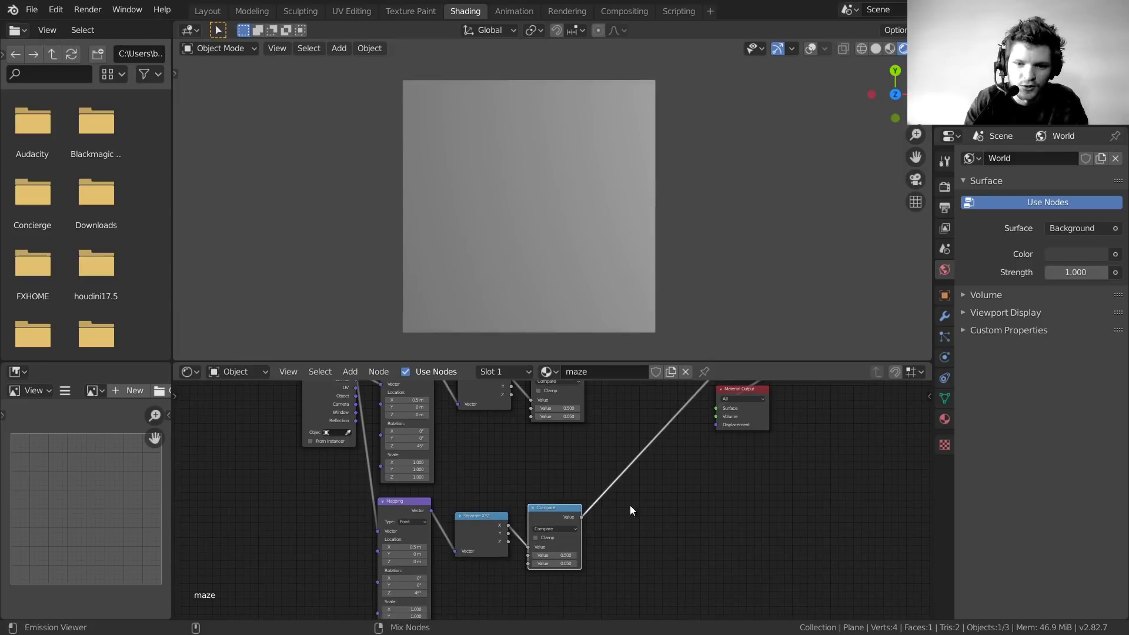
{"action": "middle_click_drag", "start_coordinate": [644, 453], "coordinate": [656, 527]}
{"action": "left_click", "coordinate": [579, 449], "text": "ctrl+shift"}
{"action": "left_click", "coordinate": [579, 591], "text": "ctrl+shift"}
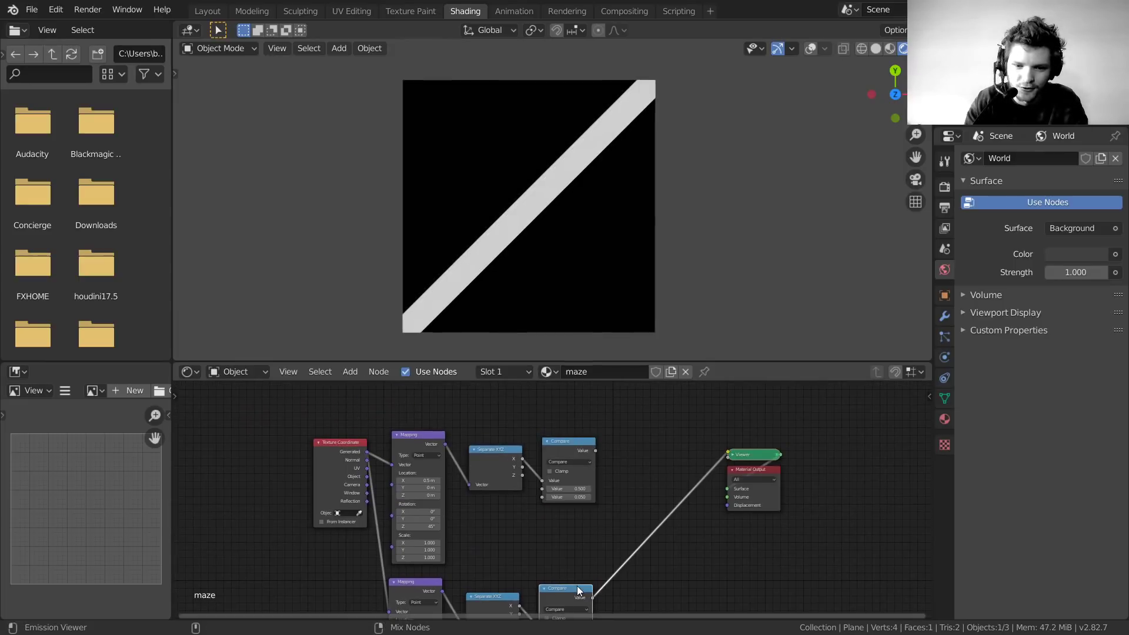
{"action": "left_click", "coordinate": [568, 445], "text": "ctrl+shift"}
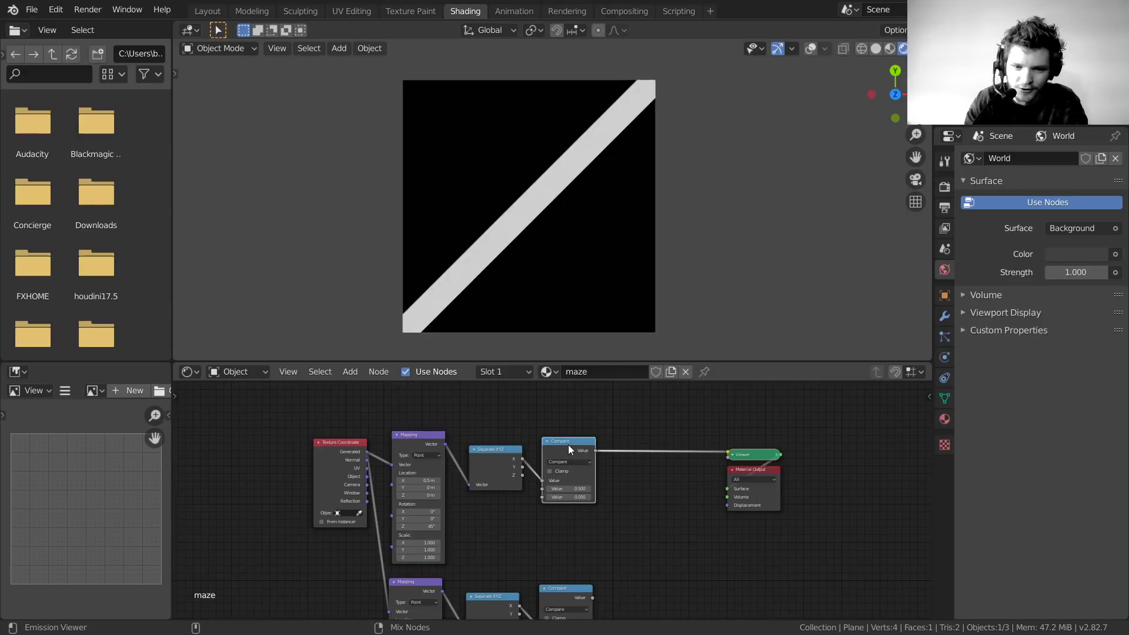
{"action": "left_click", "coordinate": [581, 590], "text": "ctrl+shift"}
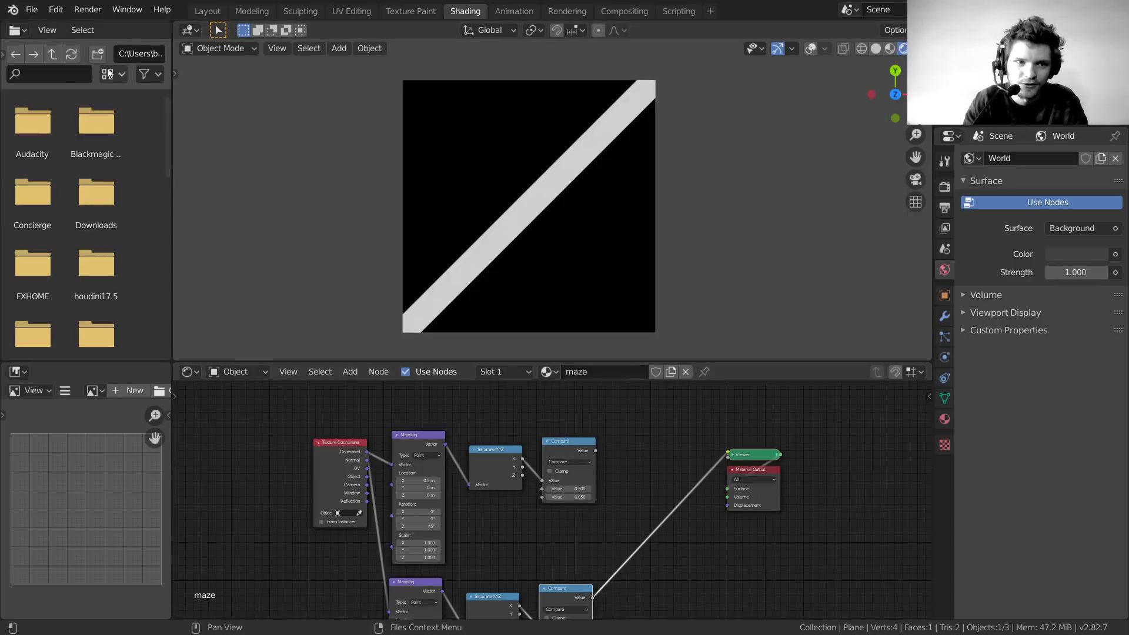
Search the Preferences add-ons for 'node', then close the Preferences window
{"action": "left_click", "coordinate": [61, 9]}
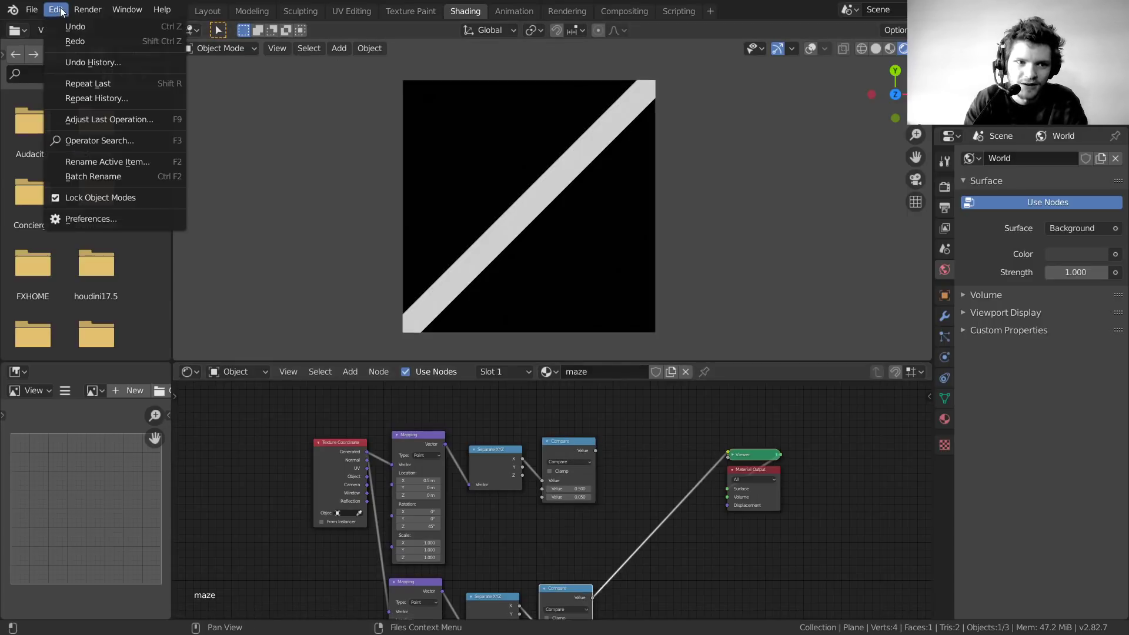
{"action": "left_click", "coordinate": [91, 213]}
{"action": "left_click", "coordinate": [448, 76]}
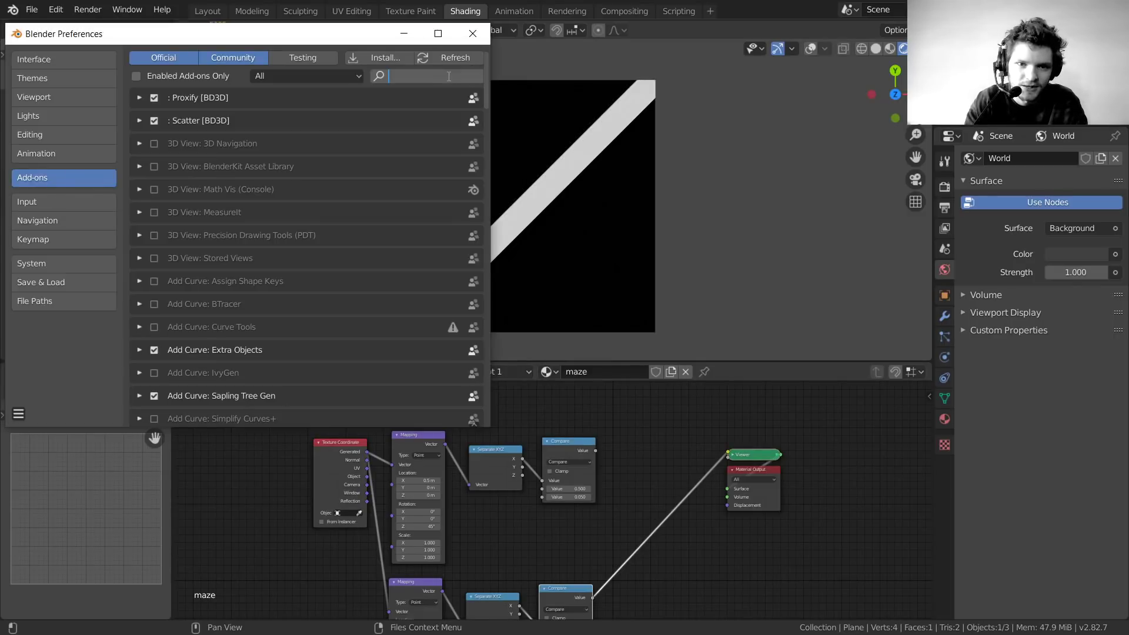
{"action": "type", "text": "node"}
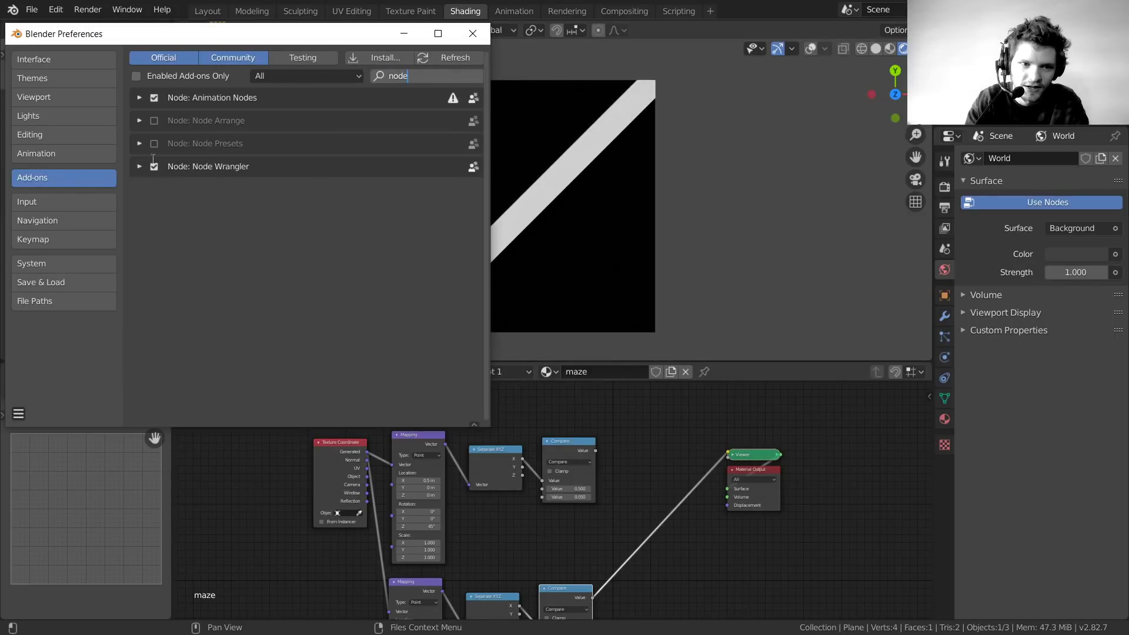
{"action": "left_click", "coordinate": [472, 33]}
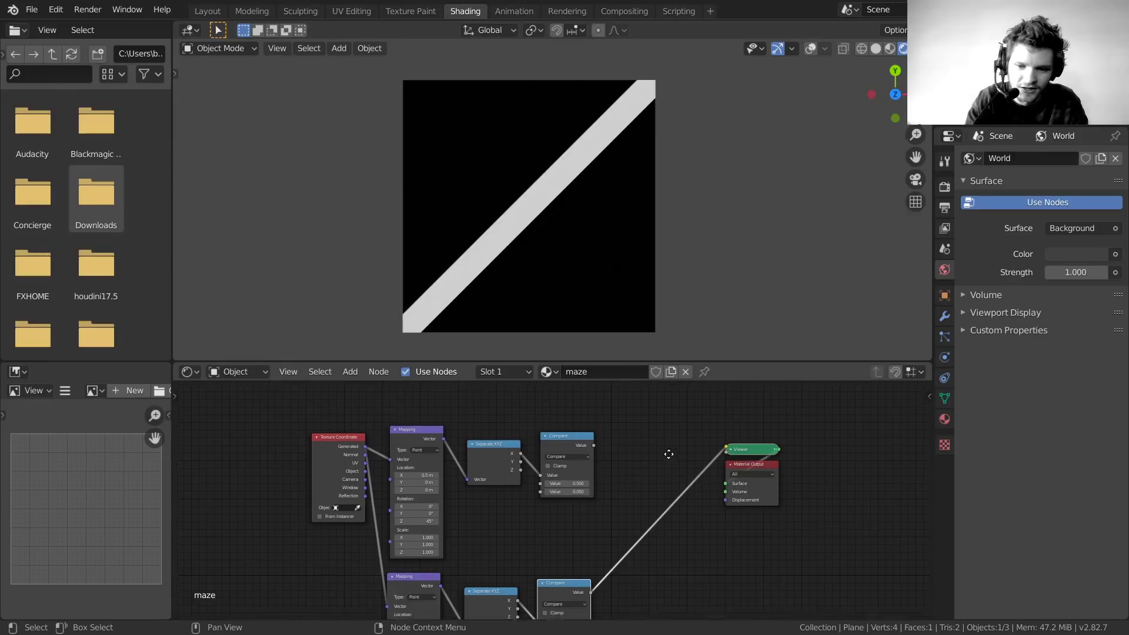
Preview the upper Compare node's output, then the lower one
{"action": "scroll", "coordinate": [646, 451], "scroll_direction": "up", "scroll_amount": 2}
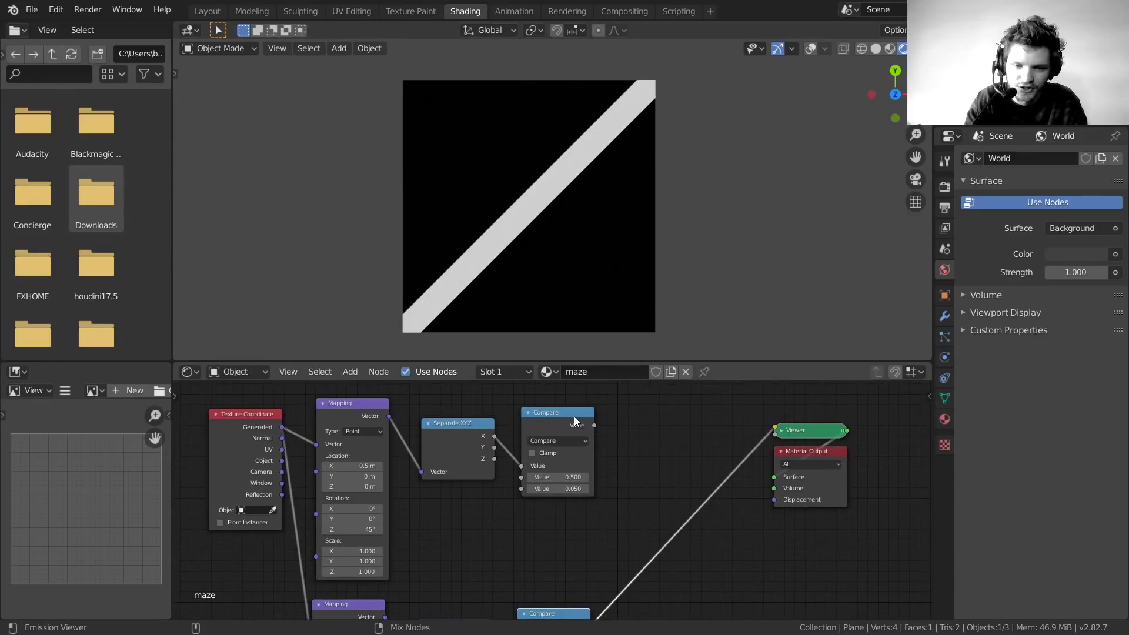
{"action": "left_click", "coordinate": [574, 416], "text": "ctrl+shift"}
{"action": "middle_click_drag", "start_coordinate": [623, 524], "coordinate": [626, 485]}
{"action": "left_click", "coordinate": [552, 505], "text": "ctrl+shift"}
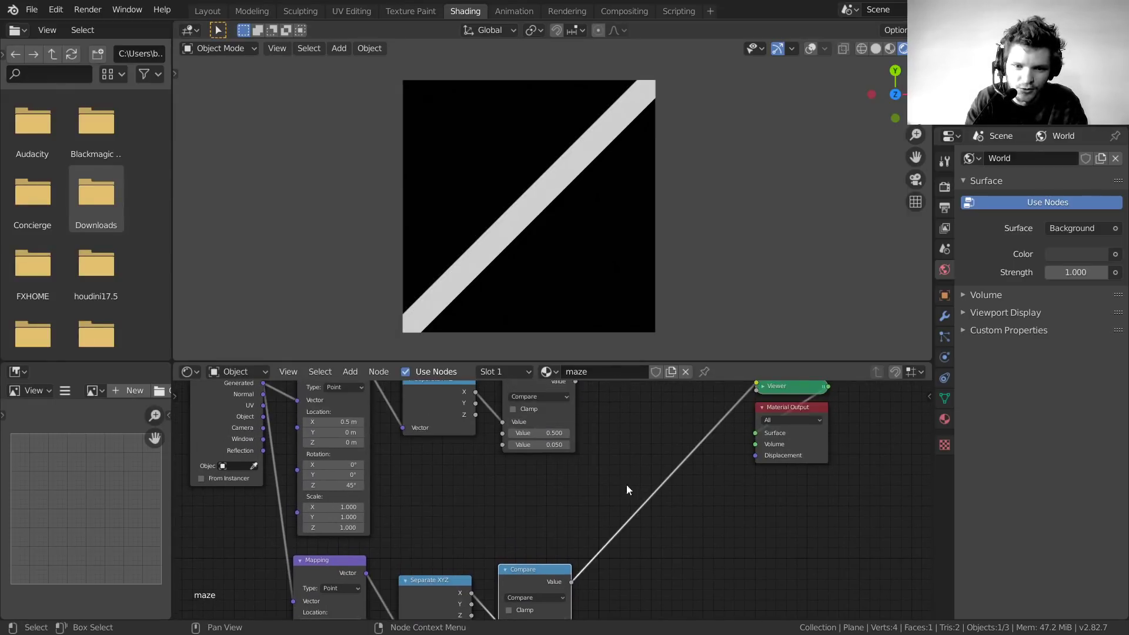
Set the copied Mapping node's Rotation Z to -45°
{"action": "middle_click_drag", "start_coordinate": [566, 538], "coordinate": [643, 458]}
{"action": "scroll", "coordinate": [591, 522], "scroll_direction": "up", "scroll_amount": 5}
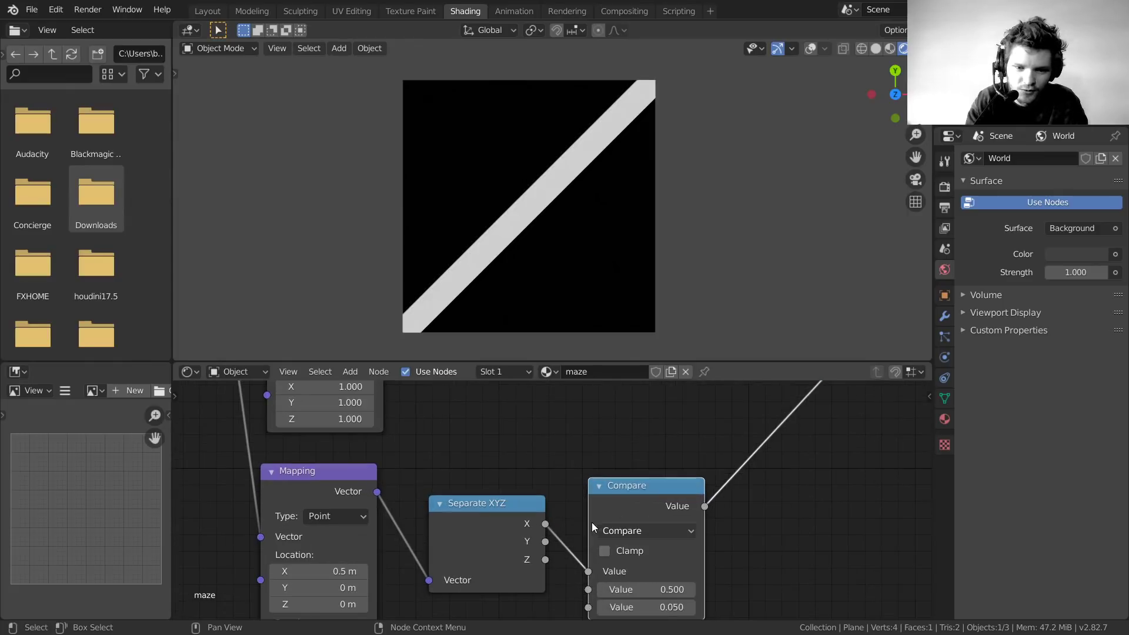
{"action": "middle_click_drag", "start_coordinate": [512, 482], "coordinate": [670, 577]}
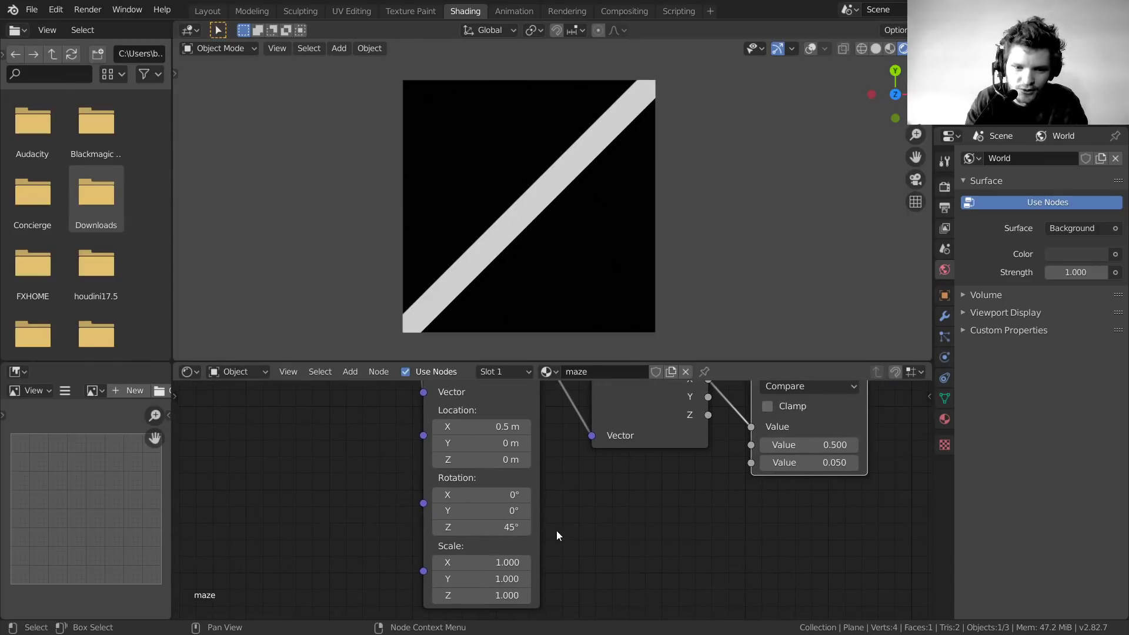
{"action": "left_click", "coordinate": [505, 531]}
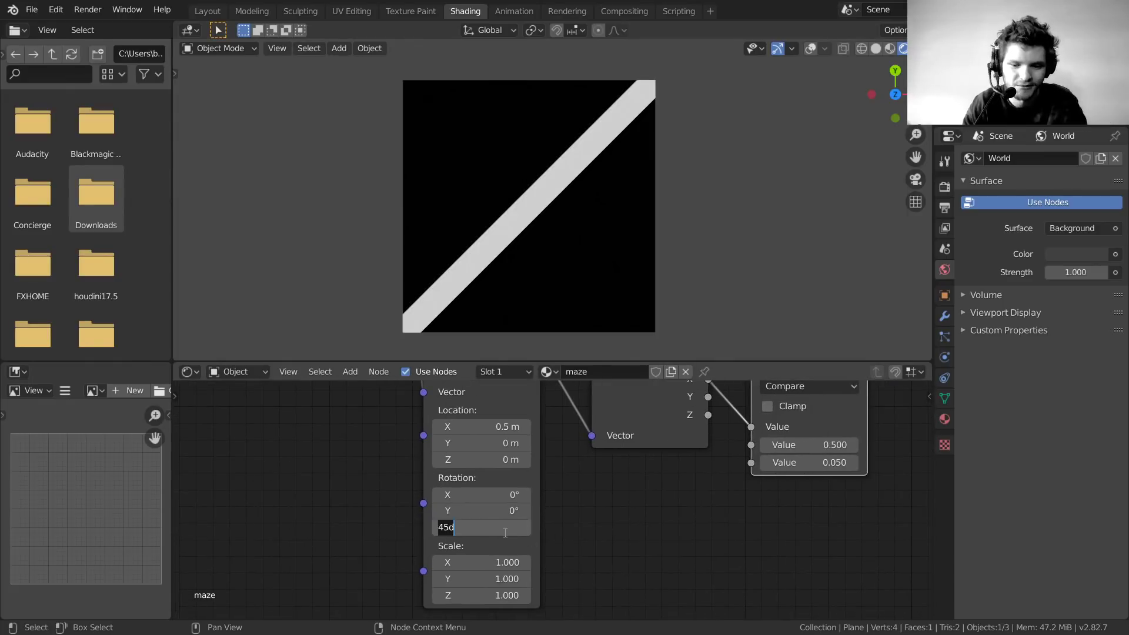
{"action": "type", "text": "-45"}
{"action": "key", "text": "Return"}
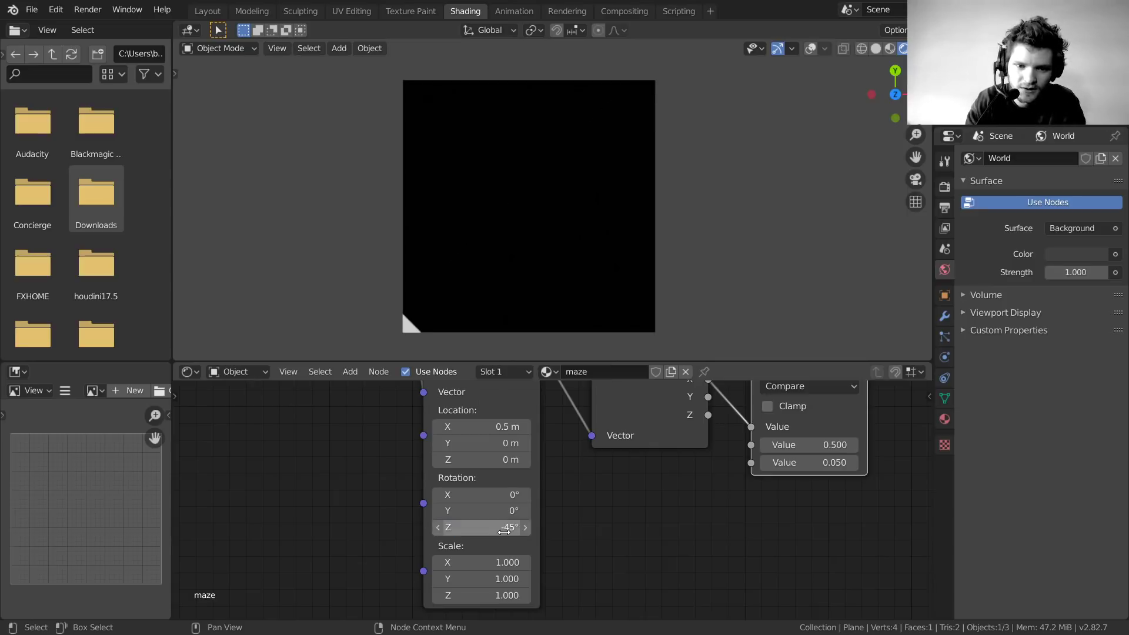
Adjust the copied Mapping node's Location X to about -0.21 m so the stripe sits centred
{"action": "left_click_drag", "start_coordinate": [495, 428], "coordinate": [348, 427], "text": "shift"}
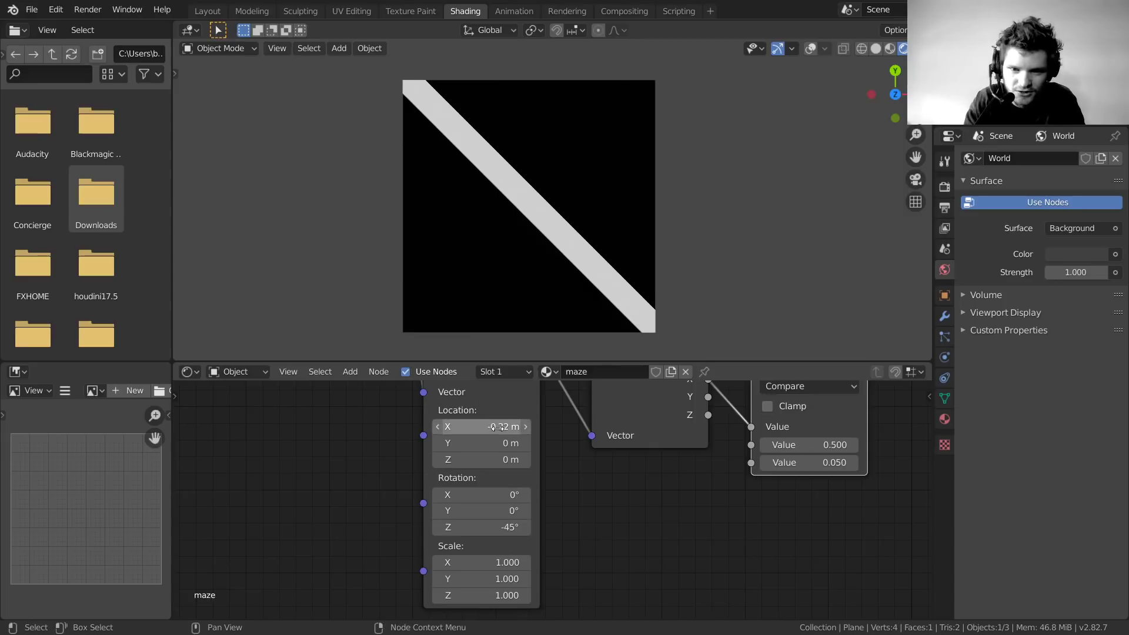
{"action": "left_click_drag", "start_coordinate": [496, 427], "coordinate": [521, 427], "text": "shift"}
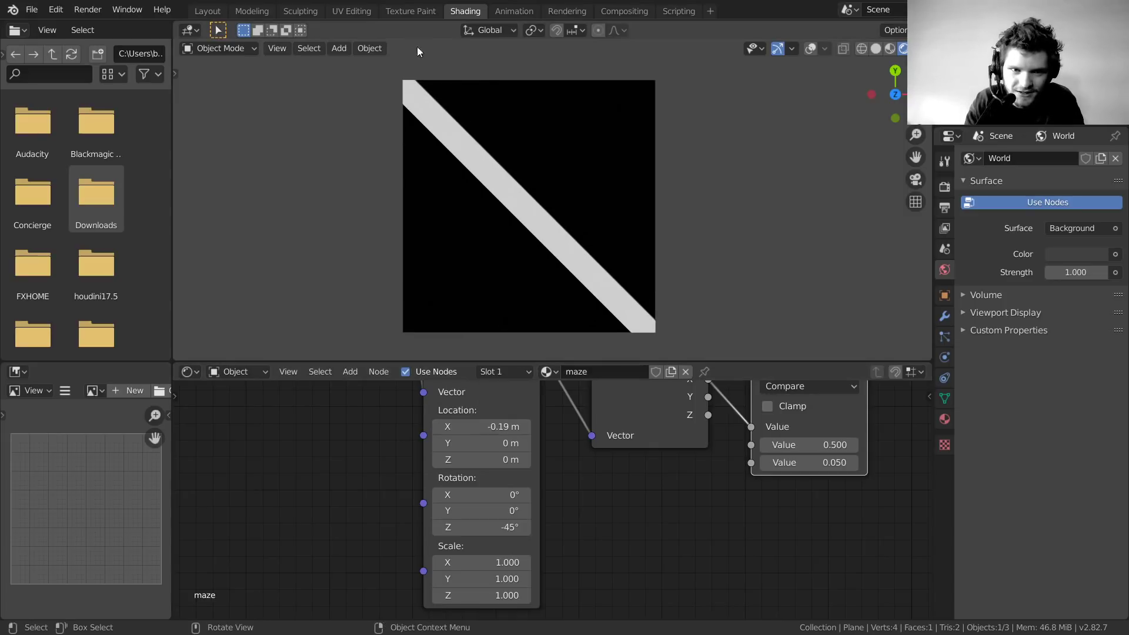
{"action": "scroll", "coordinate": [417, 79], "scroll_direction": "up", "scroll_amount": 3}
{"action": "scroll", "coordinate": [417, 79], "scroll_direction": "up", "scroll_amount": 2}
{"action": "middle_click_drag", "start_coordinate": [418, 79], "coordinate": [599, 347], "text": "shift"}
{"action": "scroll", "coordinate": [368, 185], "scroll_direction": "up", "scroll_amount": 3}
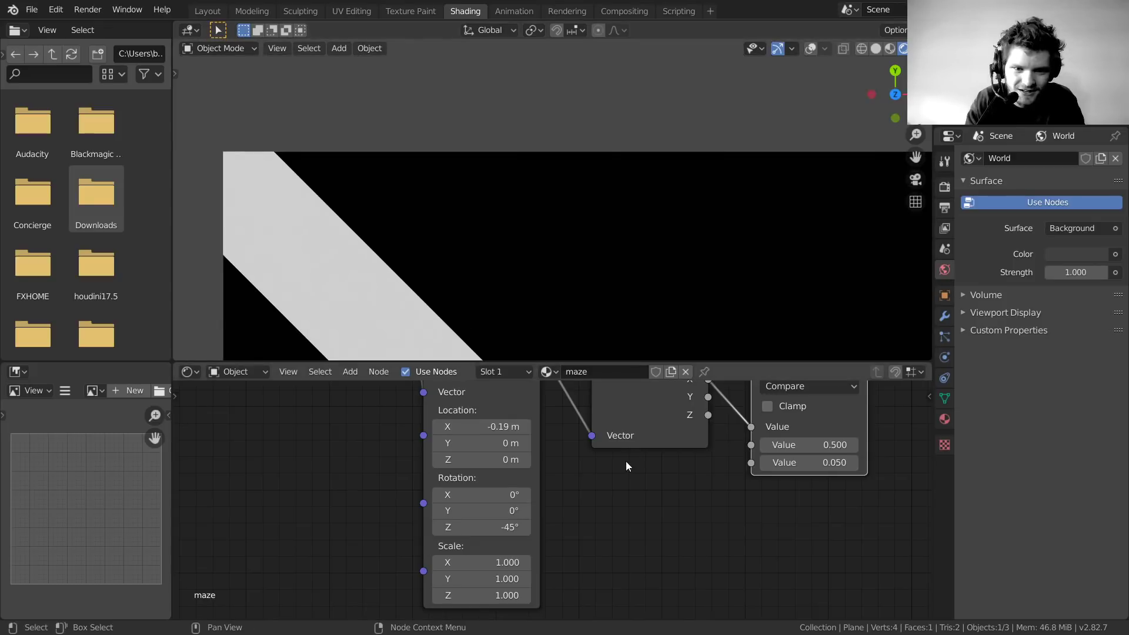
{"action": "middle_click_drag", "start_coordinate": [590, 434], "coordinate": [683, 515]}
{"action": "mouse_move", "coordinate": [594, 508]}
{"action": "left_mouse_down", "text": "shift"}
{"action": "mouse_move", "coordinate": [555, 507]}
{"action": "mouse_move", "coordinate": [598, 508]}
{"action": "left_mouse_up", "text": "shift"}
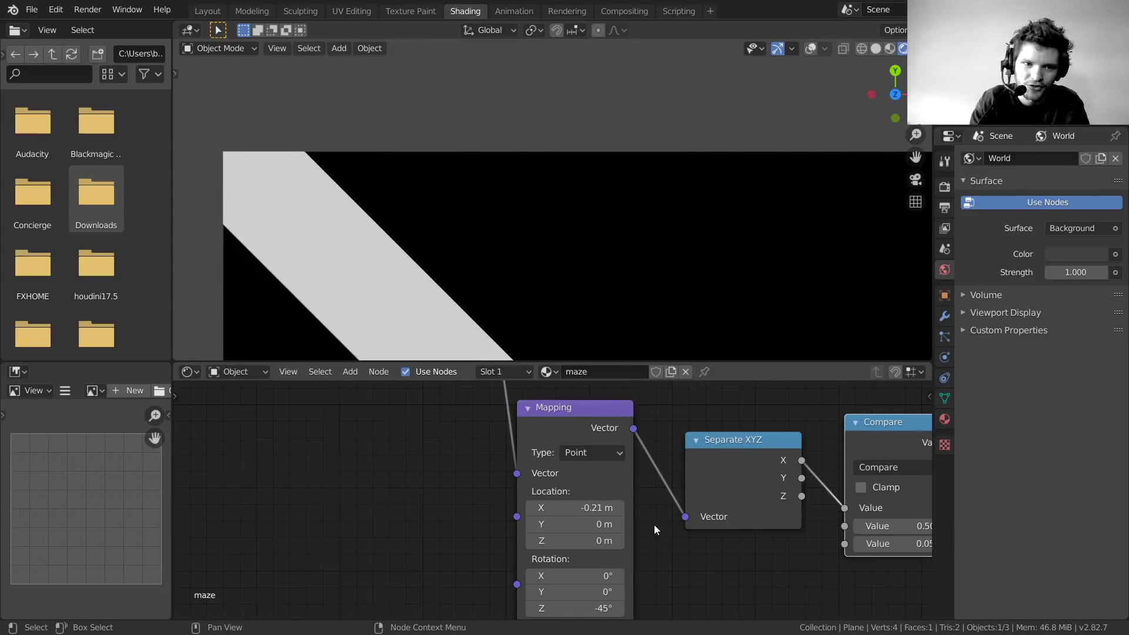
{"action": "scroll", "coordinate": [529, 209], "scroll_direction": "down", "scroll_amount": 3}
{"action": "scroll", "coordinate": [529, 210], "scroll_direction": "down", "scroll_amount": 4}
{"action": "scroll", "coordinate": [575, 425], "scroll_direction": "down", "scroll_amount": 5}
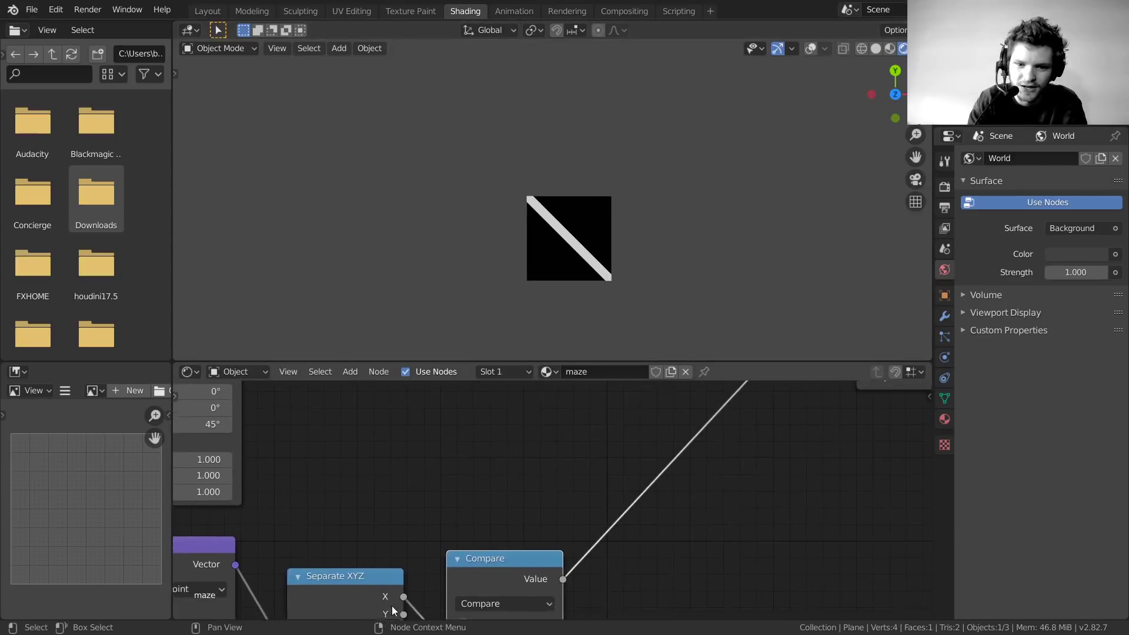
Preview the top Compare node's Value output, showing the bottom-left to top-right stripe
{"action": "middle_click_drag", "start_coordinate": [573, 429], "coordinate": [570, 456]}
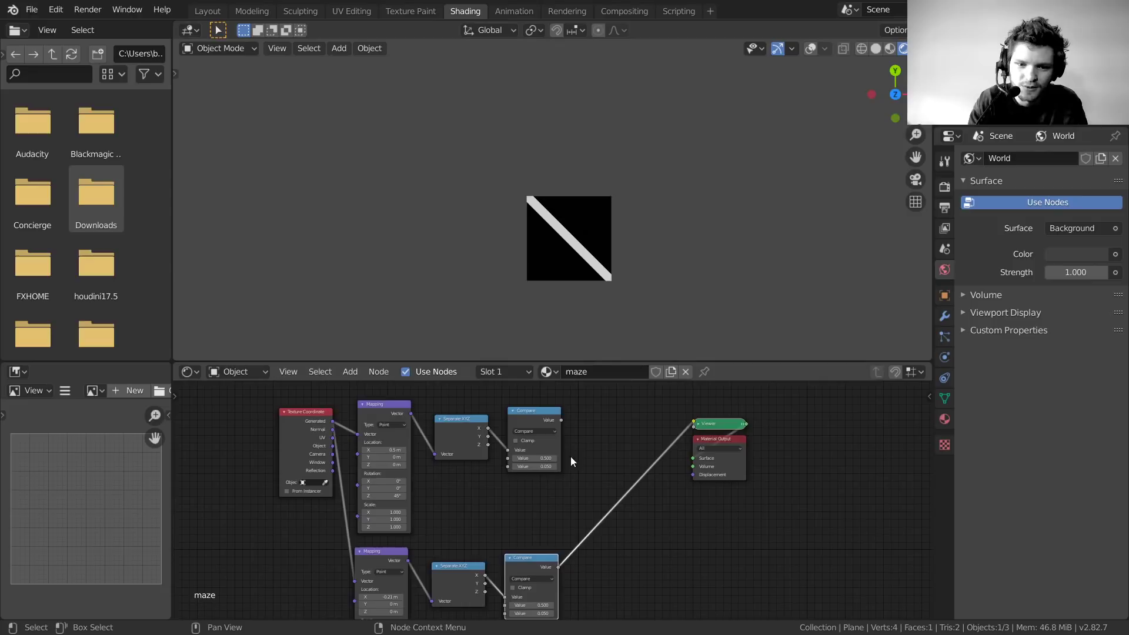
{"action": "left_click", "coordinate": [530, 407], "text": "ctrl+shift"}
{"action": "left_click", "coordinate": [537, 560], "text": "ctrl+shift"}
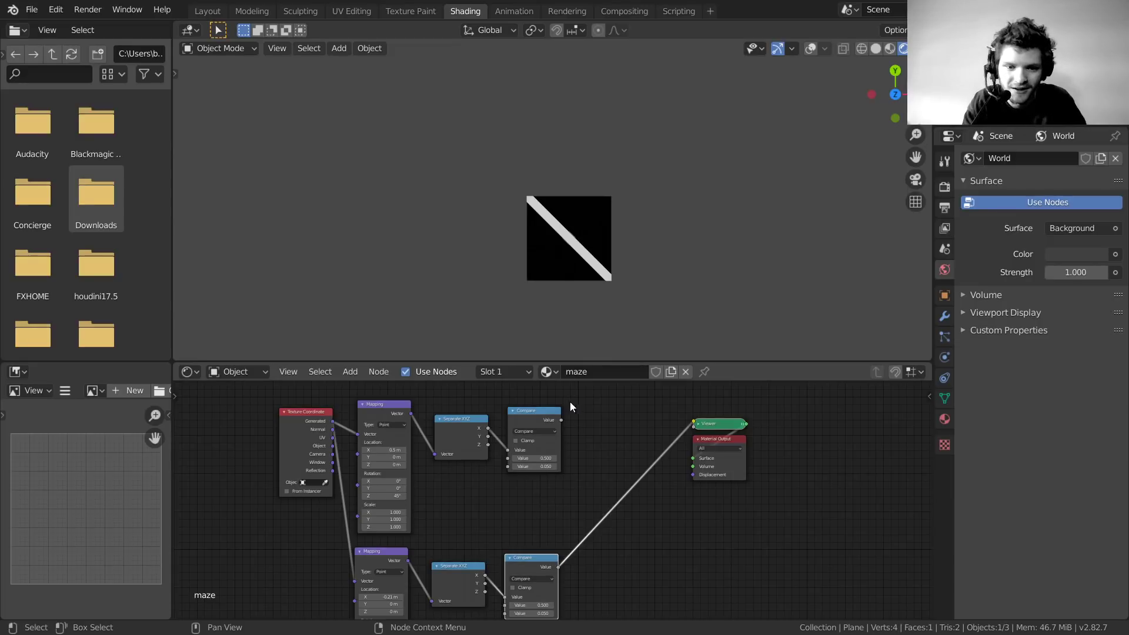
{"action": "left_click", "coordinate": [539, 411], "text": "ctrl+shift"}
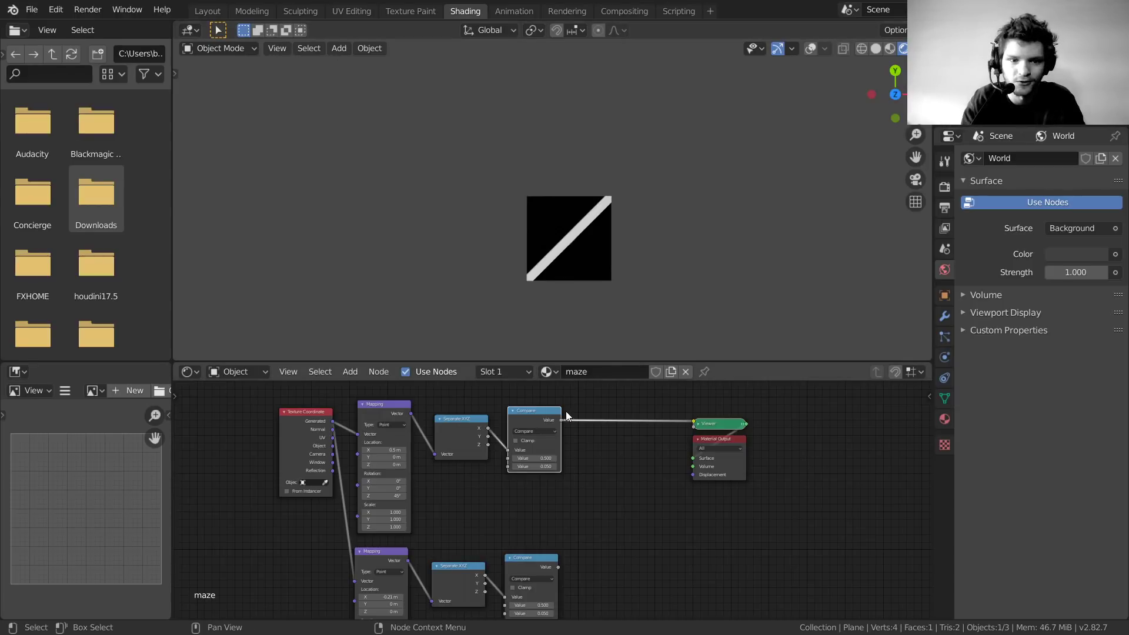
Move the Texture Coordinate node further left to make room
{"action": "middle_click_drag", "start_coordinate": [307, 412], "coordinate": [525, 410]}
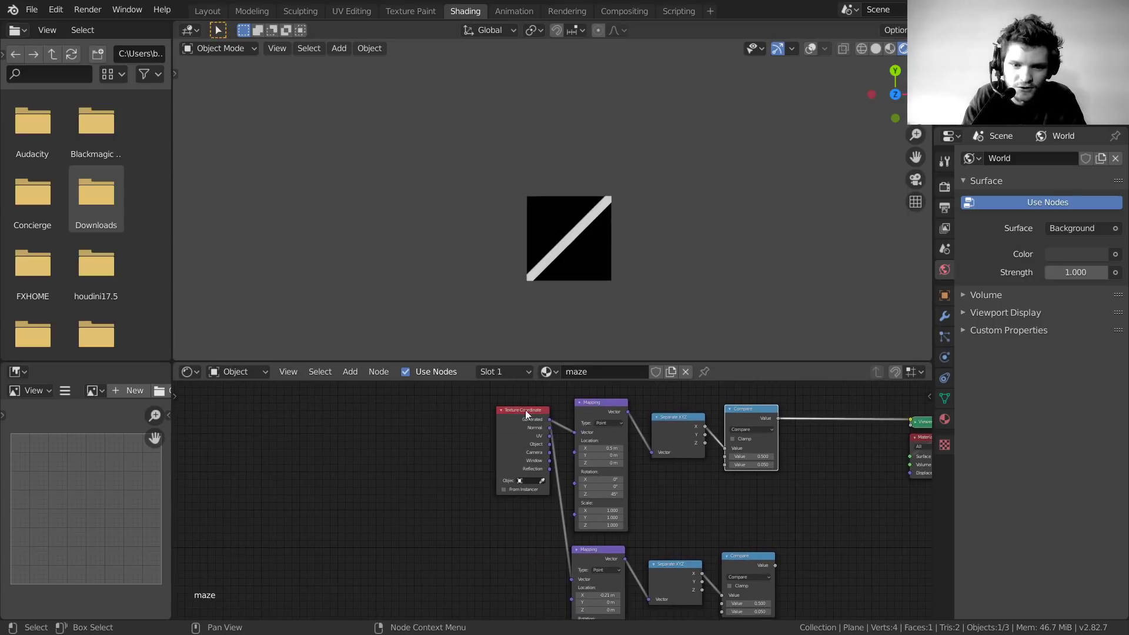
{"action": "left_click_drag", "start_coordinate": [530, 414], "coordinate": [348, 443]}
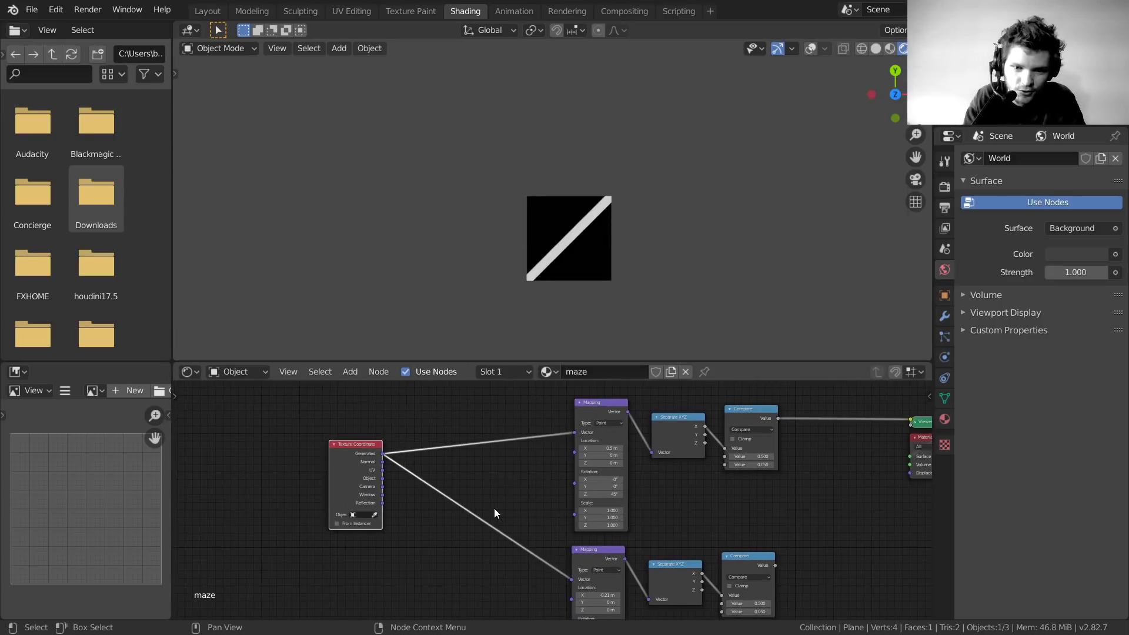
{"action": "middle_click_drag", "start_coordinate": [494, 508], "coordinate": [456, 493]}
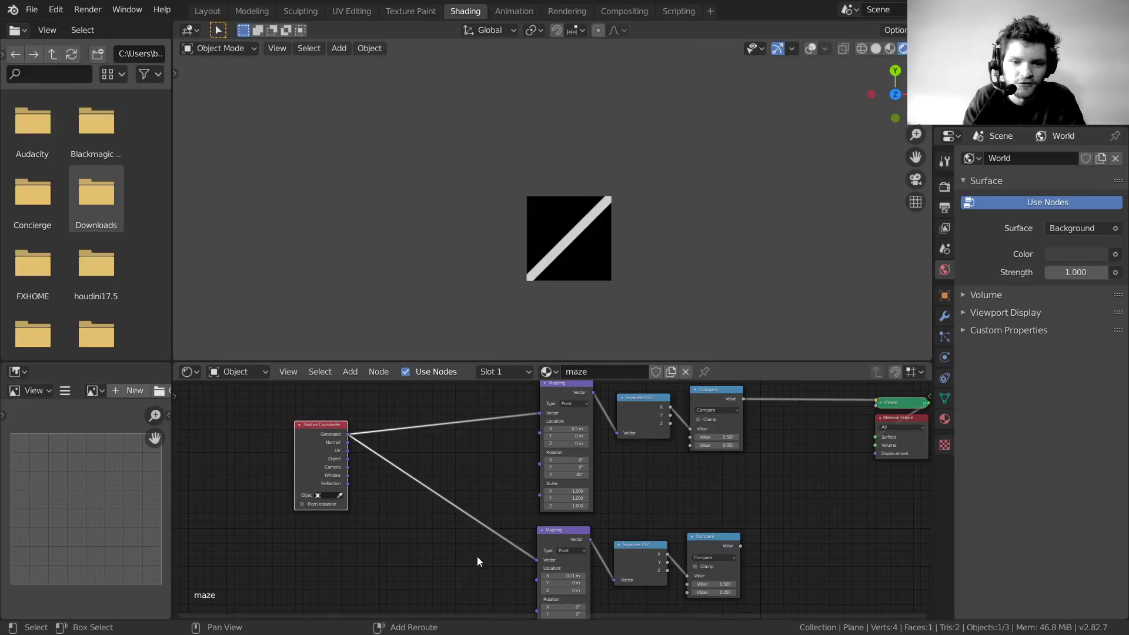
Join both Generated links at a single reroute point feeding the two Mapping nodes
{"action": "right_click_drag", "start_coordinate": [484, 566], "coordinate": [492, 371], "text": "shift"}
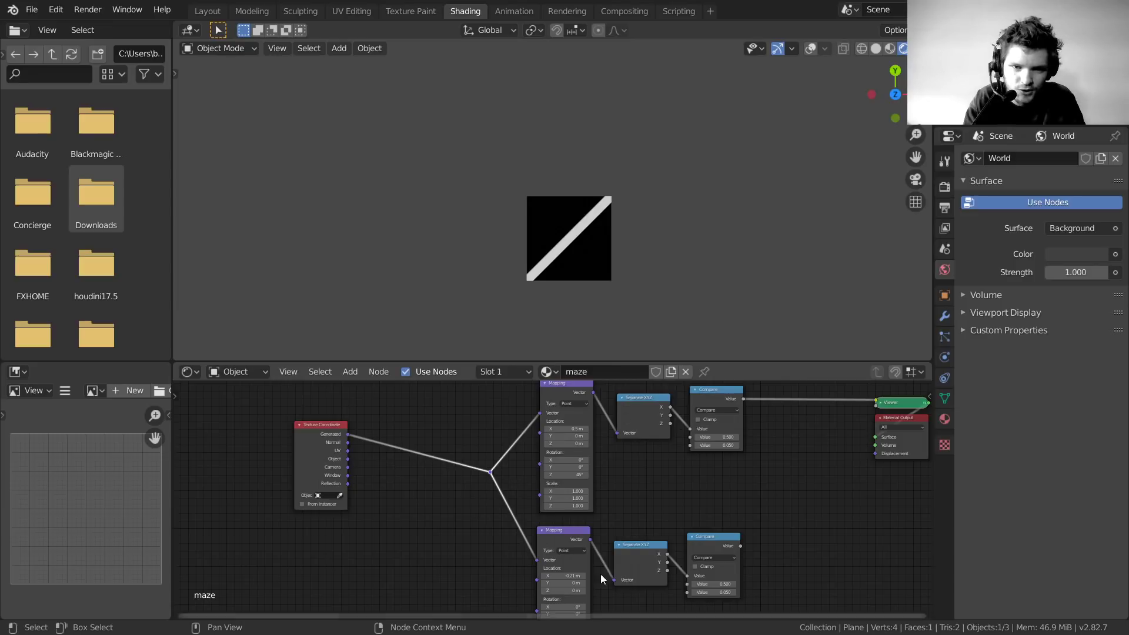
{"action": "scroll", "coordinate": [453, 428], "scroll_direction": "up", "scroll_amount": 2}
{"action": "scroll", "coordinate": [453, 434], "scroll_direction": "up", "scroll_amount": 1}
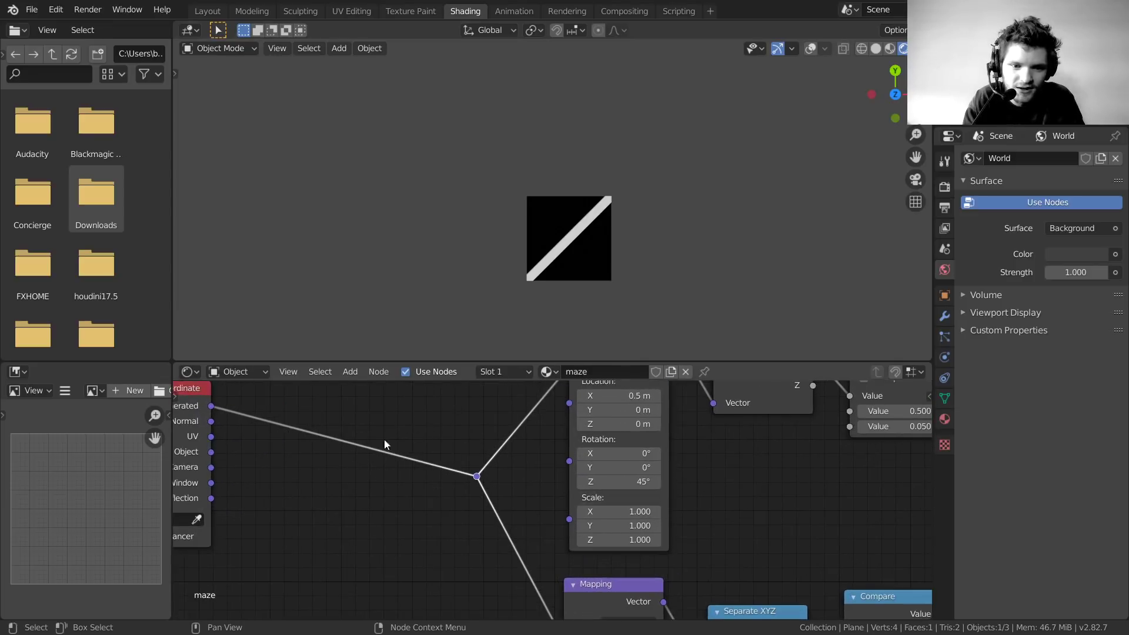
{"action": "middle_click_drag", "start_coordinate": [385, 444], "coordinate": [522, 463]}
{"action": "left_click_drag", "start_coordinate": [301, 417], "coordinate": [249, 464]}
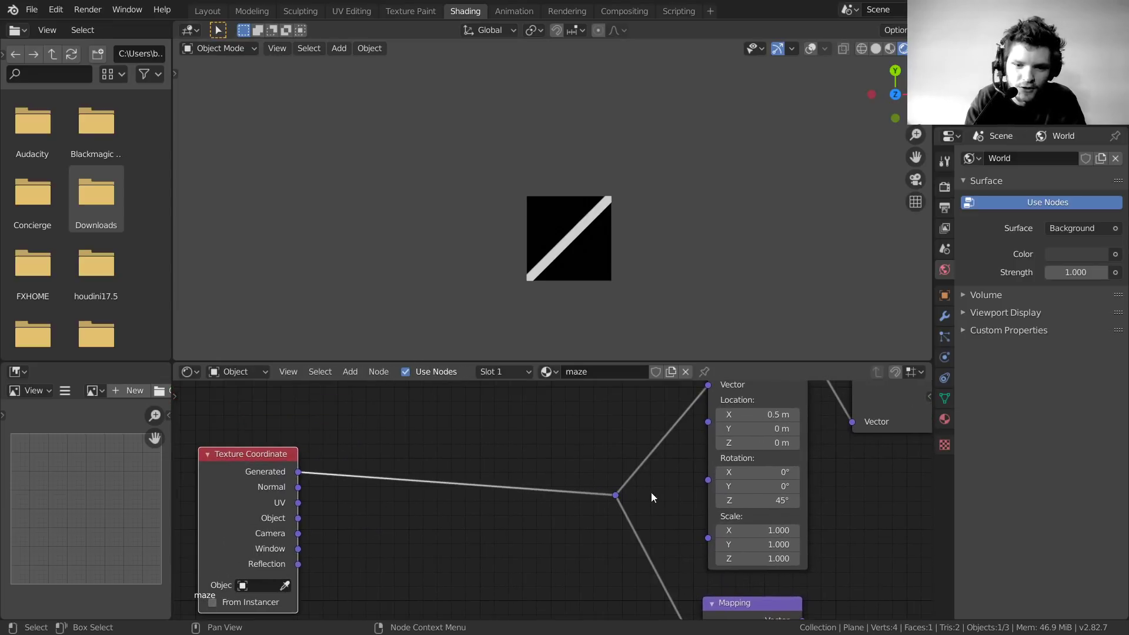
{"action": "scroll", "coordinate": [651, 497], "scroll_direction": "down", "scroll_amount": 3}
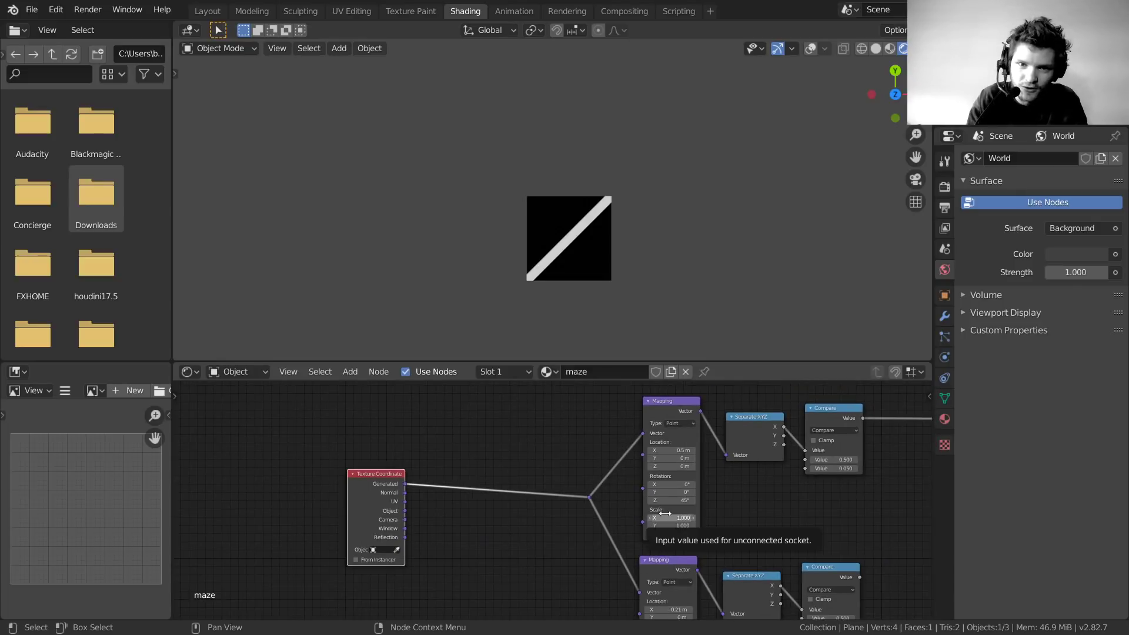
{"action": "scroll", "coordinate": [520, 474], "scroll_direction": "up", "scroll_amount": 3}
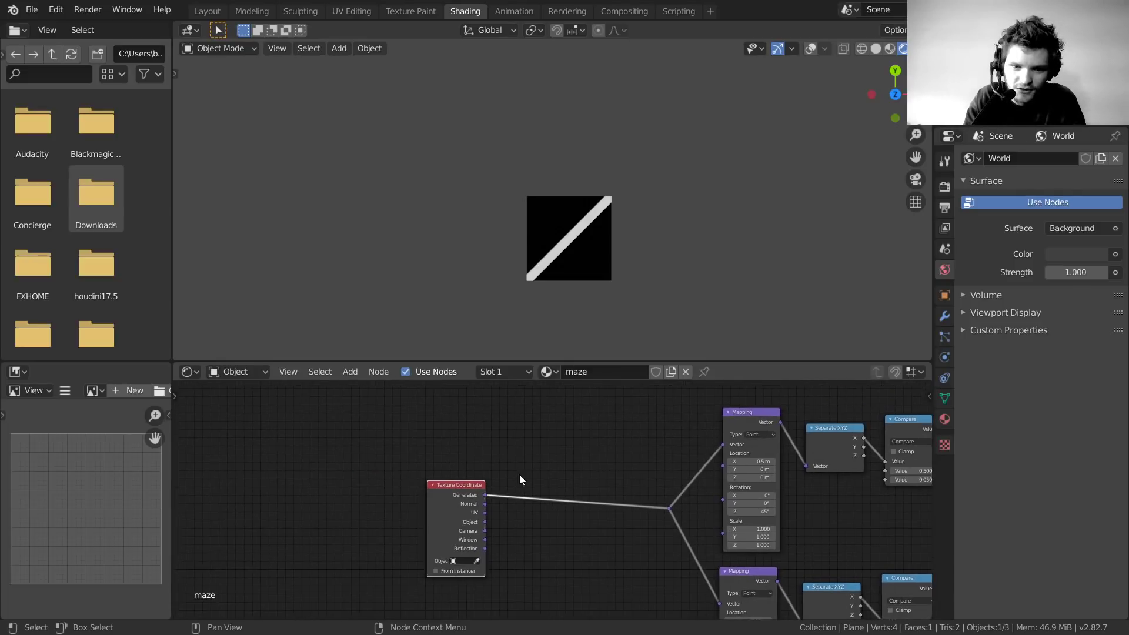
Add a Vector Math node onto the link after Texture Coordinate, found by searching 'vect'
{"action": "key", "text": "shift+a"}
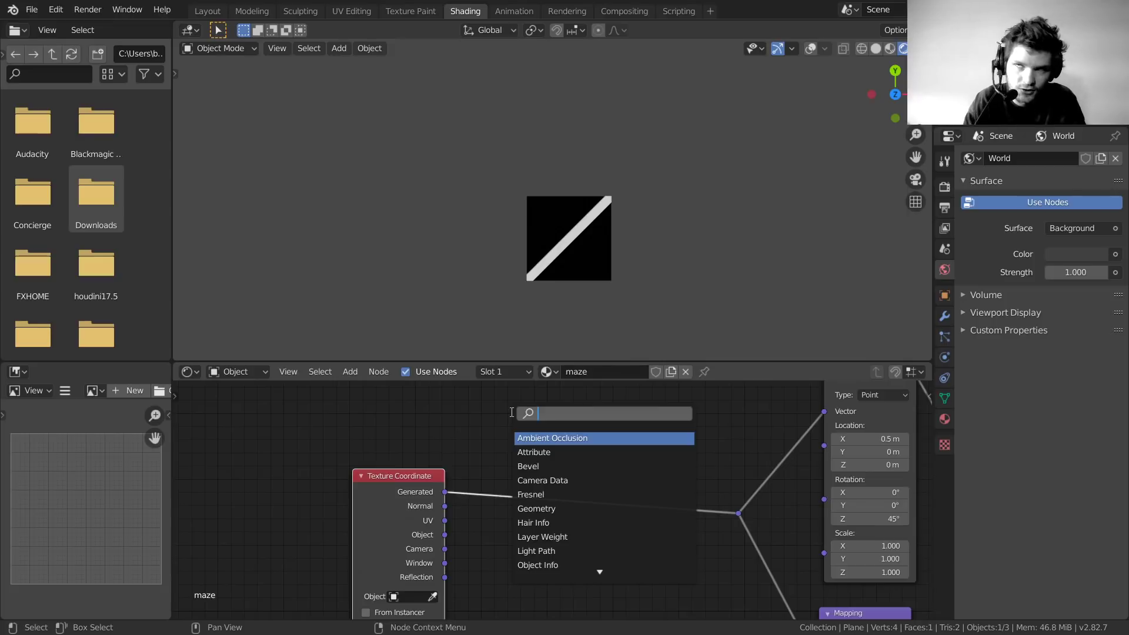
{"action": "type", "text": "vect"}
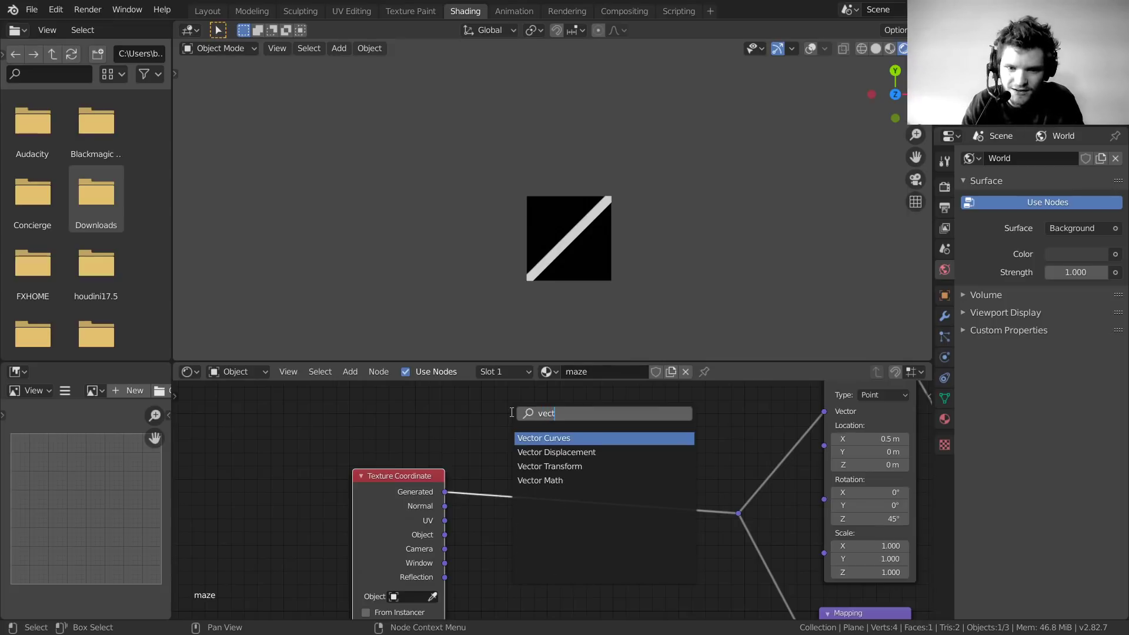
{"action": "key", "text": "Down"}
{"action": "key", "text": "Down"}
{"action": "key", "text": "Down"}
{"action": "key", "text": "Return"}
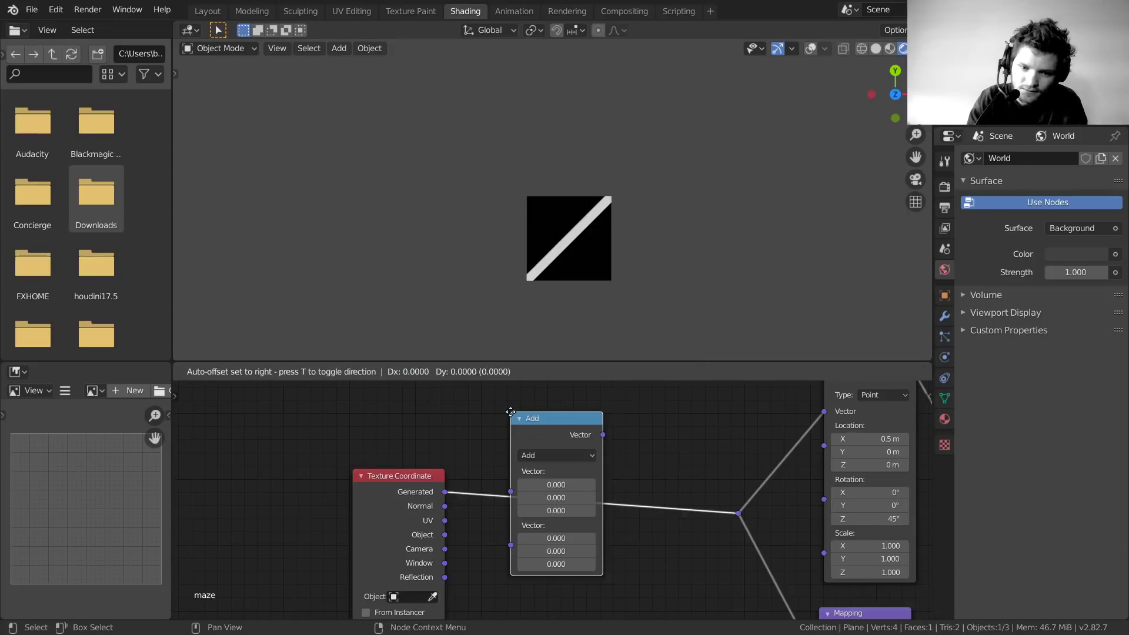
{"action": "left_click", "coordinate": [502, 410]}
{"action": "scroll", "coordinate": [492, 430], "scroll_direction": "up", "scroll_amount": 2}
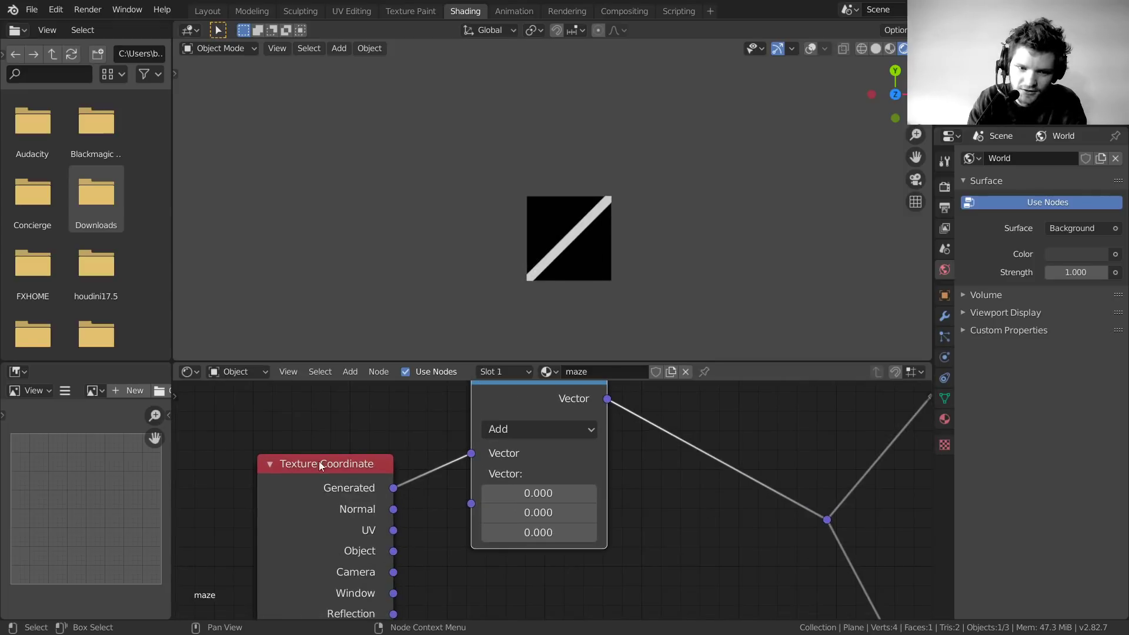
{"action": "scroll", "coordinate": [745, 475], "scroll_direction": "down", "scroll_amount": 3}
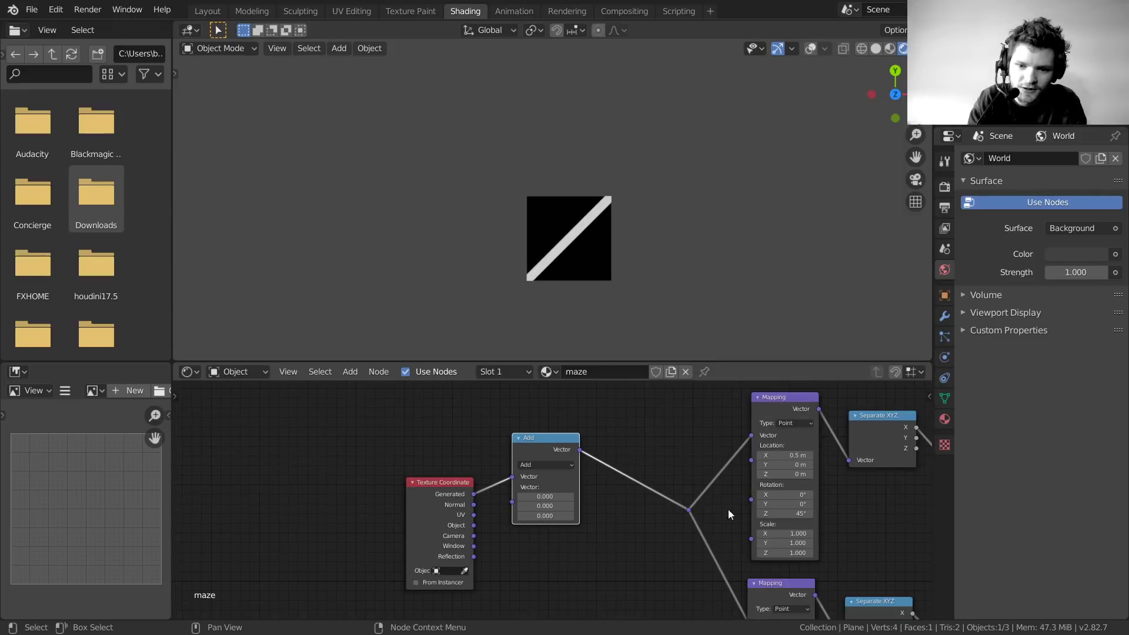
{"action": "scroll", "coordinate": [623, 485], "scroll_direction": "up", "scroll_amount": 4}
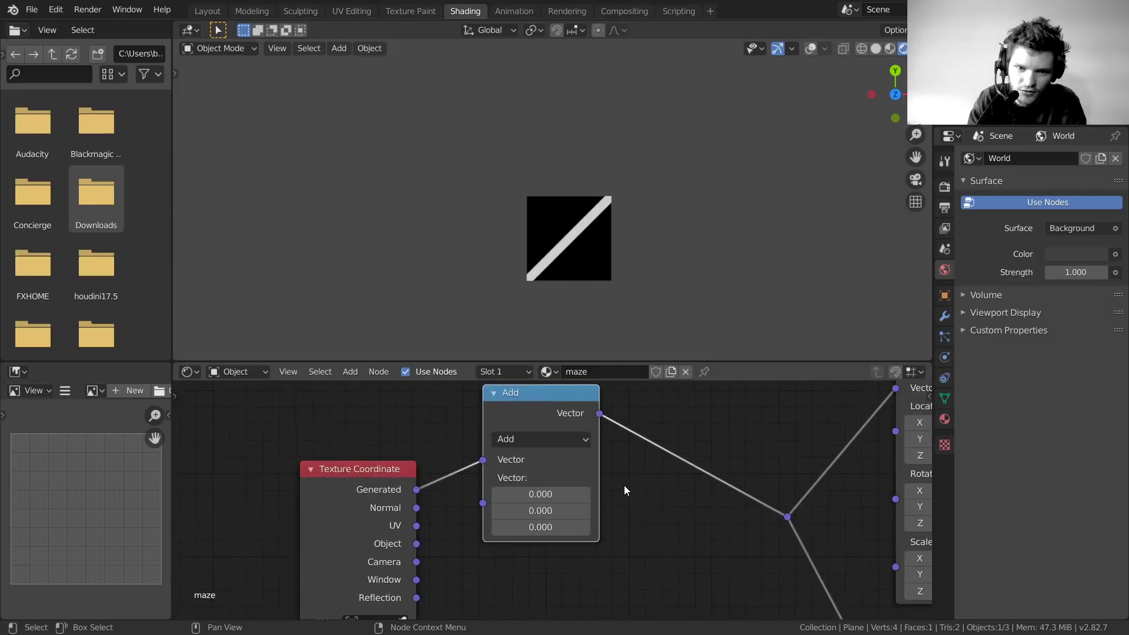
Switch the Vector Math node's operation to Scale
{"action": "left_click", "coordinate": [589, 429]}
{"action": "left_click", "coordinate": [635, 406]}
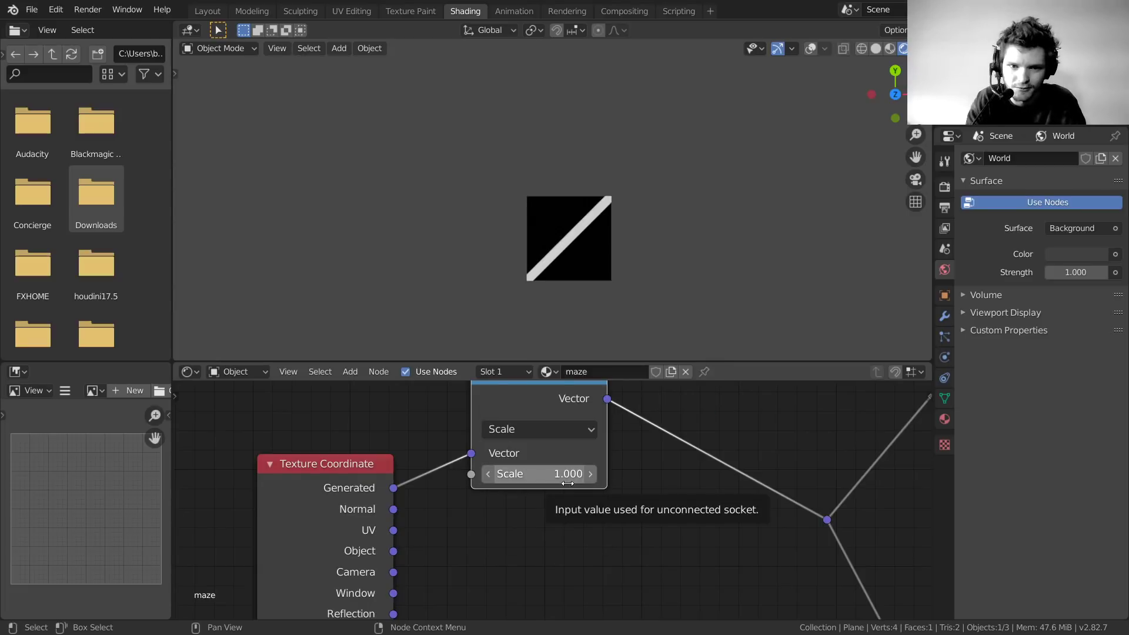
{"action": "scroll", "coordinate": [594, 307], "scroll_direction": "up", "scroll_amount": 2}
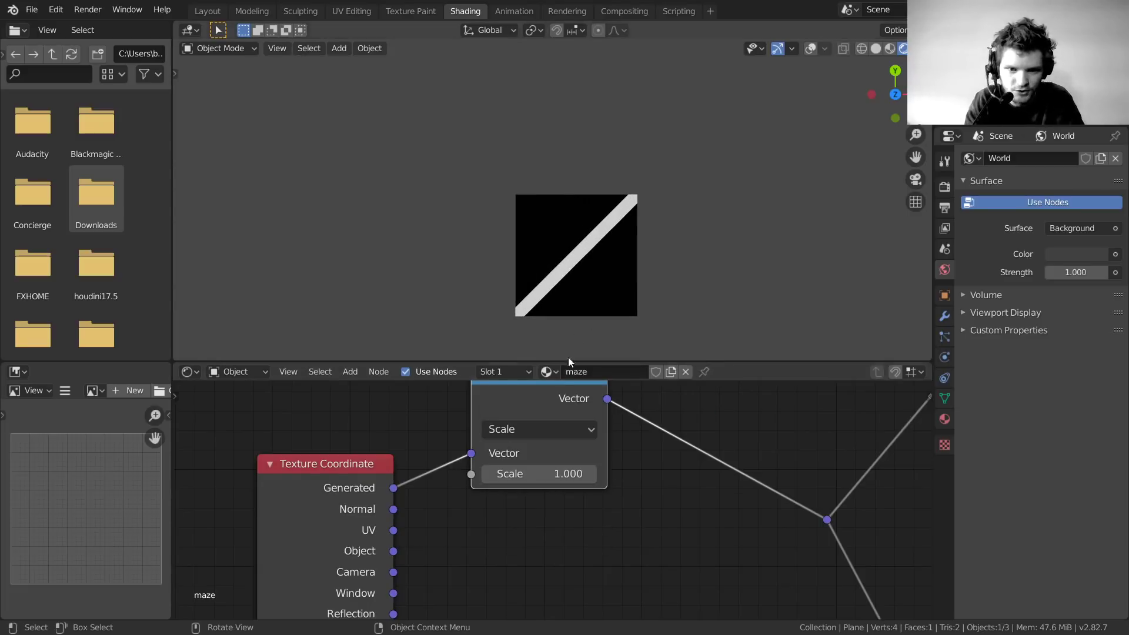
{"action": "key", "text": "shift+a"}
{"action": "left_click", "coordinate": [407, 402]}
{"action": "key", "text": "Escape"}
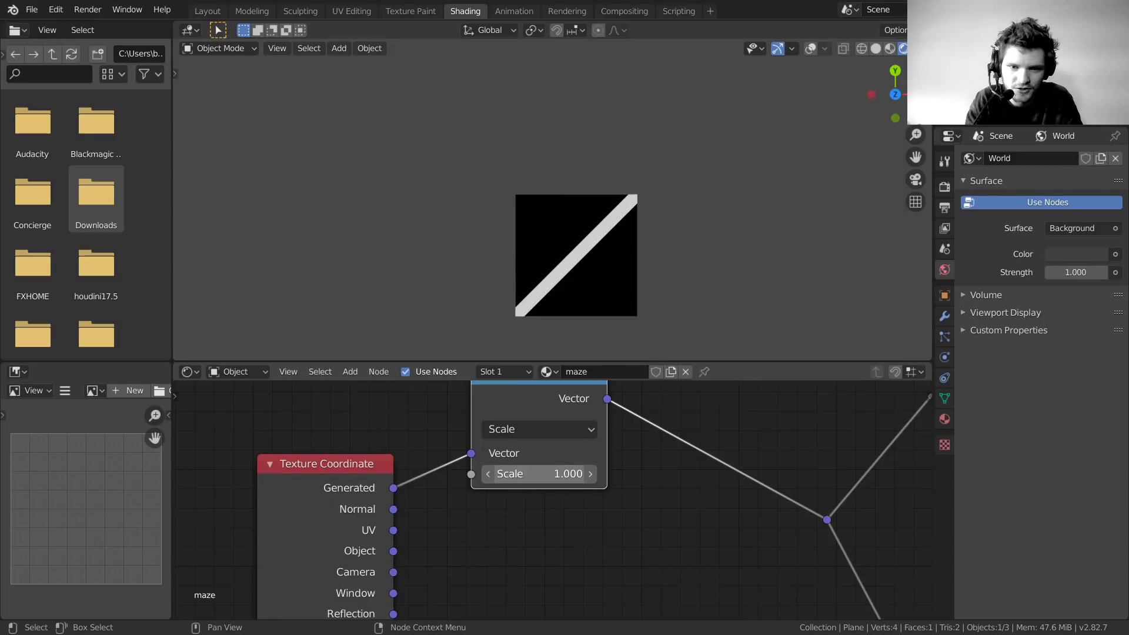
Set the Scale factor to 5 and move the node down-left
{"action": "left_click_drag", "start_coordinate": [539, 474], "coordinate": [603, 474]}
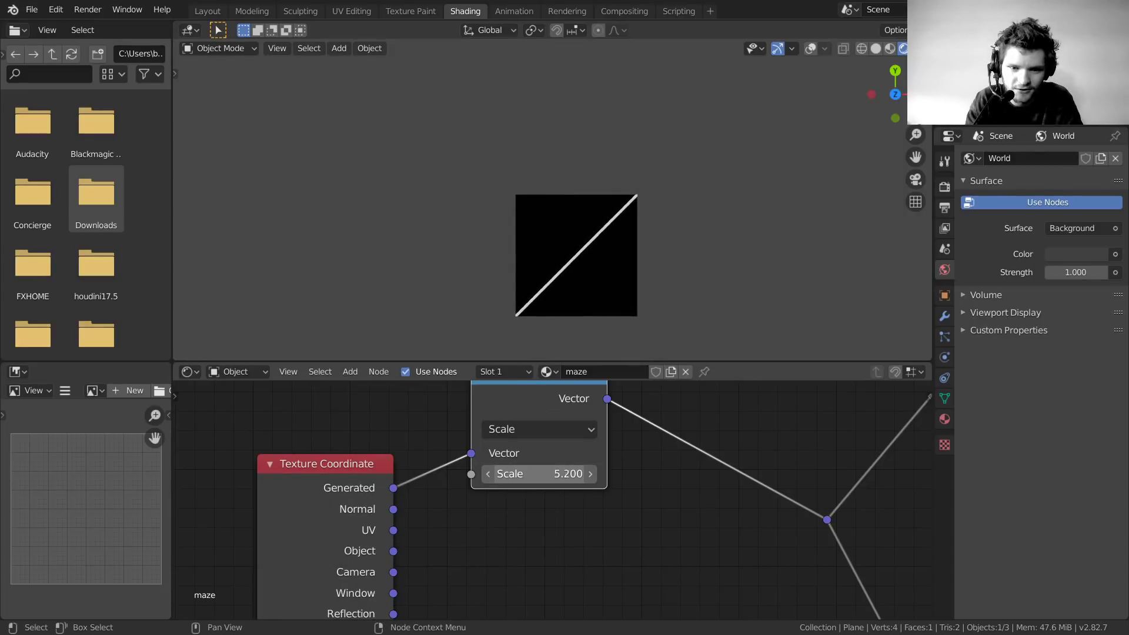
{"action": "left_click", "coordinate": [525, 474]}
{"action": "type", "text": "5"}
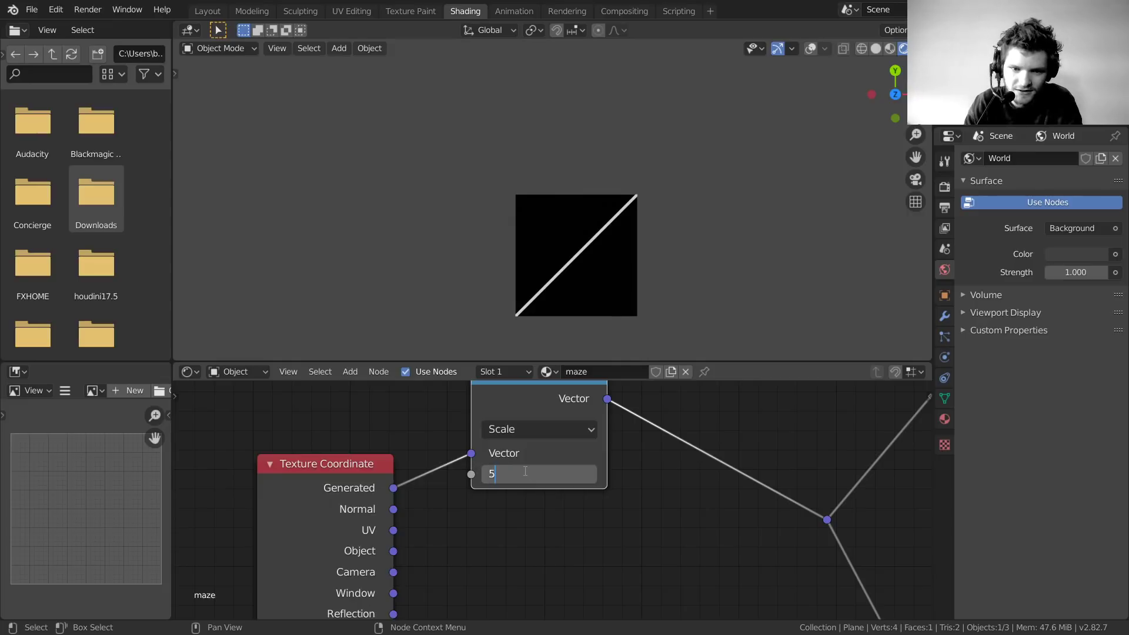
{"action": "key", "text": "Return"}
{"action": "left_click_drag", "start_coordinate": [523, 393], "coordinate": [488, 437]}
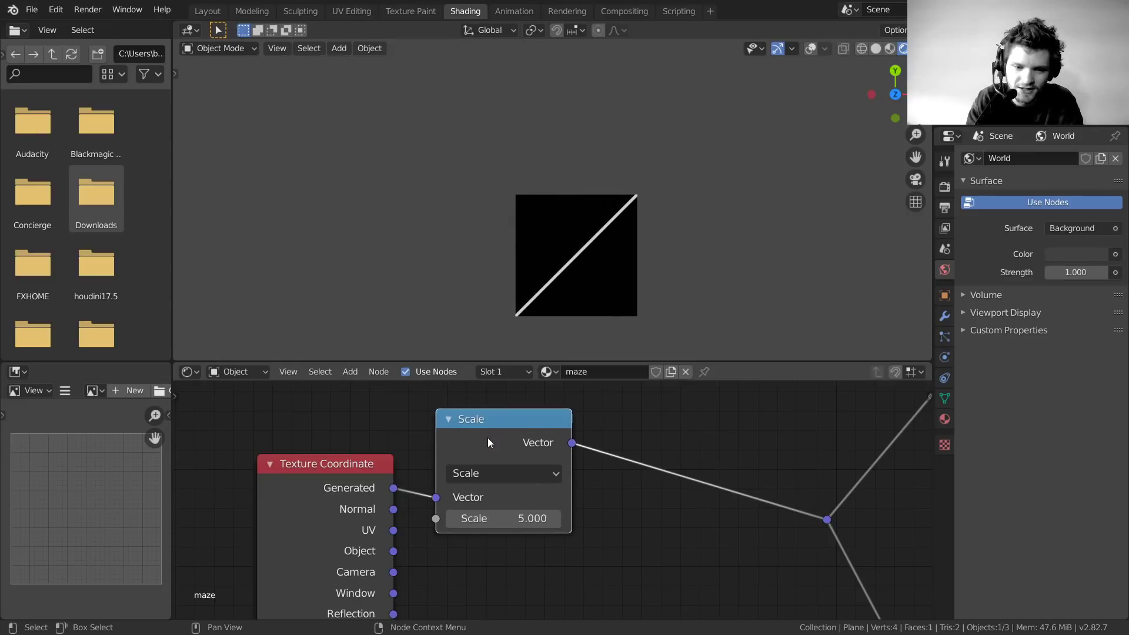
{"action": "middle_click_drag", "start_coordinate": [650, 426], "coordinate": [503, 458]}
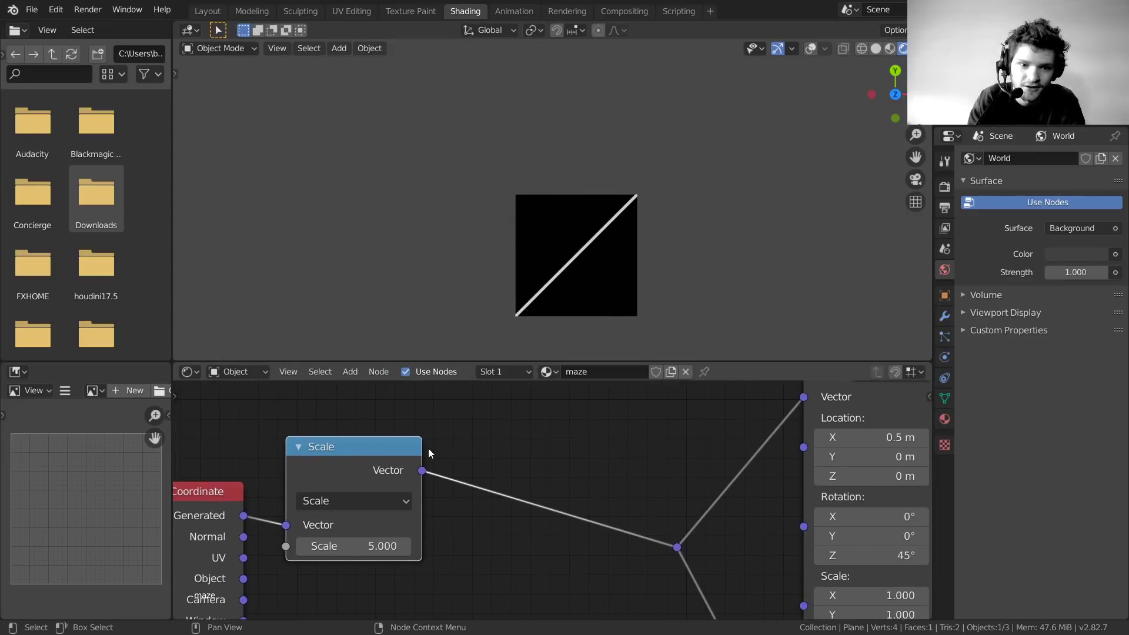
{"action": "key", "text": "Caps_Lock"}
{"action": "middle_click_drag", "start_coordinate": [605, 221], "coordinate": [587, 247]}
{"action": "key", "text": "Caps_Lock"}
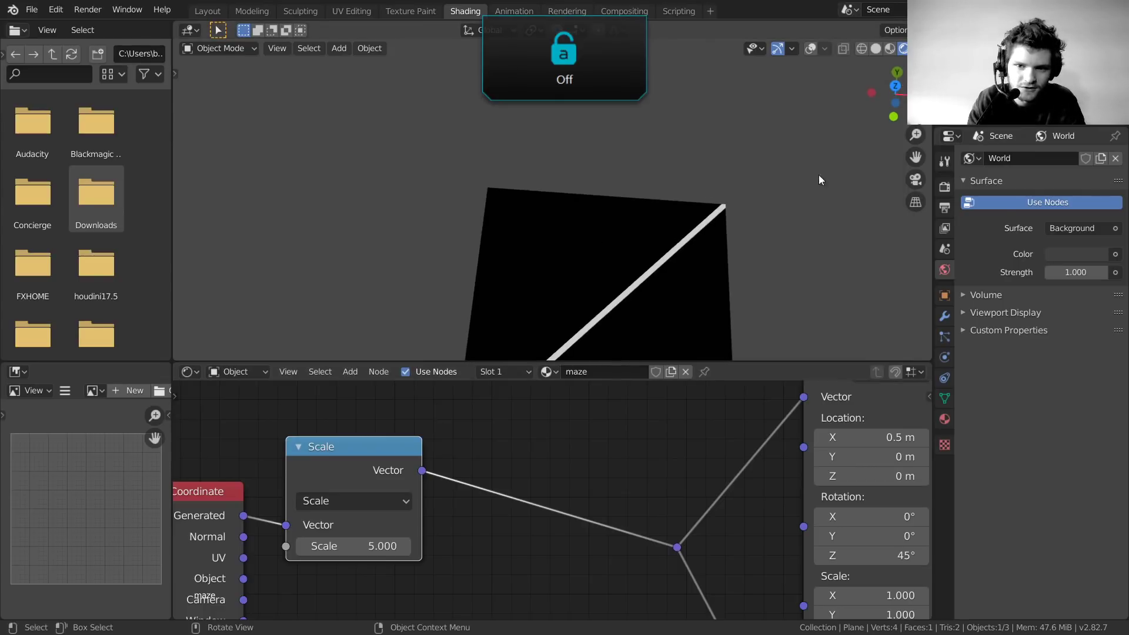
{"action": "left_click", "coordinate": [895, 86]}
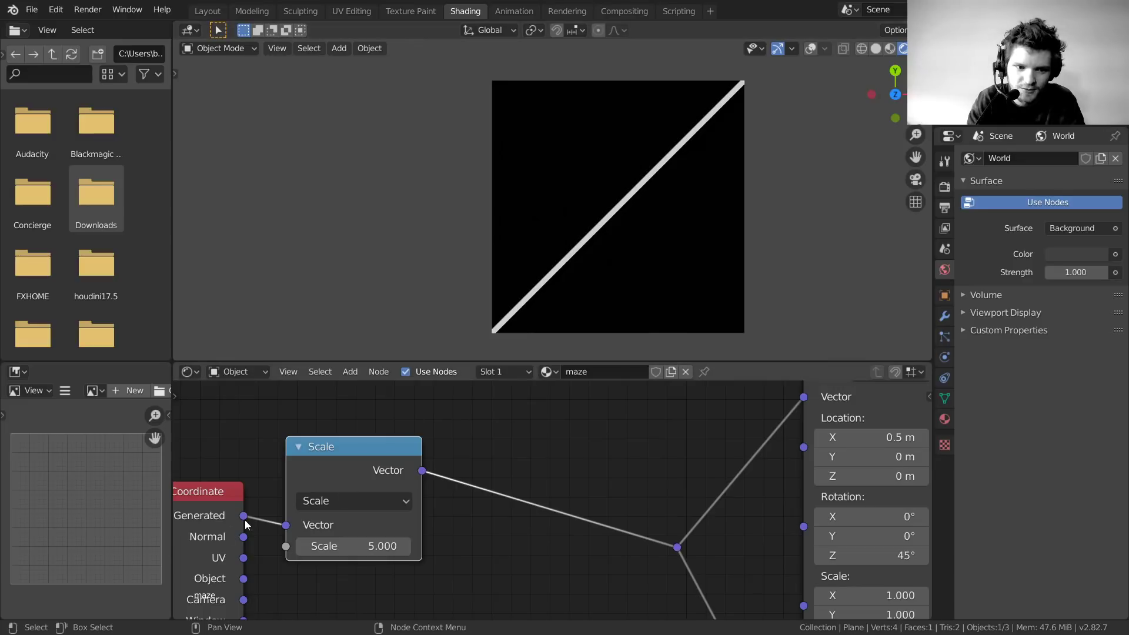
{"action": "left_click_drag", "start_coordinate": [208, 502], "coordinate": [198, 471]}
{"action": "left_click_drag", "start_coordinate": [332, 455], "coordinate": [329, 456]}
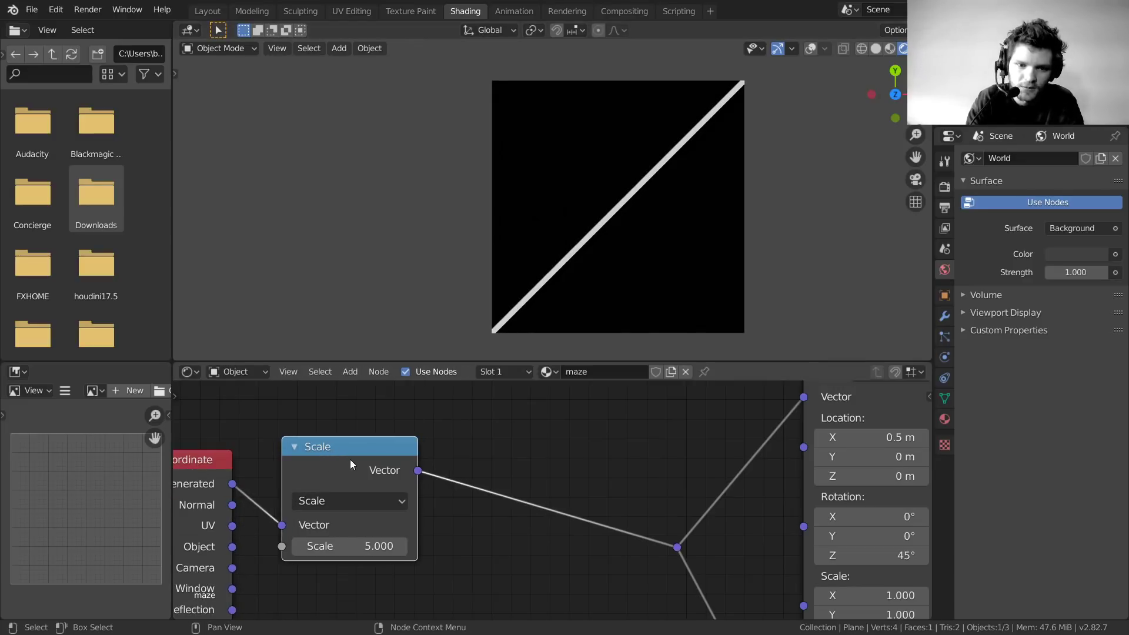
Insert a duplicate of the Scale node after it, set to Fraction, to tile the stripes
{"action": "key", "text": "shift+d"}
{"action": "left_click", "coordinate": [486, 421]}
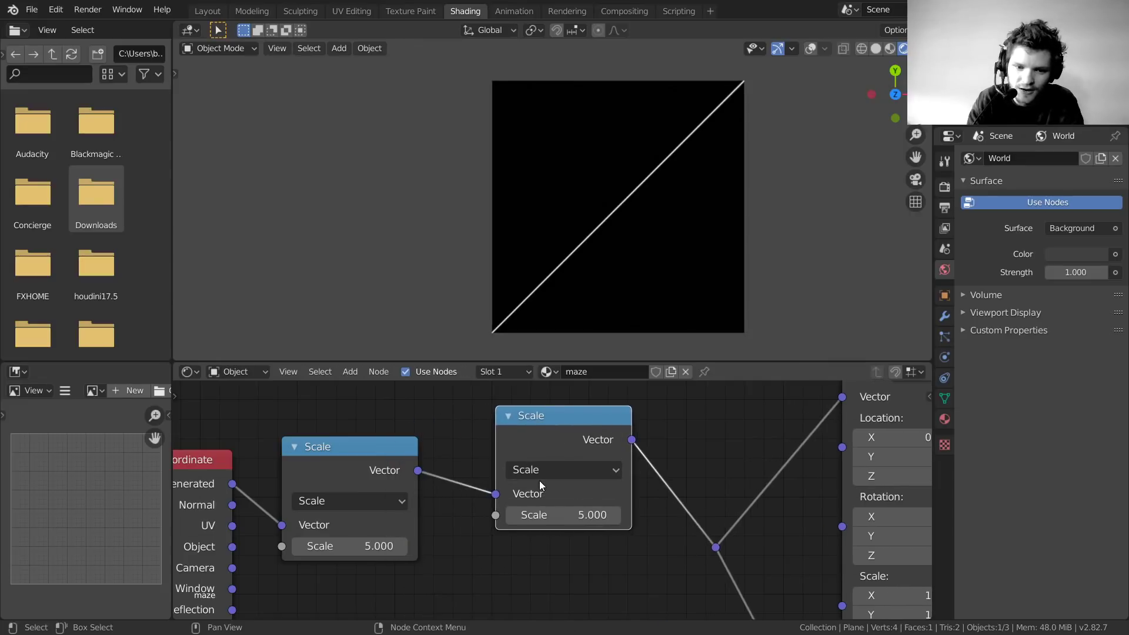
{"action": "left_click", "coordinate": [543, 470]}
{"action": "left_click", "coordinate": [661, 311]}
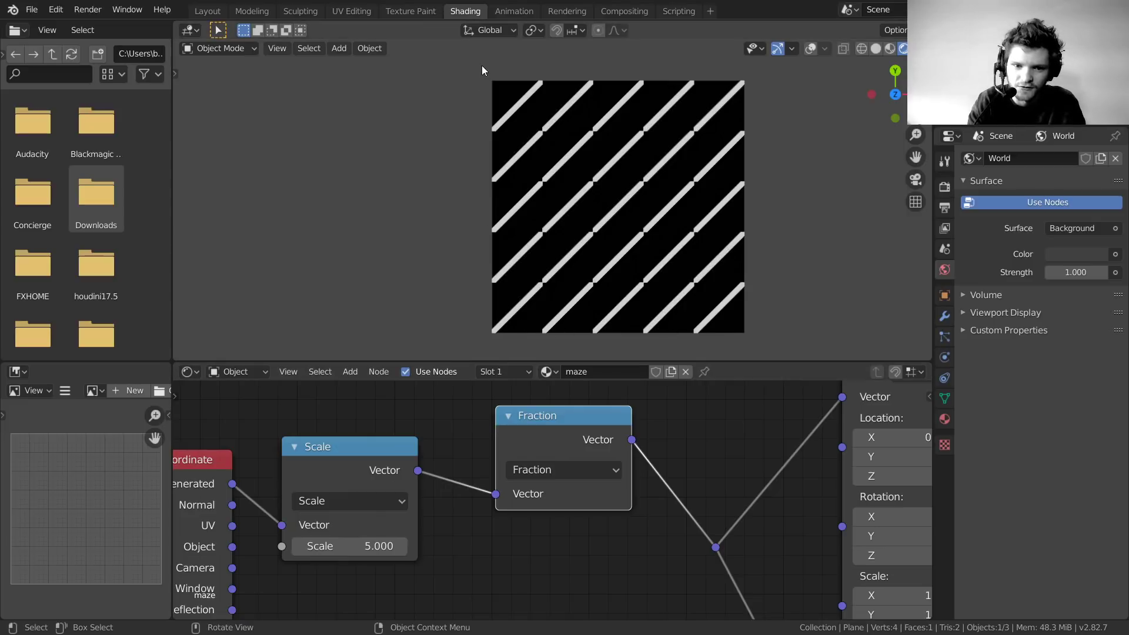
{"action": "left_click_drag", "start_coordinate": [586, 436], "coordinate": [552, 431]}
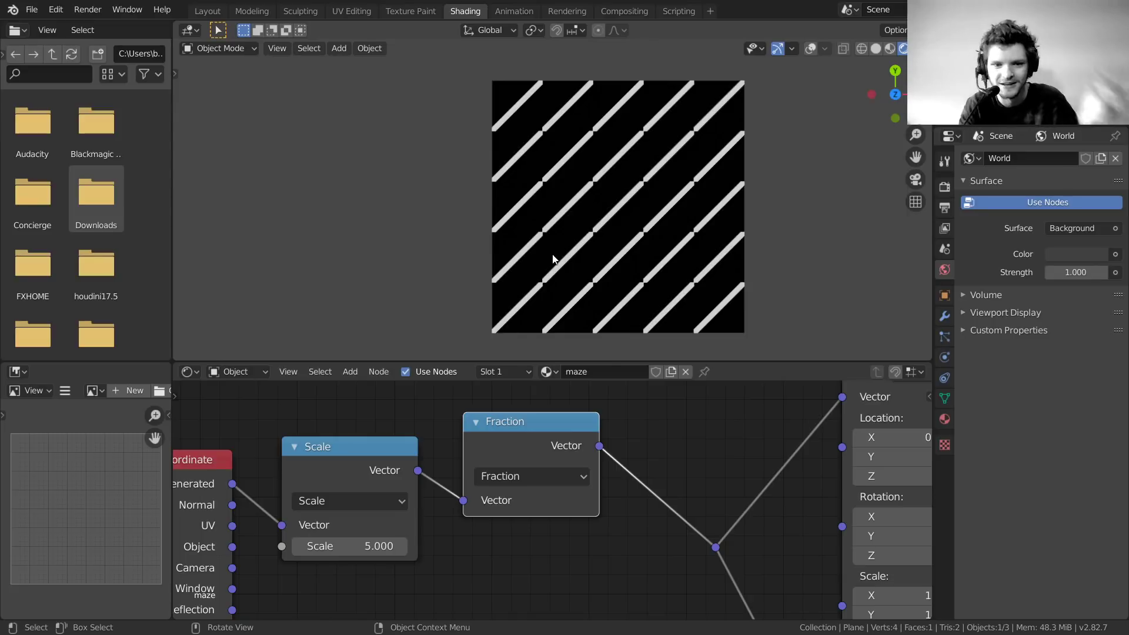
Preview the lower Compare node's result, then switch the Viewer to the upper Compare node
{"action": "scroll", "coordinate": [456, 386], "scroll_direction": "down", "scroll_amount": 8}
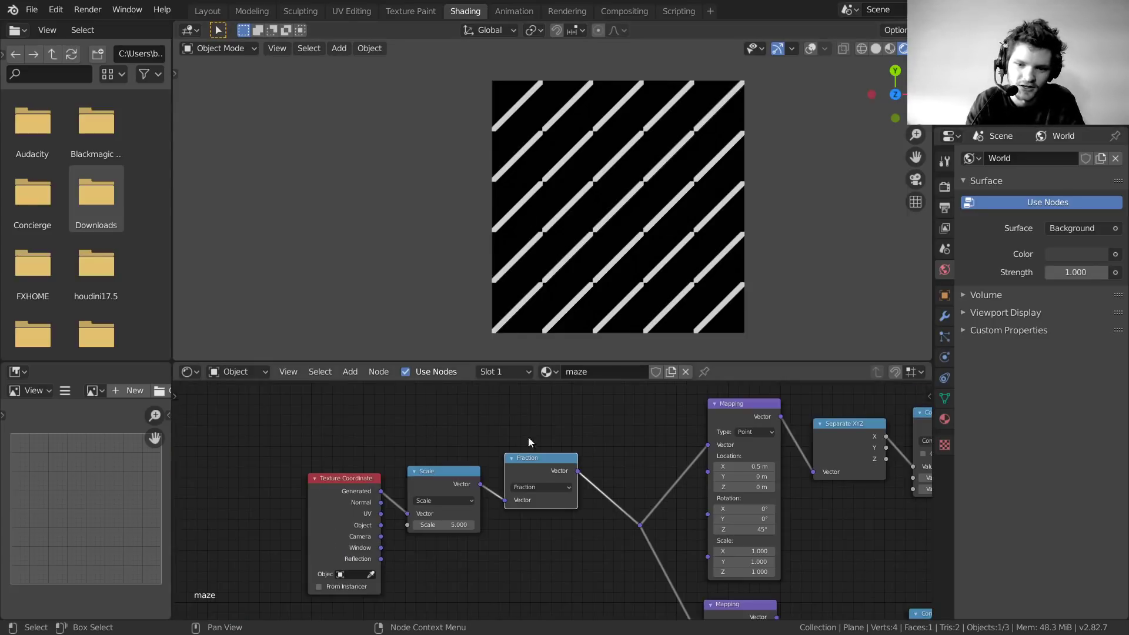
{"action": "middle_click_drag", "start_coordinate": [766, 490], "coordinate": [394, 420]}
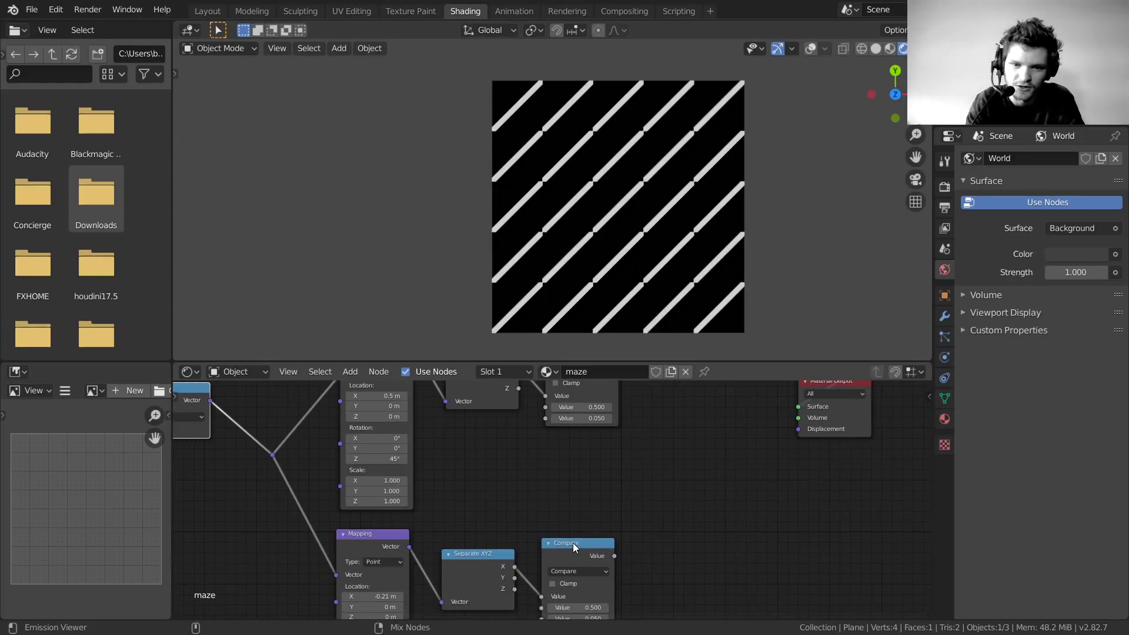
{"action": "left_click", "coordinate": [572, 542], "text": "ctrl+shift"}
{"action": "scroll", "coordinate": [647, 245], "scroll_direction": "up", "scroll_amount": 10}
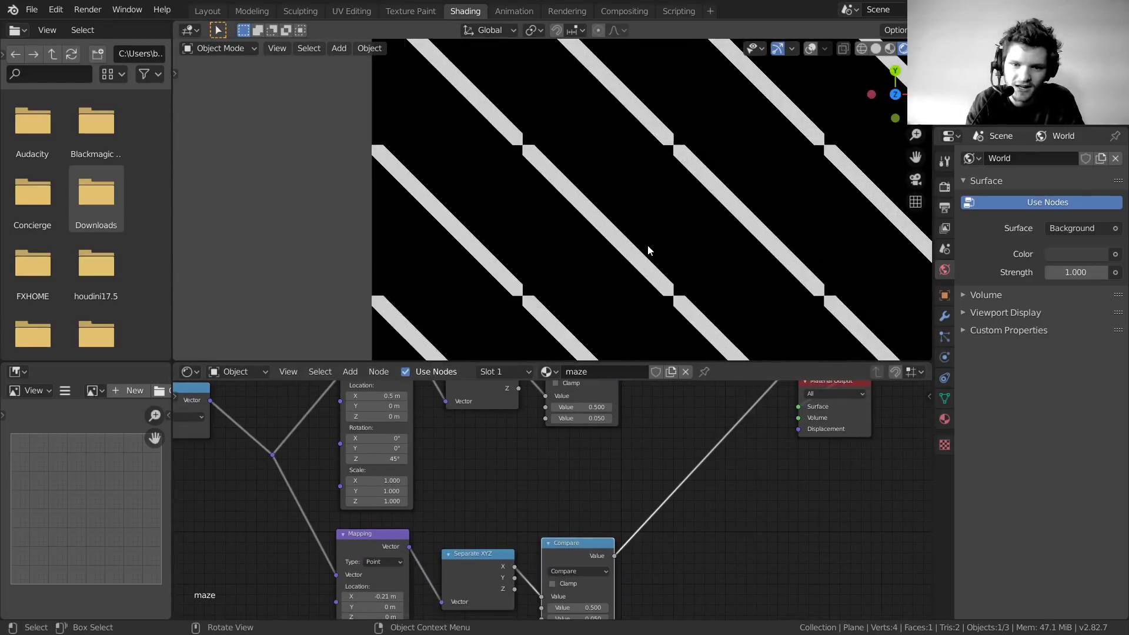
{"action": "middle_click_drag", "start_coordinate": [490, 104], "coordinate": [541, 246], "text": "shift"}
{"action": "scroll", "coordinate": [568, 225], "scroll_direction": "up", "scroll_amount": 3}
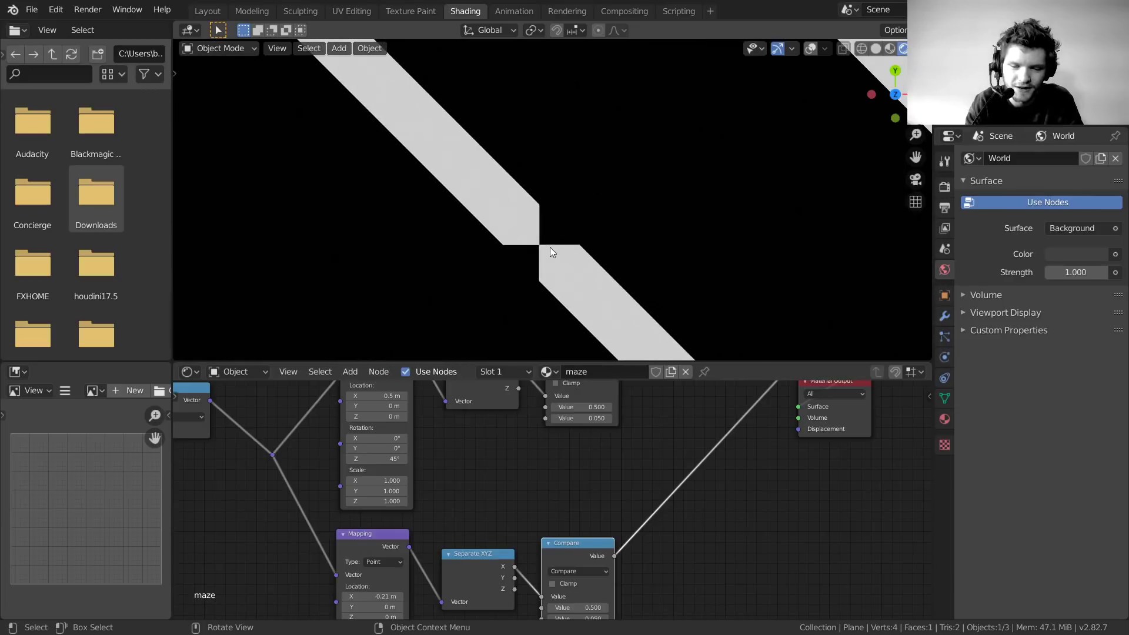
{"action": "scroll", "coordinate": [601, 159], "scroll_direction": "down", "scroll_amount": 10}
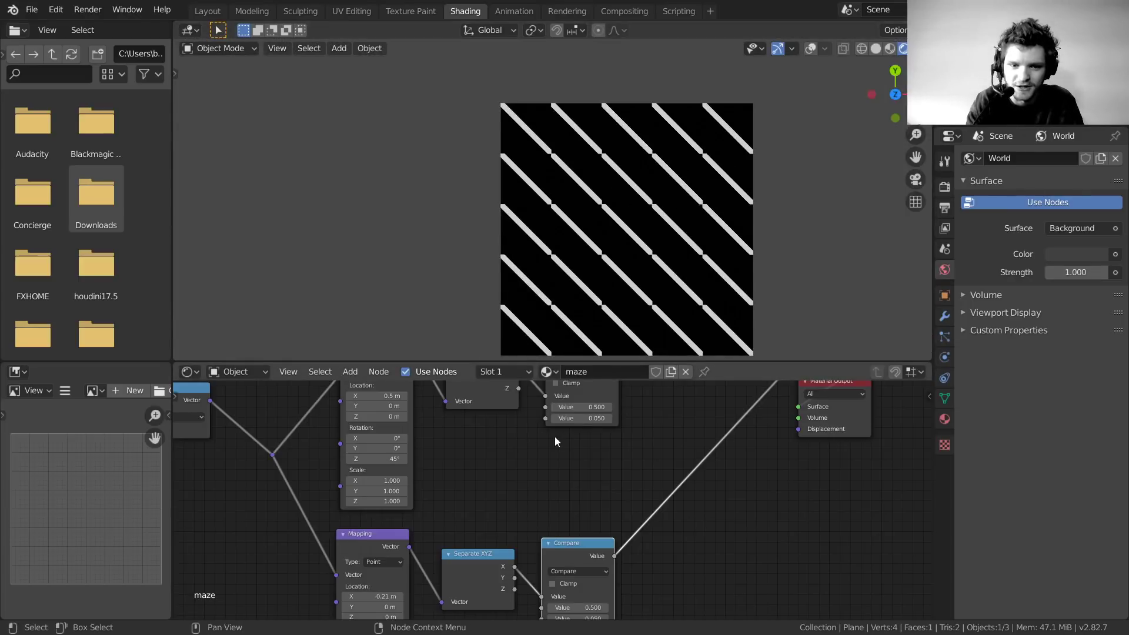
{"action": "middle_click_drag", "start_coordinate": [547, 424], "coordinate": [577, 489]}
{"action": "left_click", "coordinate": [608, 412], "text": "ctrl+shift"}
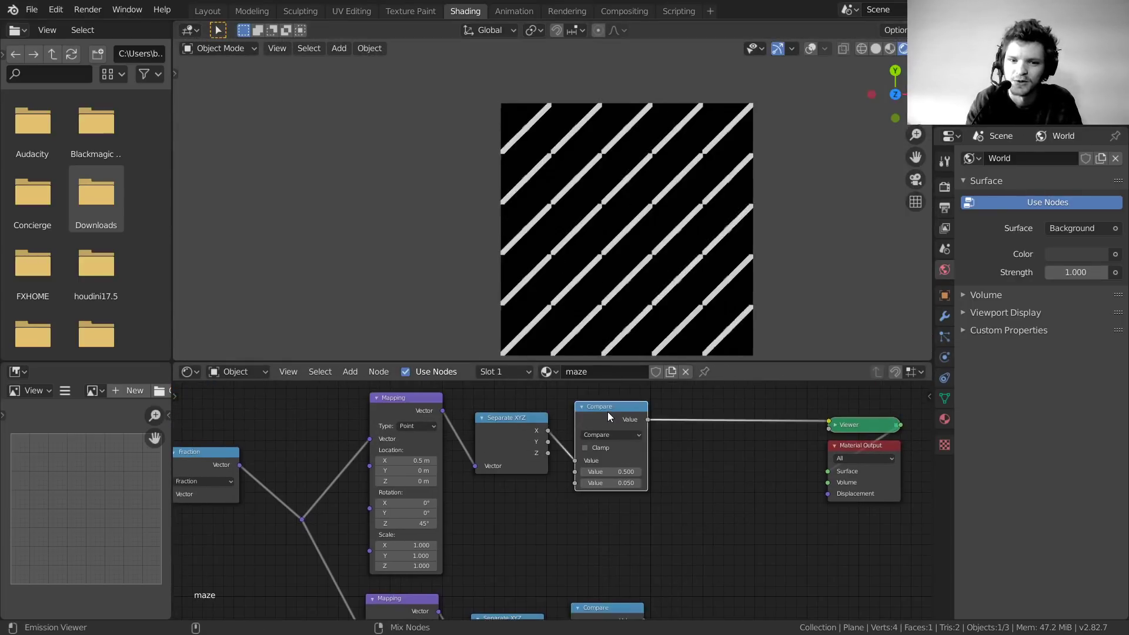
Select the Scale and Fraction nodes and nudge them slightly down-left
{"action": "middle_click_drag", "start_coordinate": [449, 517], "coordinate": [698, 450]}
{"action": "left_click_drag", "start_coordinate": [464, 468], "coordinate": [362, 401]}
{"action": "left_click_drag", "start_coordinate": [434, 425], "coordinate": [426, 448]}
{"action": "middle_click_drag", "start_coordinate": [309, 526], "coordinate": [461, 533]}
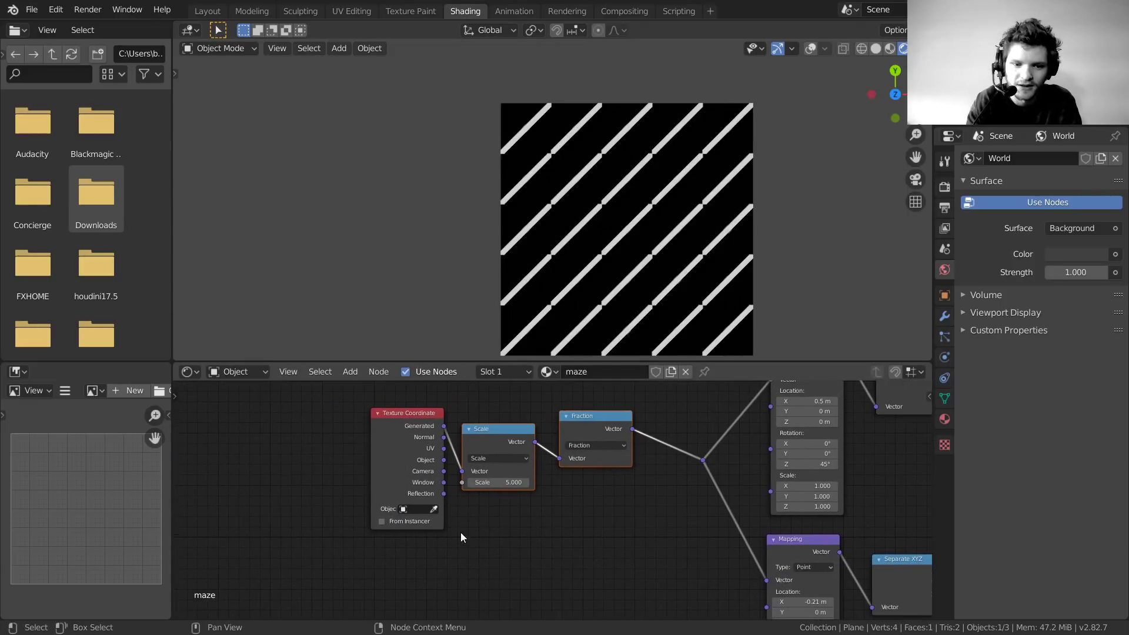
Add a Value node bottom-left and connect it to the Scale node's Scale input
{"action": "left_click_drag", "start_coordinate": [320, 492], "coordinate": [385, 430]}
{"action": "key", "text": "g"}
{"action": "left_click", "coordinate": [302, 428]}
{"action": "key", "text": "shift+a"}
{"action": "left_click", "coordinate": [428, 401]}
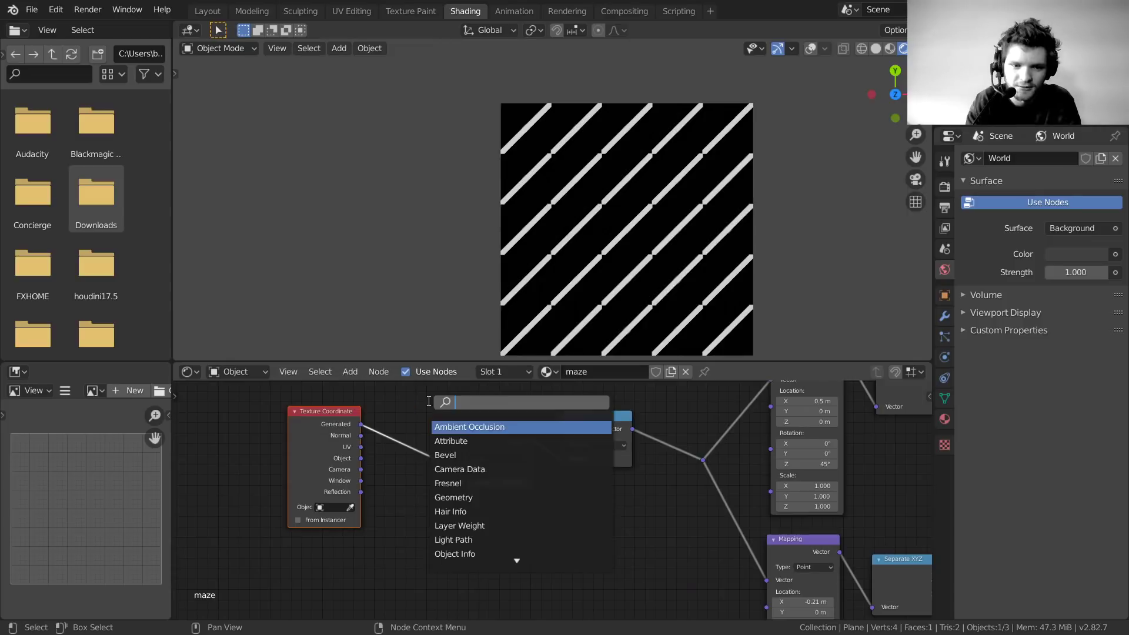
{"action": "type", "text": "value"}
{"action": "key", "text": "Return"}
{"action": "left_click", "coordinate": [355, 556]}
{"action": "left_click_drag", "start_coordinate": [357, 561], "coordinate": [464, 483]}
Set the Value node to 6.000 after trying 1 and 4
{"action": "scroll", "coordinate": [429, 558], "scroll_direction": "up", "scroll_amount": 4}
{"action": "double_click", "coordinate": [346, 542]}
{"action": "type", "text": "1"}
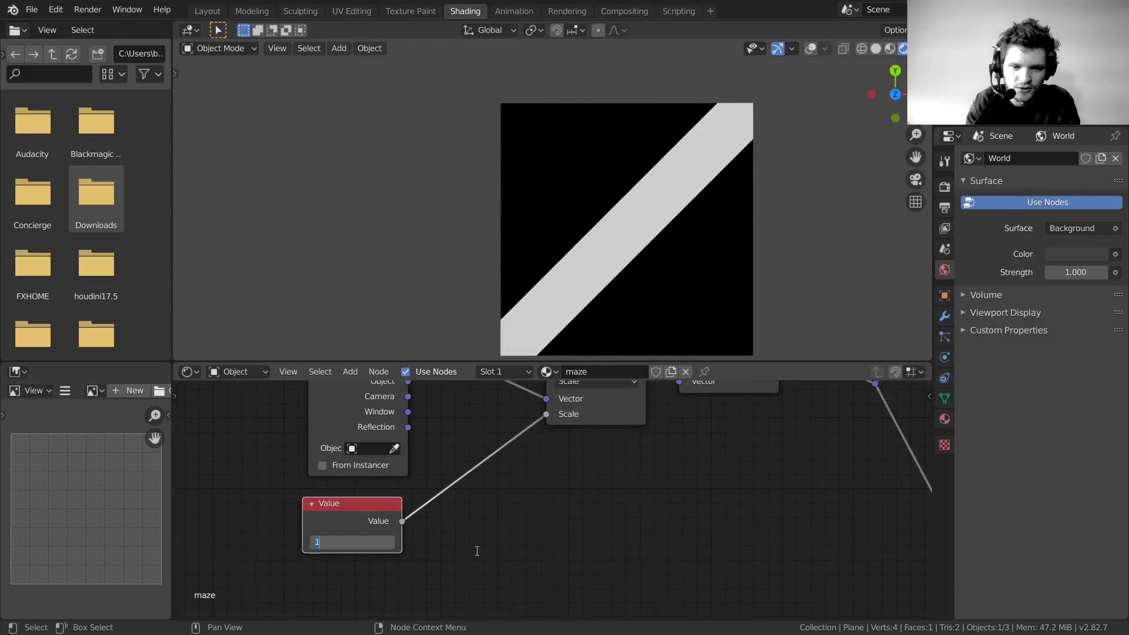
{"action": "key", "text": "Return"}
{"action": "double_click", "coordinate": [352, 542]}
{"action": "type", "text": "4"}
{"action": "key", "text": "Return"}
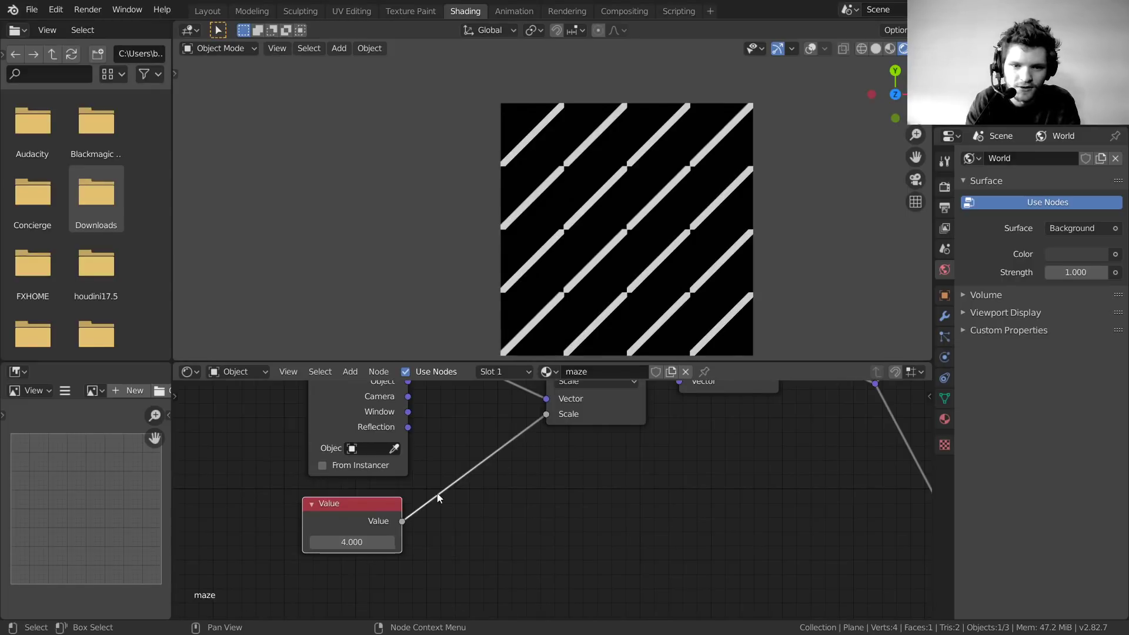
{"action": "scroll", "coordinate": [556, 349], "scroll_direction": "up", "scroll_amount": 3}
{"action": "middle_click_drag", "start_coordinate": [571, 221], "coordinate": [554, 200], "text": "shift"}
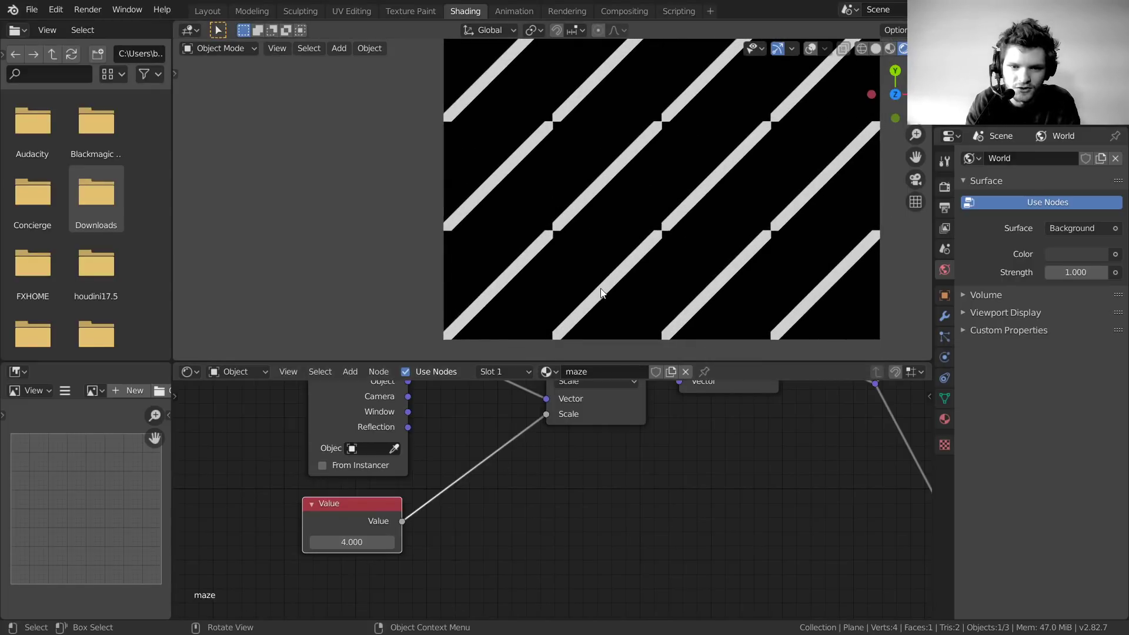
{"action": "scroll", "coordinate": [482, 187], "scroll_direction": "down", "scroll_amount": 3}
{"action": "middle_click_drag", "start_coordinate": [497, 262], "coordinate": [470, 309], "text": "shift"}
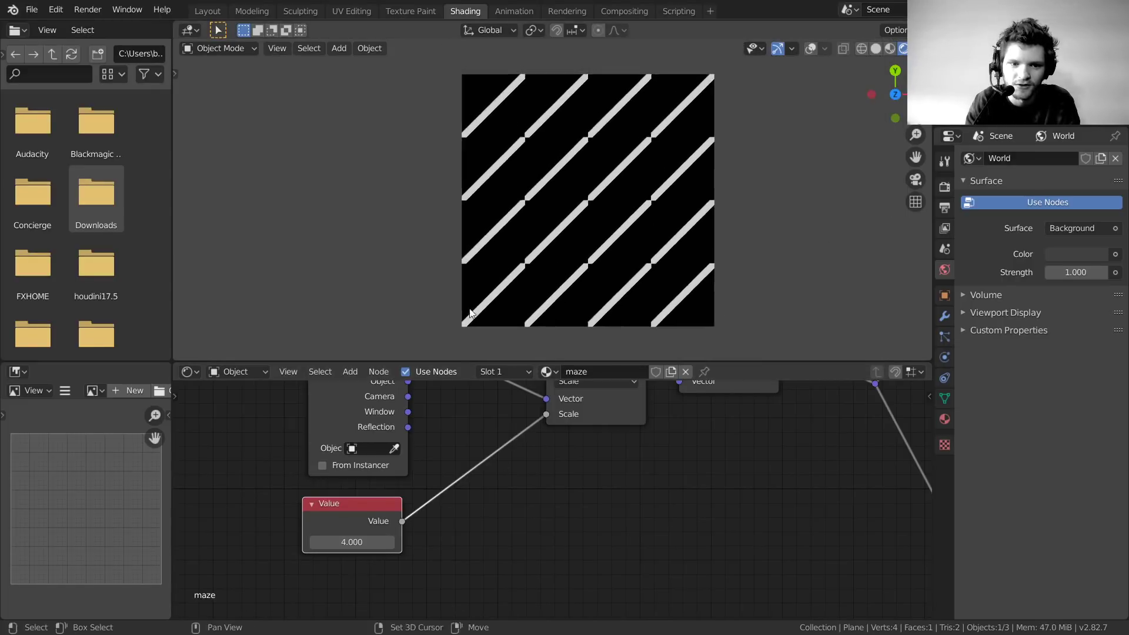
{"action": "left_click", "coordinate": [352, 542]}
{"action": "type", "text": "6"}
{"action": "key", "text": "Return"}
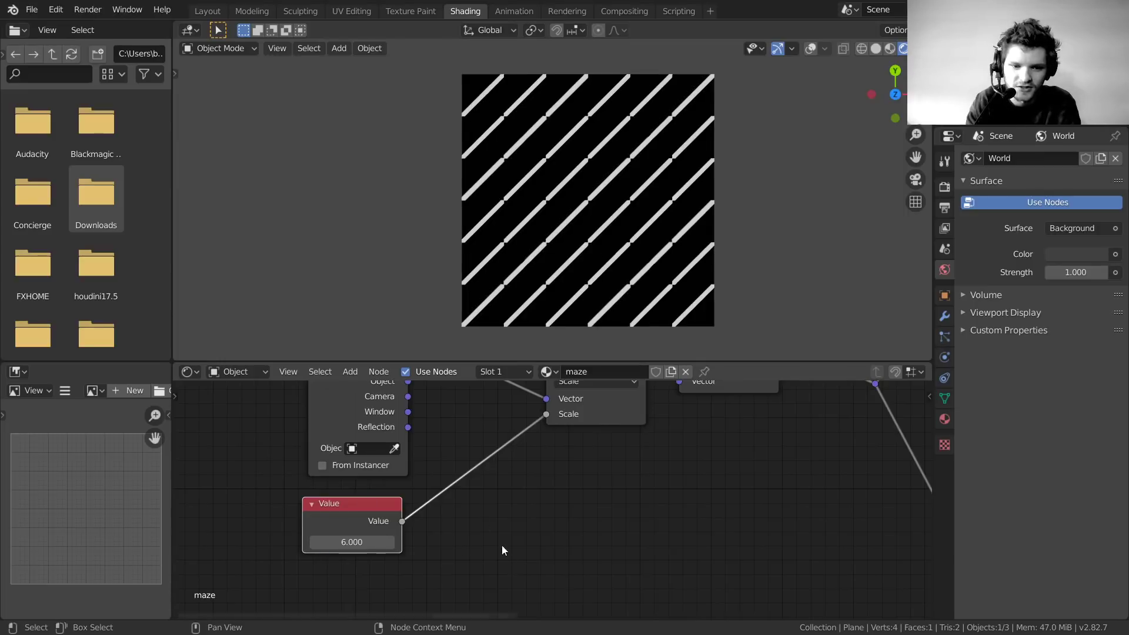
Test a Value of 7.5, then undo back to 6.000 and frame the whole node tree
{"action": "key", "text": "shift+a"}
{"action": "left_click", "coordinate": [469, 418]}
{"action": "type", "text": "m"}
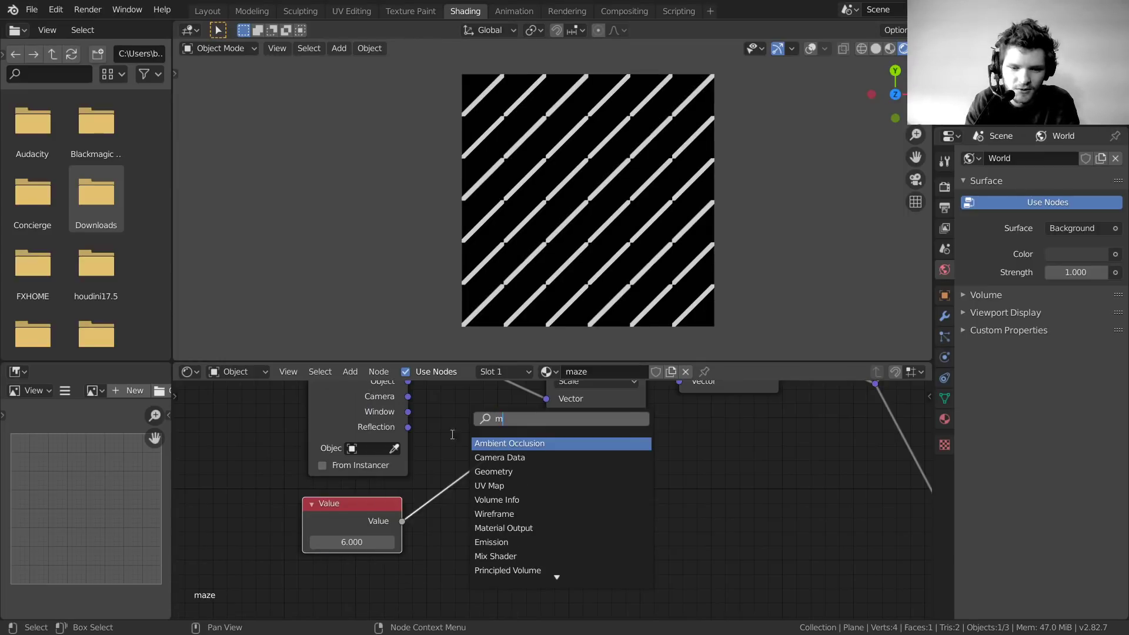
{"action": "key", "text": "Escape"}
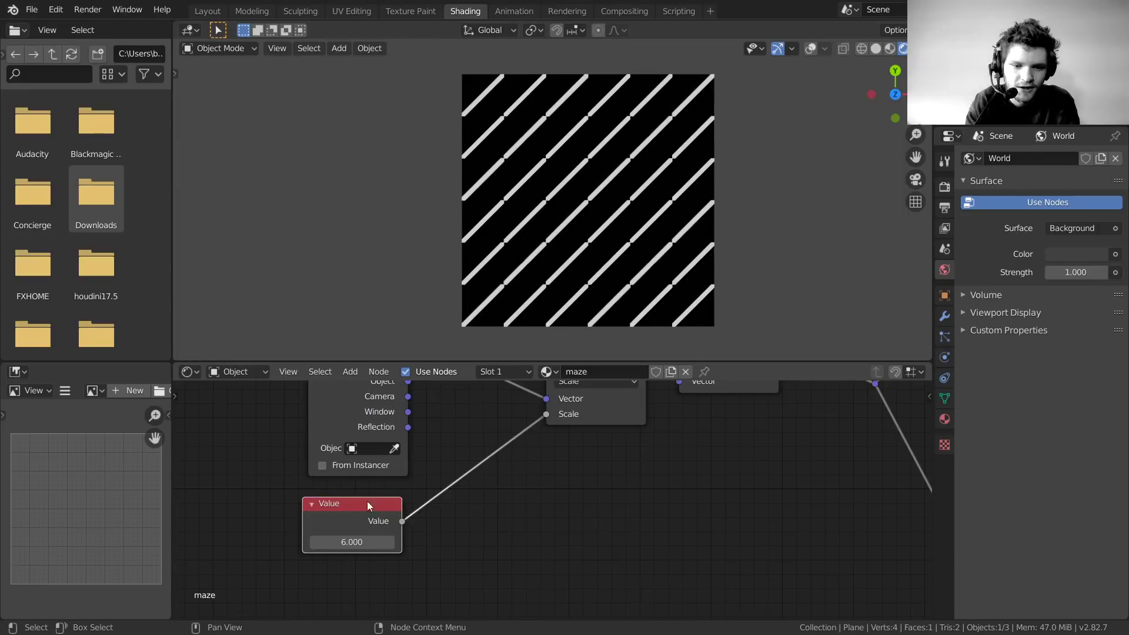
{"action": "left_click", "coordinate": [351, 542]}
{"action": "type", "text": "7.5"}
{"action": "key", "text": "Return"}
{"action": "mouse_move", "coordinate": [352, 542]}
{"action": "left_mouse_down"}
{"action": "mouse_move", "coordinate": [377, 542]}
{"action": "mouse_move", "coordinate": [294, 542]}
{"action": "mouse_move", "coordinate": [354, 542]}
{"action": "left_mouse_up"}
{"action": "key", "text": "ctrl+z"}
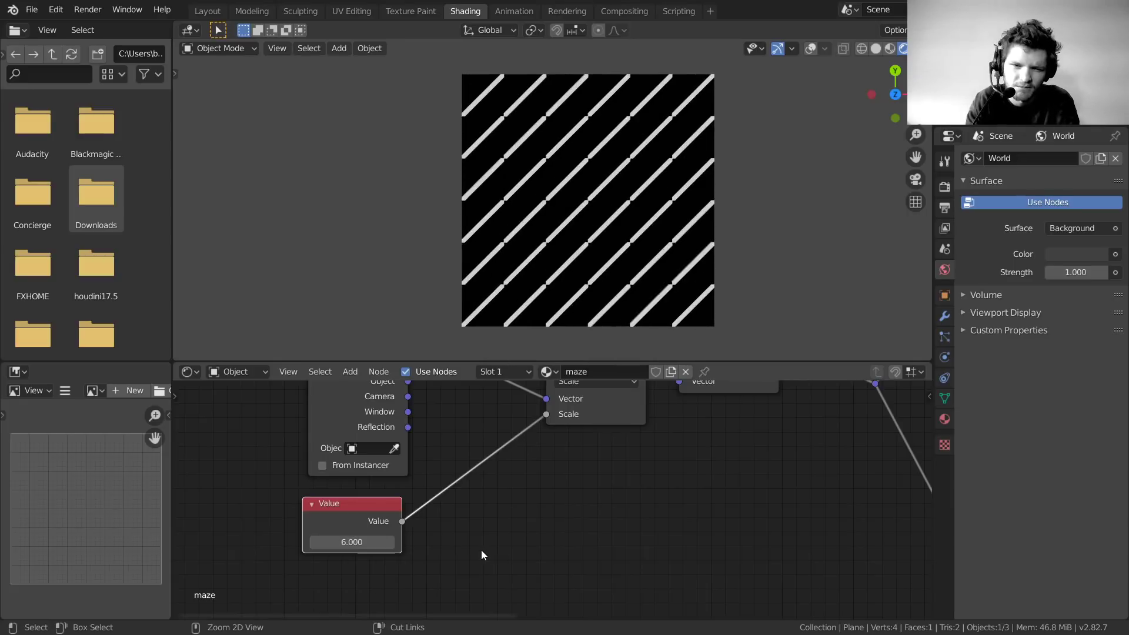
{"action": "scroll", "coordinate": [541, 532], "scroll_direction": "down", "scroll_amount": 6}
{"action": "middle_click_drag", "start_coordinate": [729, 519], "coordinate": [470, 616]}
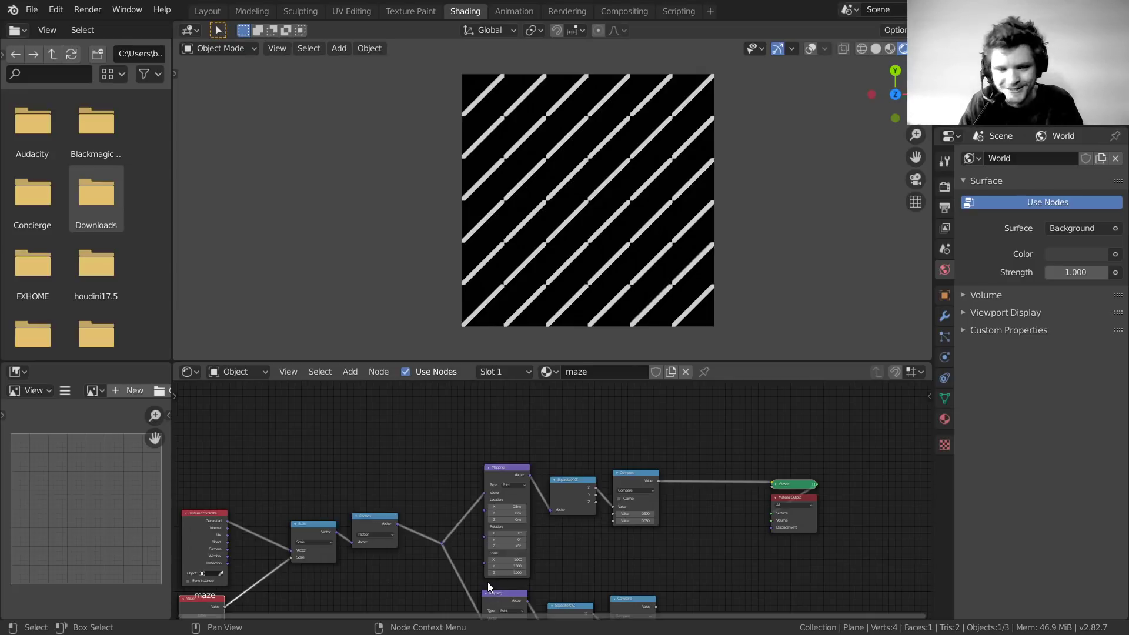
{"action": "scroll", "coordinate": [423, 435], "scroll_direction": "up", "scroll_amount": 4, "text": "shift"}
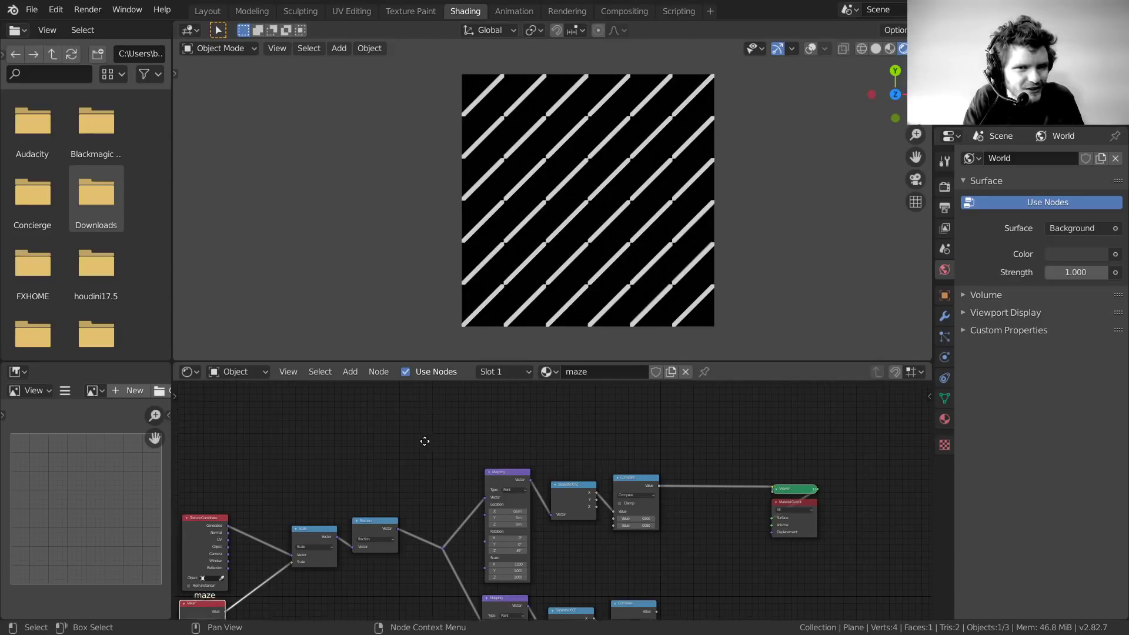
{"action": "key", "text": "shift+a"}
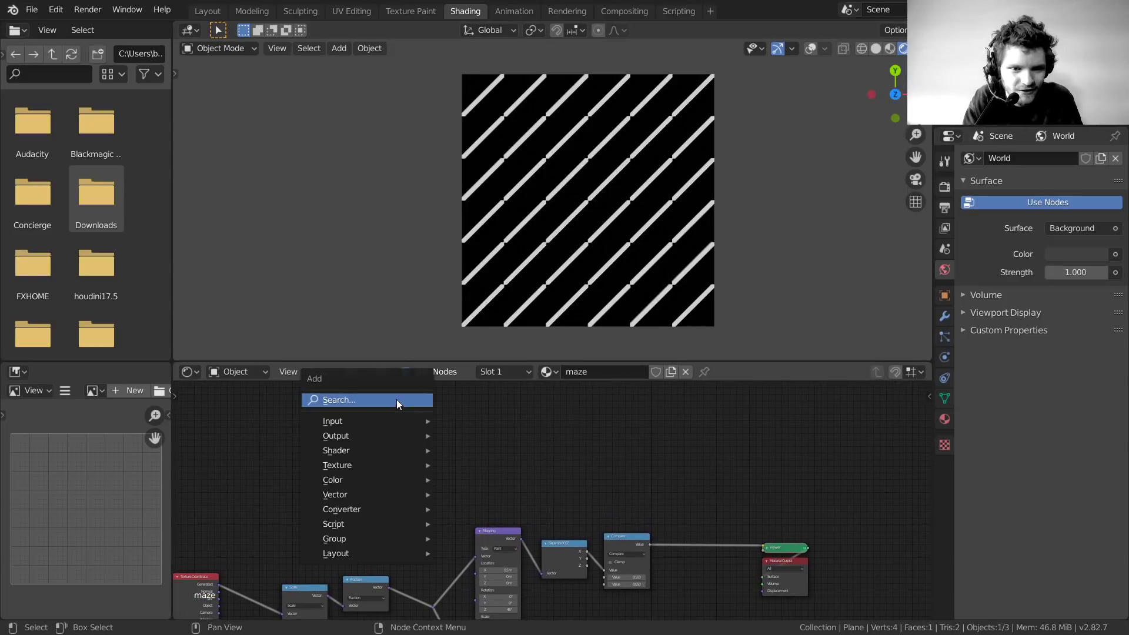
Add a Brick Texture node and preview its Color on the plane
{"action": "left_click", "coordinate": [396, 400]}
{"action": "type", "text": "brick"}
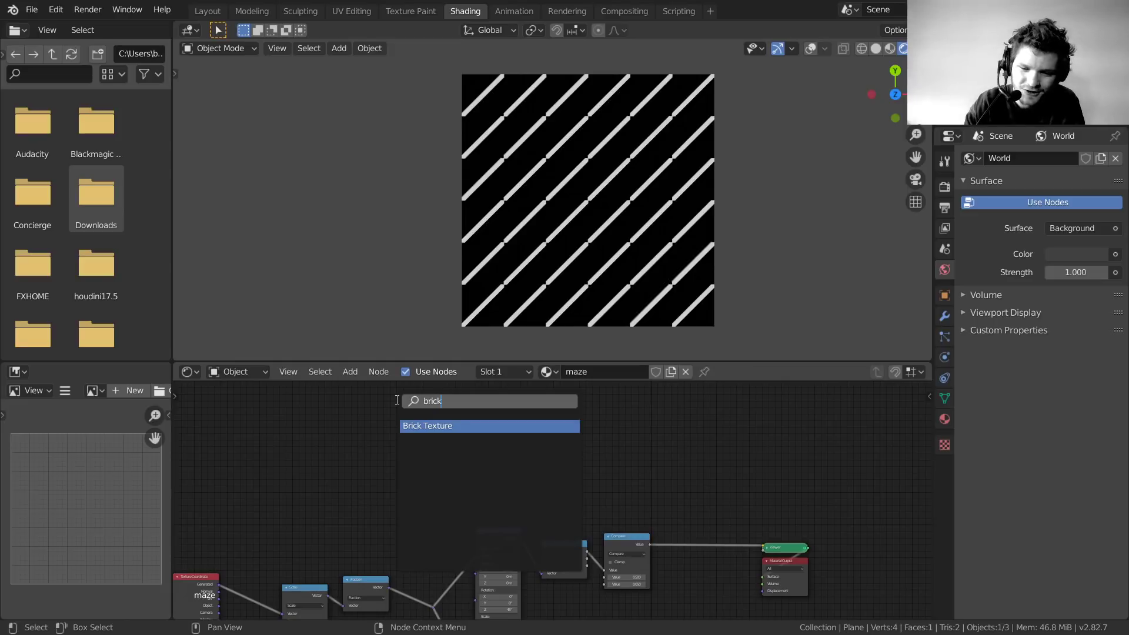
{"action": "key", "text": "Return"}
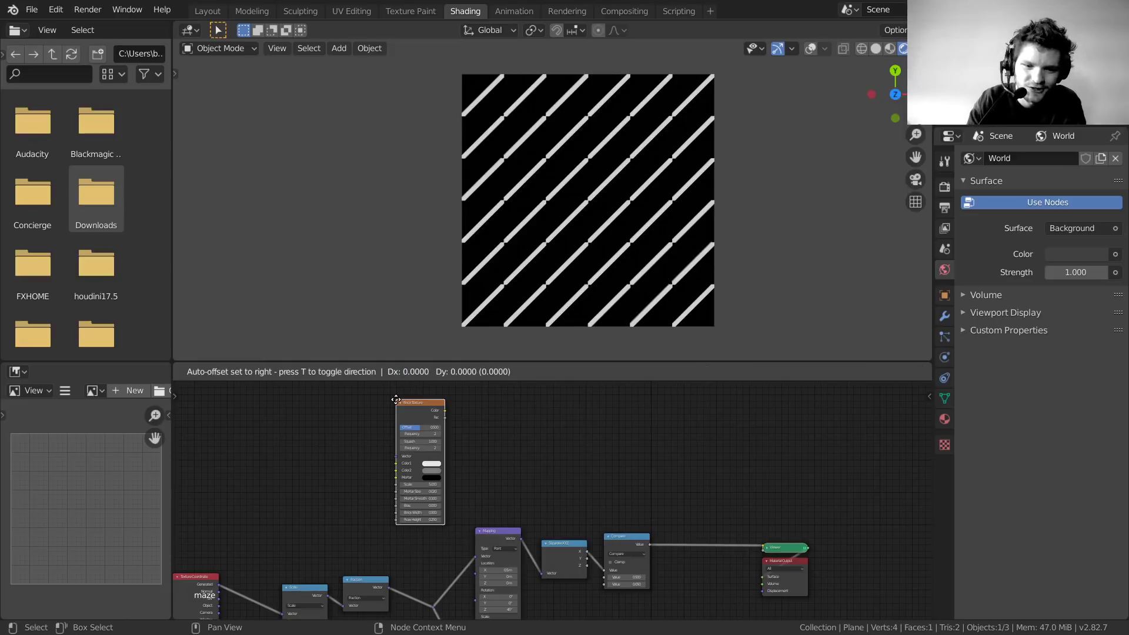
{"action": "left_click", "coordinate": [541, 451]}
{"action": "scroll", "coordinate": [540, 452], "scroll_direction": "up", "scroll_amount": 2}
{"action": "middle_click_drag", "start_coordinate": [541, 452], "coordinate": [534, 527]}
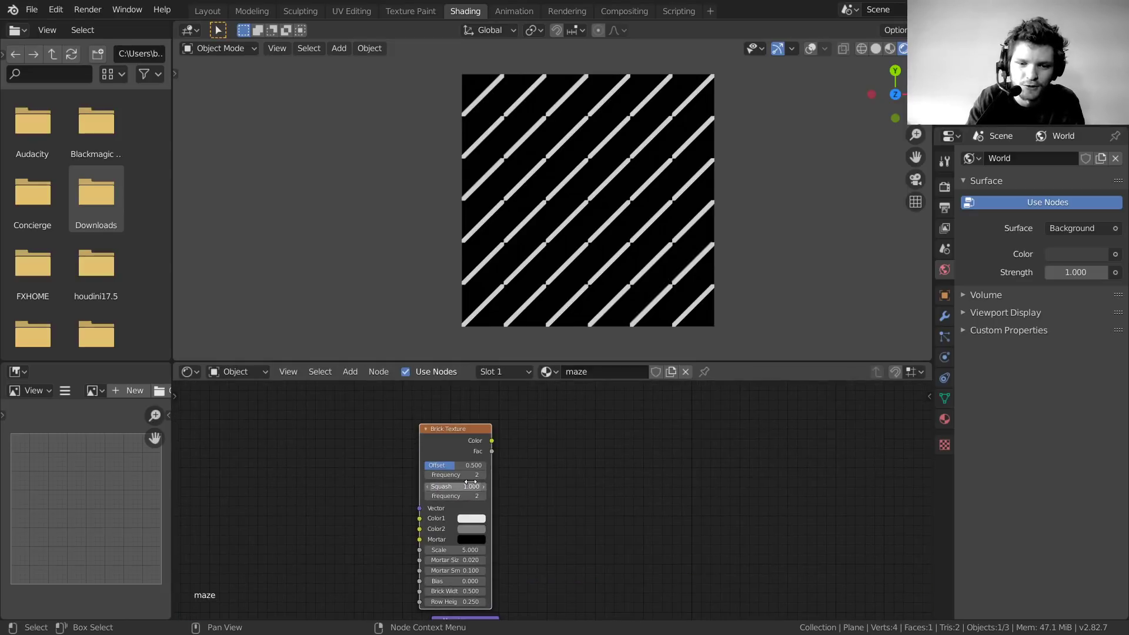
{"action": "left_click", "coordinate": [457, 431], "text": "ctrl+shift"}
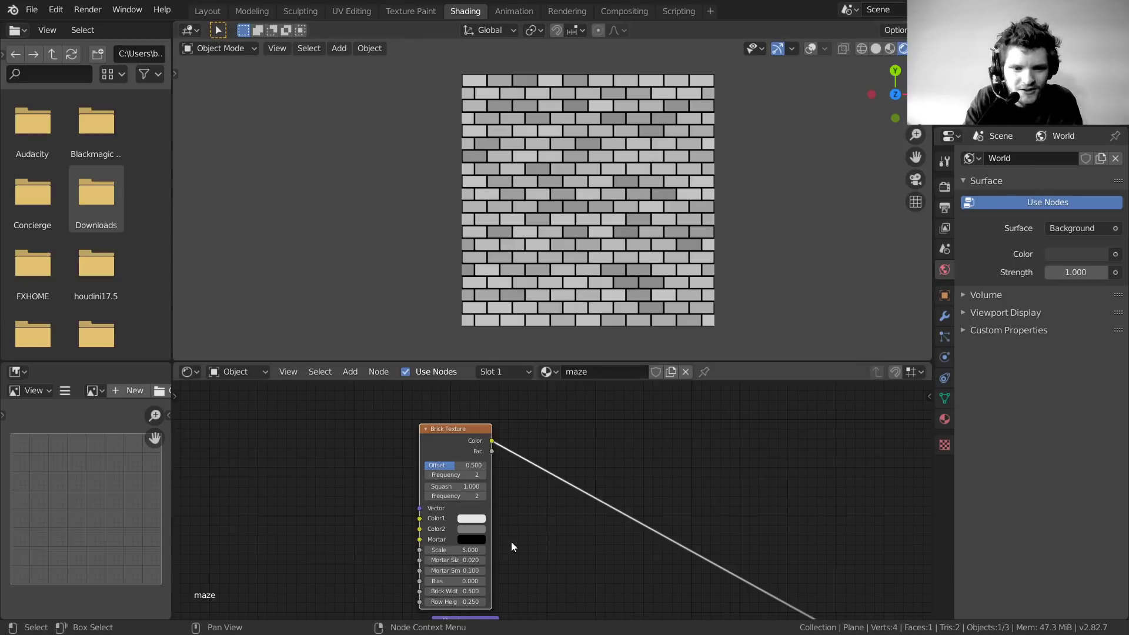
Set the brick Offset to 0.000 for a straight grid, then select Brick Width and Row Height
{"action": "scroll", "coordinate": [525, 531], "scroll_direction": "up", "scroll_amount": 4}
{"action": "scroll", "coordinate": [526, 510], "scroll_direction": "down", "scroll_amount": 6}
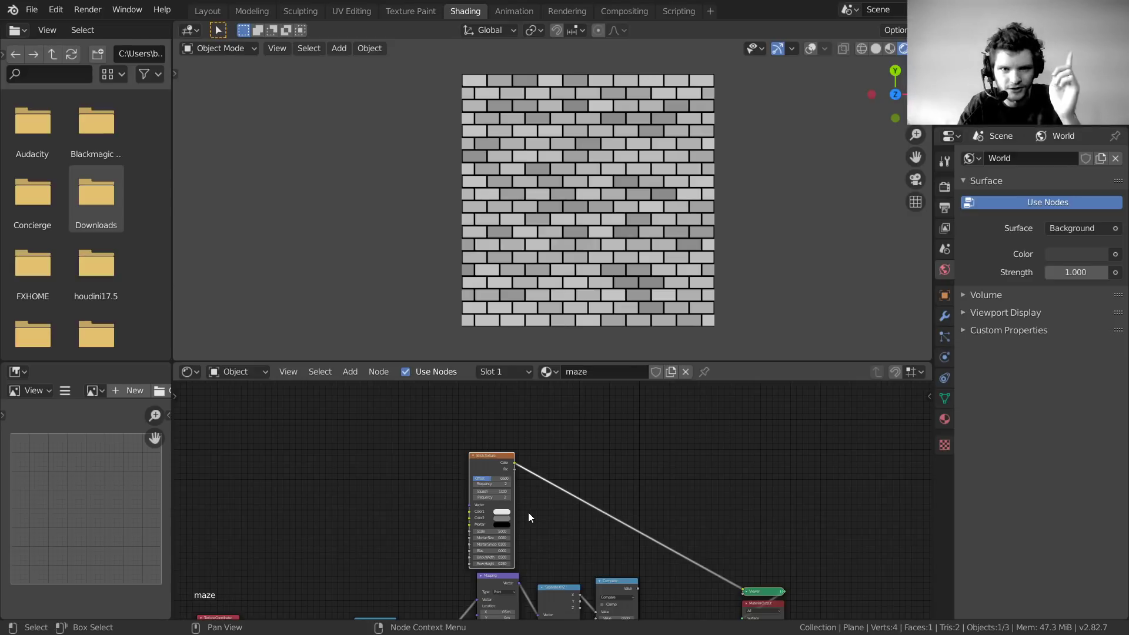
{"action": "scroll", "coordinate": [528, 512], "scroll_direction": "up", "scroll_amount": 3}
{"action": "scroll", "coordinate": [598, 152], "scroll_direction": "up", "scroll_amount": 5}
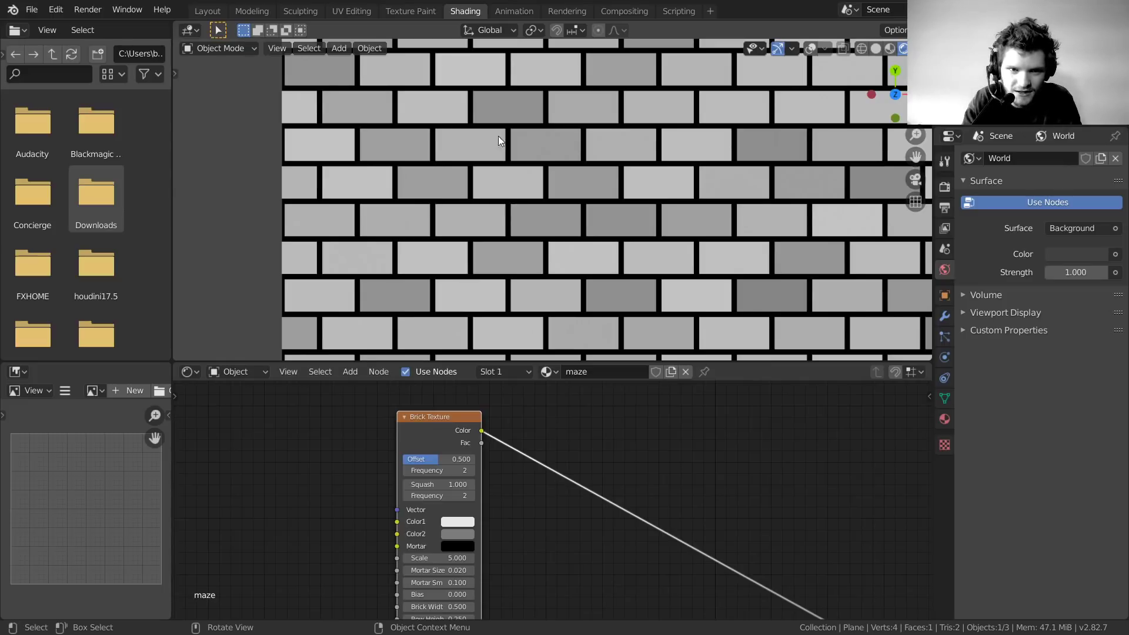
{"action": "scroll", "coordinate": [553, 499], "scroll_direction": "up", "scroll_amount": 2}
{"action": "left_click_drag", "start_coordinate": [398, 445], "coordinate": [346, 445]}
{"action": "middle_click_drag", "start_coordinate": [481, 566], "coordinate": [494, 413]}
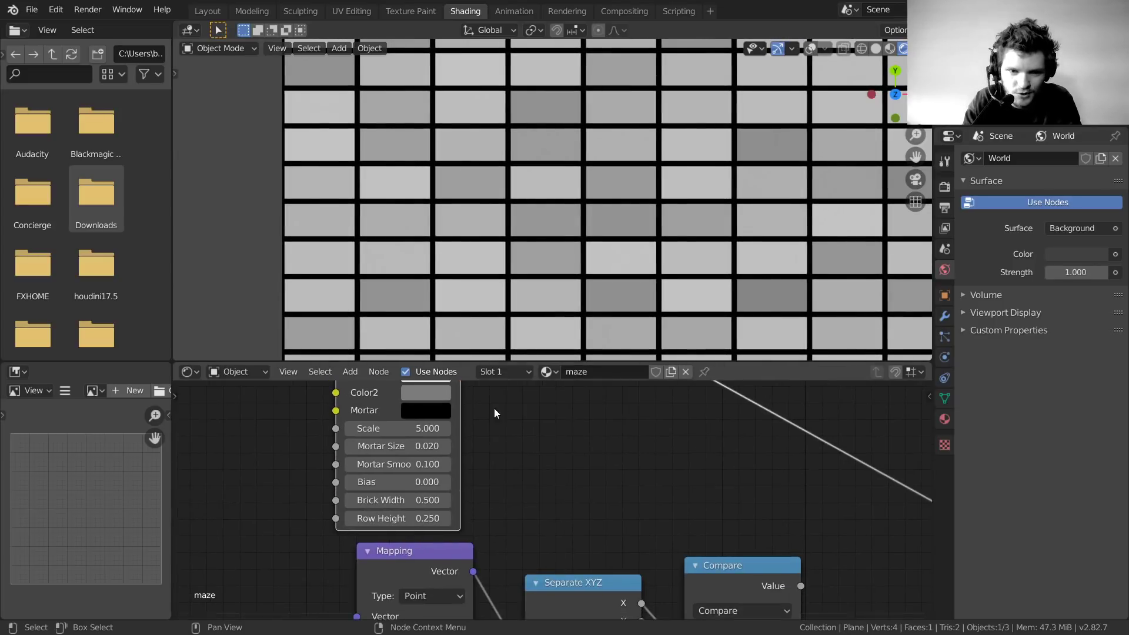
{"action": "left_click_drag", "start_coordinate": [428, 501], "coordinate": [428, 519]}
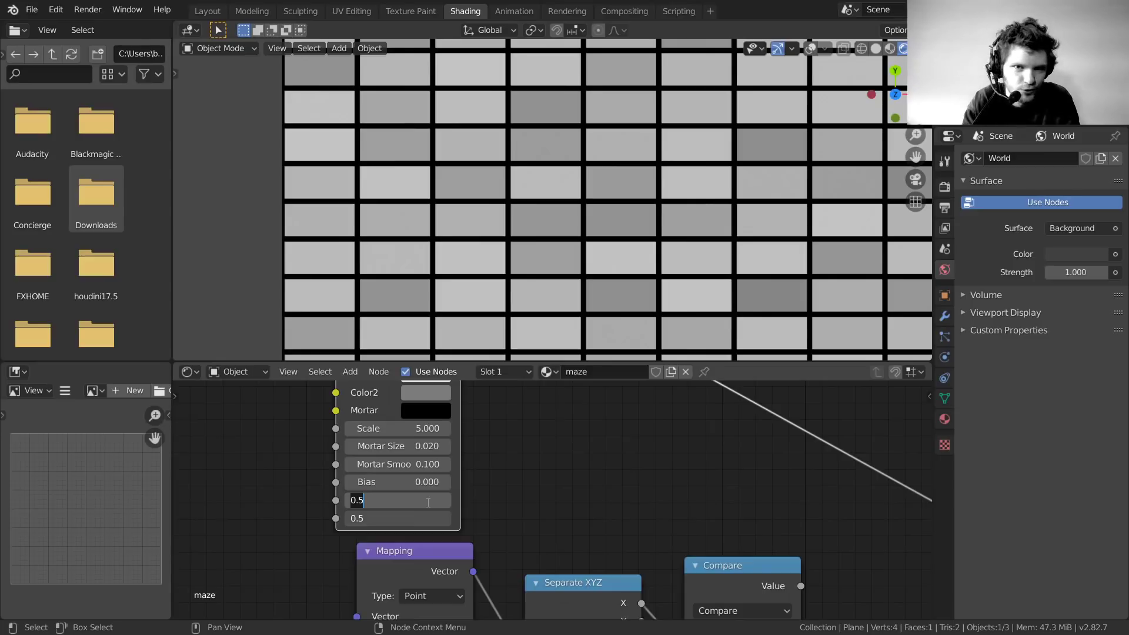
Set Brick Width and Row Height both to 1
{"action": "type", "text": "1"}
{"action": "key", "text": "Return"}
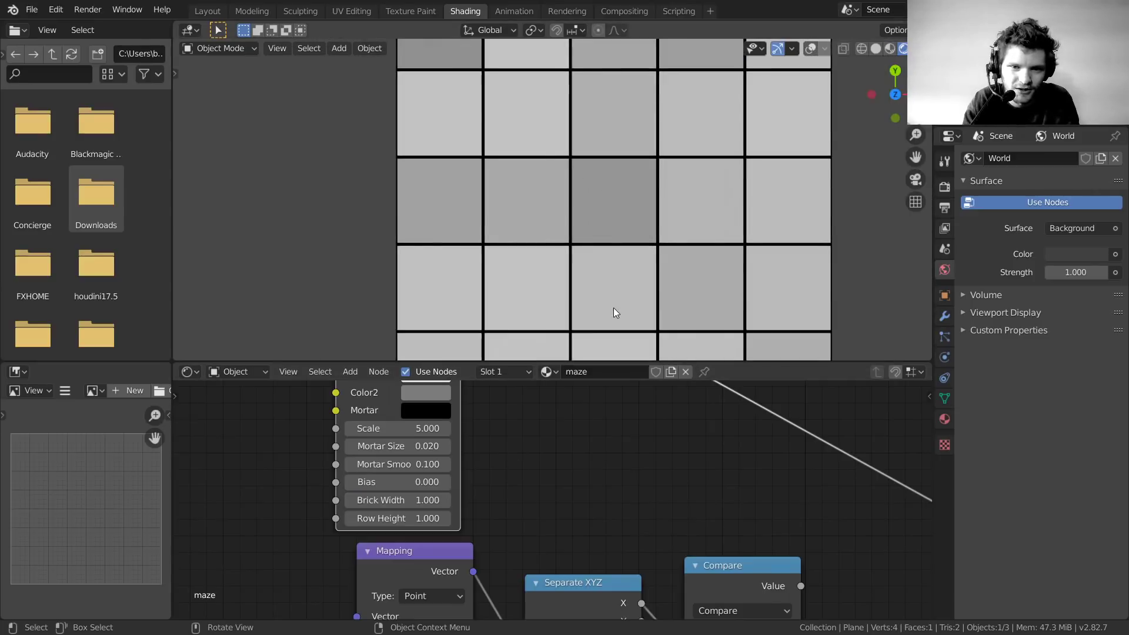
{"action": "middle_click_drag", "start_coordinate": [526, 473], "coordinate": [596, 545]}
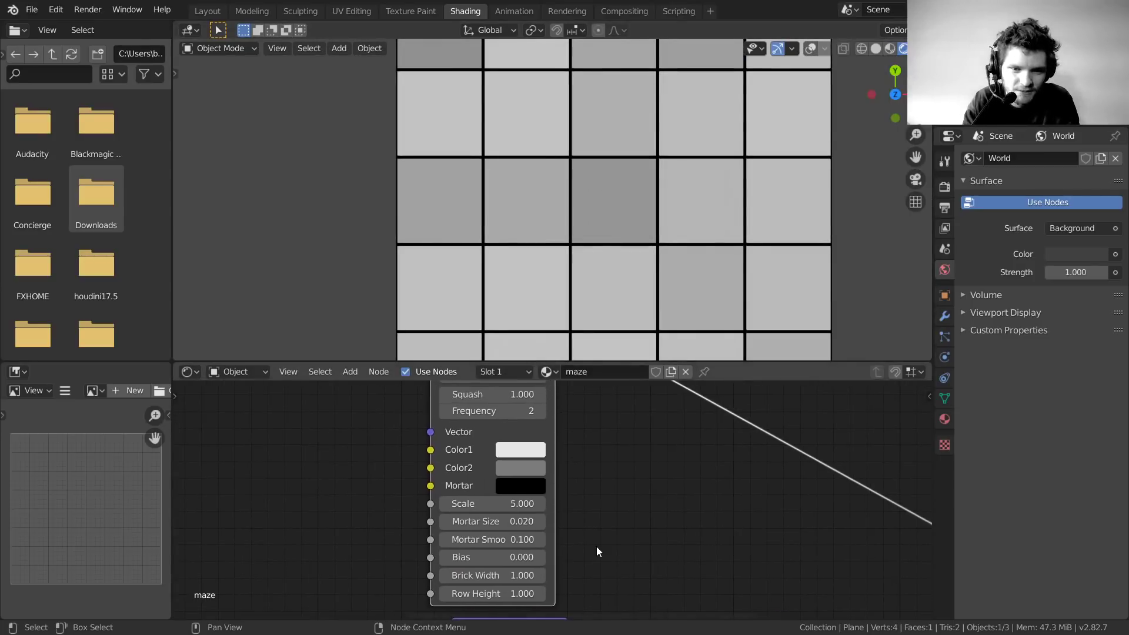
{"action": "scroll", "coordinate": [586, 259], "scroll_direction": "up", "scroll_amount": 4}
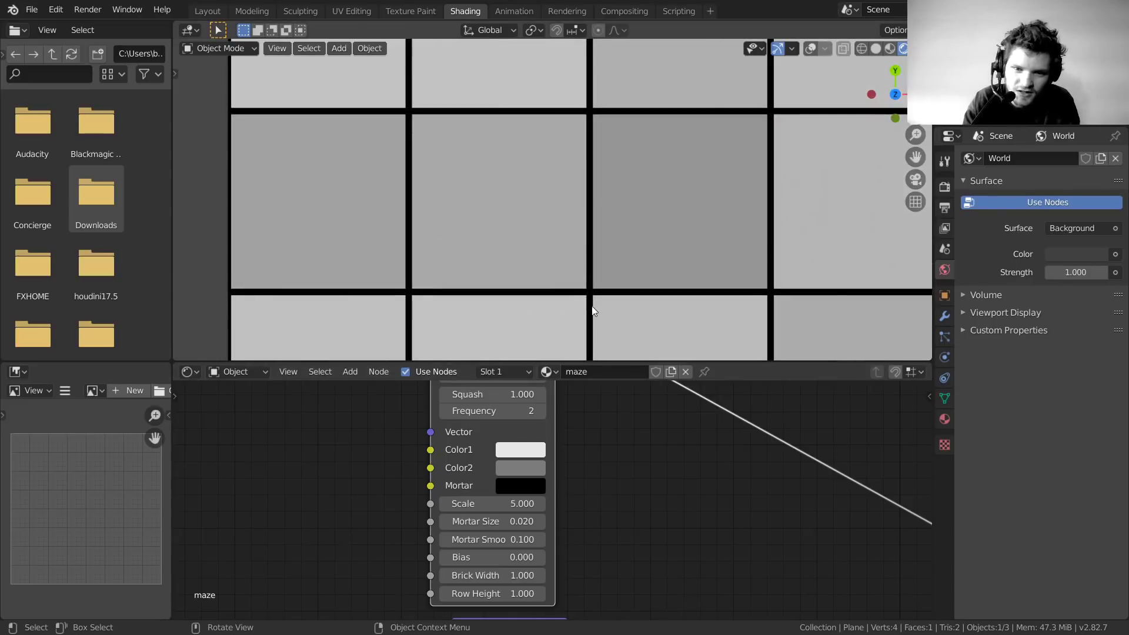
{"action": "scroll", "coordinate": [570, 463], "scroll_direction": "up", "scroll_amount": 2}
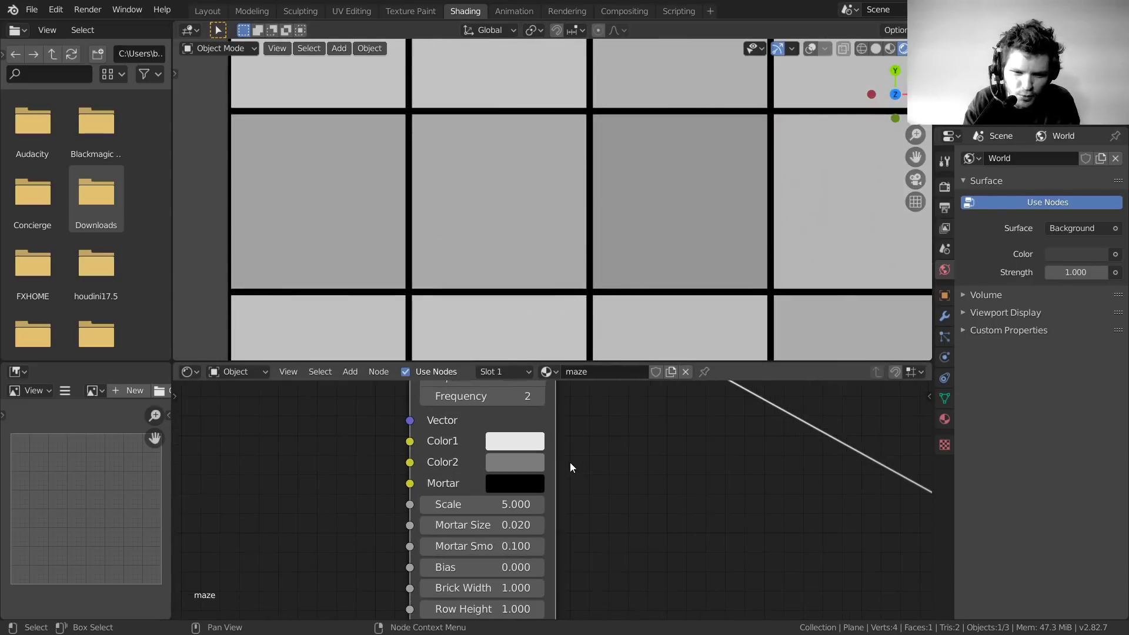
Set Mortar Size to 0.000 and nudge the brick Scale to 5.100
{"action": "left_click_drag", "start_coordinate": [513, 526], "coordinate": [462, 526]}
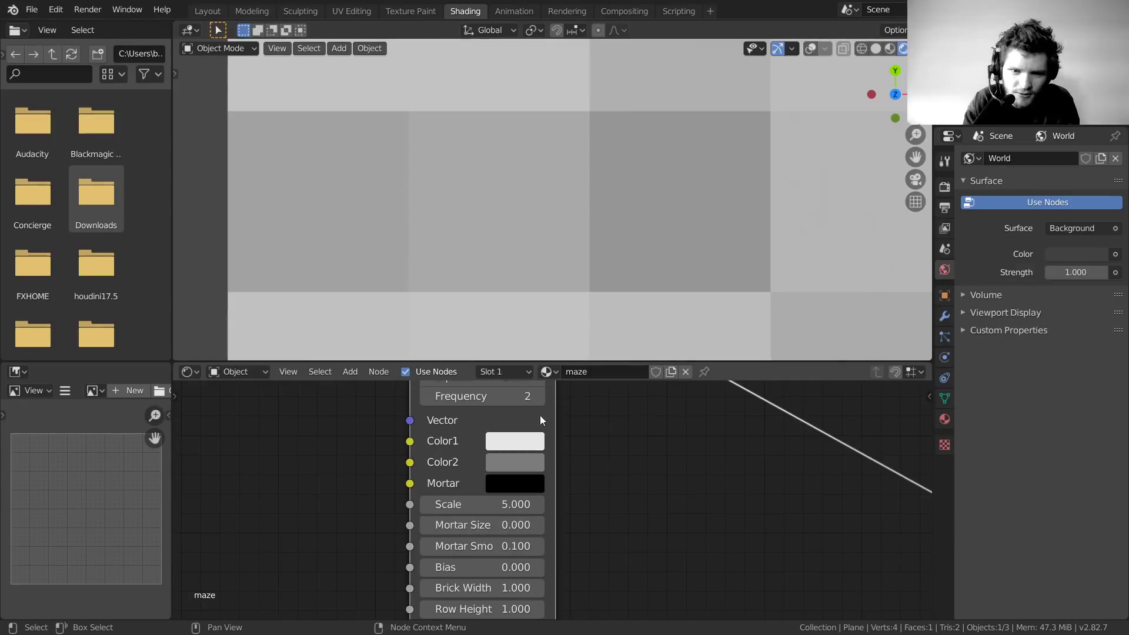
{"action": "scroll", "coordinate": [647, 191], "scroll_direction": "down", "scroll_amount": 9}
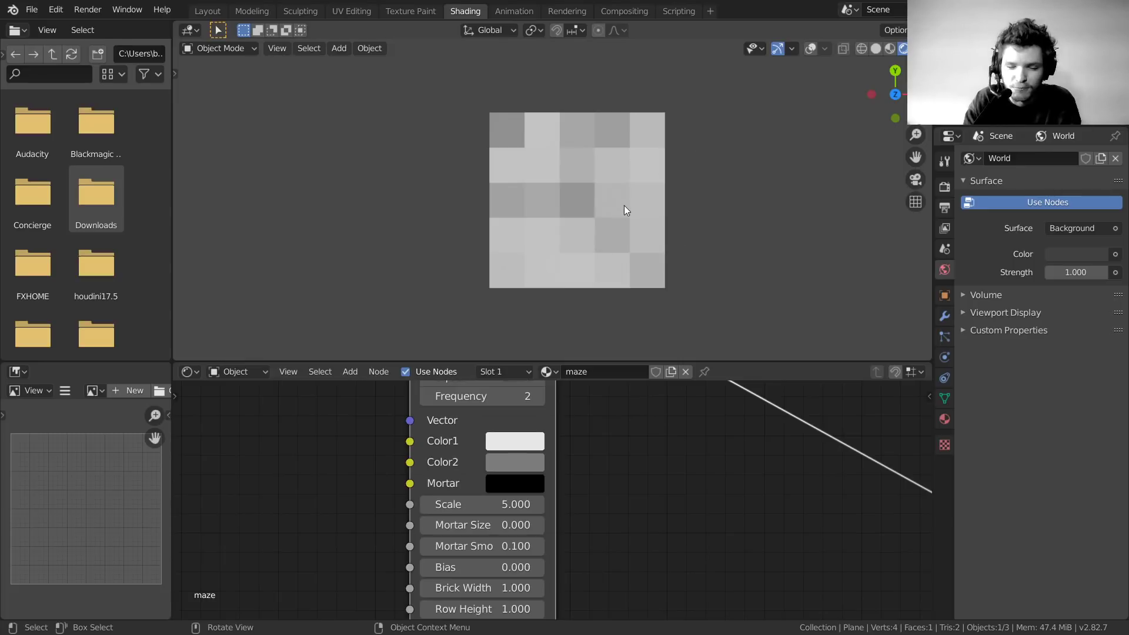
{"action": "mouse_move", "coordinate": [474, 504]}
{"action": "left_mouse_down"}
{"action": "mouse_move", "coordinate": [505, 503]}
{"action": "mouse_move", "coordinate": [479, 504]}
{"action": "left_mouse_up"}
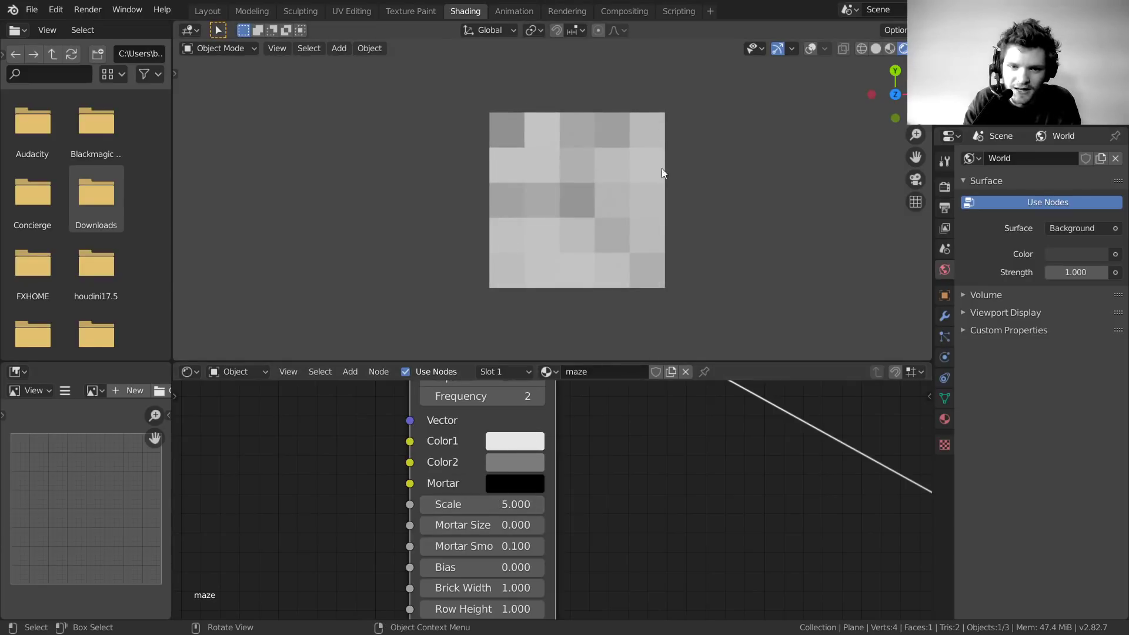
Nudge the Fraction node slightly up and left in the node tree
{"action": "scroll", "coordinate": [576, 181], "scroll_direction": "up", "scroll_amount": 2}
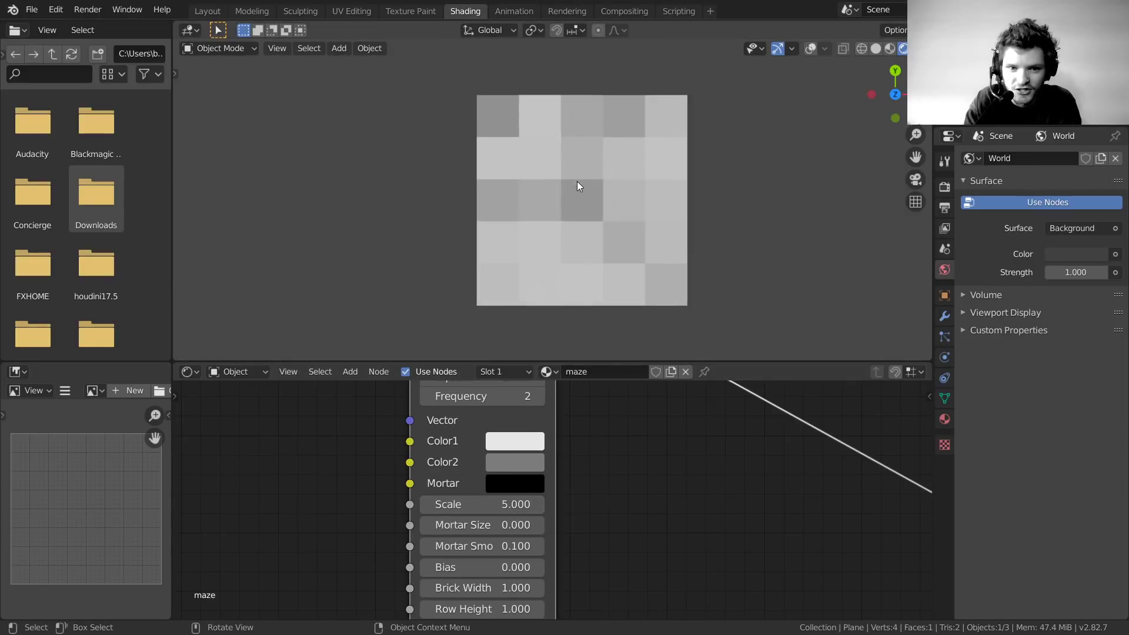
{"action": "scroll", "coordinate": [576, 470], "scroll_direction": "down", "scroll_amount": 3}
{"action": "middle_click_drag", "start_coordinate": [576, 471], "coordinate": [738, 546]}
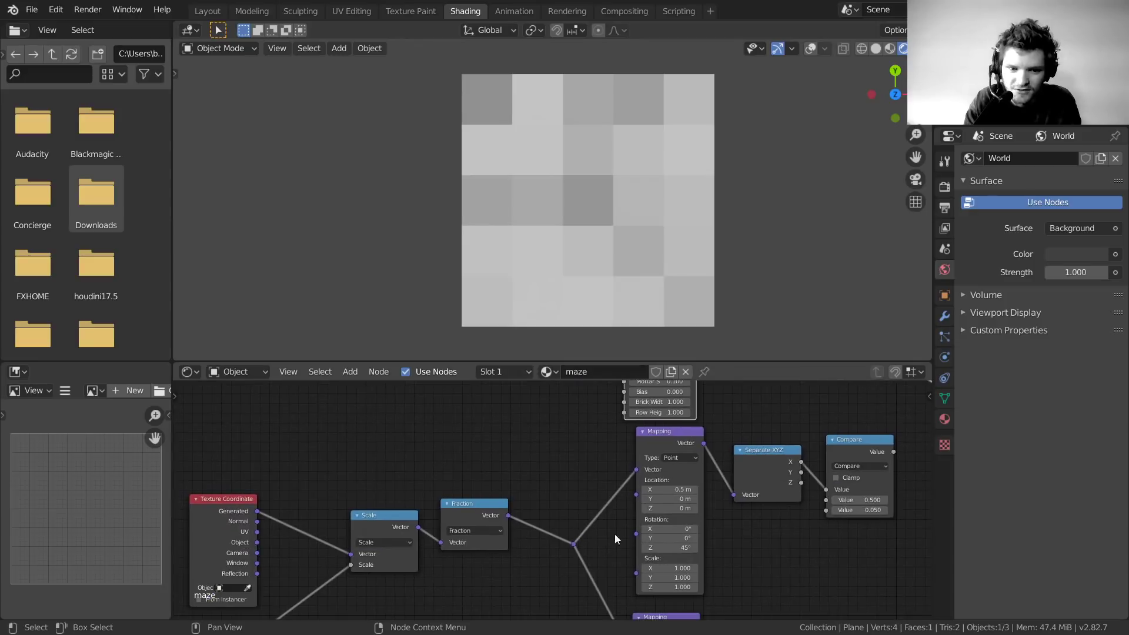
{"action": "left_click_drag", "start_coordinate": [493, 518], "coordinate": [484, 497]}
{"action": "scroll", "coordinate": [690, 527], "scroll_direction": "down", "scroll_amount": 3}
{"action": "scroll", "coordinate": [690, 532], "scroll_direction": "down", "scroll_amount": 5}
{"action": "middle_click_drag", "start_coordinate": [689, 531], "coordinate": [676, 495]}
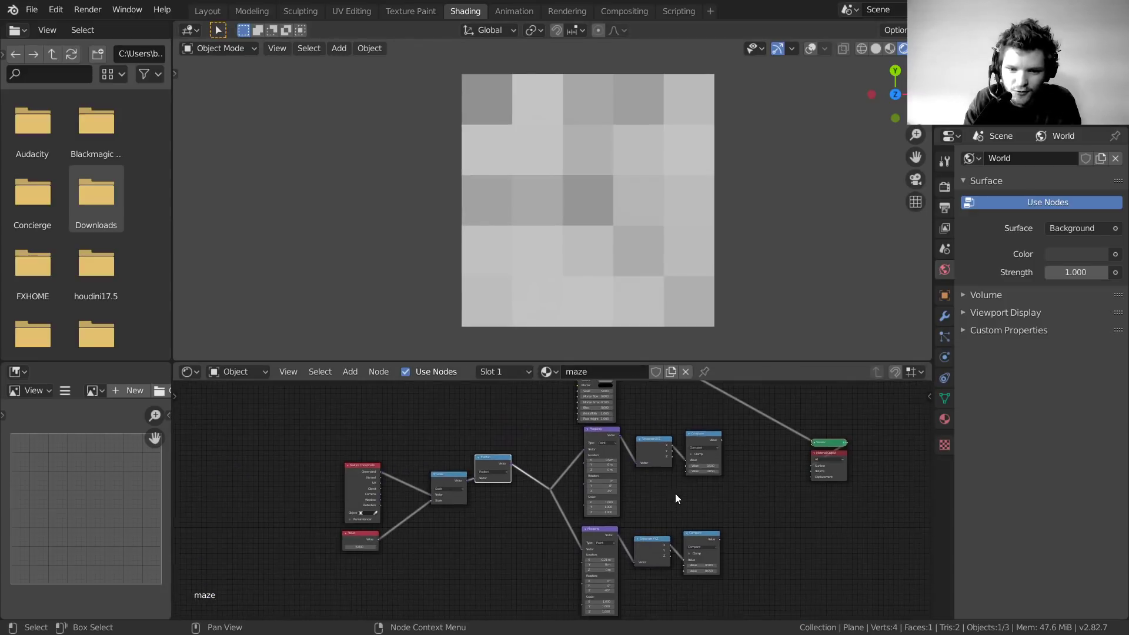
{"action": "scroll", "coordinate": [528, 481], "scroll_direction": "up", "scroll_amount": 5}
Preview the Fraction output and briefly test other Value numbers, keeping 6.000
{"action": "left_click", "coordinate": [470, 438], "text": "ctrl+shift"}
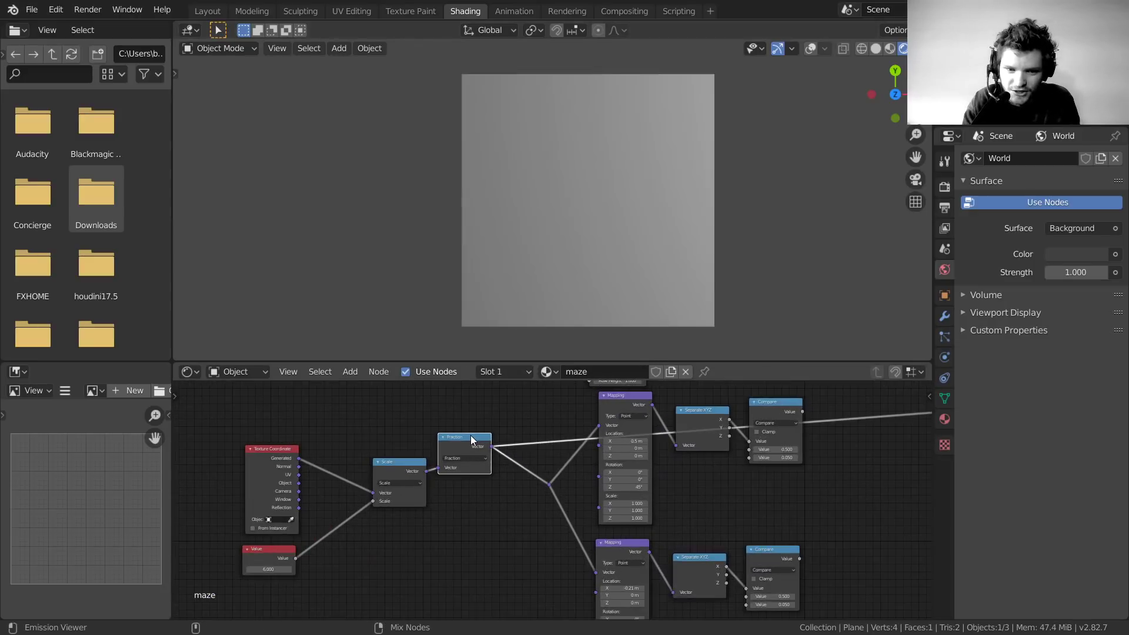
{"action": "middle_click_drag", "start_coordinate": [312, 566], "coordinate": [485, 554]}
{"action": "scroll", "coordinate": [485, 556], "scroll_direction": "up", "scroll_amount": 2}
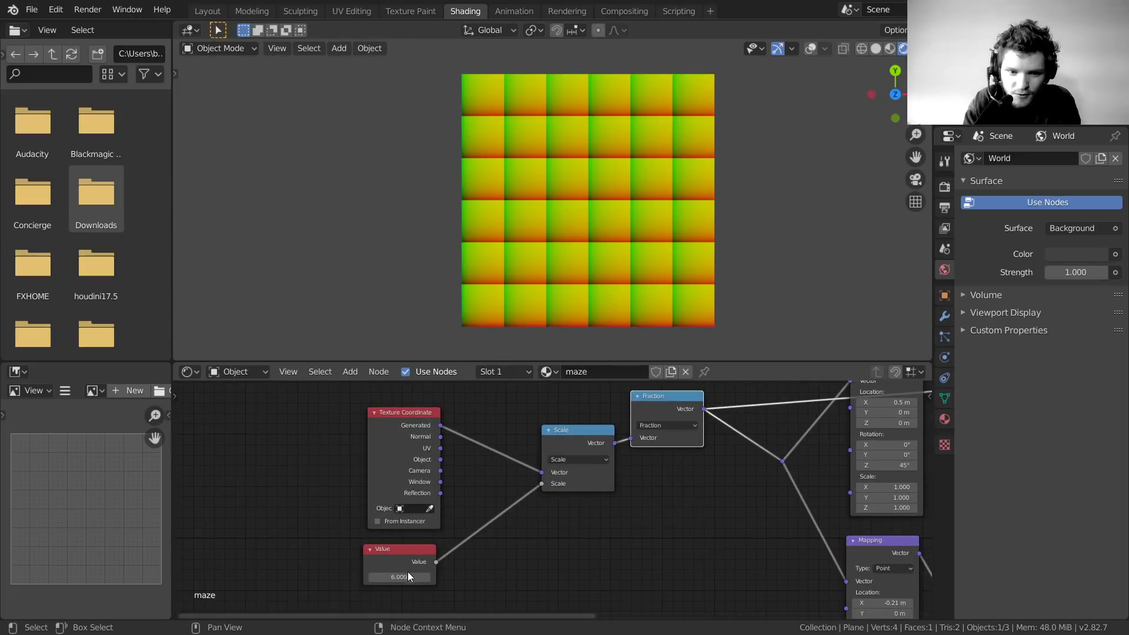
{"action": "left_click_drag", "start_coordinate": [407, 575], "coordinate": [447, 574]}
{"action": "left_click_drag", "start_coordinate": [398, 577], "coordinate": [408, 578]}
{"action": "key", "text": "ctrl+z"}
Preview the Brick Texture output, trying a larger Scale then reverting to 5.000
{"action": "middle_click_drag", "start_coordinate": [685, 454], "coordinate": [515, 454]}
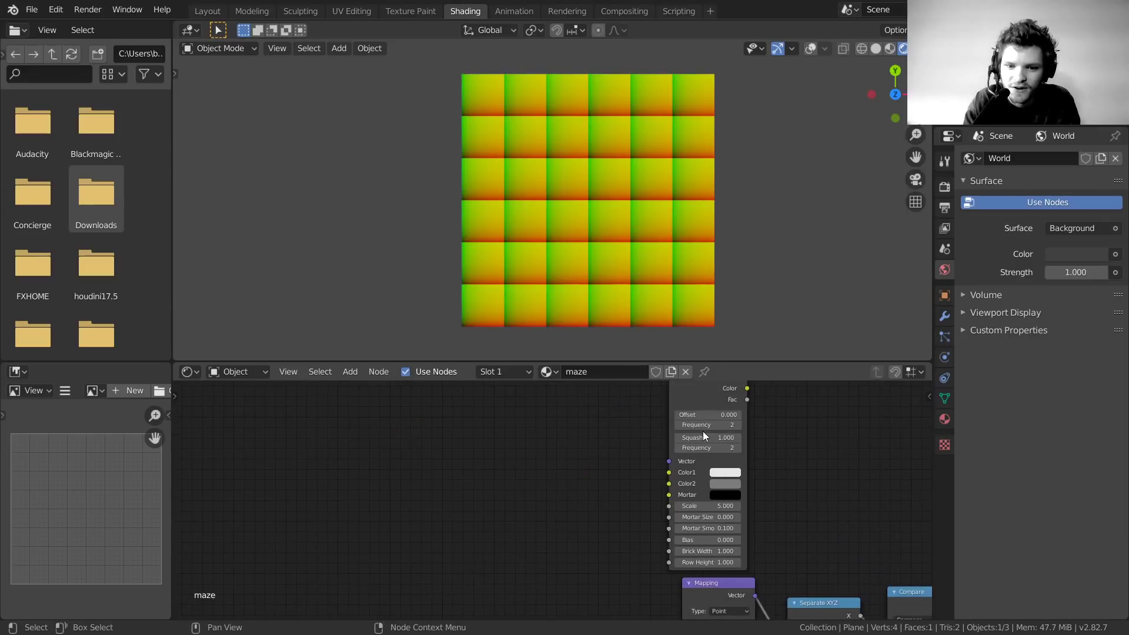
{"action": "middle_click_drag", "start_coordinate": [703, 432], "coordinate": [638, 501]}
{"action": "left_click", "coordinate": [640, 447], "text": "ctrl+shift"}
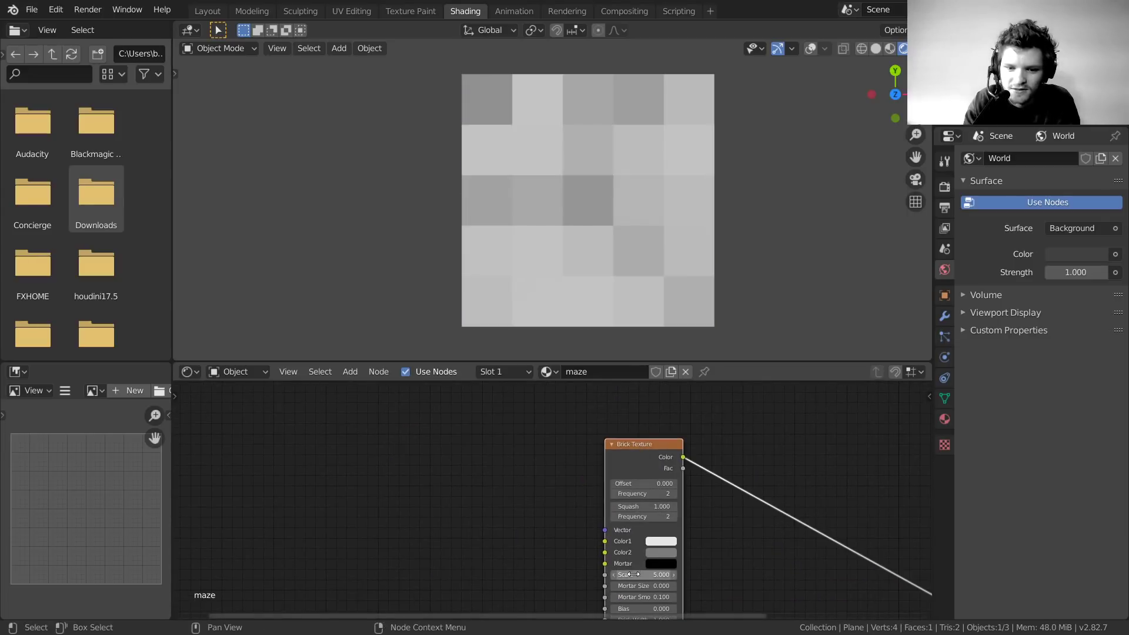
{"action": "mouse_move", "coordinate": [634, 574]}
{"action": "left_mouse_down", "text": "ctrl"}
{"action": "mouse_move", "coordinate": [659, 574]}
{"action": "mouse_move", "coordinate": [633, 574]}
{"action": "left_mouse_up", "text": "ctrl"}
{"action": "key", "text": "ctrl+z"}
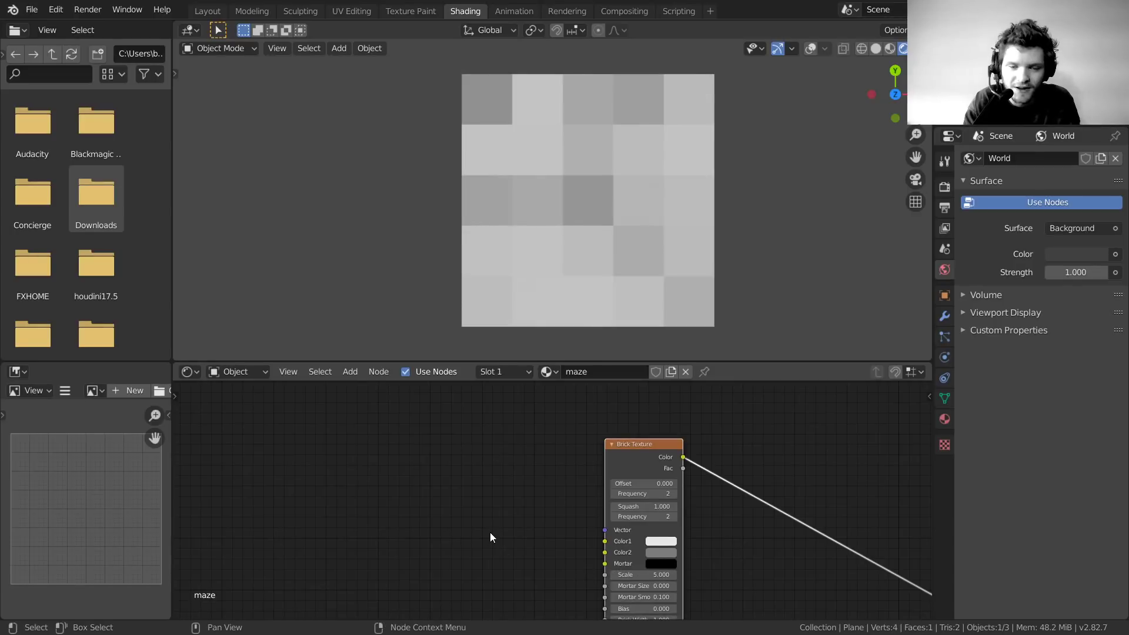
Place the Value node beside Brick Texture and link its 6.000 output to Scale
{"action": "scroll", "coordinate": [490, 533], "scroll_direction": "down", "scroll_amount": 3}
{"action": "middle_click_drag", "start_coordinate": [447, 604], "coordinate": [615, 398]}
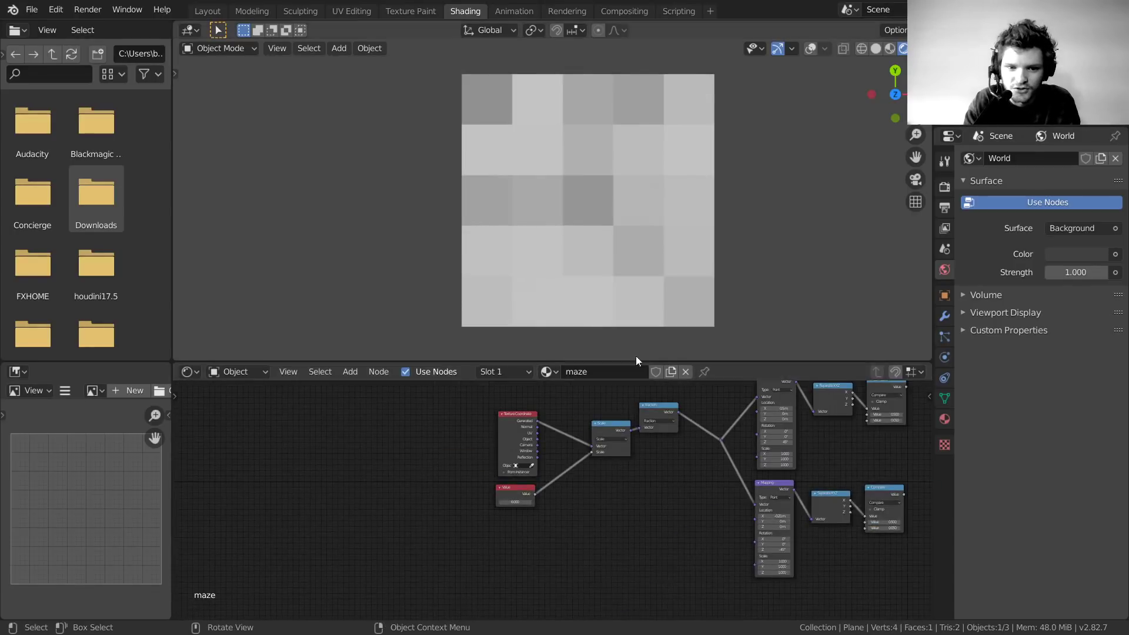
{"action": "scroll", "coordinate": [522, 481], "scroll_direction": "up", "scroll_amount": 2}
{"action": "mouse_move", "coordinate": [514, 485]}
{"action": "left_mouse_down"}
{"action": "mouse_move", "coordinate": [535, 470]}
{"action": "mouse_move", "coordinate": [509, 492]}
{"action": "left_mouse_up"}
{"action": "scroll", "coordinate": [544, 497], "scroll_direction": "down", "scroll_amount": 5}
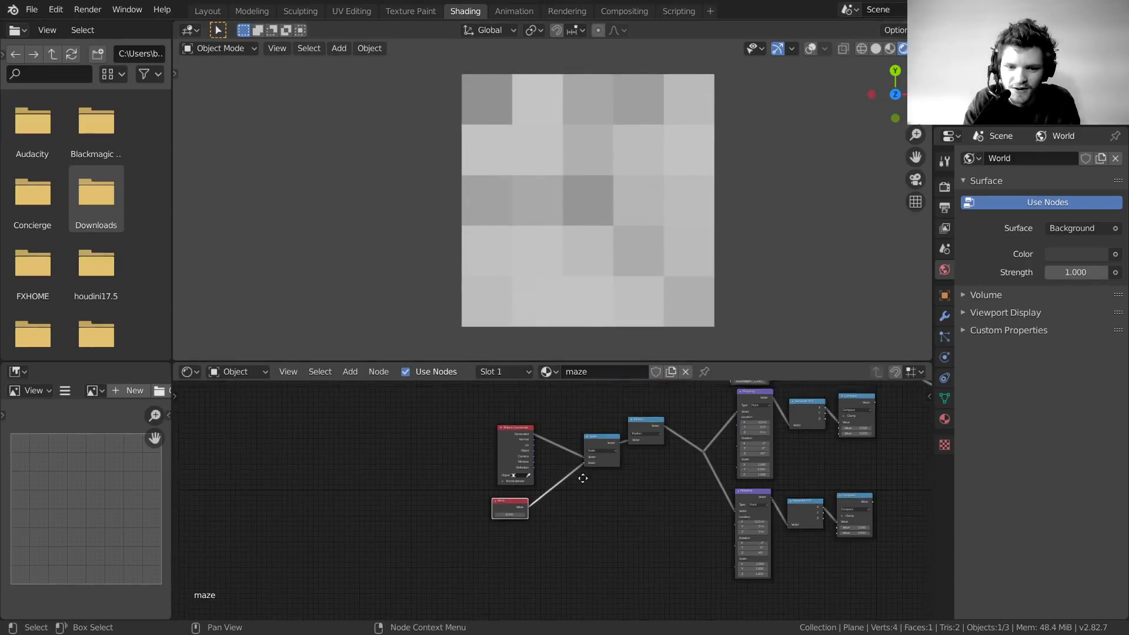
{"action": "middle_click_drag", "start_coordinate": [581, 478], "coordinate": [507, 562]}
{"action": "left_click_drag", "start_coordinate": [459, 583], "coordinate": [515, 447]}
{"action": "scroll", "coordinate": [450, 562], "scroll_direction": "up", "scroll_amount": 1}
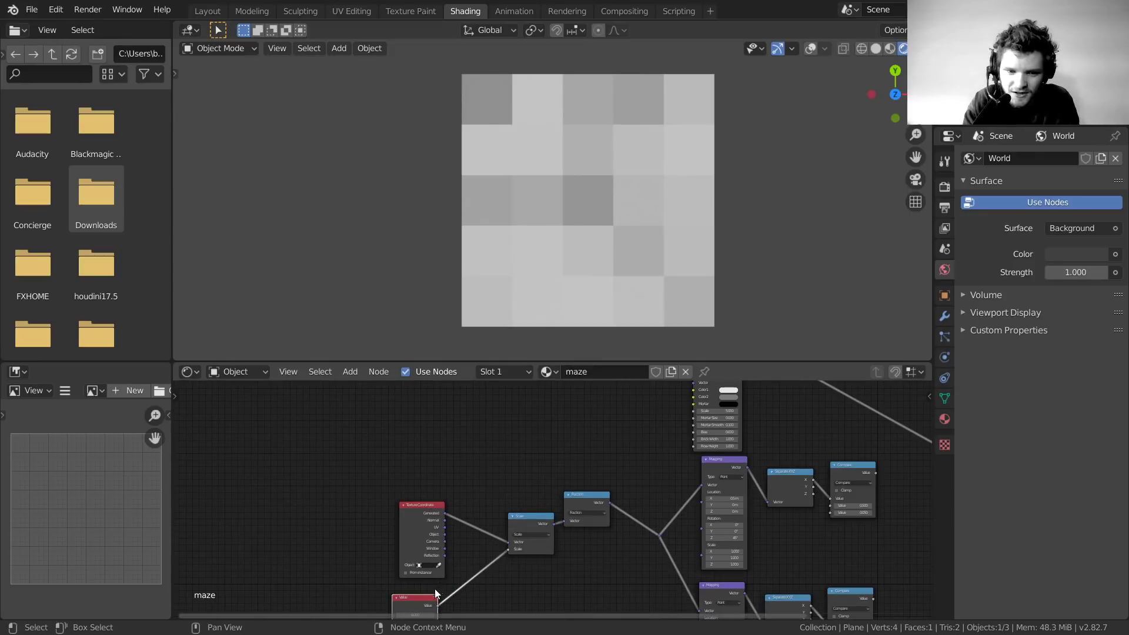
{"action": "left_click_drag", "start_coordinate": [436, 596], "coordinate": [653, 399]}
{"action": "middle_click_drag", "start_coordinate": [653, 399], "coordinate": [515, 478]}
{"action": "scroll", "coordinate": [515, 478], "scroll_direction": "up", "scroll_amount": 4}
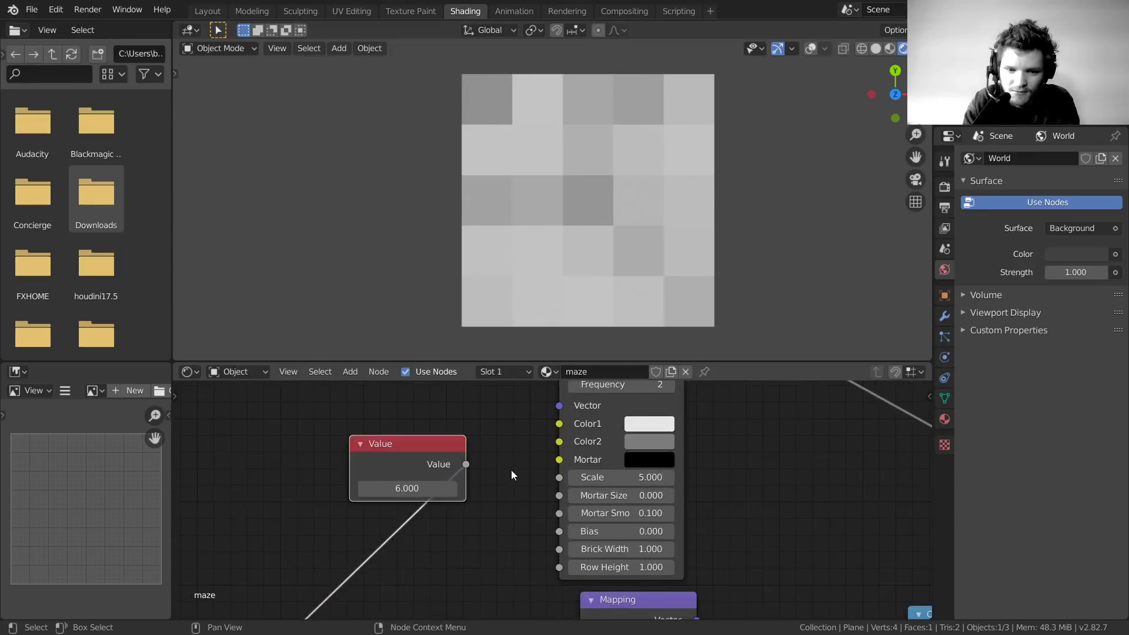
{"action": "left_click_drag", "start_coordinate": [471, 464], "coordinate": [558, 477]}
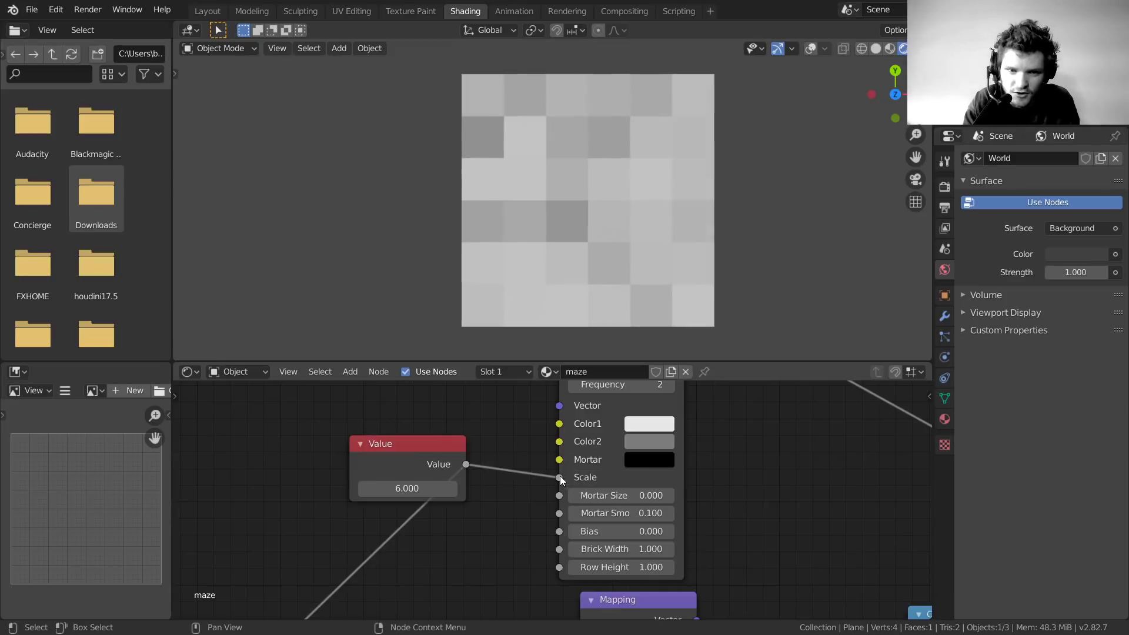
Move the Value node below Texture Coordinate and bring the Compare nodes closer together
{"action": "scroll", "coordinate": [553, 473], "scroll_direction": "down", "scroll_amount": 3}
{"action": "scroll", "coordinate": [541, 467], "scroll_direction": "down", "scroll_amount": 3}
{"action": "middle_click_drag", "start_coordinate": [540, 466], "coordinate": [617, 416]}
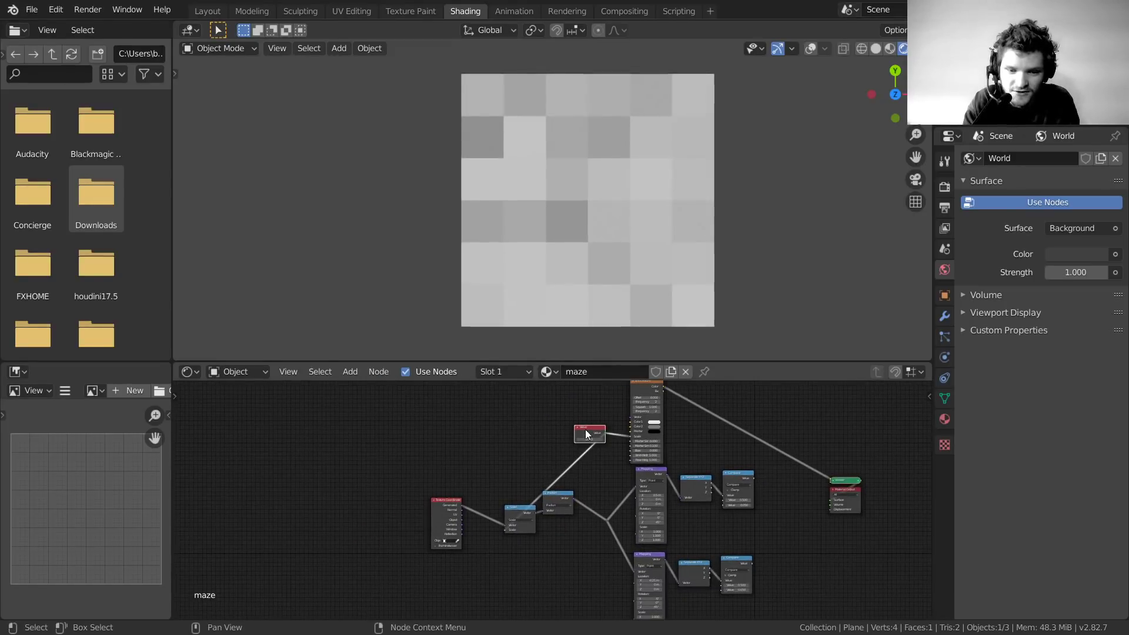
{"action": "key", "text": "g"}
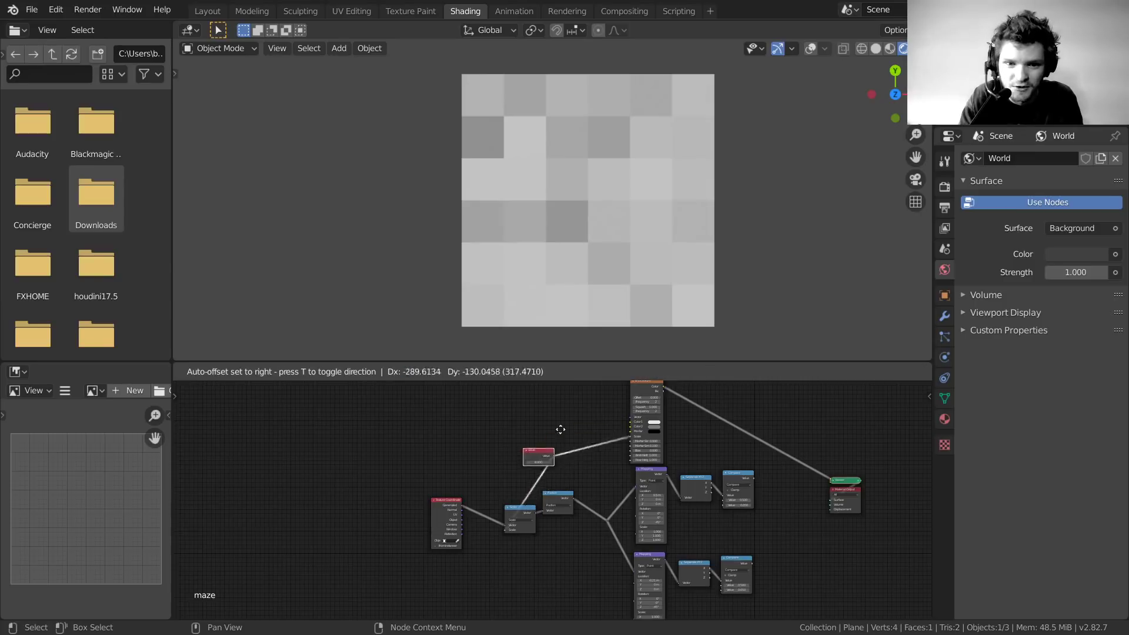
{"action": "left_click", "coordinate": [478, 538]}
{"action": "scroll", "coordinate": [660, 433], "scroll_direction": "up", "scroll_amount": 2}
{"action": "middle_click_drag", "start_coordinate": [760, 432], "coordinate": [494, 447]}
{"action": "middle_click_drag", "start_coordinate": [558, 599], "coordinate": [552, 562]}
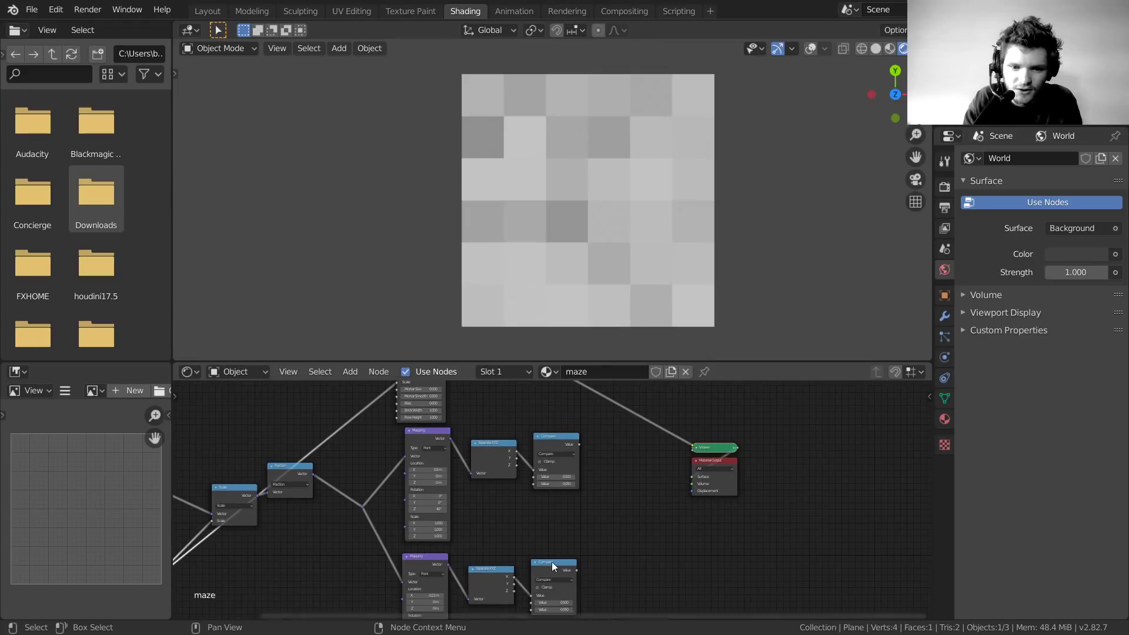
{"action": "left_click_drag", "start_coordinate": [552, 562], "coordinate": [556, 504]}
{"action": "left_click", "coordinate": [555, 446]}
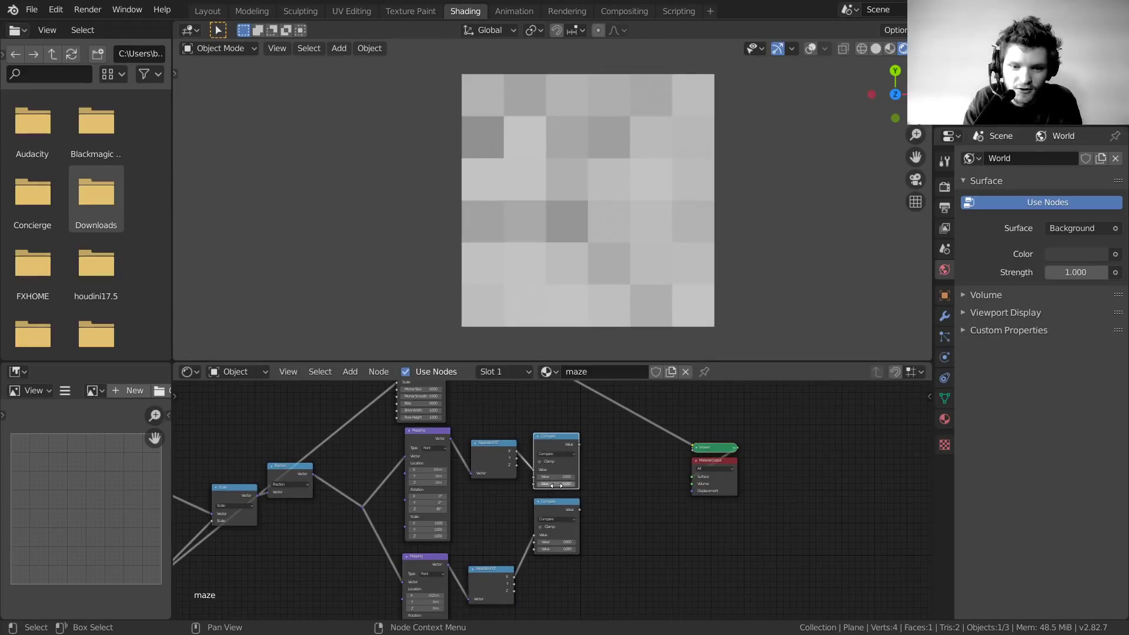
{"action": "middle_click_drag", "start_coordinate": [558, 475], "coordinate": [556, 508], "text": "ctrl"}
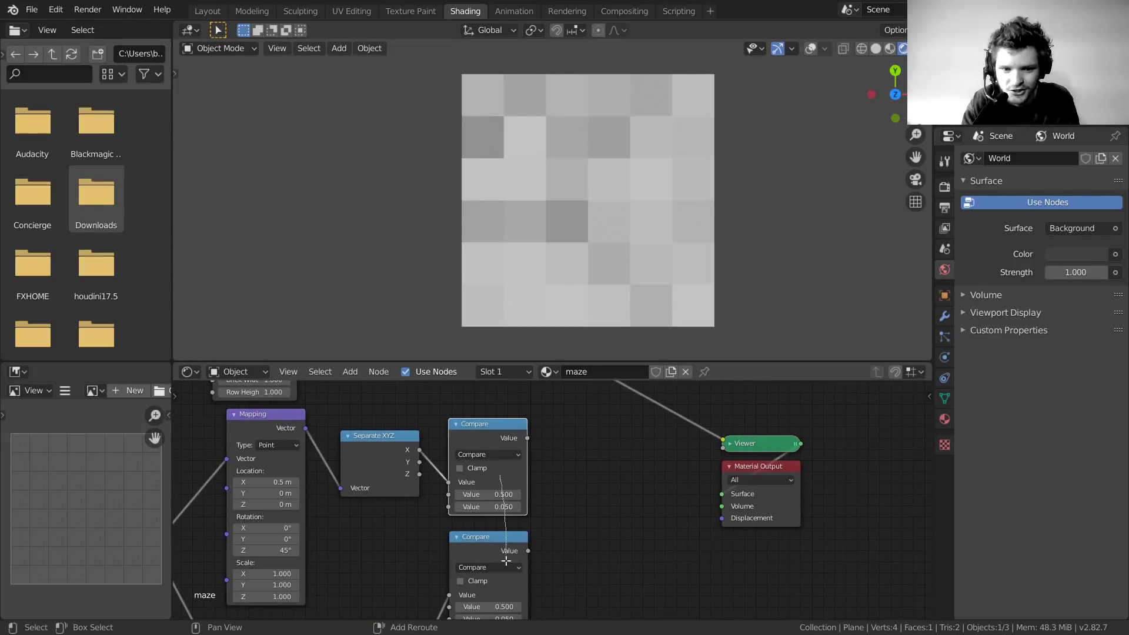
Combine the two Compare outputs into a new Mix node and position it
{"action": "left_click", "coordinate": [506, 475]}
{"action": "right_click_drag", "start_coordinate": [506, 475], "coordinate": [499, 561], "text": "ctrl+shift"}
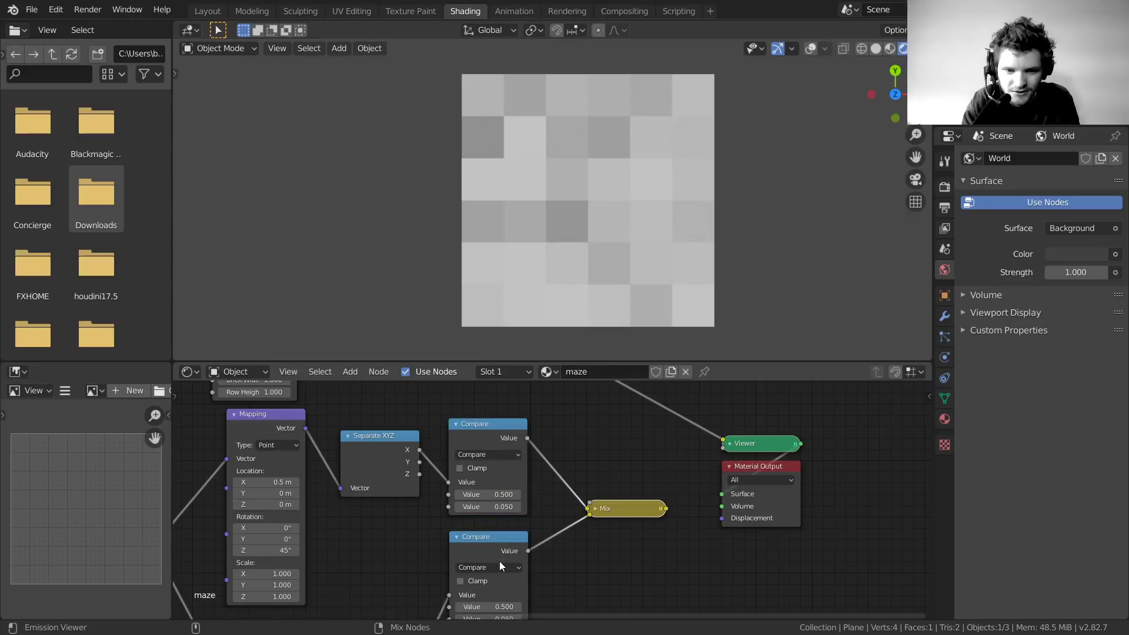
{"action": "left_click_drag", "start_coordinate": [617, 509], "coordinate": [602, 492]}
{"action": "left_click", "coordinate": [585, 493]}
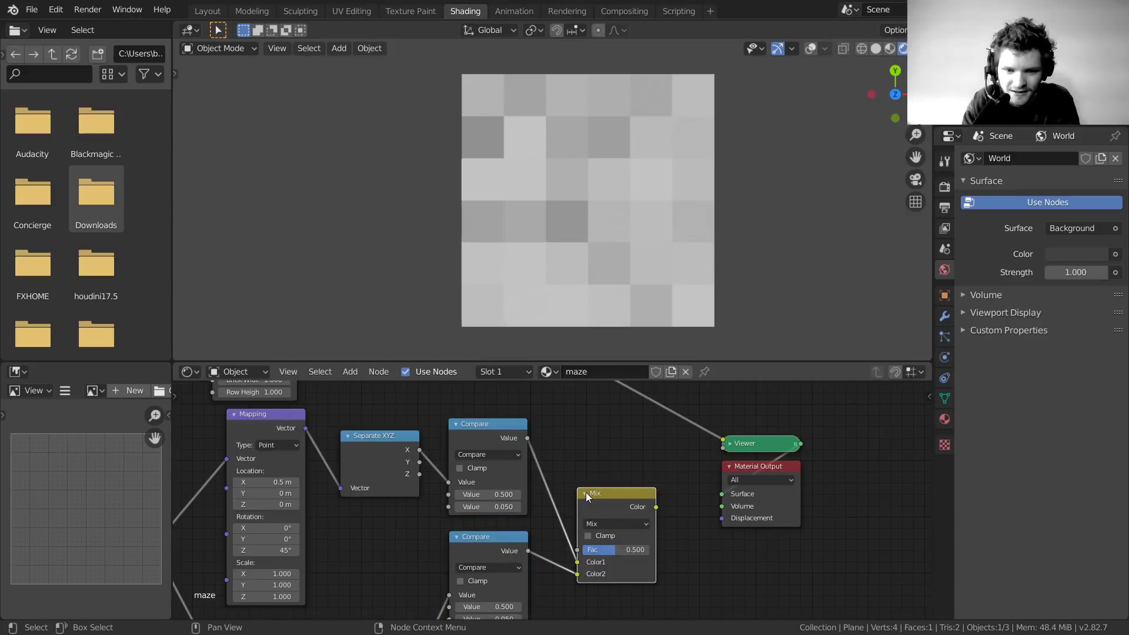
{"action": "scroll", "coordinate": [587, 493], "scroll_direction": "up", "scroll_amount": 2}
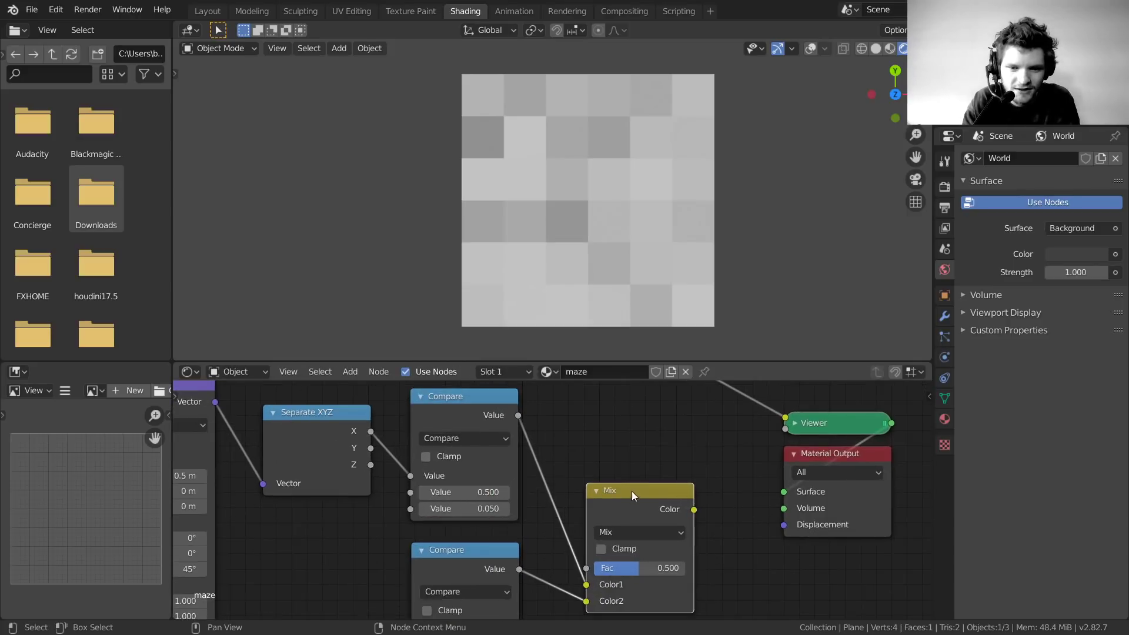
{"action": "left_click_drag", "start_coordinate": [631, 491], "coordinate": [783, 492]}
Preview each Compare node's stripes and connect the Mix colour to the material surface
{"action": "key", "text": "x"}
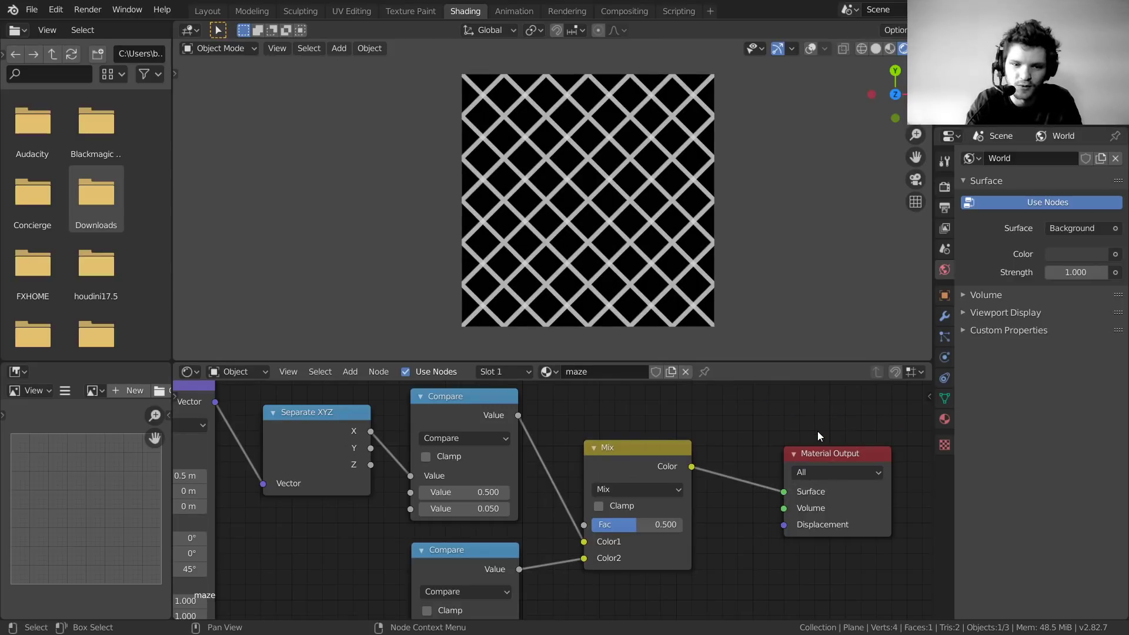
{"action": "left_click", "coordinate": [475, 400], "text": "ctrl+shift"}
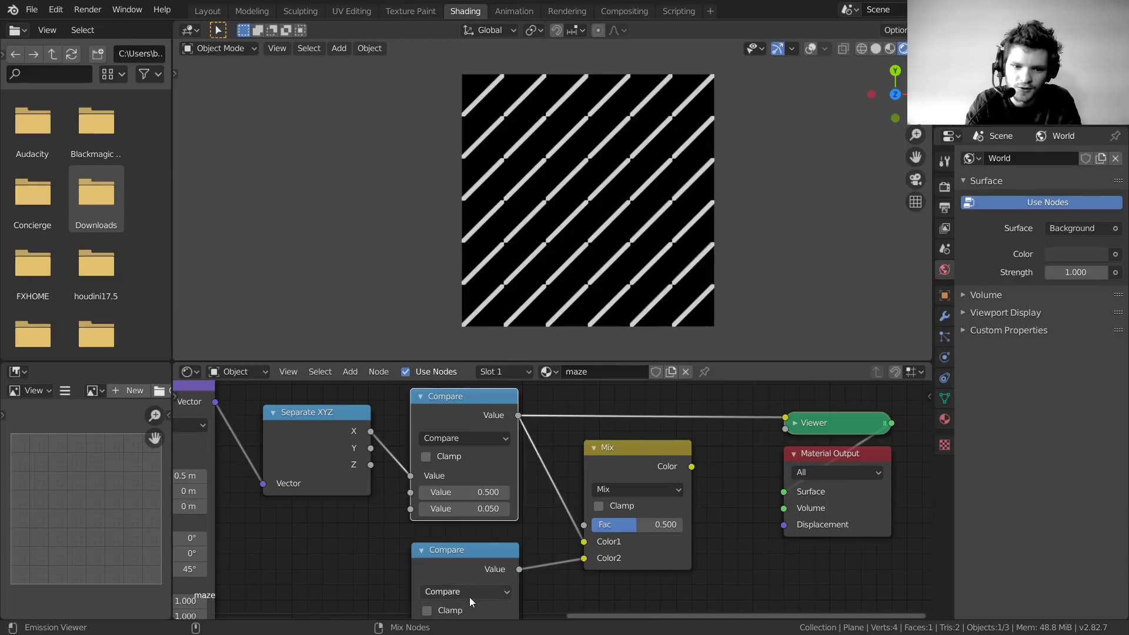
{"action": "left_click", "coordinate": [475, 554], "text": "ctrl+shift"}
{"action": "left_click_drag", "start_coordinate": [693, 466], "coordinate": [783, 493]}
{"action": "left_click", "coordinate": [809, 423]}
{"action": "key", "text": "x"}
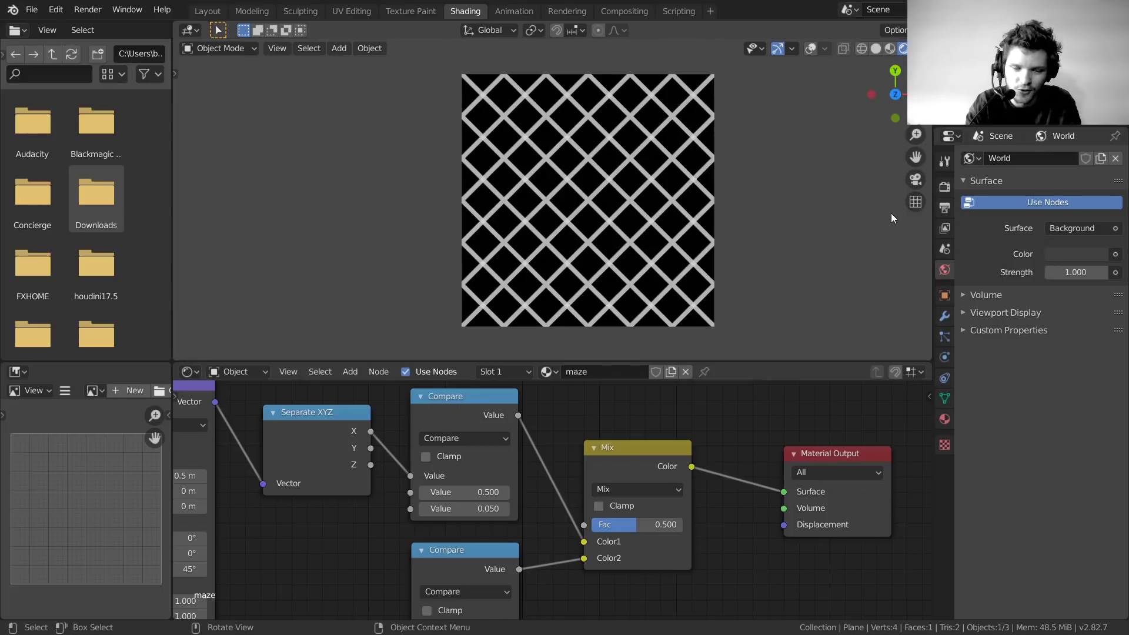
Test a lower Mix Fac, revert it to 0.500, and reposition the Mix node
{"action": "scroll", "coordinate": [622, 213], "scroll_direction": "up", "scroll_amount": 3}
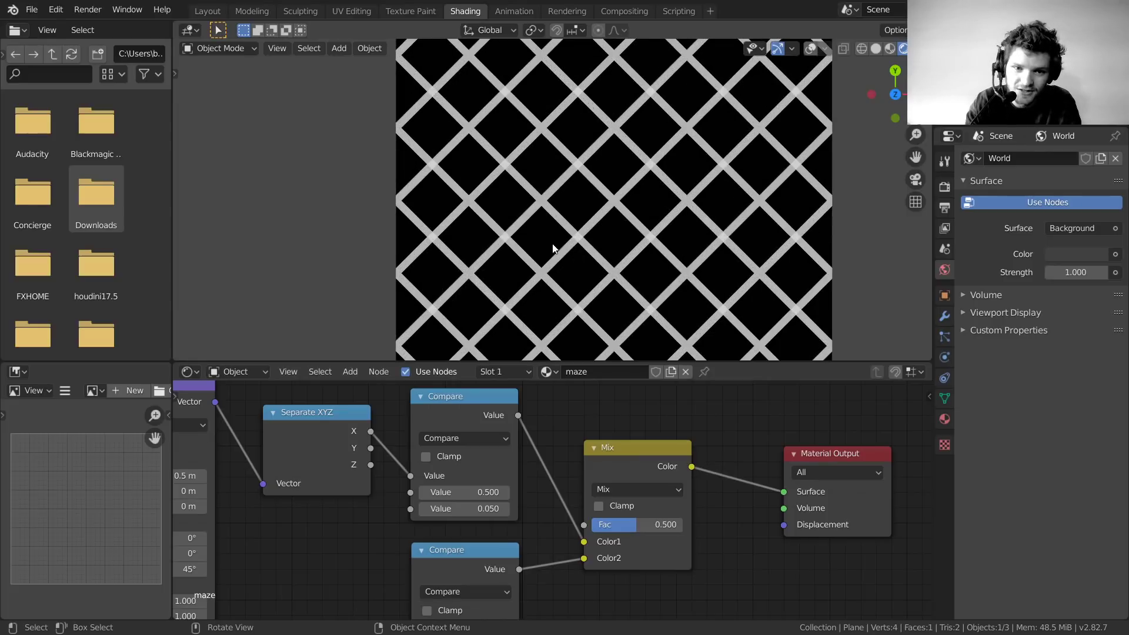
{"action": "scroll", "coordinate": [607, 463], "scroll_direction": "down", "scroll_amount": 3}
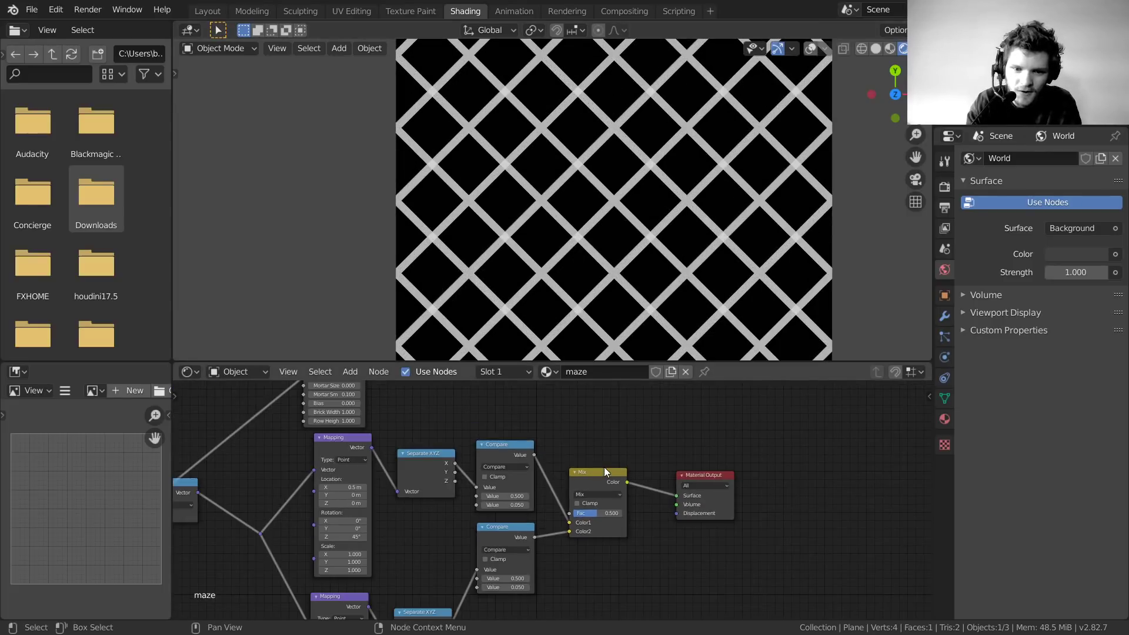
{"action": "scroll", "coordinate": [601, 482], "scroll_direction": "up", "scroll_amount": 3}
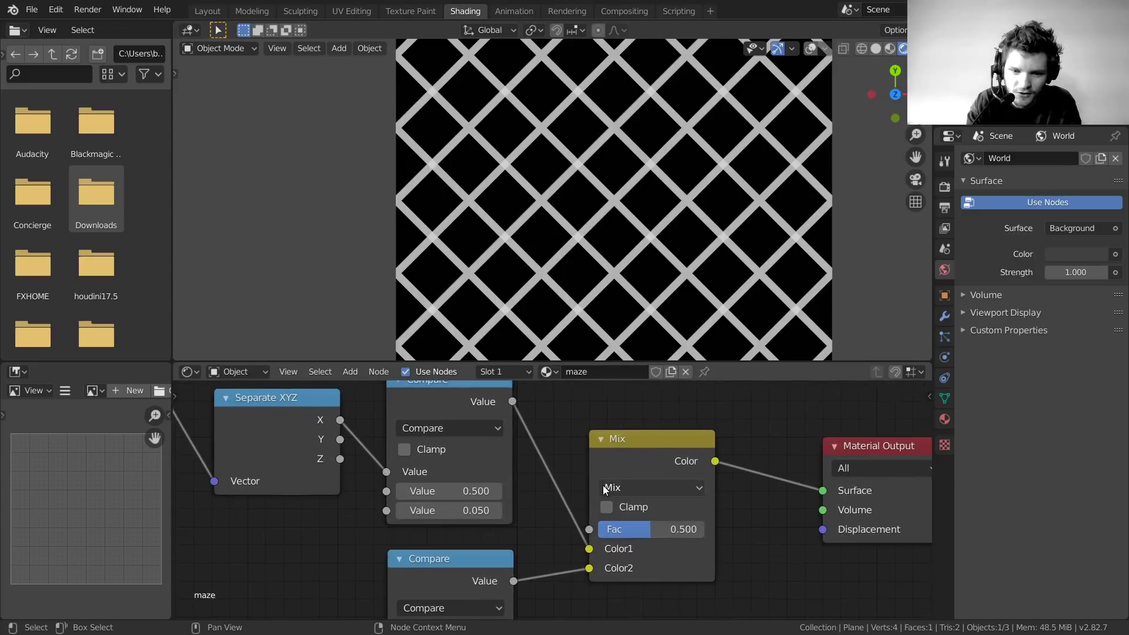
{"action": "left_click_drag", "start_coordinate": [649, 529], "coordinate": [704, 530]}
{"action": "key", "text": "ctrl+z"}
{"action": "left_click_drag", "start_coordinate": [636, 457], "coordinate": [654, 395]}
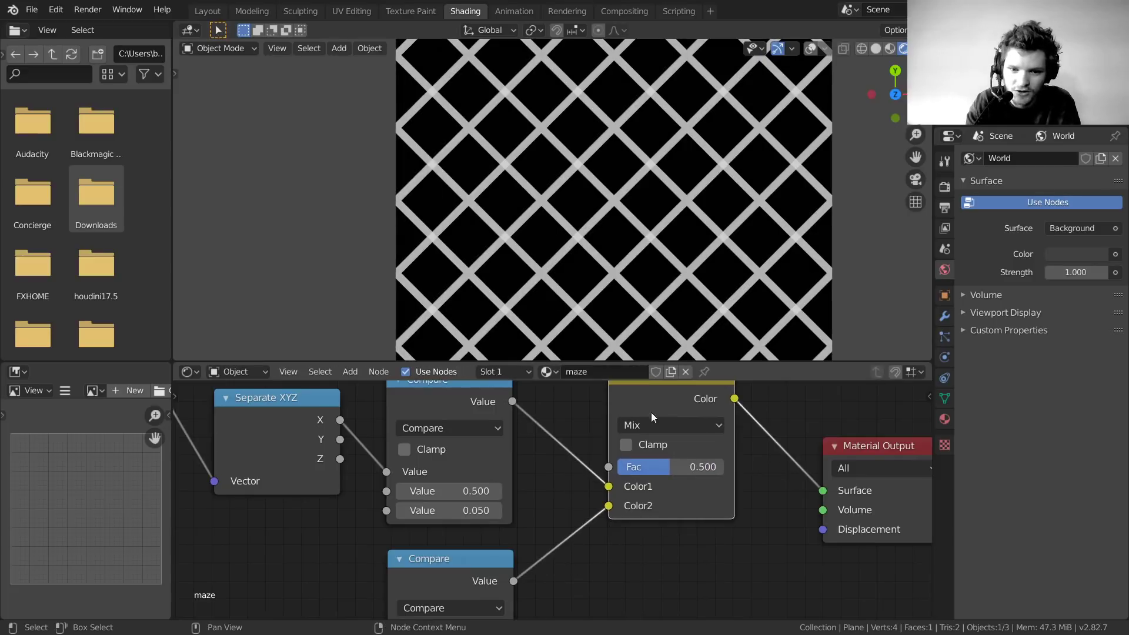
{"action": "scroll", "coordinate": [649, 416], "scroll_direction": "down", "scroll_amount": 9}
{"action": "middle_click_drag", "start_coordinate": [582, 460], "coordinate": [660, 563]}
{"action": "middle_click_drag", "start_coordinate": [565, 499], "coordinate": [557, 540]}
Feed the Brick Texture Color output into the Mix node's Fac
{"action": "left_click_drag", "start_coordinate": [419, 407], "coordinate": [621, 555]}
{"action": "middle_click_drag", "start_coordinate": [626, 560], "coordinate": [619, 538]}
{"action": "left_click_drag", "start_coordinate": [651, 564], "coordinate": [587, 432]}
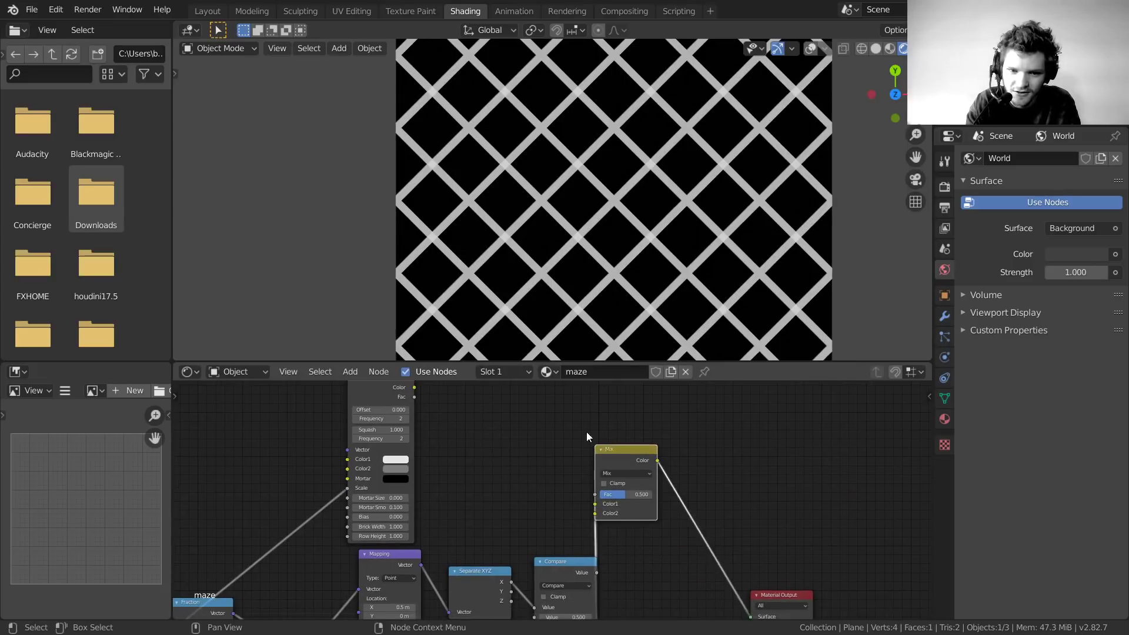
{"action": "middle_click_drag", "start_coordinate": [432, 387], "coordinate": [482, 468]}
{"action": "left_click_drag", "start_coordinate": [463, 467], "coordinate": [645, 574]}
{"action": "left_click_drag", "start_coordinate": [657, 534], "coordinate": [681, 608]}
Zoom and pan the viewport to inspect the diagonal grey lattice on the plane
{"action": "scroll", "coordinate": [539, 237], "scroll_direction": "up", "scroll_amount": 5}
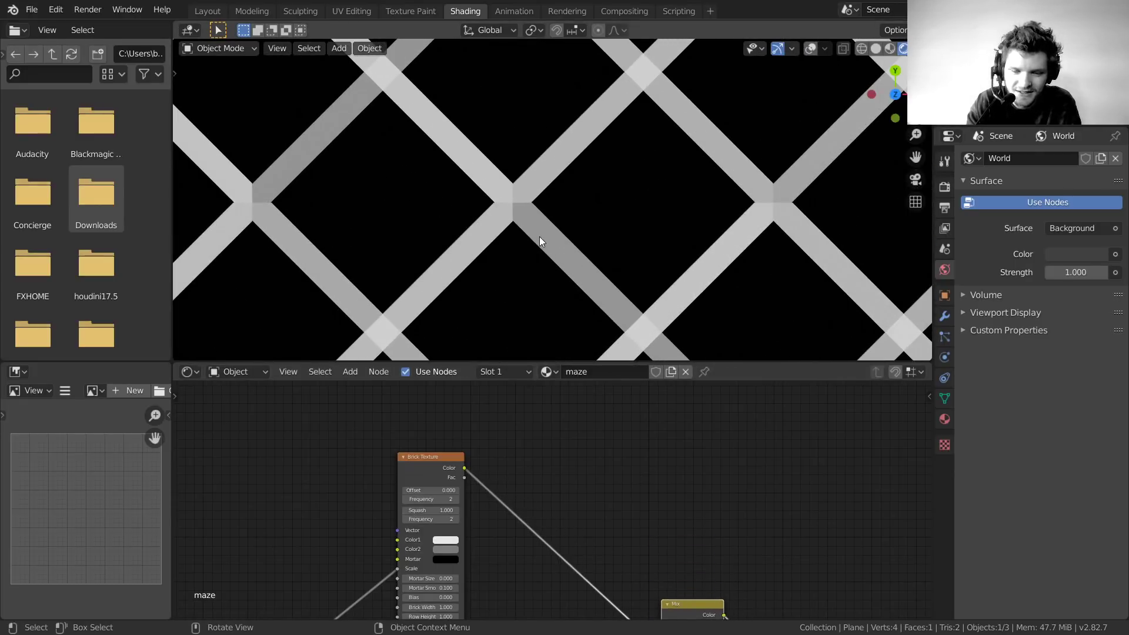
{"action": "scroll", "coordinate": [552, 251], "scroll_direction": "up", "scroll_amount": 2}
{"action": "middle_click_drag", "start_coordinate": [657, 212], "coordinate": [682, 141], "text": "shift"}
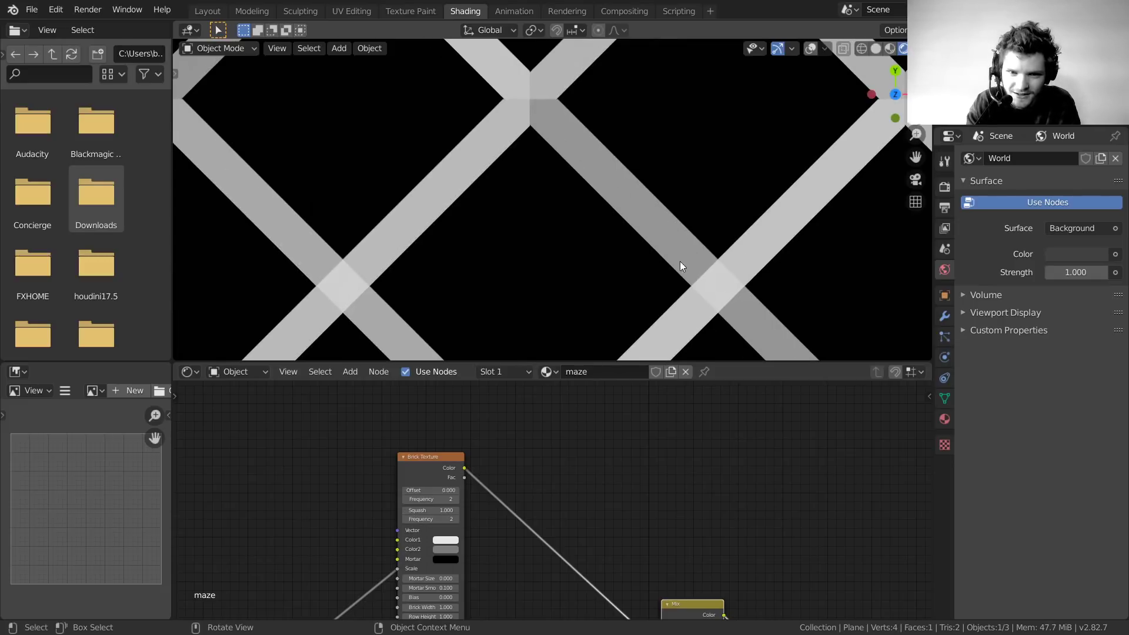
{"action": "scroll", "coordinate": [629, 199], "scroll_direction": "down", "scroll_amount": 6}
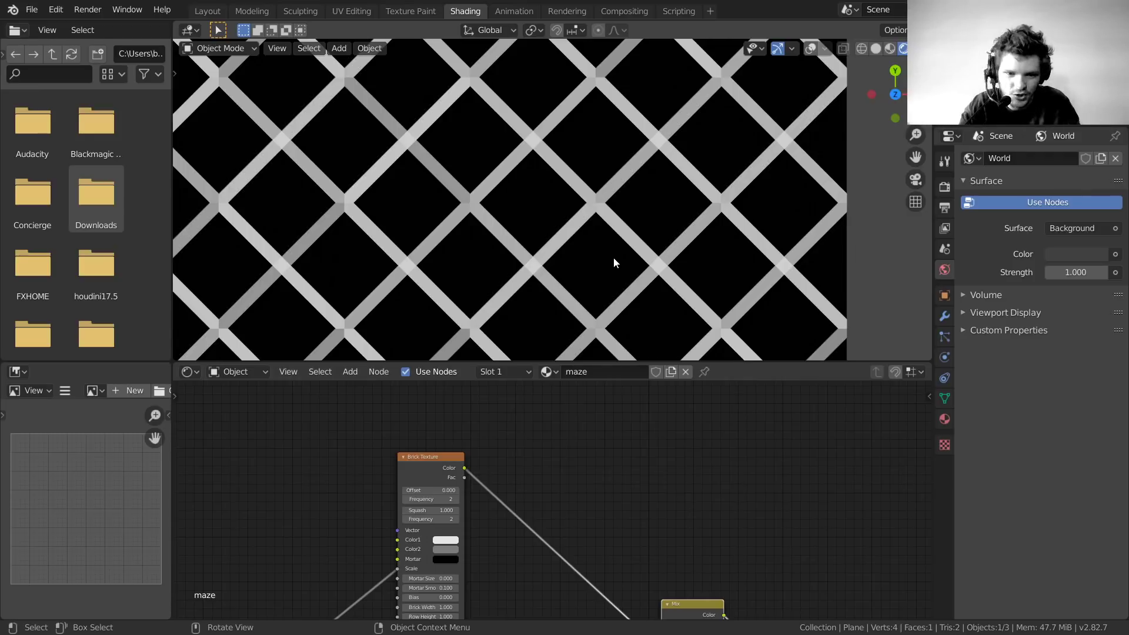
{"action": "scroll", "coordinate": [560, 429], "scroll_direction": "up", "scroll_amount": 2}
Preview the Brick Texture colour and insert a Math node onto its link
{"action": "left_click", "coordinate": [394, 438], "text": "ctrl+shift"}
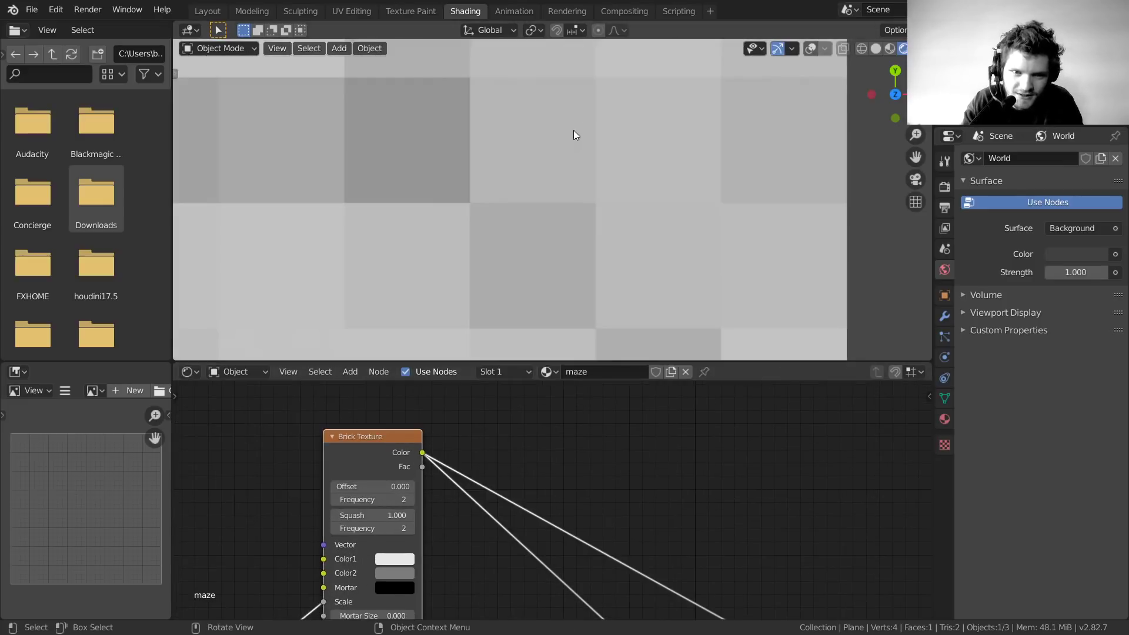
{"action": "scroll", "coordinate": [569, 141], "scroll_direction": "down", "scroll_amount": 6}
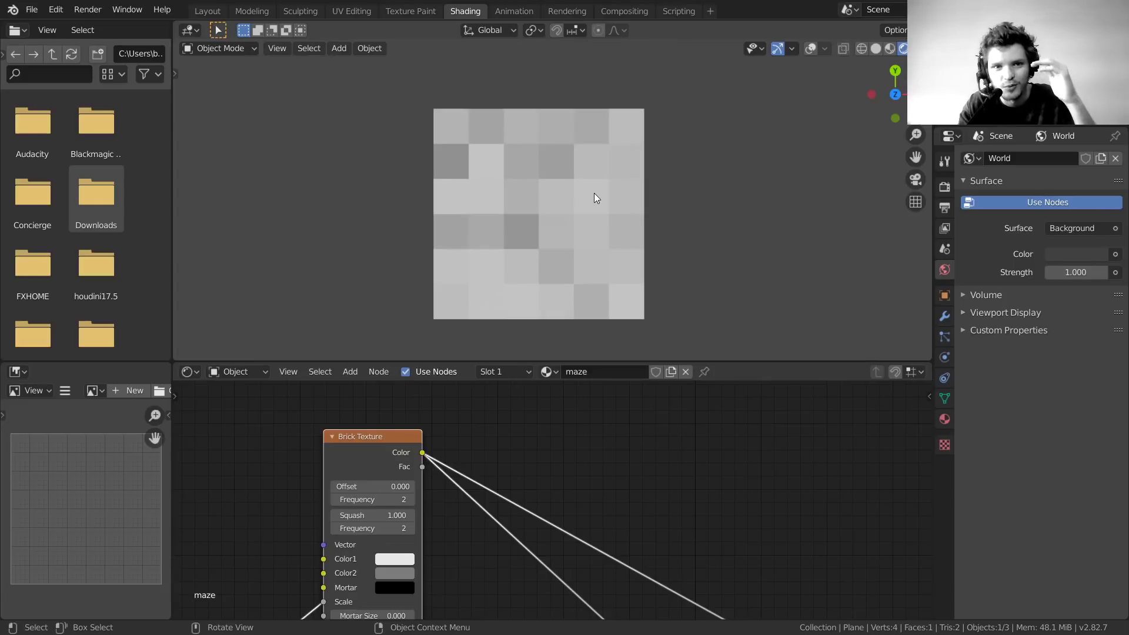
{"action": "scroll", "coordinate": [537, 484], "scroll_direction": "up", "scroll_amount": 2}
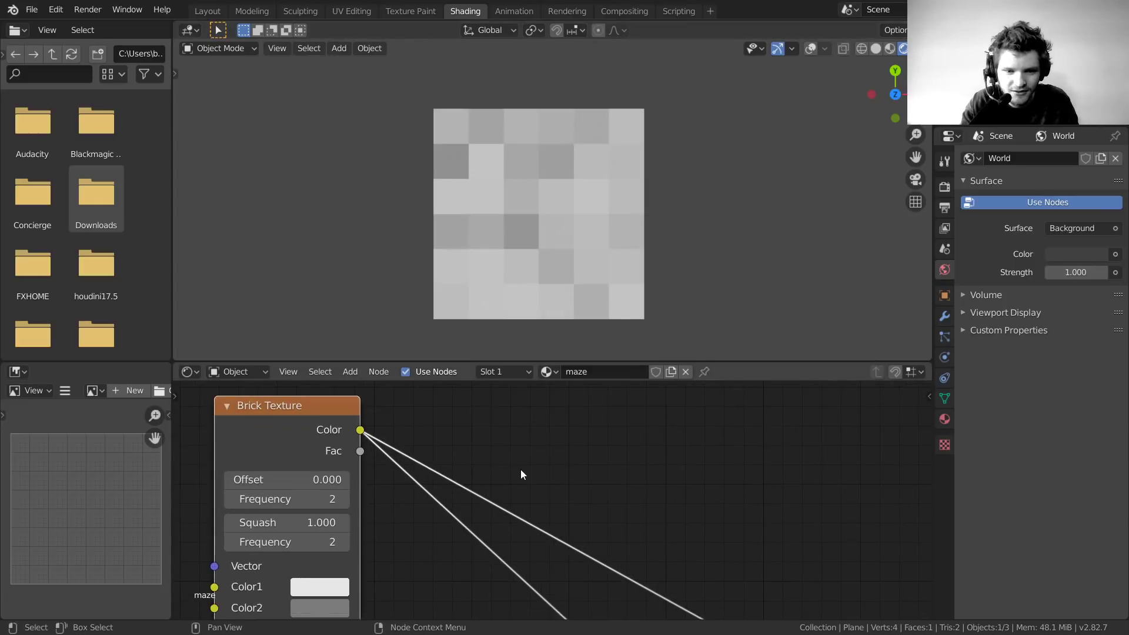
{"action": "key", "text": "shift+a"}
{"action": "left_click", "coordinate": [502, 434]}
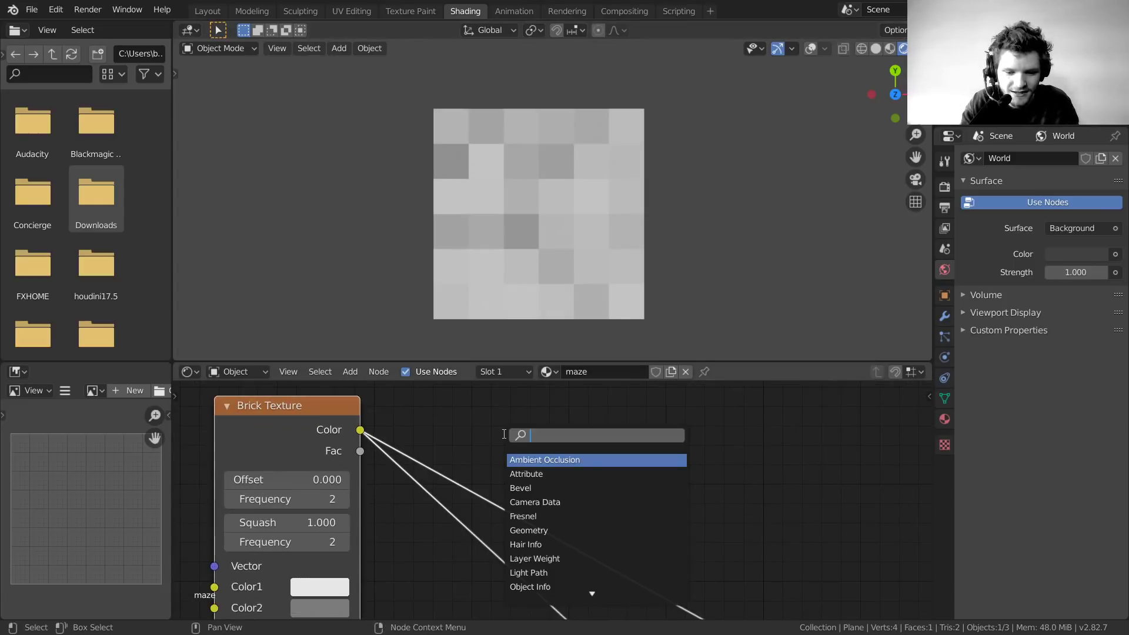
{"action": "type", "text": "math"}
{"action": "key", "text": "Return"}
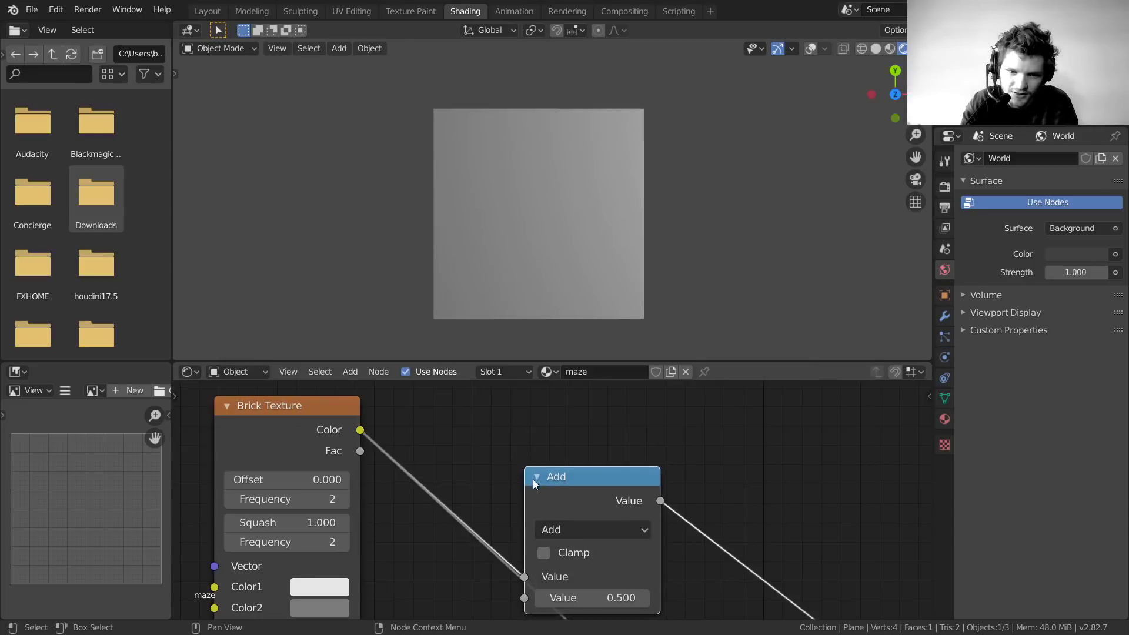
{"action": "left_click", "coordinate": [538, 412]}
Set the Math node to Greater Than at 0.500, muting and unmuting it to compare
{"action": "left_click", "coordinate": [551, 454]}
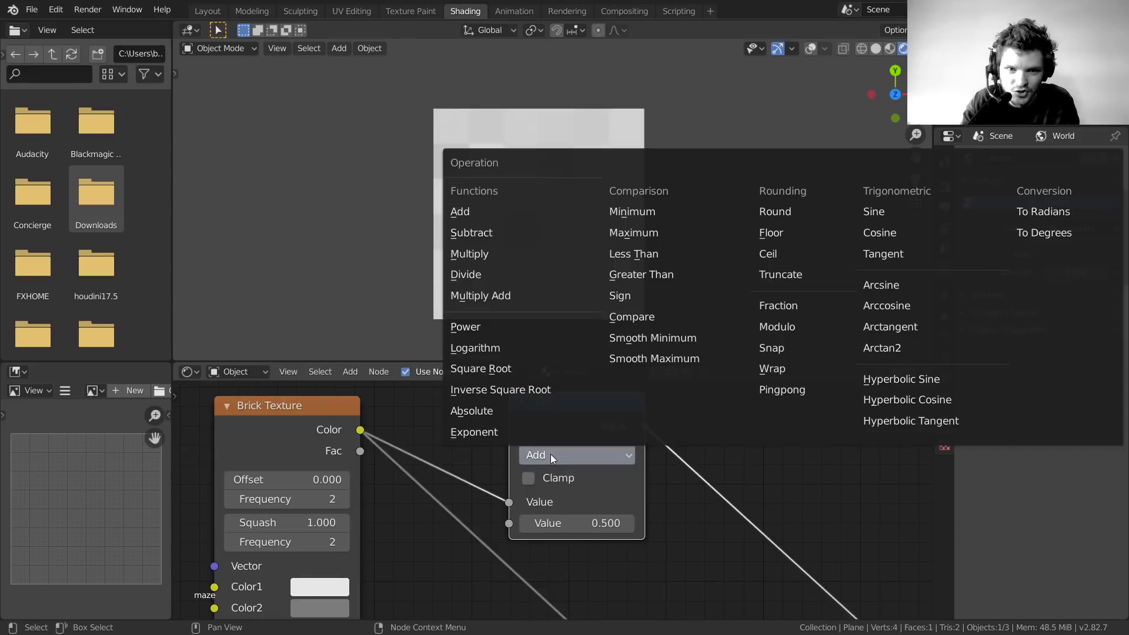
{"action": "key", "text": "g"}
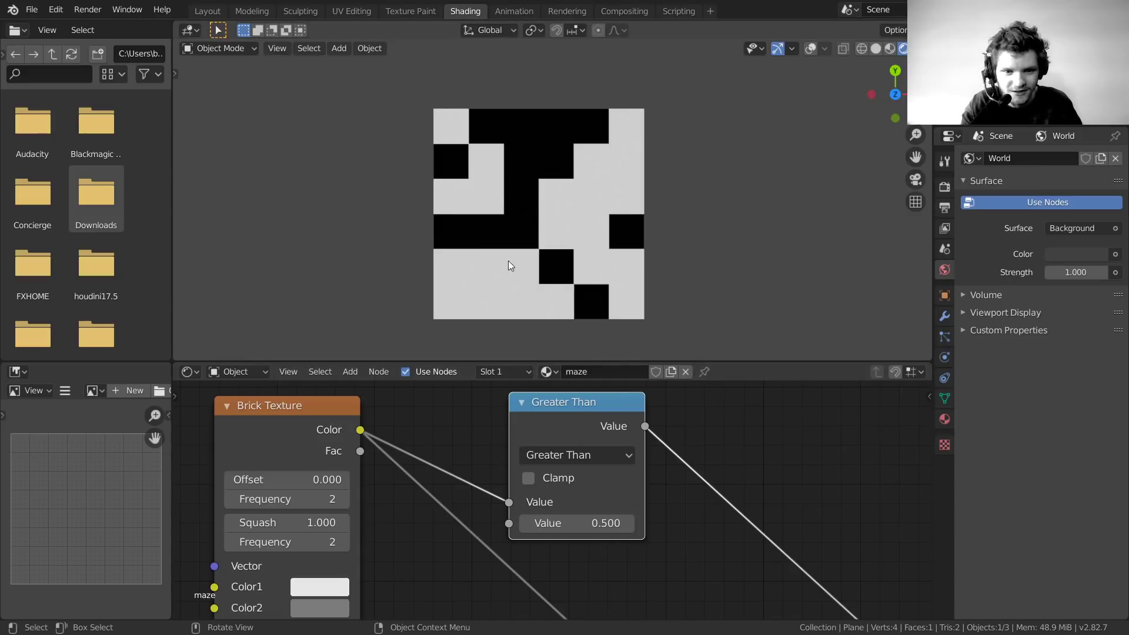
{"action": "key", "text": "m"}
{"action": "scroll", "coordinate": [507, 213], "scroll_direction": "down", "scroll_amount": 1}
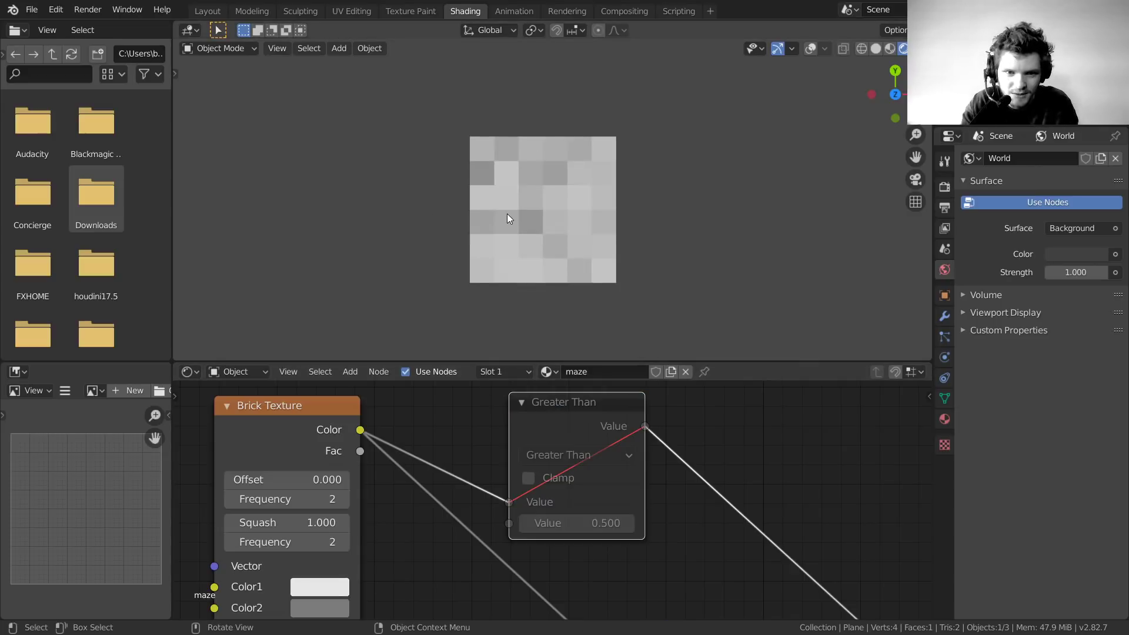
{"action": "scroll", "coordinate": [529, 271], "scroll_direction": "up", "scroll_amount": 2}
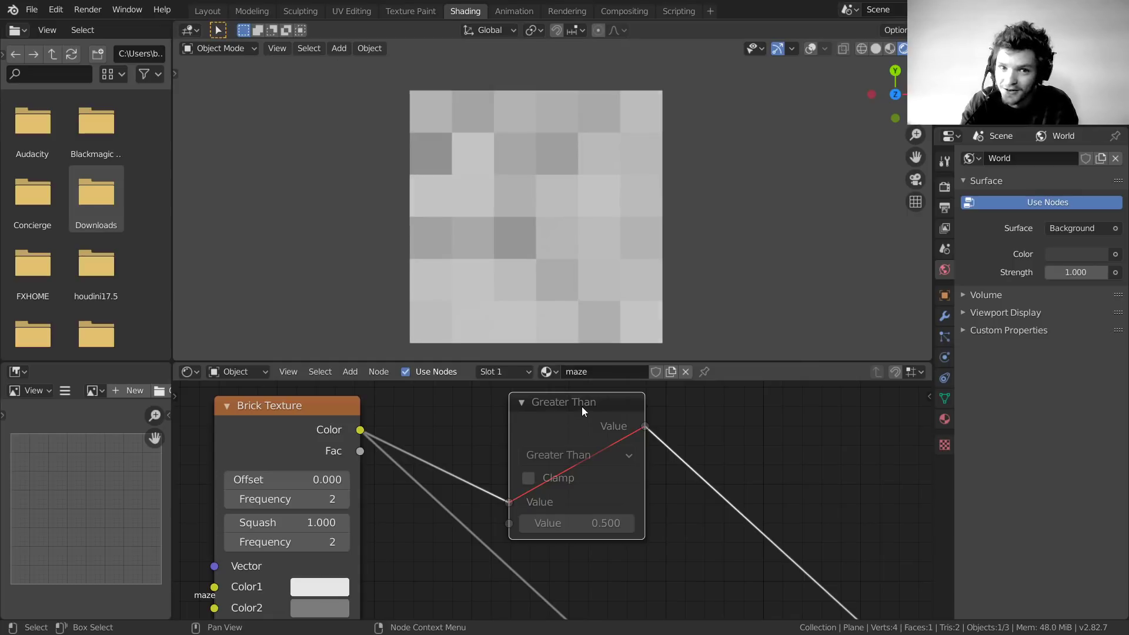
{"action": "key", "text": "m"}
{"action": "middle_click_drag", "start_coordinate": [341, 495], "coordinate": [632, 324]}
{"action": "scroll", "coordinate": [461, 496], "scroll_direction": "down", "scroll_amount": 4}
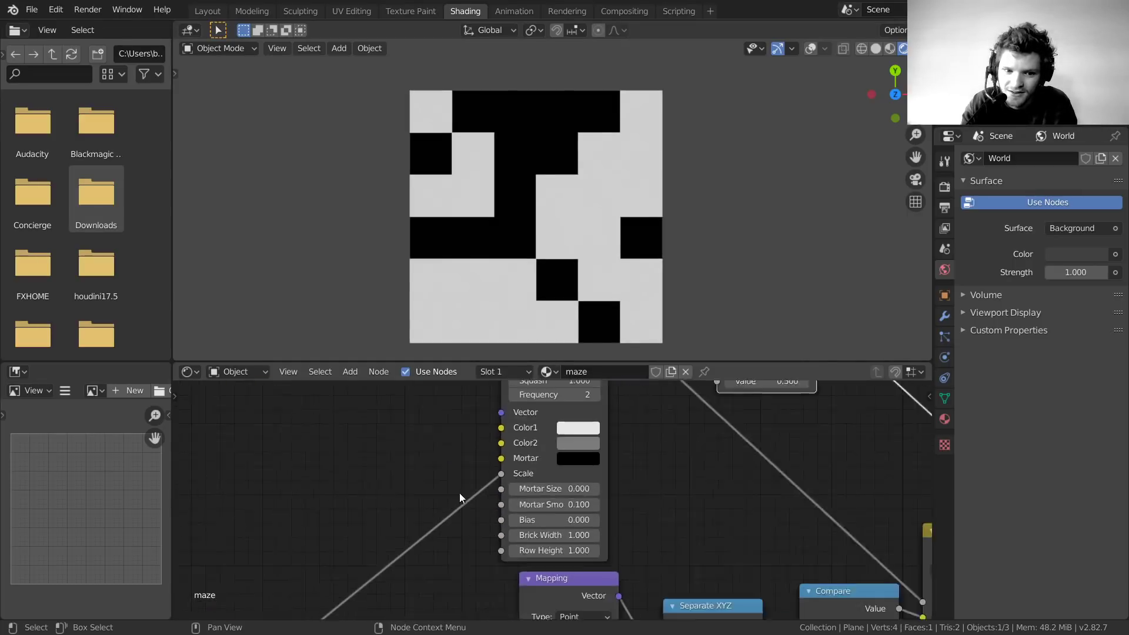
{"action": "middle_click_drag", "start_coordinate": [461, 496], "coordinate": [580, 445]}
{"action": "scroll", "coordinate": [378, 529], "scroll_direction": "down", "scroll_amount": 4}
{"action": "scroll", "coordinate": [462, 500], "scroll_direction": "up", "scroll_amount": 3}
{"action": "middle_click_drag", "start_coordinate": [378, 530], "coordinate": [706, 521]}
Try a denser scale Value, then revert it to 6.000
{"action": "scroll", "coordinate": [461, 501], "scroll_direction": "up", "scroll_amount": 1}
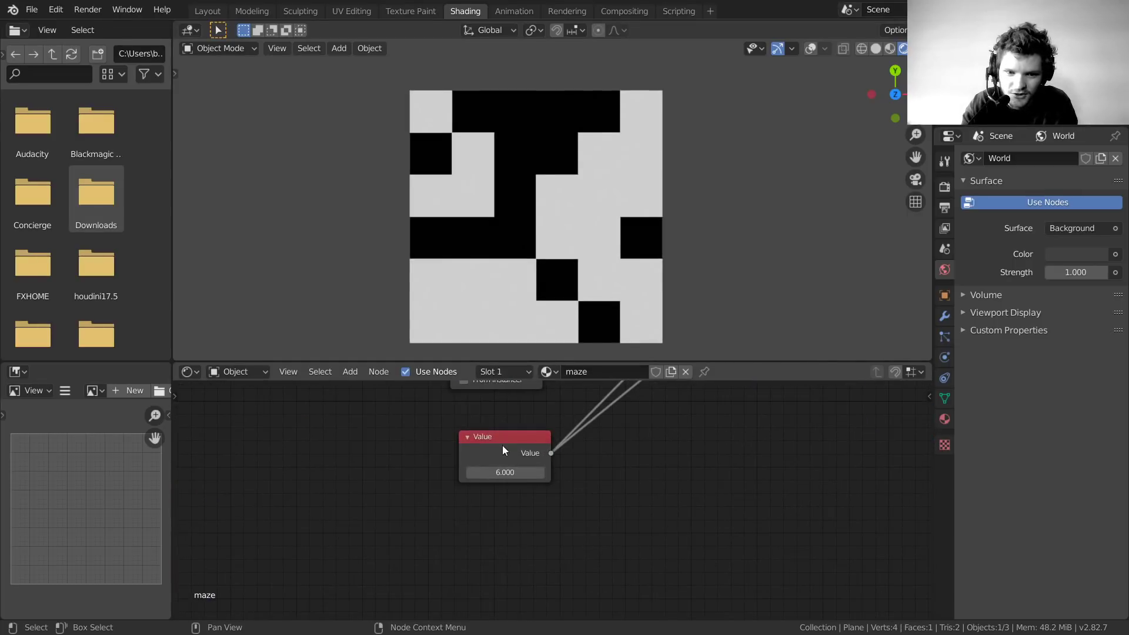
{"action": "left_click_drag", "start_coordinate": [503, 472], "coordinate": [1117, 472]}
{"action": "key", "text": "ctrl+z"}
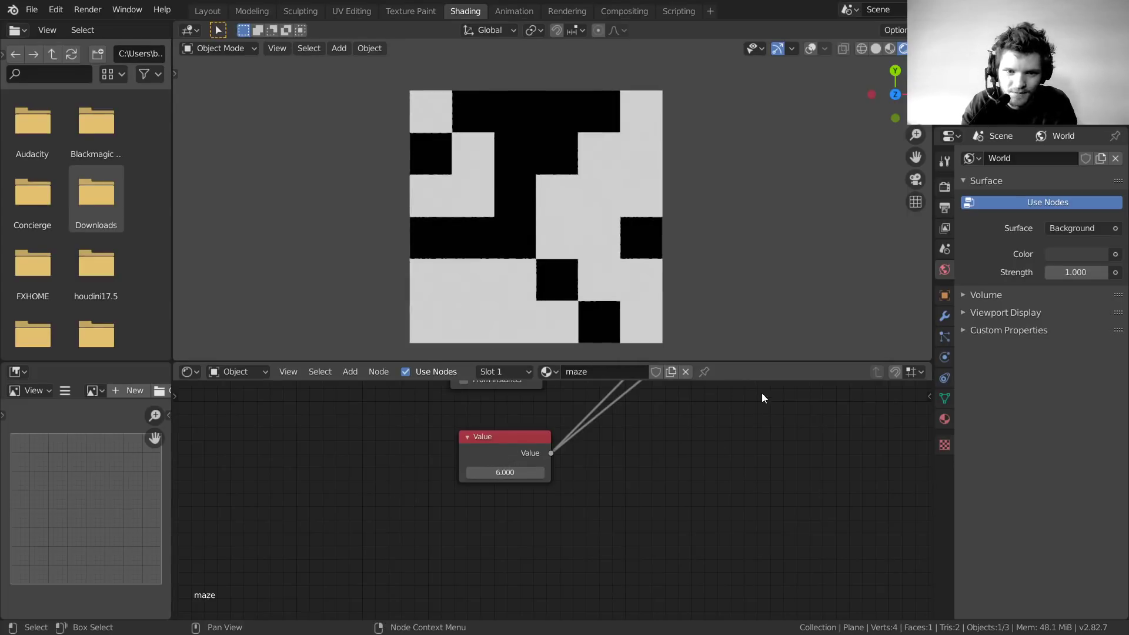
{"action": "middle_click_drag", "start_coordinate": [761, 396], "coordinate": [677, 615]}
{"action": "scroll", "coordinate": [876, 458], "scroll_direction": "down", "scroll_amount": 4}
{"action": "middle_click_drag", "start_coordinate": [882, 458], "coordinate": [793, 607]}
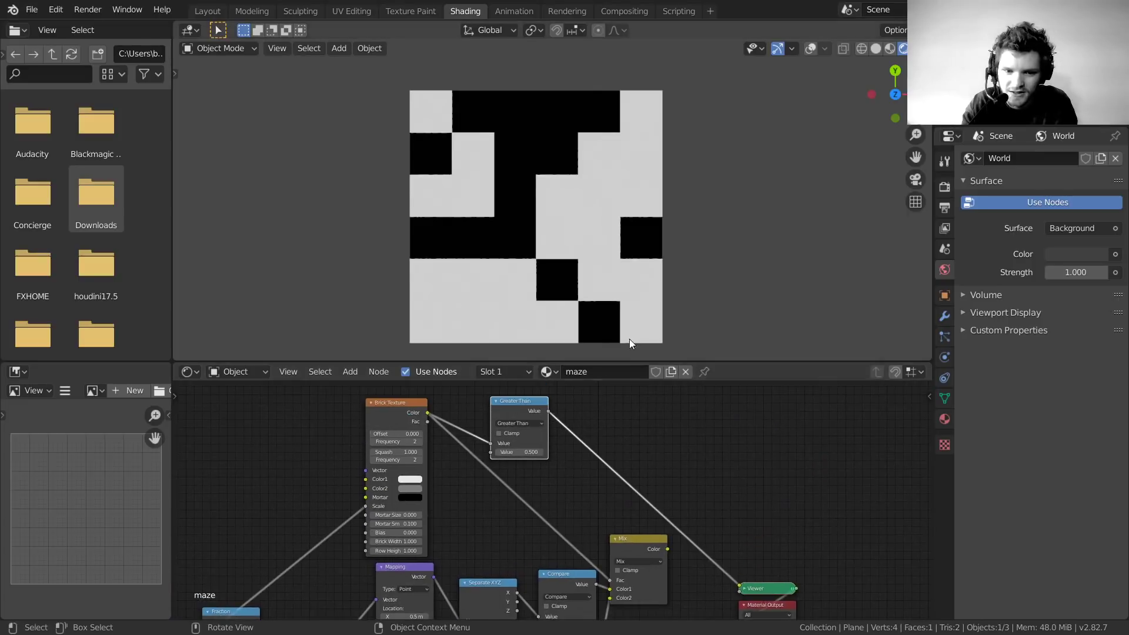
Link the Greater Than result to the Mix Fac and preview the Mix colour on the plane
{"action": "left_click_drag", "start_coordinate": [550, 411], "coordinate": [609, 580]}
{"action": "middle_click_drag", "start_coordinate": [705, 549], "coordinate": [601, 484]}
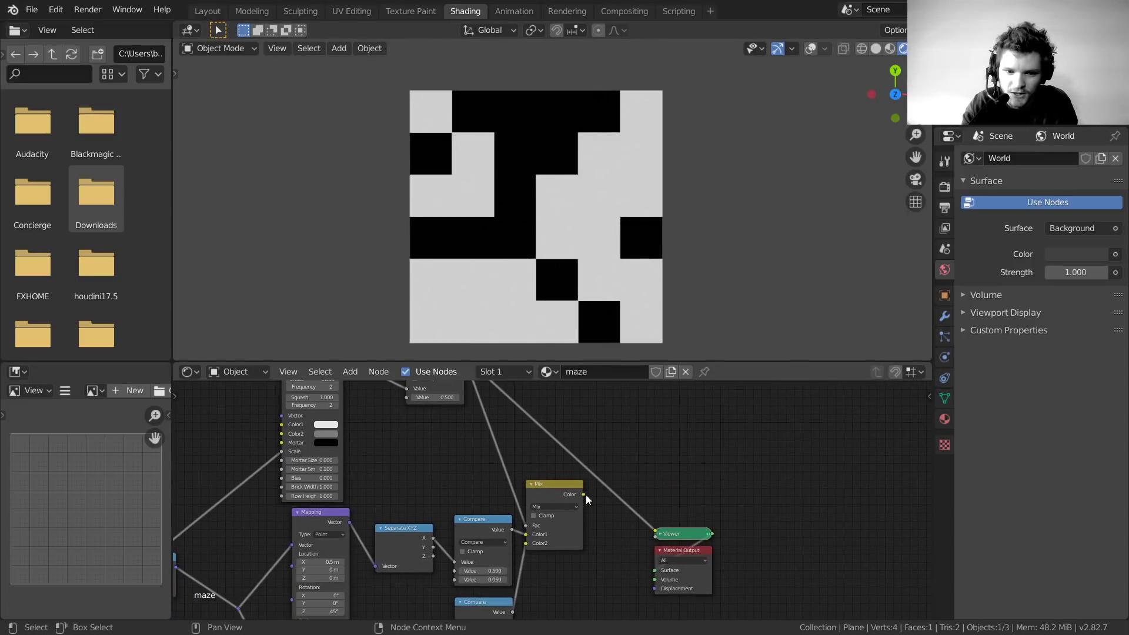
{"action": "left_click_drag", "start_coordinate": [585, 495], "coordinate": [672, 546]}
{"action": "left_click", "coordinate": [673, 535]}
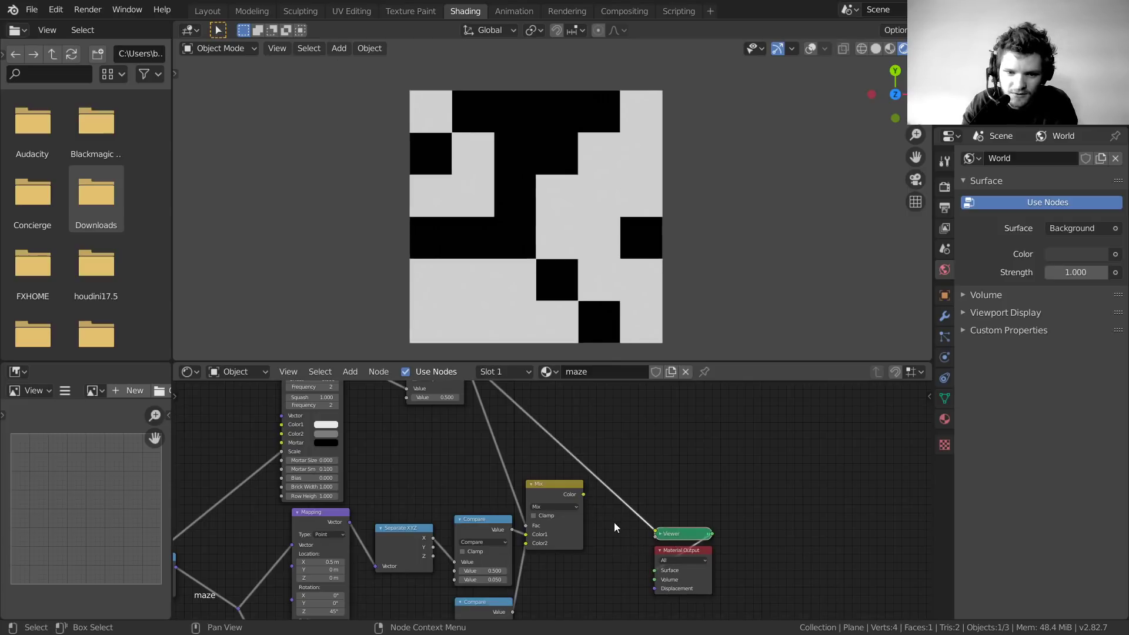
{"action": "left_click", "coordinate": [562, 488], "text": "ctrl+shift"}
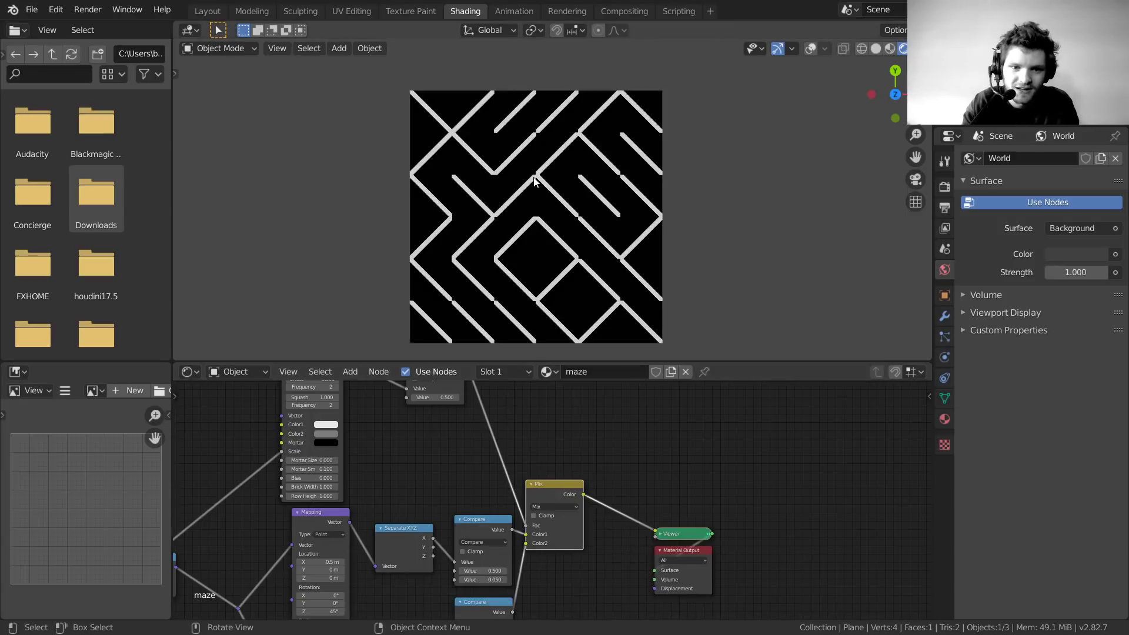
{"action": "middle_click_drag", "start_coordinate": [422, 520], "coordinate": [939, 378]}
{"action": "scroll", "coordinate": [396, 601], "scroll_direction": "up", "scroll_amount": 2}
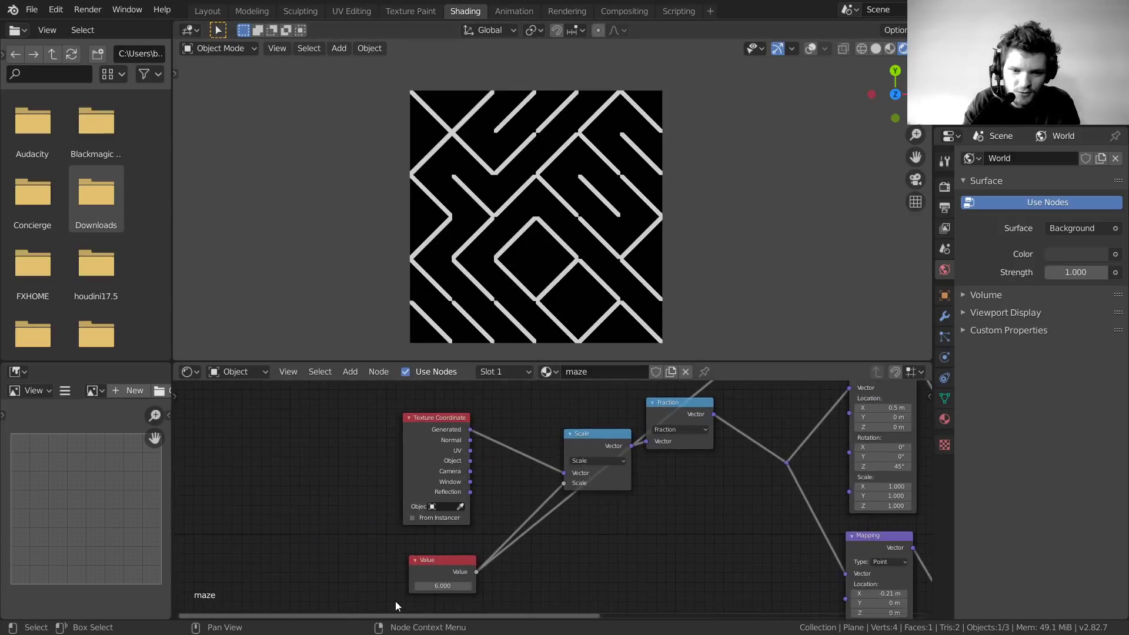
{"action": "scroll", "coordinate": [396, 606], "scroll_direction": "up", "scroll_amount": 2}
Raise the maze scale Value from 6.000 to 31.400 for a much denser maze
{"action": "mouse_move", "coordinate": [434, 541]}
{"action": "left_mouse_down"}
{"action": "mouse_move", "coordinate": [505, 541]}
{"action": "mouse_move", "coordinate": [433, 545]}
{"action": "left_mouse_up"}
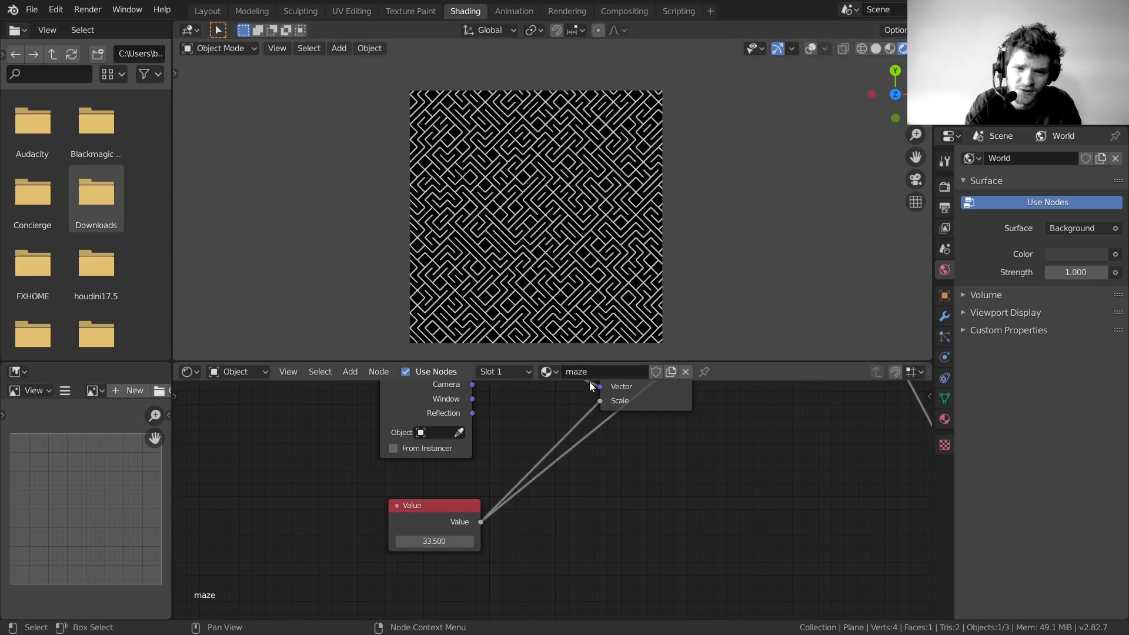
{"action": "scroll", "coordinate": [545, 200], "scroll_direction": "up", "scroll_amount": 10}
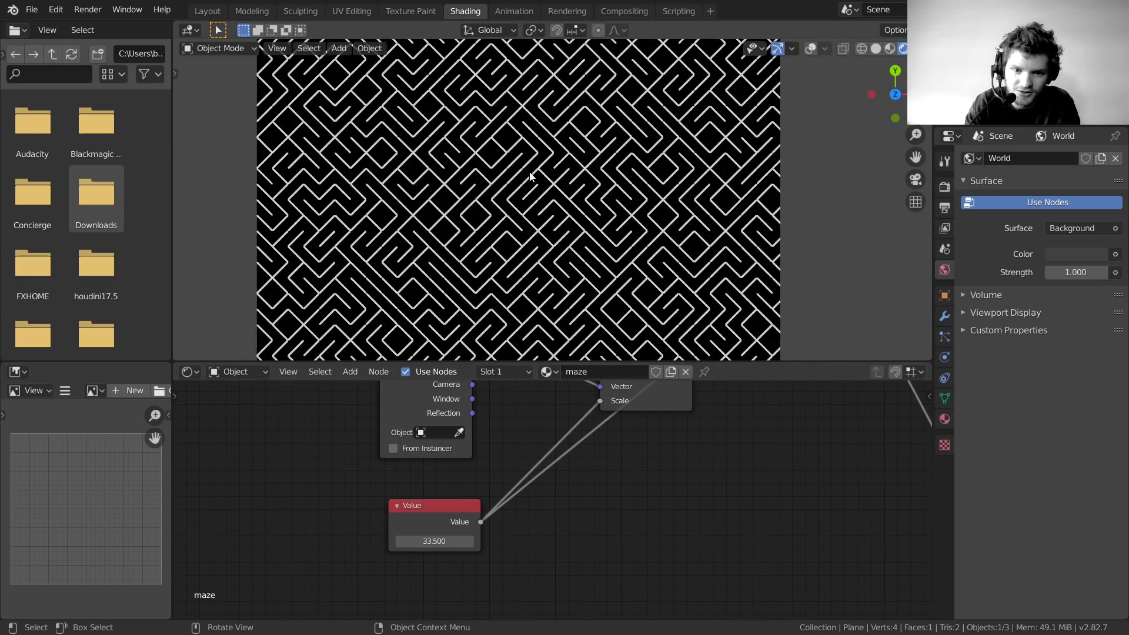
{"action": "scroll", "coordinate": [529, 171], "scroll_direction": "down", "scroll_amount": 10}
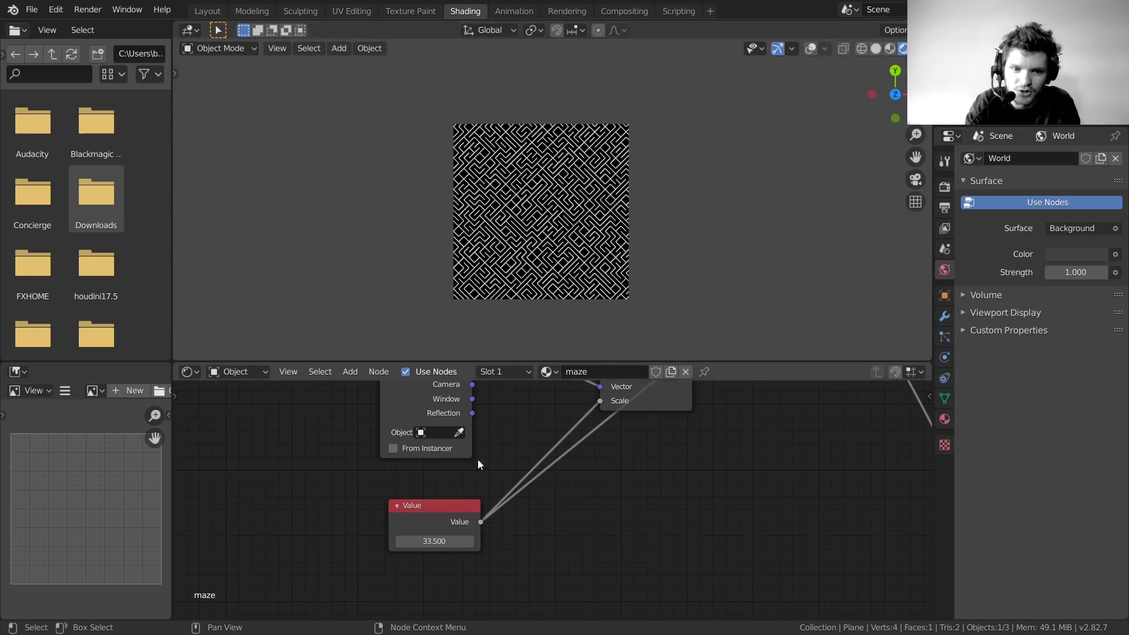
{"action": "mouse_move", "coordinate": [435, 537]}
{"action": "left_mouse_down"}
{"action": "mouse_move", "coordinate": [403, 537]}
{"action": "mouse_move", "coordinate": [432, 541]}
{"action": "left_mouse_up"}
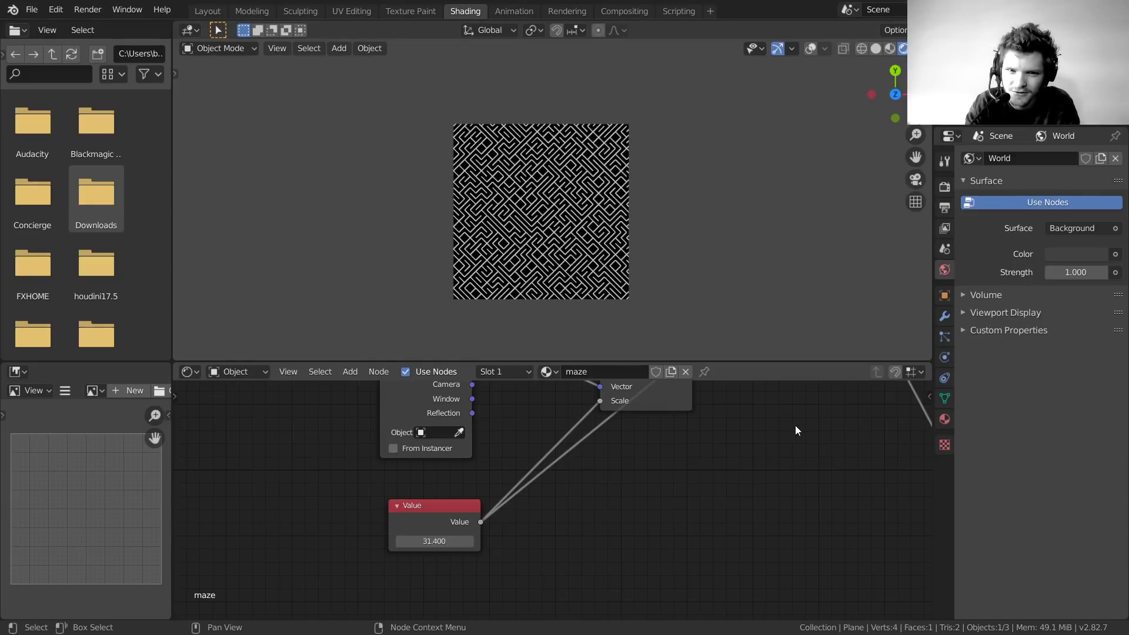
{"action": "scroll", "coordinate": [466, 201], "scroll_direction": "up", "scroll_amount": 4}
{"action": "middle_click_drag", "start_coordinate": [779, 464], "coordinate": [461, 449]}
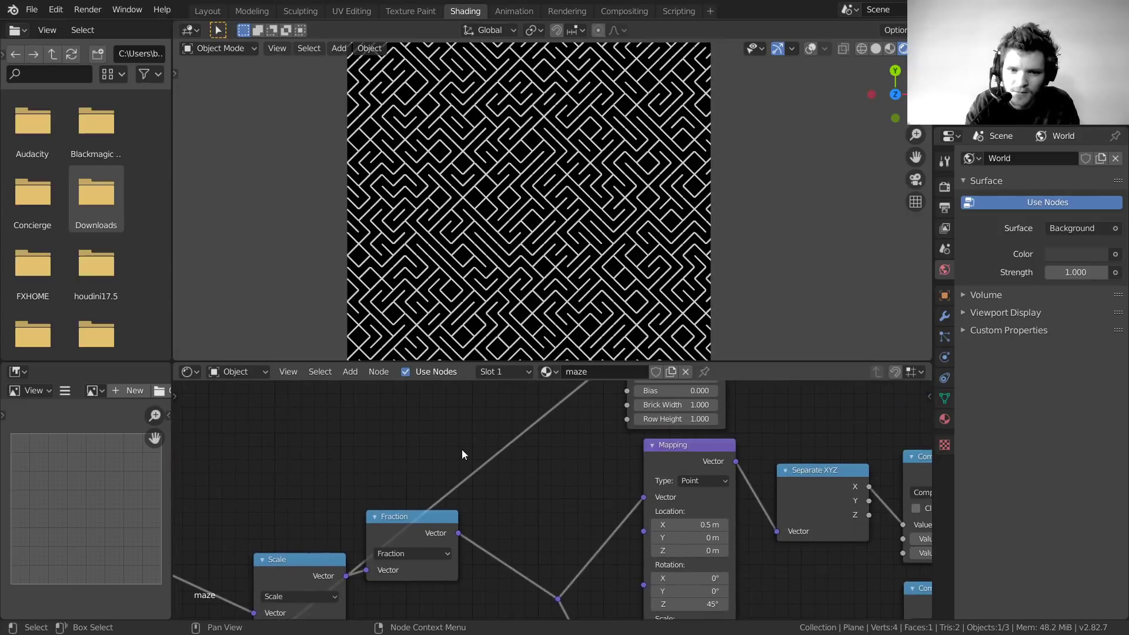
Adjust the Brick Texture Bias and preview the Greater Than output on the plane
{"action": "middle_click_drag", "start_coordinate": [578, 464], "coordinate": [510, 577]}
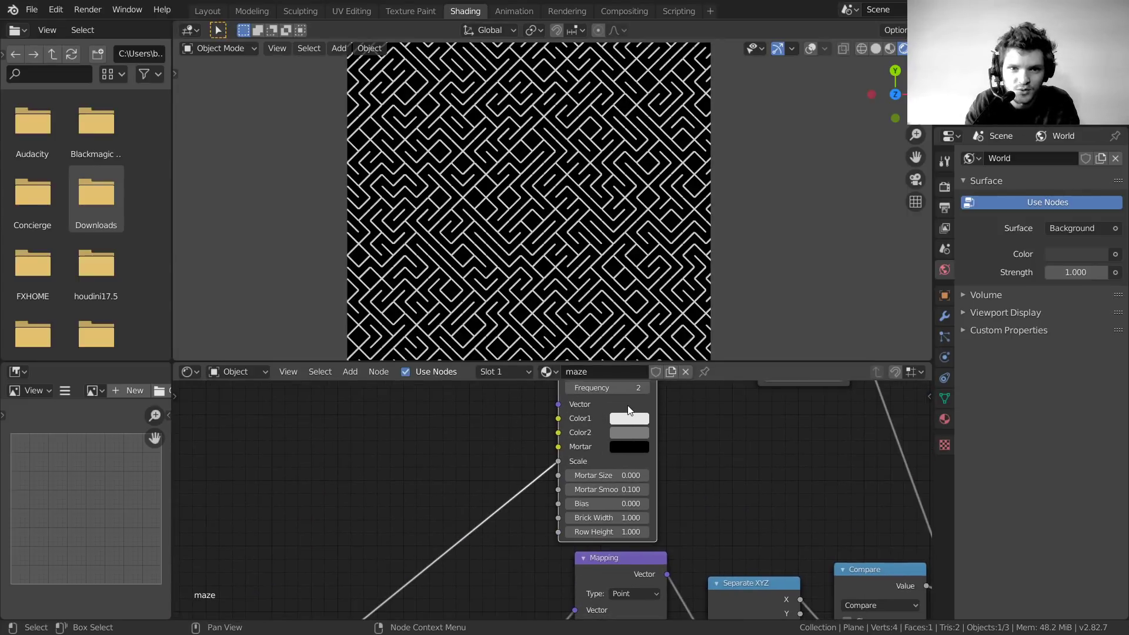
{"action": "left_click_drag", "start_coordinate": [625, 410], "coordinate": [631, 408]}
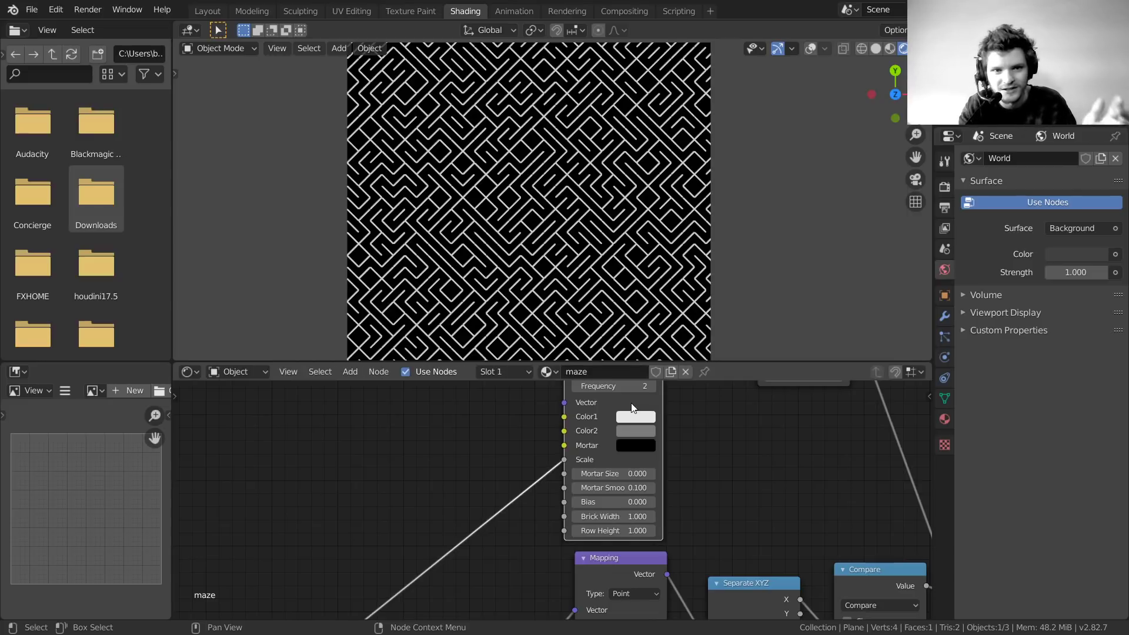
{"action": "scroll", "coordinate": [623, 439], "scroll_direction": "up", "scroll_amount": 3}
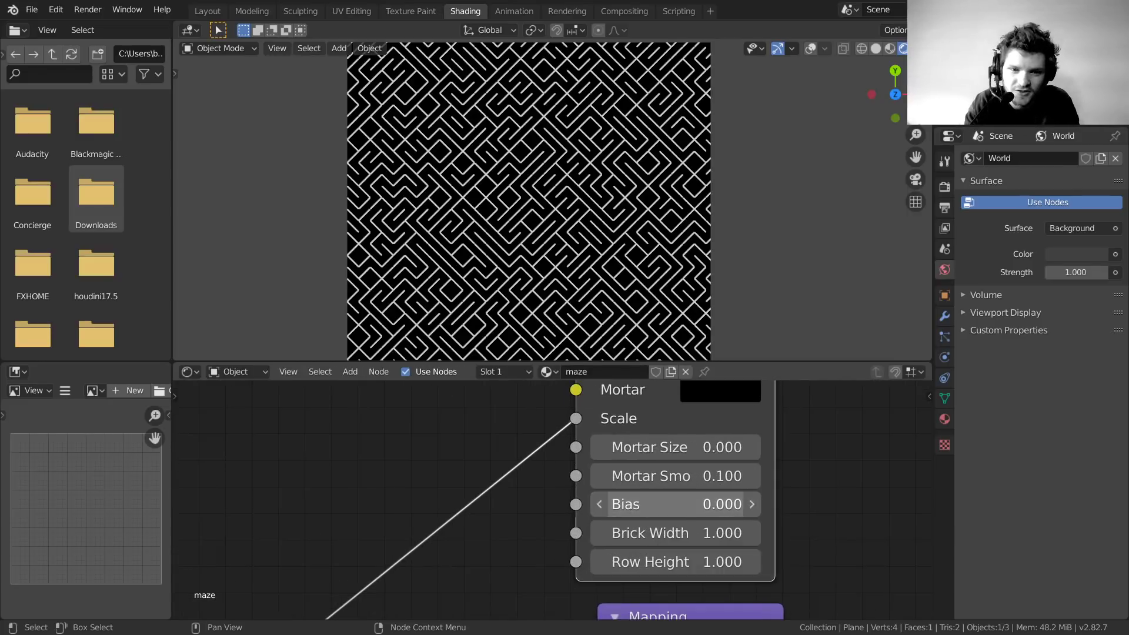
{"action": "left_click_drag", "start_coordinate": [686, 504], "coordinate": [721, 504]}
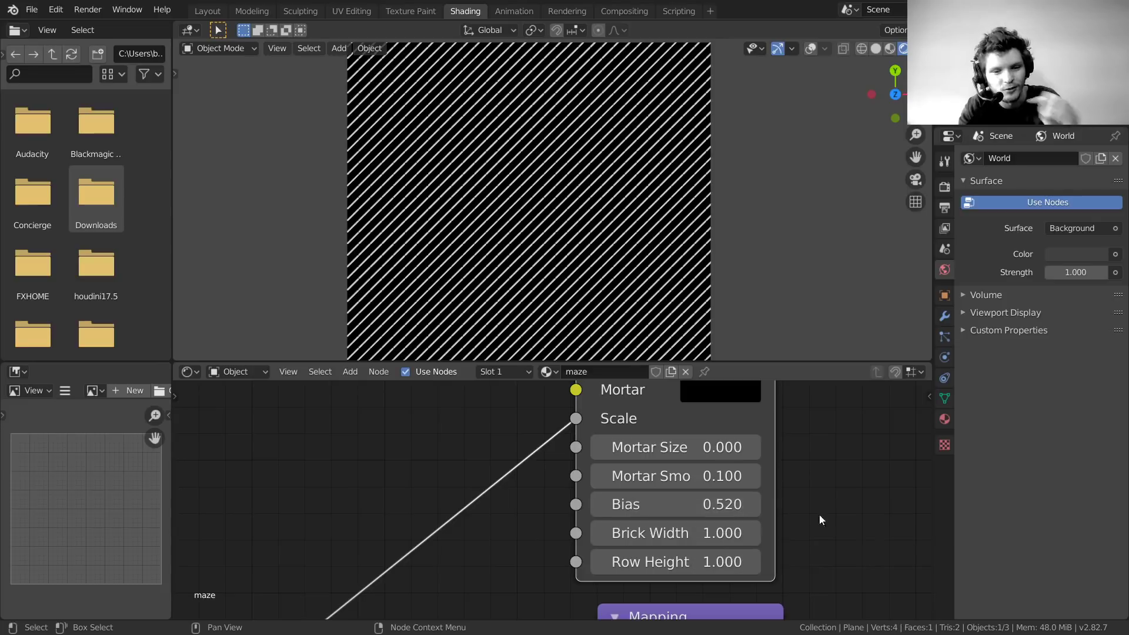
{"action": "middle_click_drag", "start_coordinate": [823, 518], "coordinate": [496, 406]}
{"action": "scroll", "coordinate": [629, 518], "scroll_direction": "down", "scroll_amount": 8}
{"action": "middle_click_drag", "start_coordinate": [659, 438], "coordinate": [600, 470]}
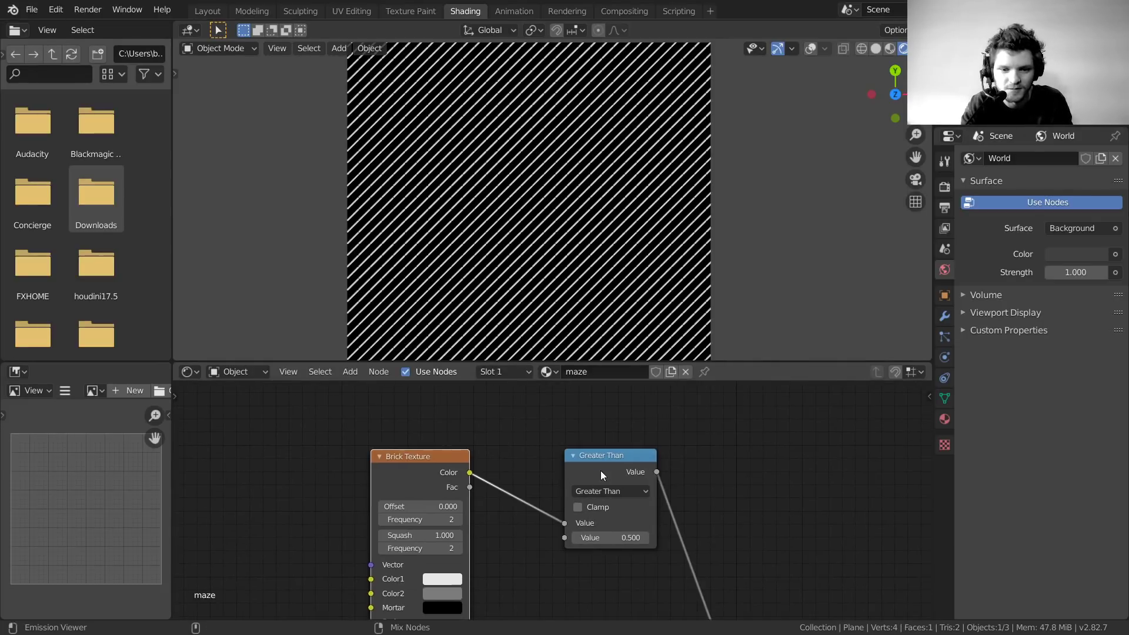
{"action": "left_click", "coordinate": [600, 463], "text": "ctrl+shift"}
{"action": "middle_click_drag", "start_coordinate": [447, 482], "coordinate": [568, 588]}
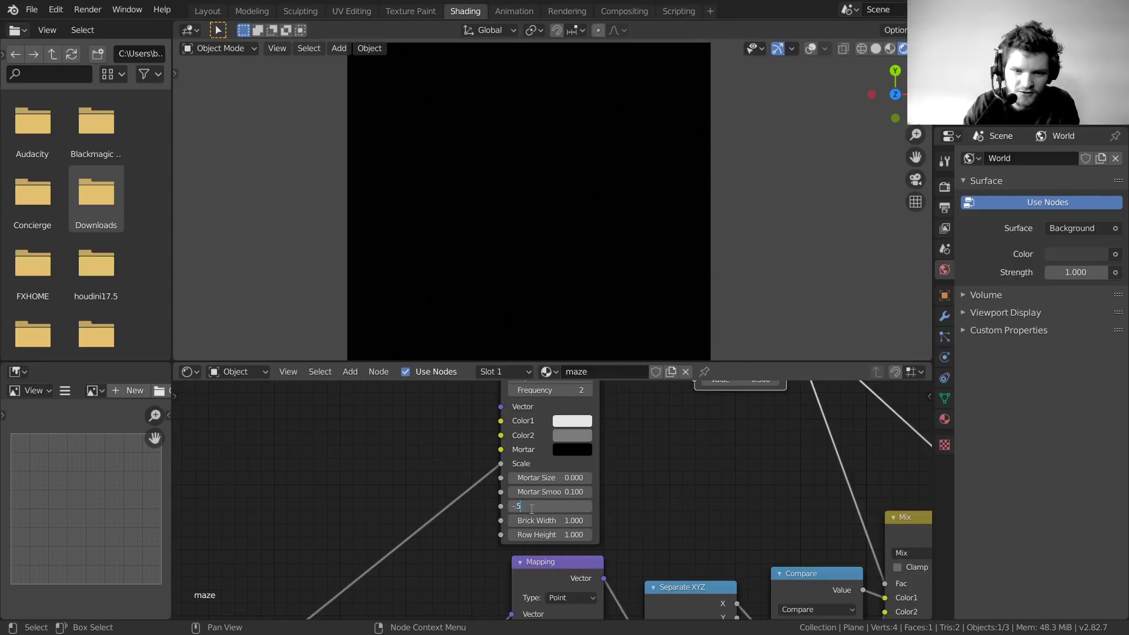
{"action": "key", "text": "Return"}
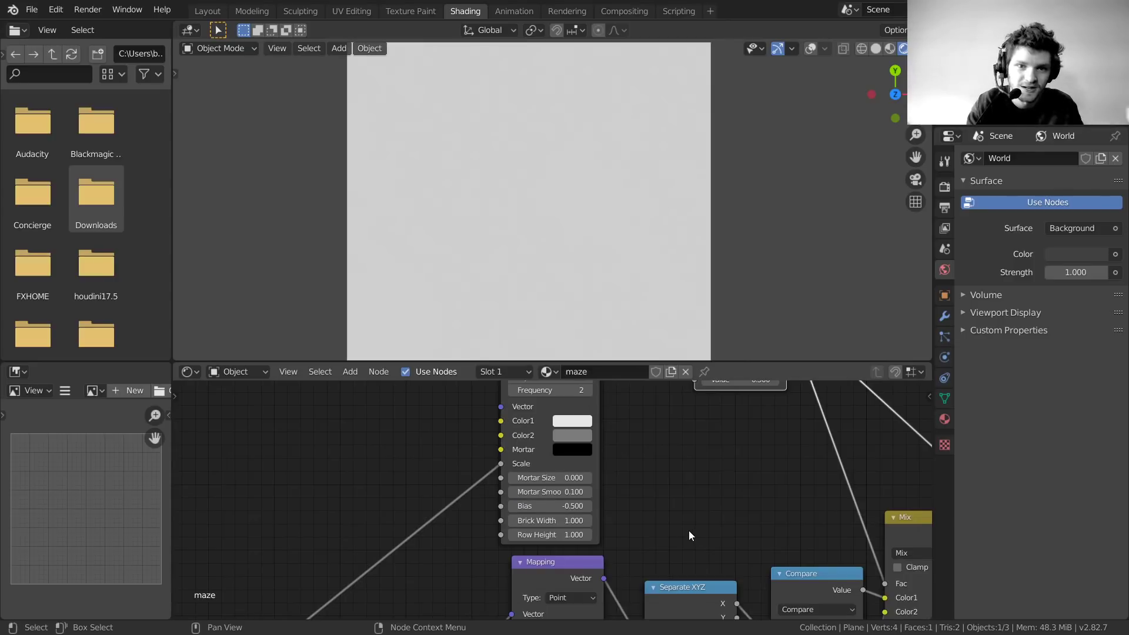
Fine-tune the Brick Texture Bias to -0.050 and preview the Mix result as a maze
{"action": "middle_click_drag", "start_coordinate": [689, 530], "coordinate": [556, 513]}
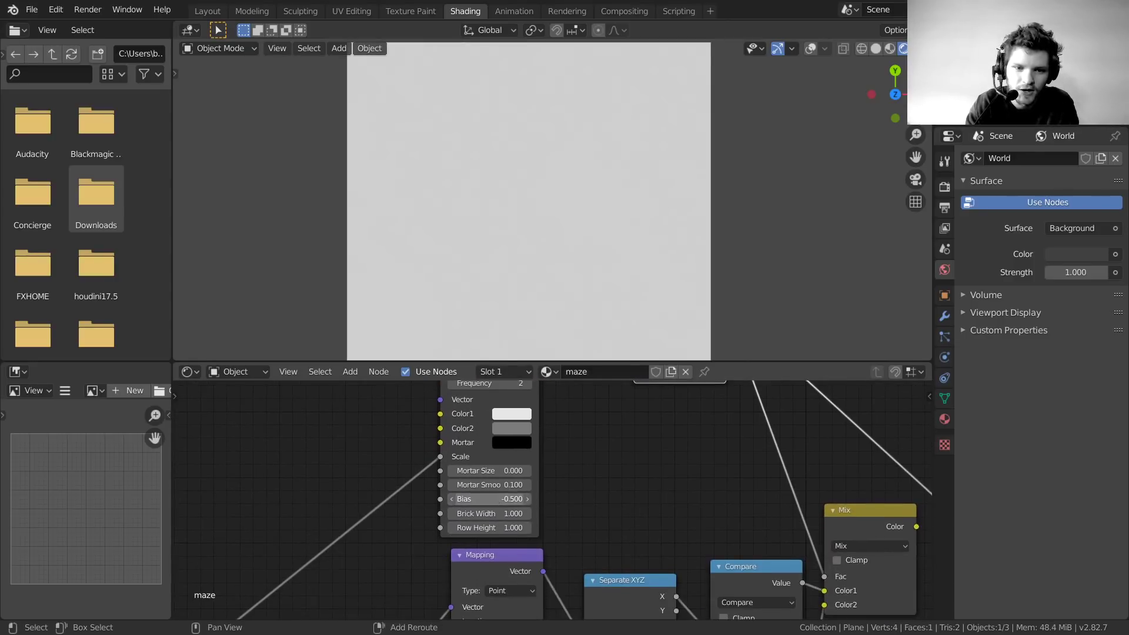
{"action": "left_click_drag", "start_coordinate": [490, 499], "coordinate": [520, 499]}
{"action": "middle_click_drag", "start_coordinate": [822, 487], "coordinate": [509, 472]}
{"action": "left_click", "coordinate": [560, 503], "text": "ctrl+shift"}
{"action": "middle_click_drag", "start_coordinate": [451, 507], "coordinate": [503, 526]}
{"action": "mouse_move", "coordinate": [517, 527]}
{"action": "left_mouse_down"}
{"action": "mouse_move", "coordinate": [500, 527]}
{"action": "mouse_move", "coordinate": [534, 527]}
{"action": "mouse_move", "coordinate": [503, 527]}
{"action": "left_mouse_up"}
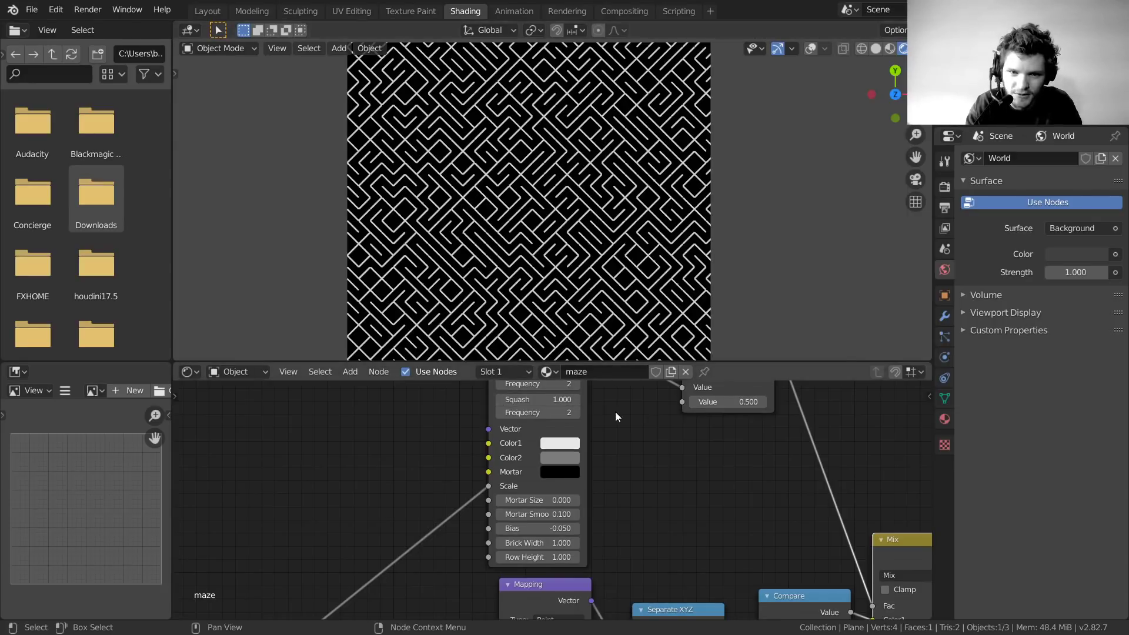
Add a Value node beside the Compare nodes
{"action": "middle_click_drag", "start_coordinate": [749, 523], "coordinate": [486, 562]}
{"action": "scroll", "coordinate": [513, 519], "scroll_direction": "down", "scroll_amount": 1}
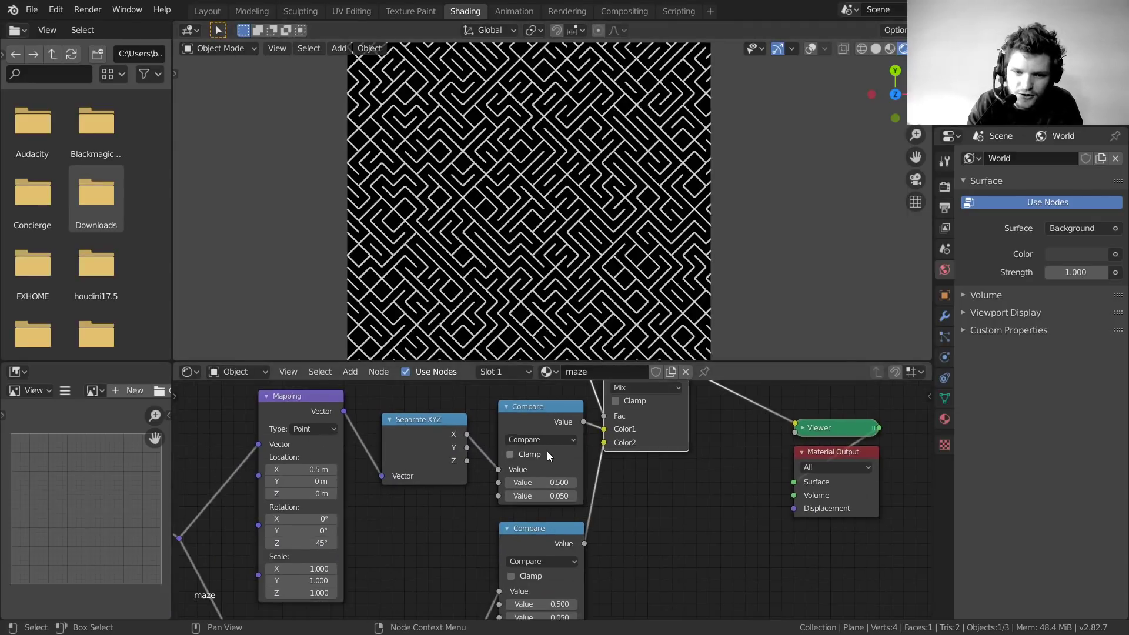
{"action": "middle_click_drag", "start_coordinate": [477, 512], "coordinate": [548, 459]}
{"action": "key", "text": "shift+a"}
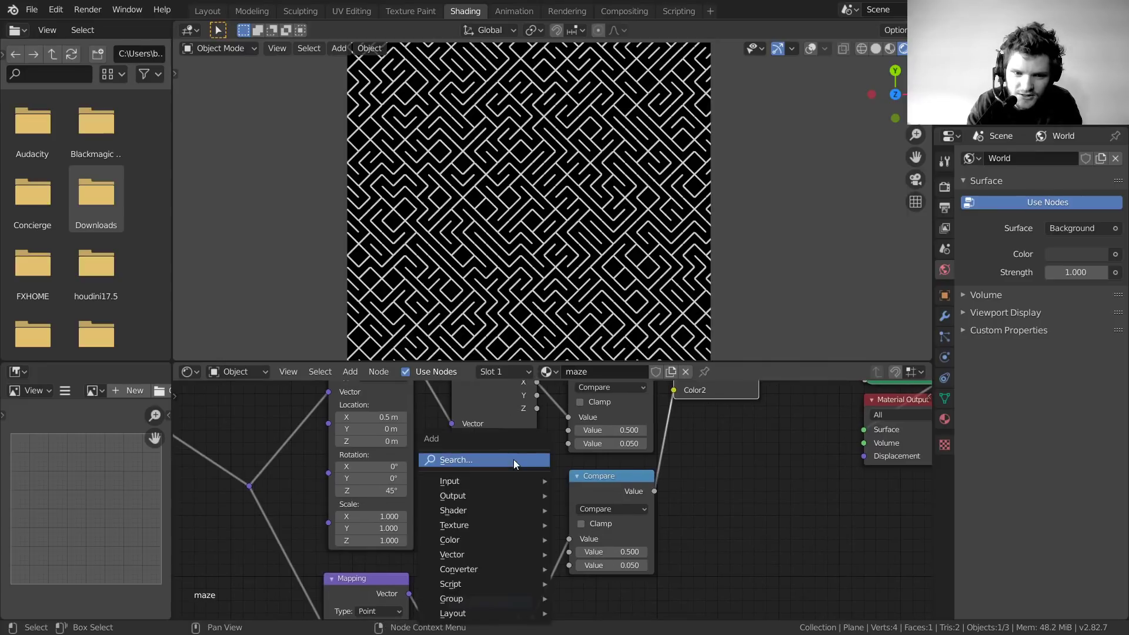
{"action": "left_click", "coordinate": [515, 461]}
{"action": "type", "text": "val"}
{"action": "key", "text": "Return"}
{"action": "left_click", "coordinate": [421, 486]}
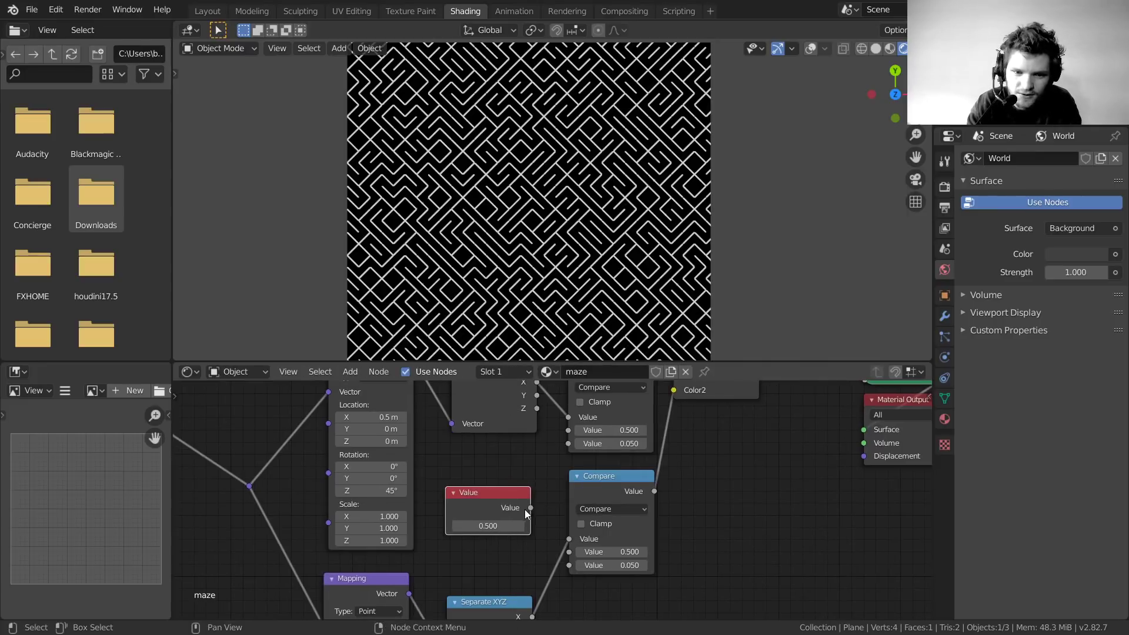
Link the Value node's output to both Compare nodes
{"action": "scroll", "coordinate": [622, 430], "scroll_direction": "up", "scroll_amount": 2}
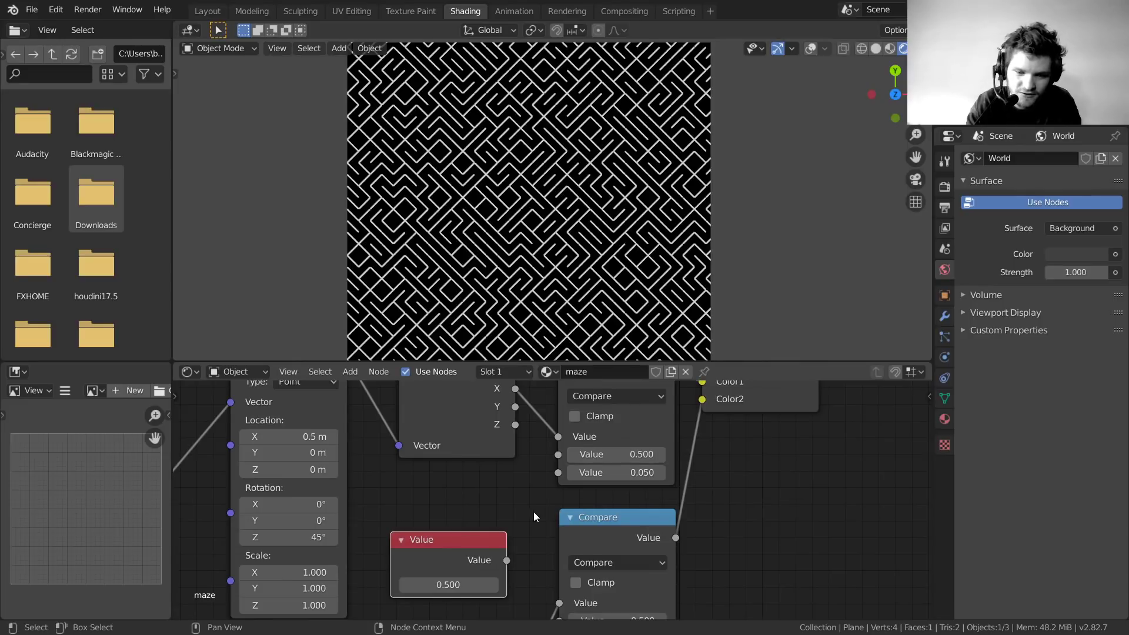
{"action": "left_click_drag", "start_coordinate": [507, 560], "coordinate": [521, 509]}
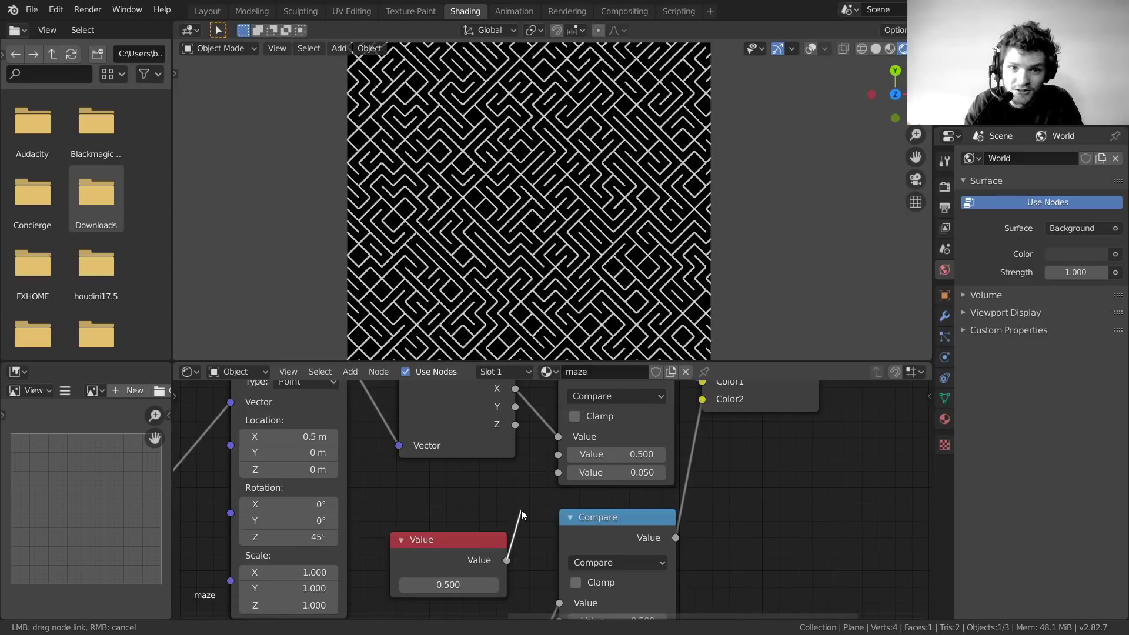
{"action": "left_click_drag", "start_coordinate": [521, 509], "coordinate": [559, 471]}
{"action": "middle_click_drag", "start_coordinate": [563, 471], "coordinate": [556, 400]}
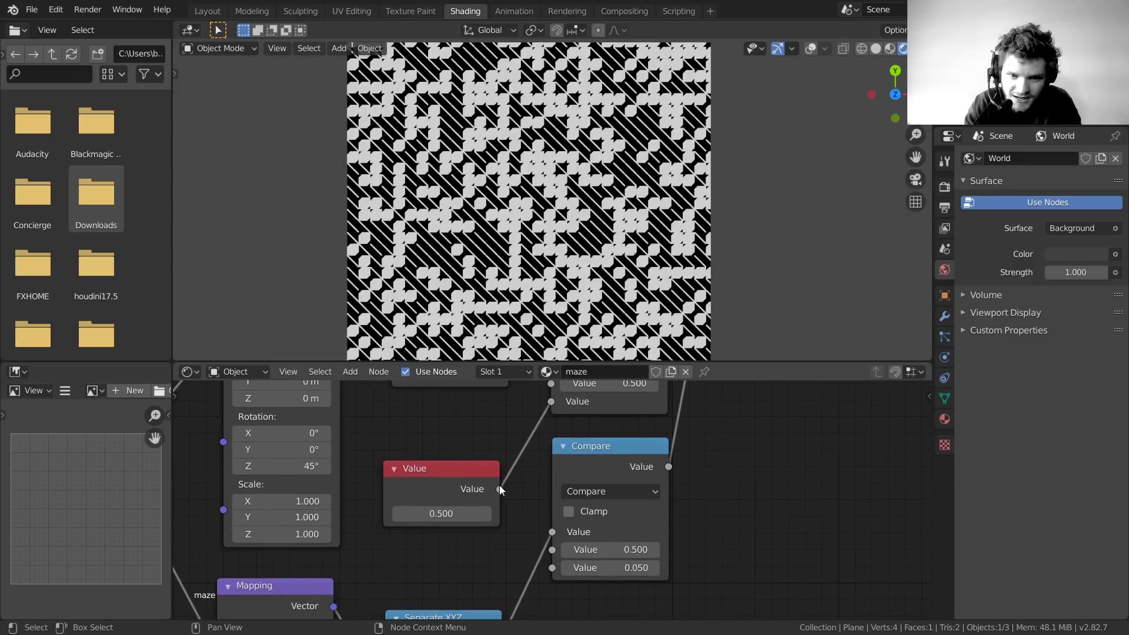
{"action": "left_click", "coordinate": [498, 489]}
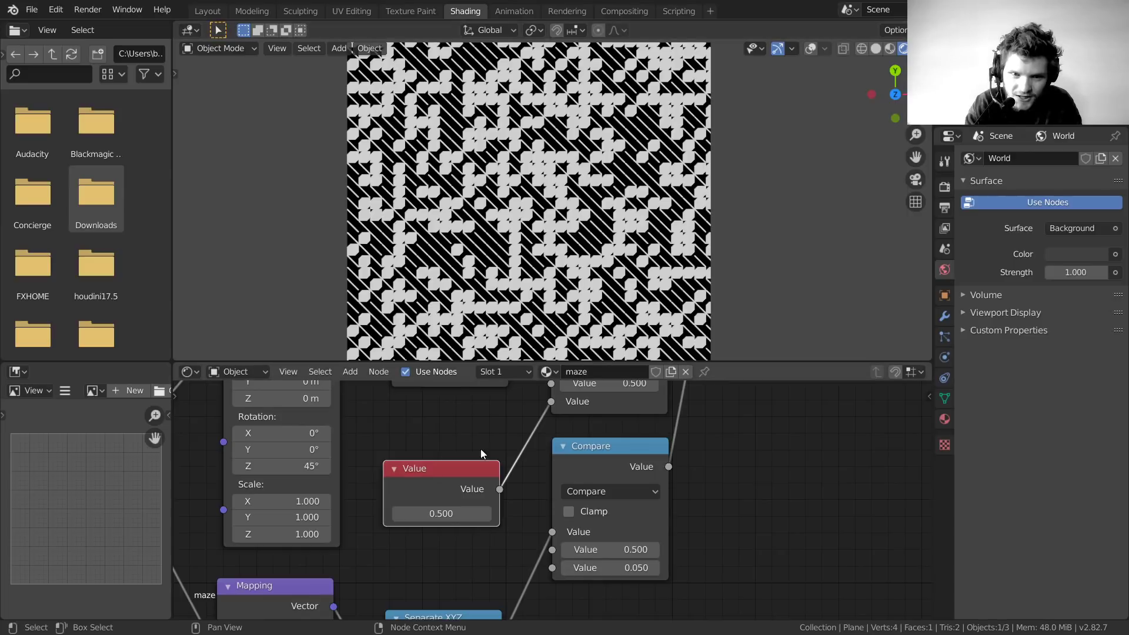
{"action": "left_click_drag", "start_coordinate": [500, 489], "coordinate": [546, 565]}
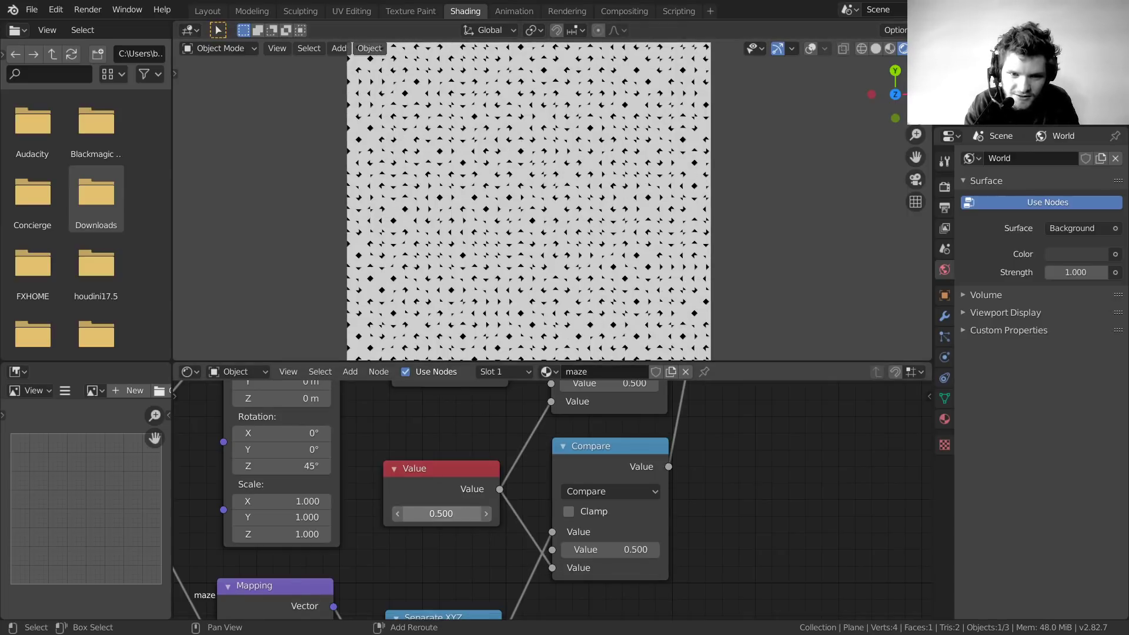
Adjust the shared value, settling on 0.080 for the maze line thickness
{"action": "left_click_drag", "start_coordinate": [441, 513], "coordinate": [412, 513]}
{"action": "scroll", "coordinate": [559, 246], "scroll_direction": "up", "scroll_amount": 2}
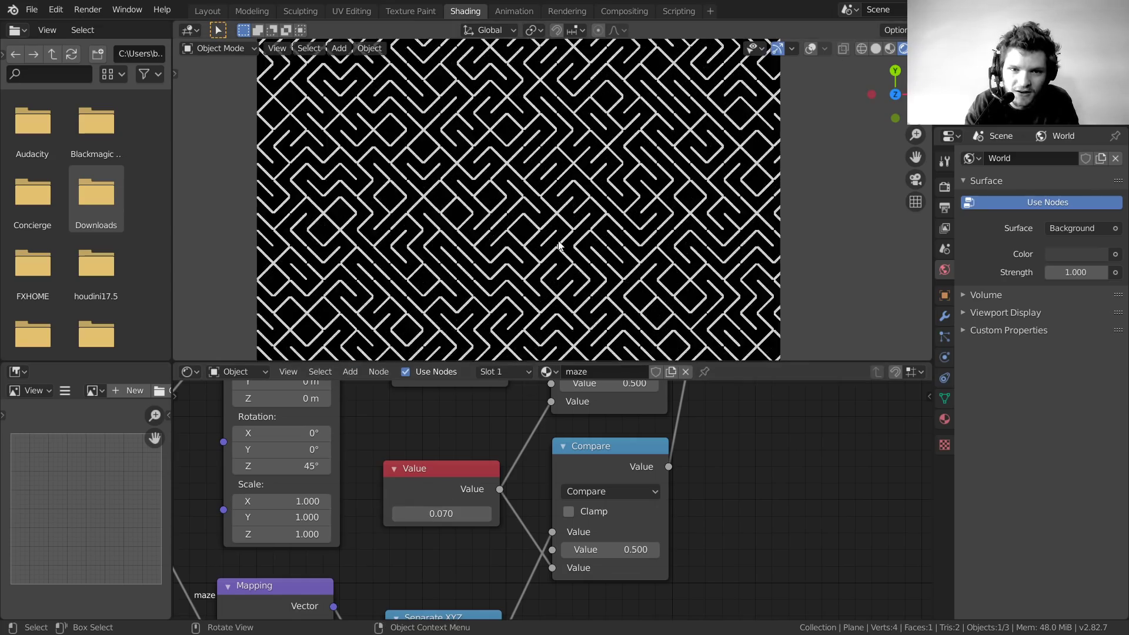
{"action": "scroll", "coordinate": [558, 246], "scroll_direction": "up", "scroll_amount": 1}
{"action": "mouse_move", "coordinate": [450, 513]}
{"action": "left_mouse_down"}
{"action": "mouse_move", "coordinate": [479, 513]}
{"action": "mouse_move", "coordinate": [444, 514]}
{"action": "mouse_move", "coordinate": [473, 513]}
{"action": "mouse_move", "coordinate": [459, 513]}
{"action": "left_mouse_up"}
{"action": "scroll", "coordinate": [464, 503], "scroll_direction": "down", "scroll_amount": 4}
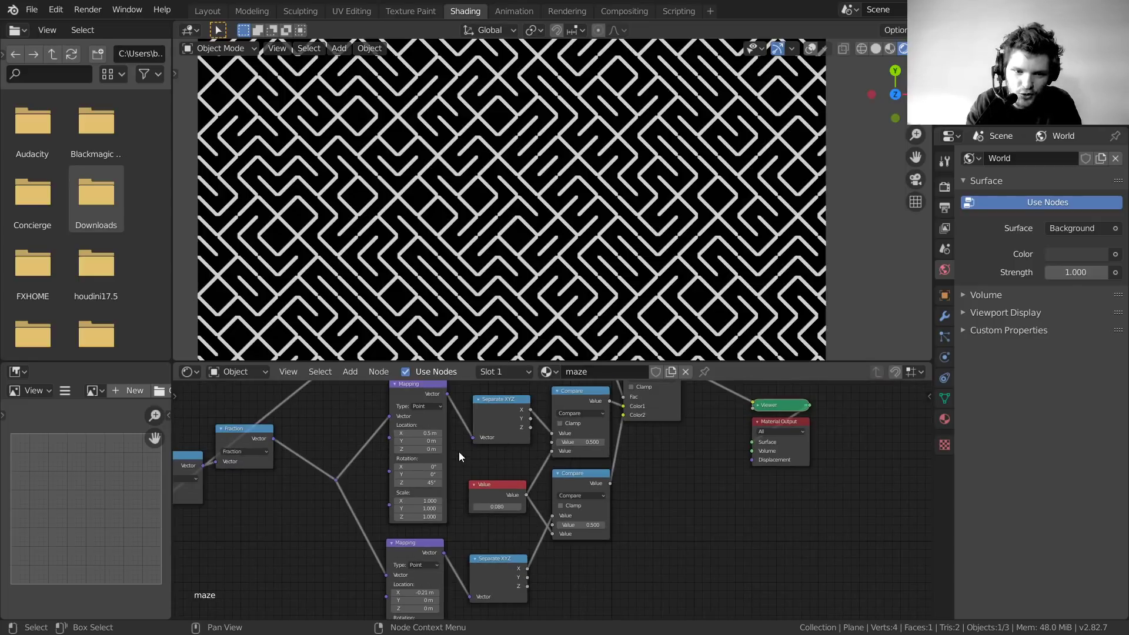
{"action": "scroll", "coordinate": [457, 451], "scroll_direction": "up", "scroll_amount": 2}
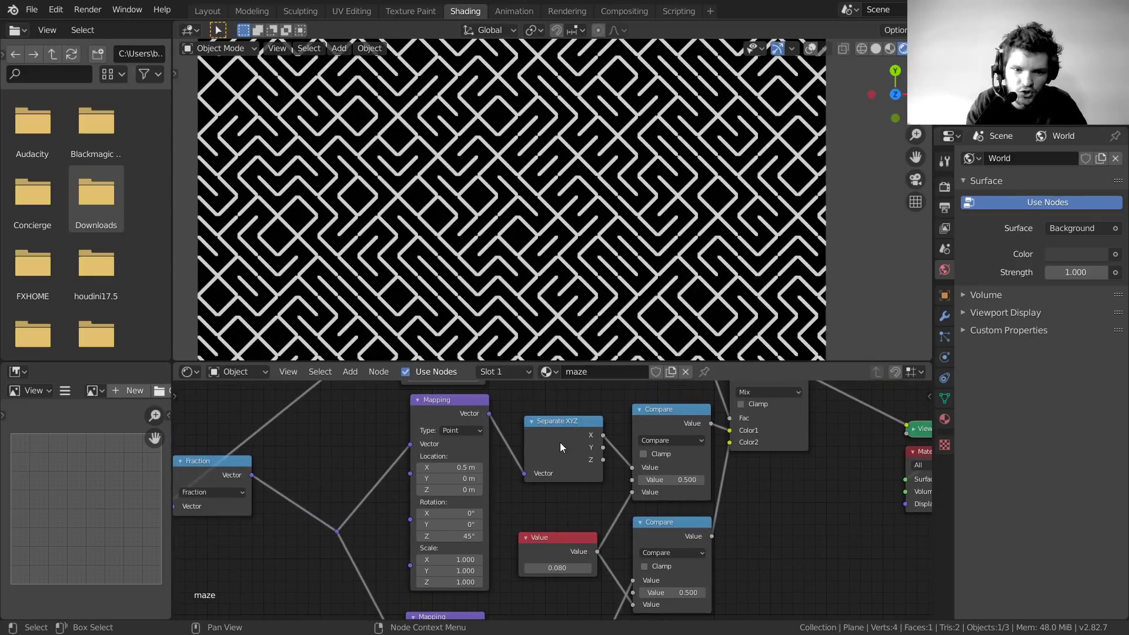
{"action": "scroll", "coordinate": [491, 357], "scroll_direction": "down", "scroll_amount": 2}
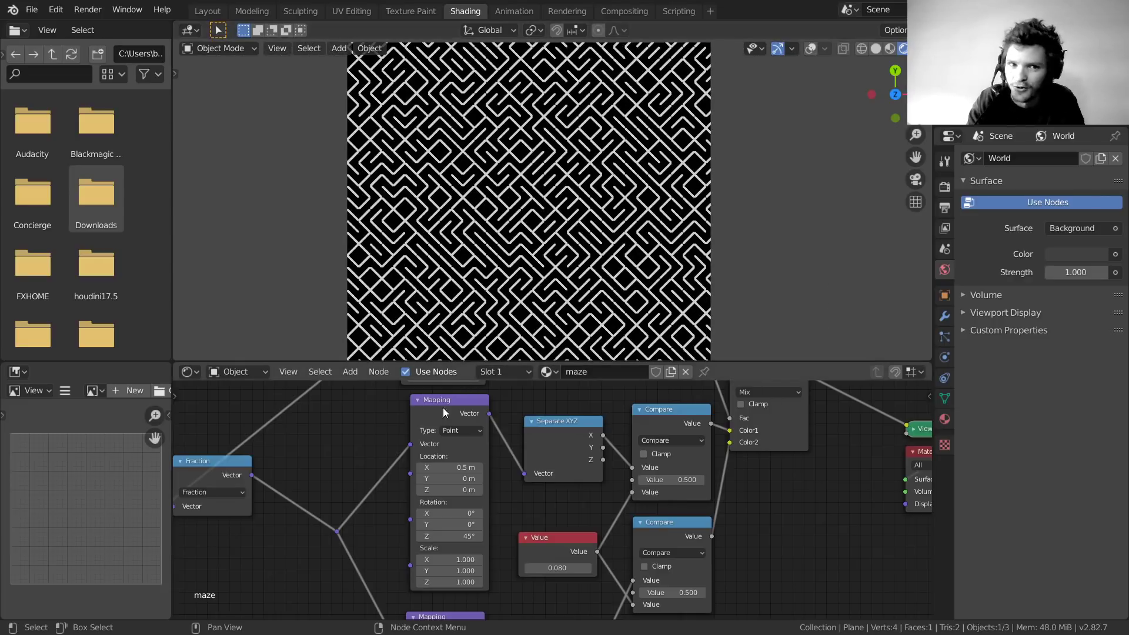
{"action": "left_click_drag", "start_coordinate": [450, 468], "coordinate": [499, 468]}
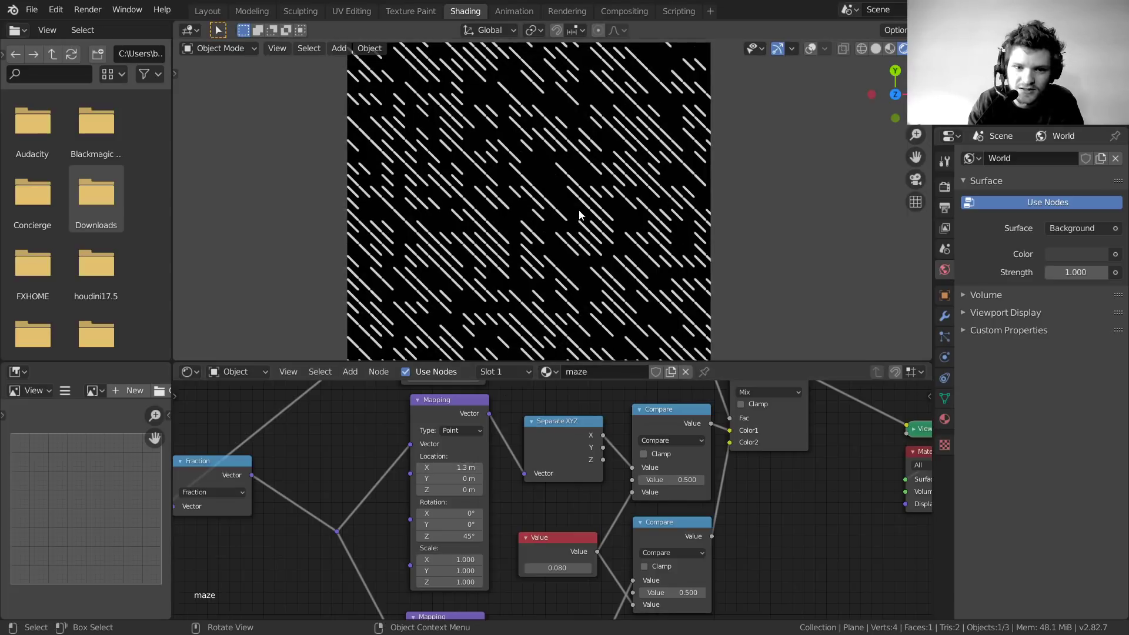
{"action": "scroll", "coordinate": [575, 216], "scroll_direction": "down", "scroll_amount": 2}
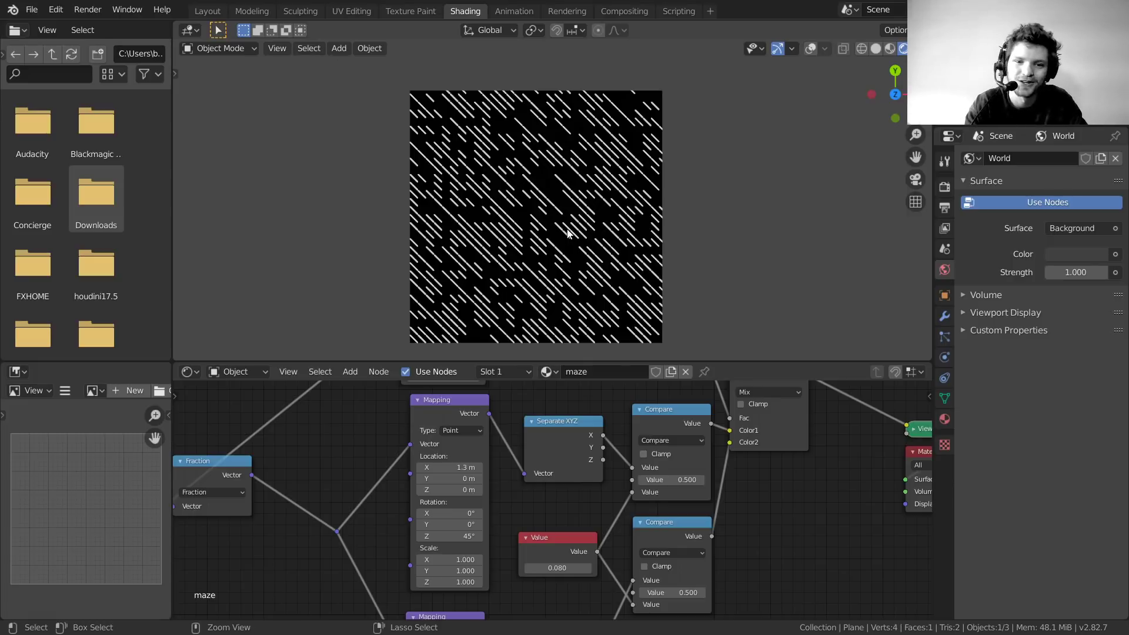
{"action": "key", "text": "ctrl+z"}
{"action": "scroll", "coordinate": [507, 397], "scroll_direction": "down", "scroll_amount": 6}
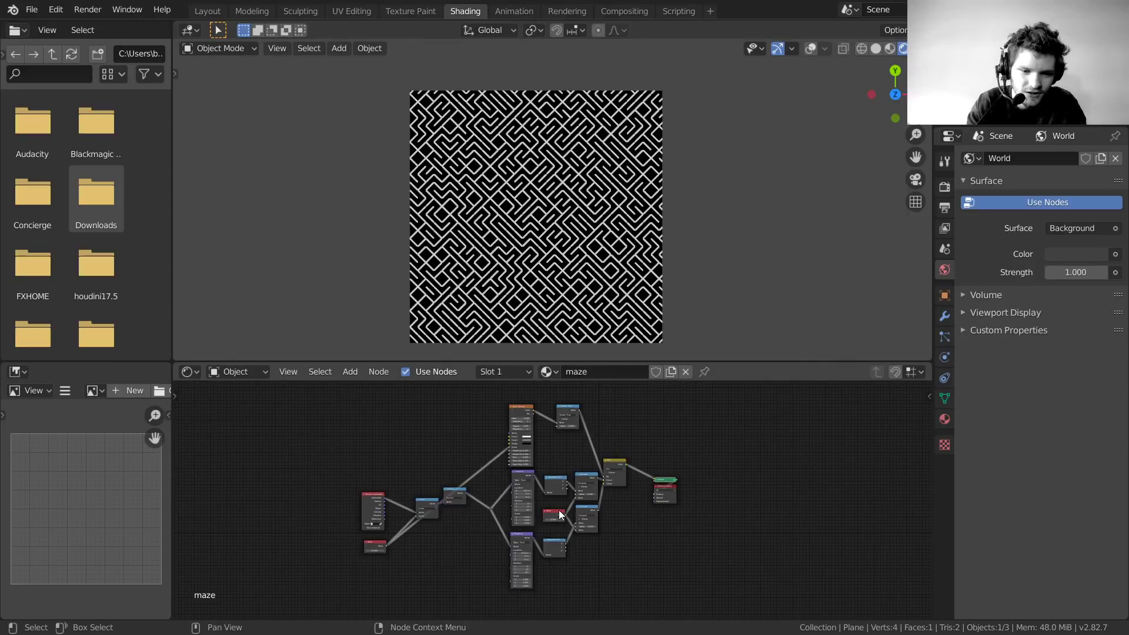
Keep the size Value at 31.400 and move the 0.080 Value node below it
{"action": "scroll", "coordinate": [559, 515], "scroll_direction": "up", "scroll_amount": 2}
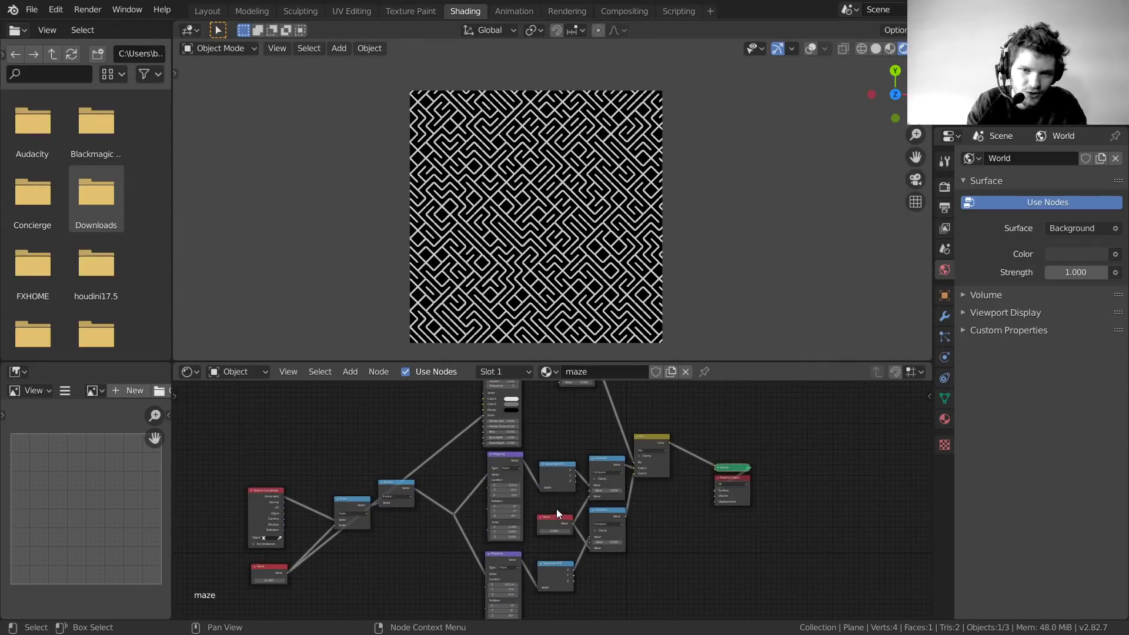
{"action": "middle_click_drag", "start_coordinate": [273, 587], "coordinate": [555, 496]}
{"action": "scroll", "coordinate": [555, 496], "scroll_direction": "up", "scroll_amount": 2}
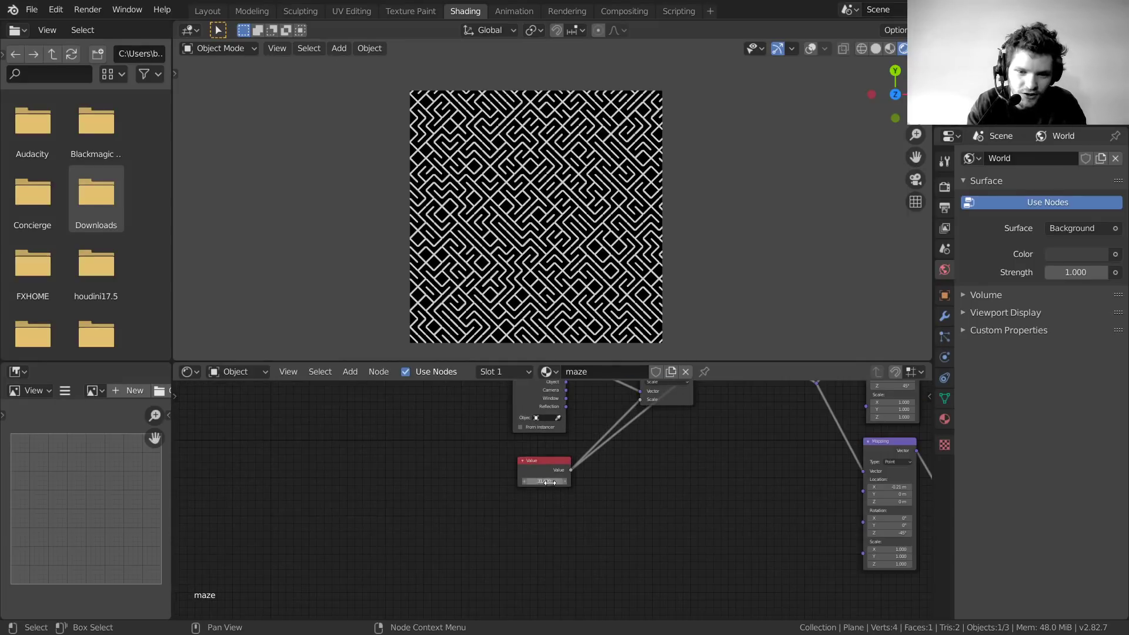
{"action": "left_click_drag", "start_coordinate": [550, 483], "coordinate": [594, 483]}
{"action": "right_click", "coordinate": [549, 483]}
{"action": "middle_click_drag", "start_coordinate": [640, 461], "coordinate": [411, 522]}
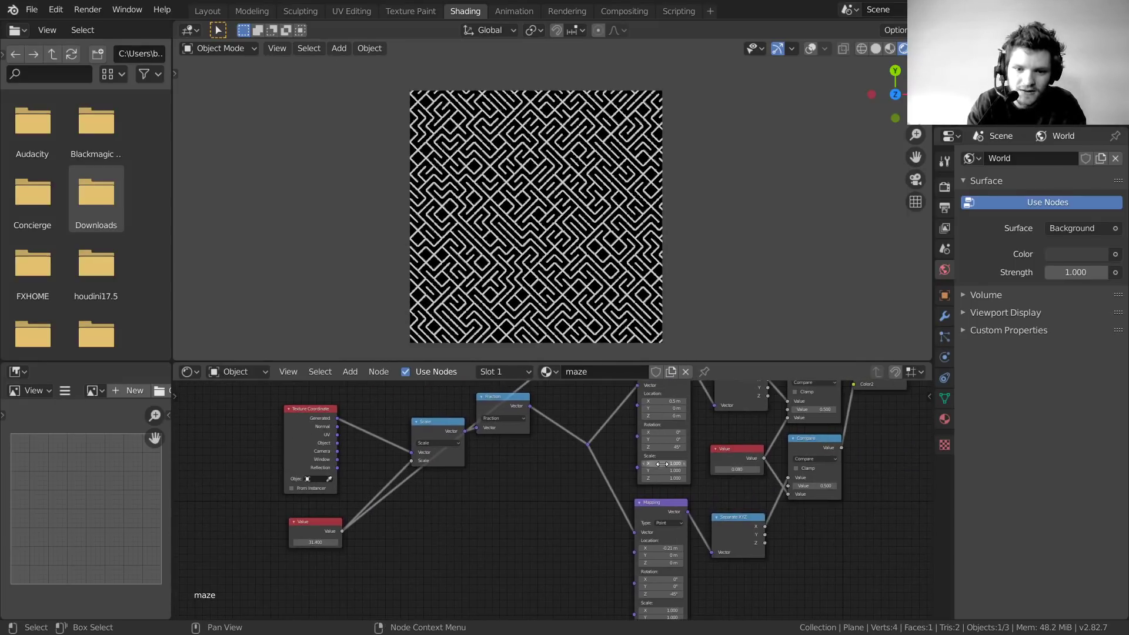
{"action": "left_click_drag", "start_coordinate": [722, 450], "coordinate": [307, 579]}
Add reroutes on the links of both Value nodes
{"action": "right_click_drag", "start_coordinate": [504, 581], "coordinate": [449, 537], "text": "shift"}
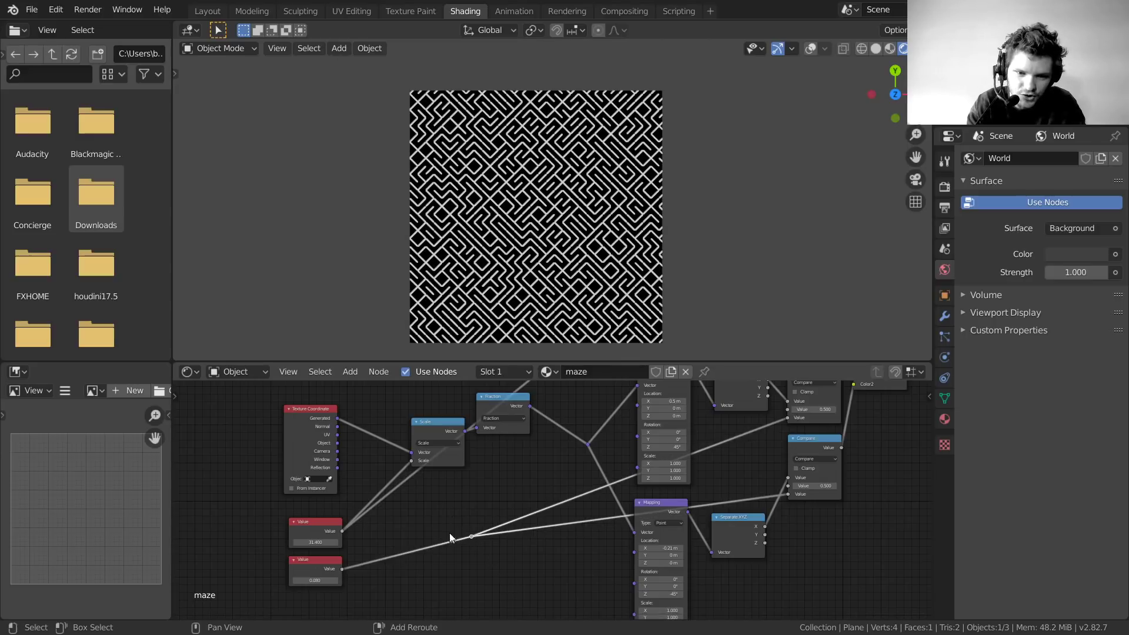
{"action": "right_click_drag", "start_coordinate": [375, 488], "coordinate": [375, 488], "text": "shift"}
{"action": "middle_click_drag", "start_coordinate": [486, 474], "coordinate": [424, 616]}
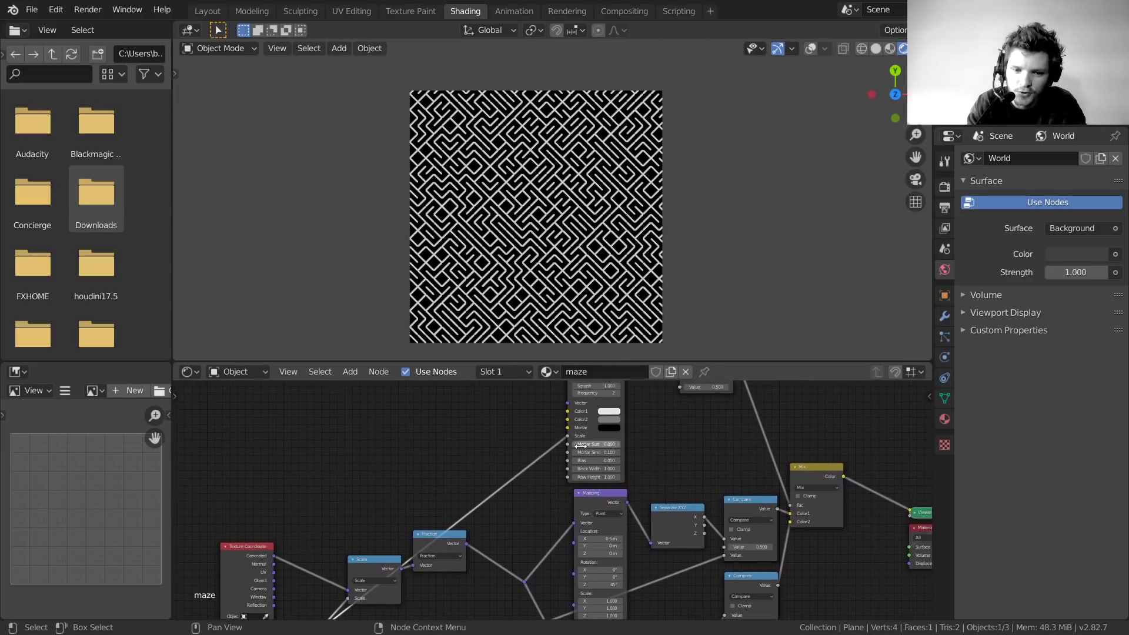
{"action": "scroll", "coordinate": [586, 462], "scroll_direction": "up", "scroll_amount": 2}
Add a third Value node and connect it to the Brick Texture's Bias
{"action": "key", "text": "shift+a"}
{"action": "left_click", "coordinate": [467, 421]}
{"action": "type", "text": "va"}
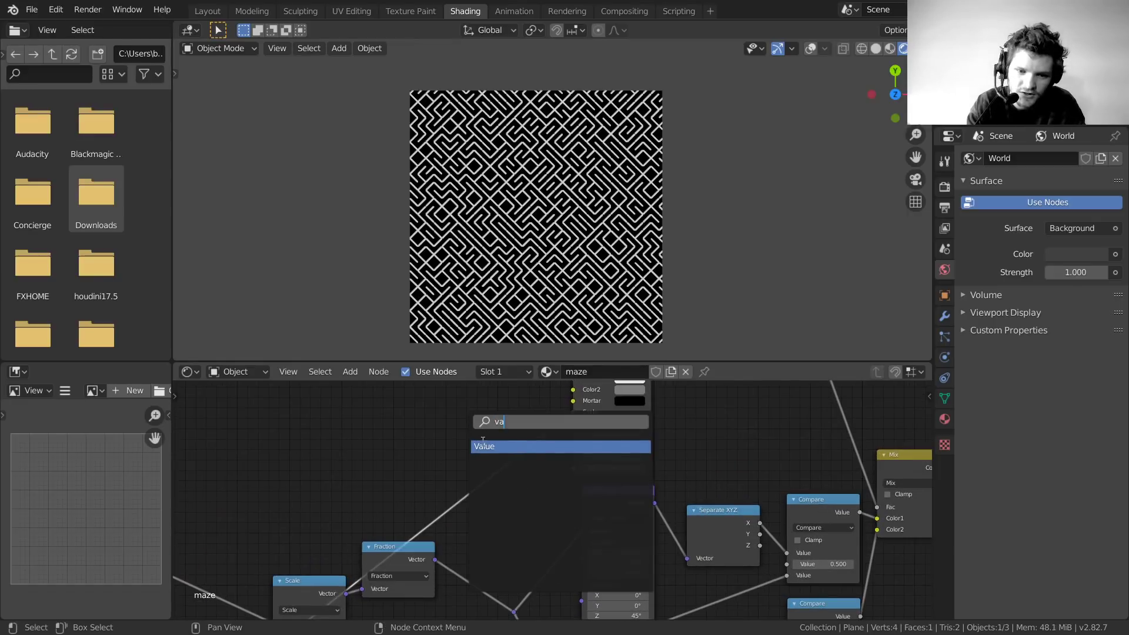
{"action": "left_click", "coordinate": [483, 446]}
{"action": "left_click", "coordinate": [426, 443]}
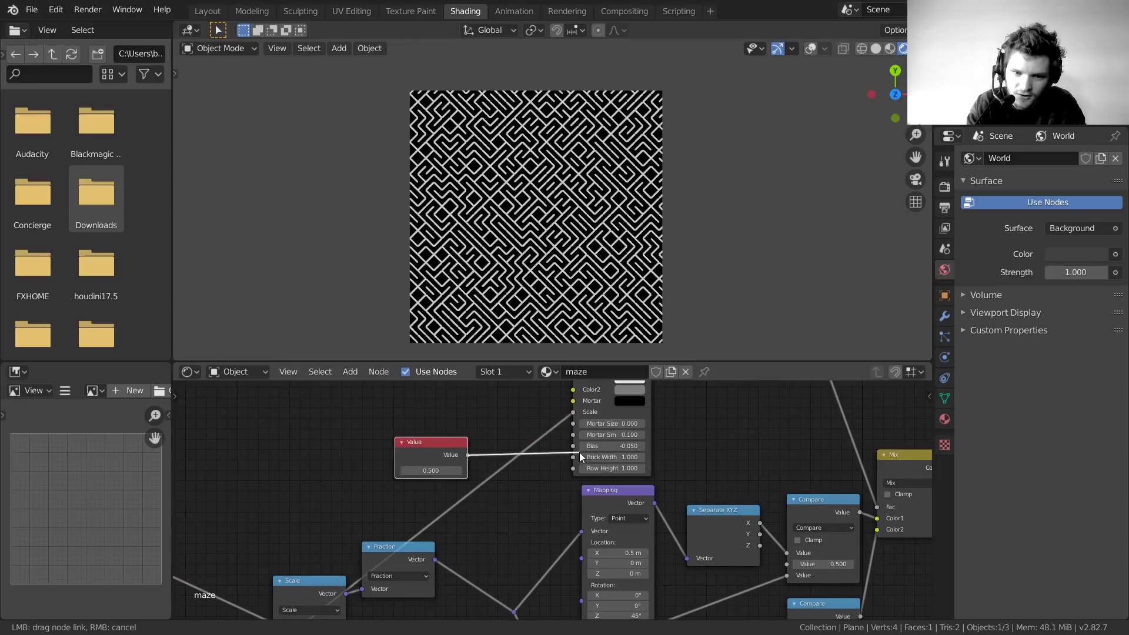
{"action": "left_click_drag", "start_coordinate": [579, 452], "coordinate": [579, 447]}
{"action": "scroll", "coordinate": [482, 463], "scroll_direction": "down", "scroll_amount": 5}
Arrange the new Value node below the others and shift the Texture Coordinate node right
{"action": "middle_click_drag", "start_coordinate": [489, 464], "coordinate": [564, 397]}
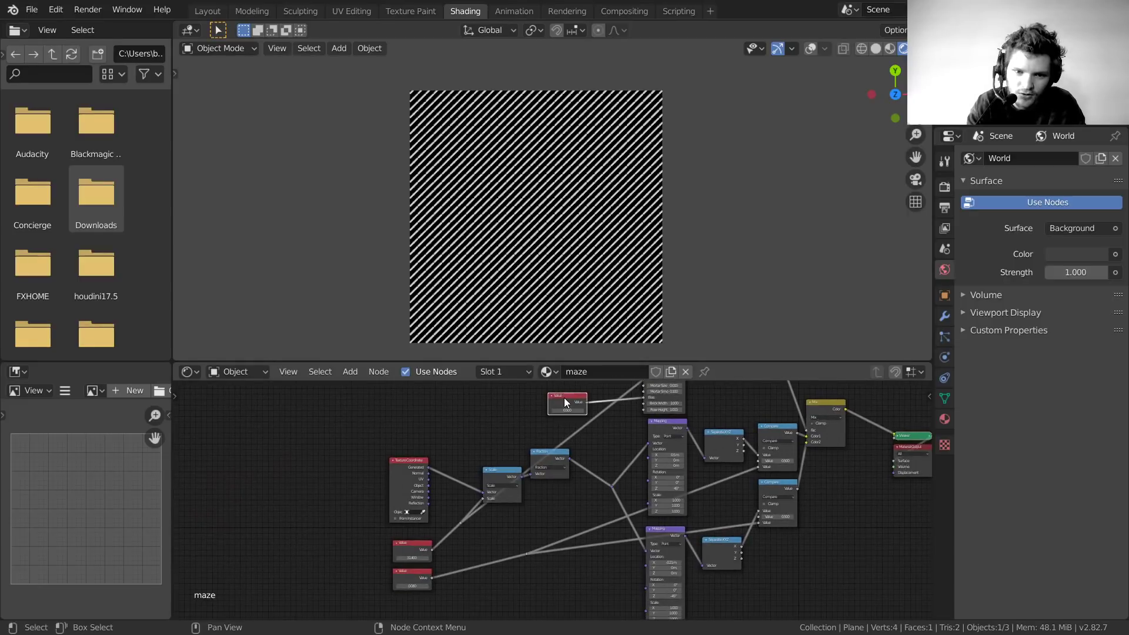
{"action": "left_click_drag", "start_coordinate": [563, 398], "coordinate": [408, 601]}
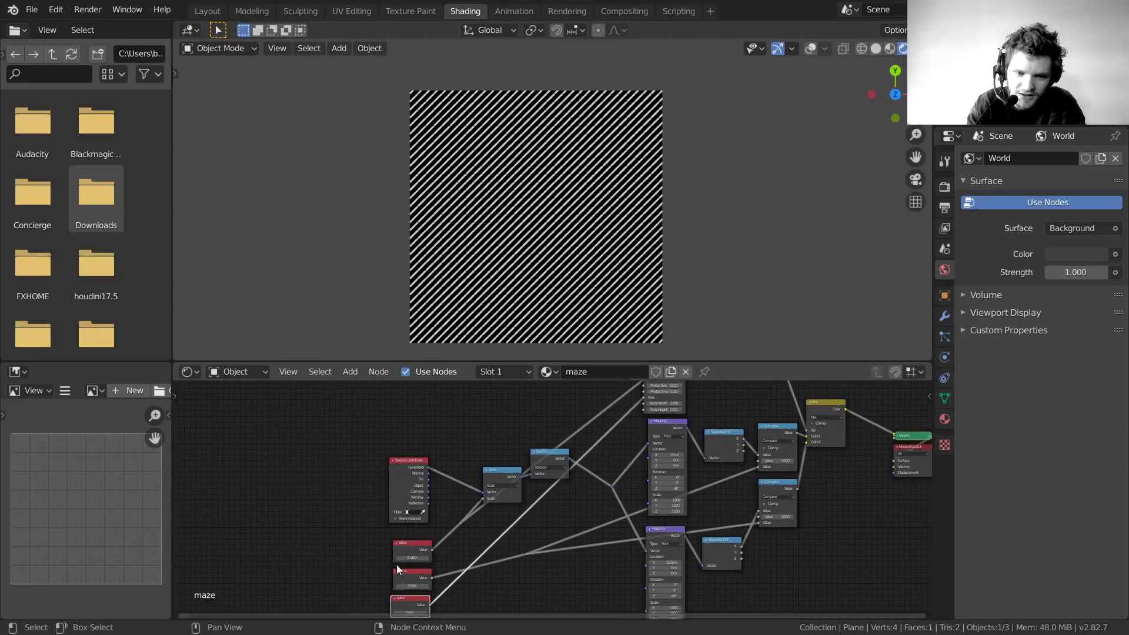
{"action": "left_click_drag", "start_coordinate": [425, 468], "coordinate": [458, 464]}
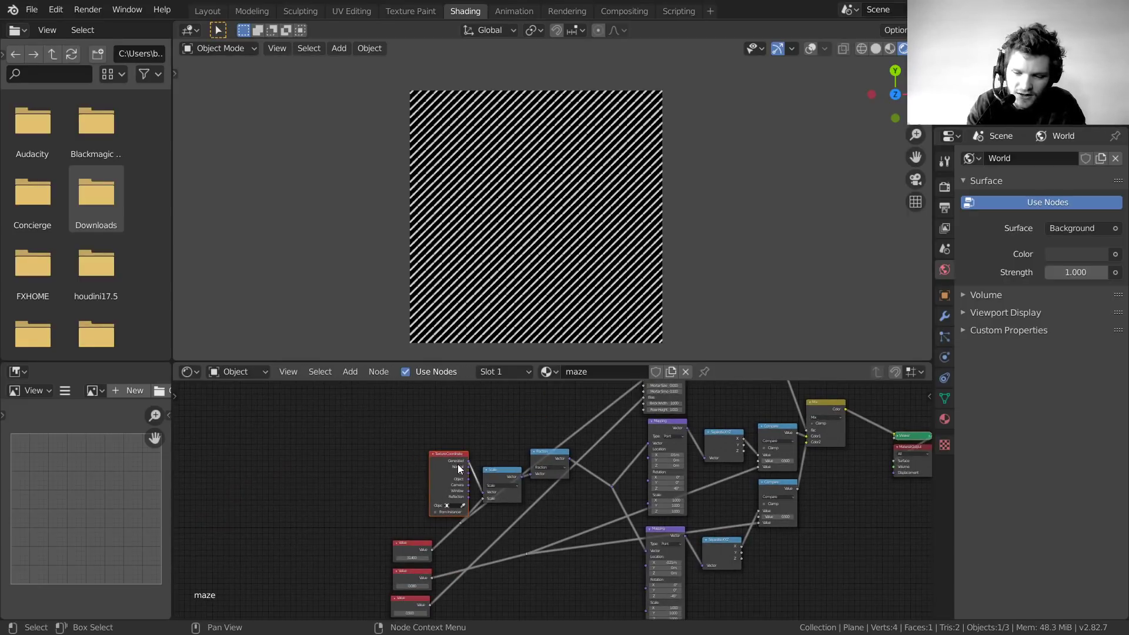
Move the Texture Coordinate, Scale and Fraction nodes to the right
{"action": "scroll", "coordinate": [555, 502], "scroll_direction": "down", "scroll_amount": 1}
{"action": "left_click_drag", "start_coordinate": [566, 520], "coordinate": [464, 455]}
{"action": "key", "text": "g"}
{"action": "left_click", "coordinate": [509, 454]}
Group all maze nodes except the Value nodes with Ctrl+G
{"action": "scroll", "coordinate": [512, 466], "scroll_direction": "down", "scroll_amount": 6}
{"action": "scroll", "coordinate": [484, 555], "scroll_direction": "up", "scroll_amount": 7}
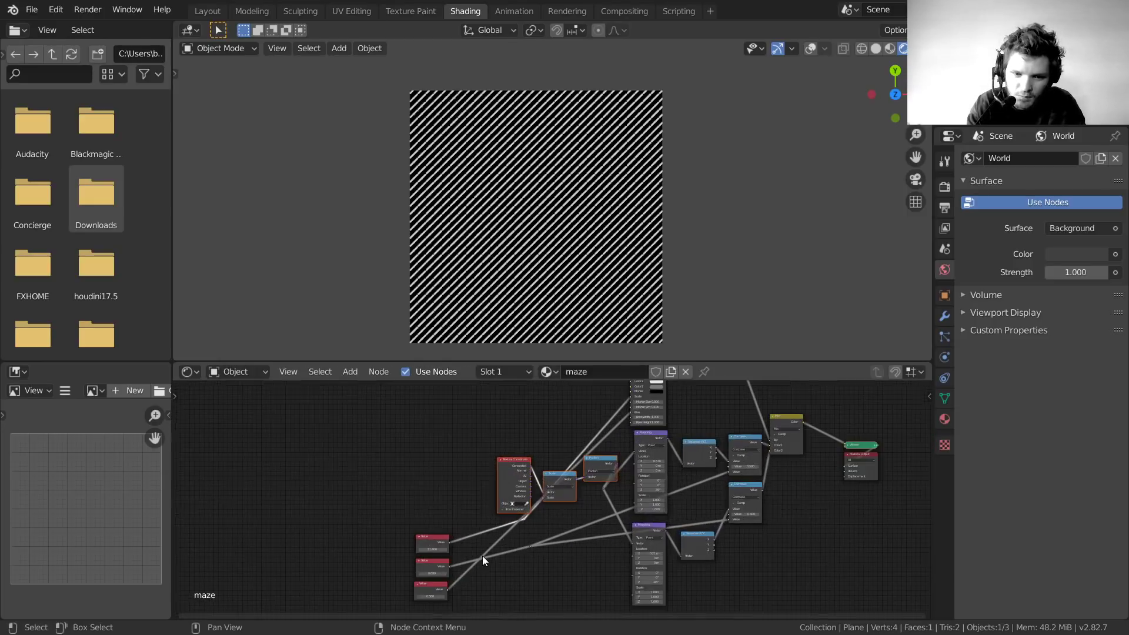
{"action": "middle_click_drag", "start_coordinate": [483, 556], "coordinate": [558, 459]}
{"action": "scroll", "coordinate": [541, 506], "scroll_direction": "up", "scroll_amount": 2}
{"action": "scroll", "coordinate": [523, 444], "scroll_direction": "down", "scroll_amount": 10}
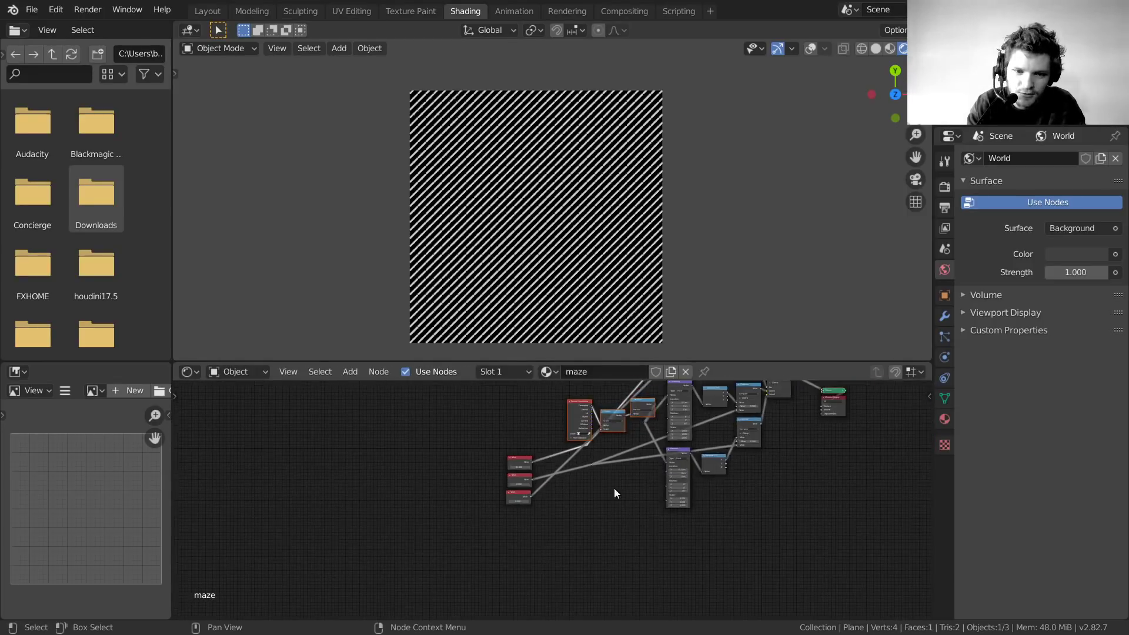
{"action": "middle_click_drag", "start_coordinate": [613, 488], "coordinate": [483, 566]}
{"action": "scroll", "coordinate": [588, 557], "scroll_direction": "down", "scroll_amount": 3}
{"action": "left_click_drag", "start_coordinate": [642, 569], "coordinate": [470, 396]}
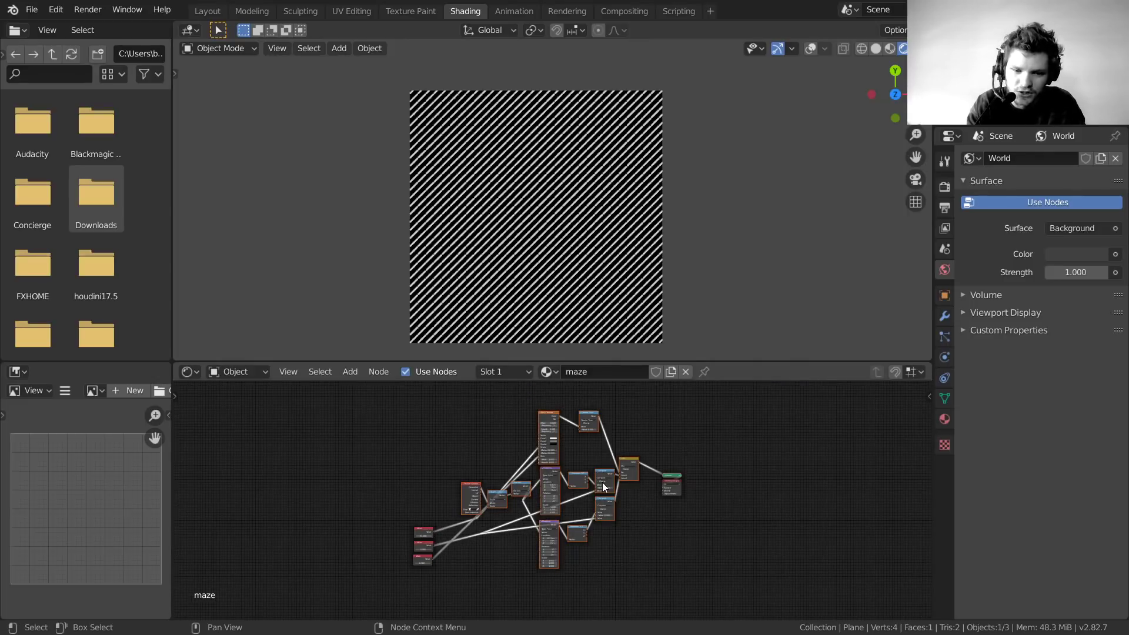
{"action": "key", "text": "ctrl+g"}
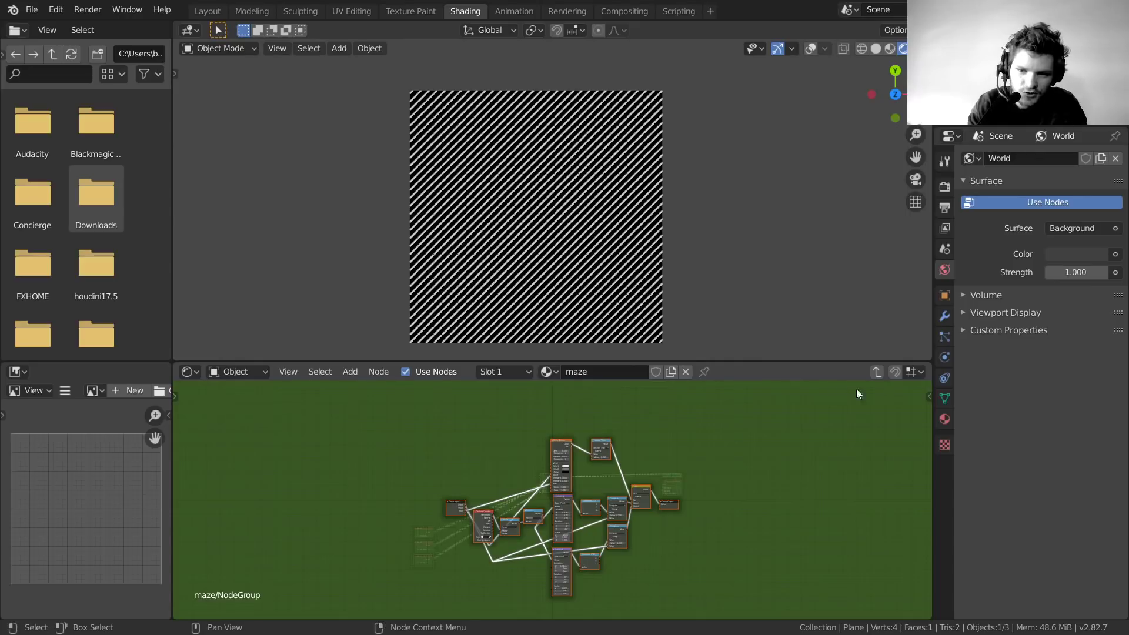
Return to the top level and place the three Value nodes beside the NodeGroup
{"action": "left_click", "coordinate": [876, 372]}
{"action": "left_click_drag", "start_coordinate": [404, 598], "coordinate": [326, 549]}
{"action": "key", "text": "g"}
{"action": "left_click", "coordinate": [450, 446]}
{"action": "scroll", "coordinate": [532, 464], "scroll_direction": "up", "scroll_amount": 8}
{"action": "middle_click_drag", "start_coordinate": [484, 479], "coordinate": [476, 534]}
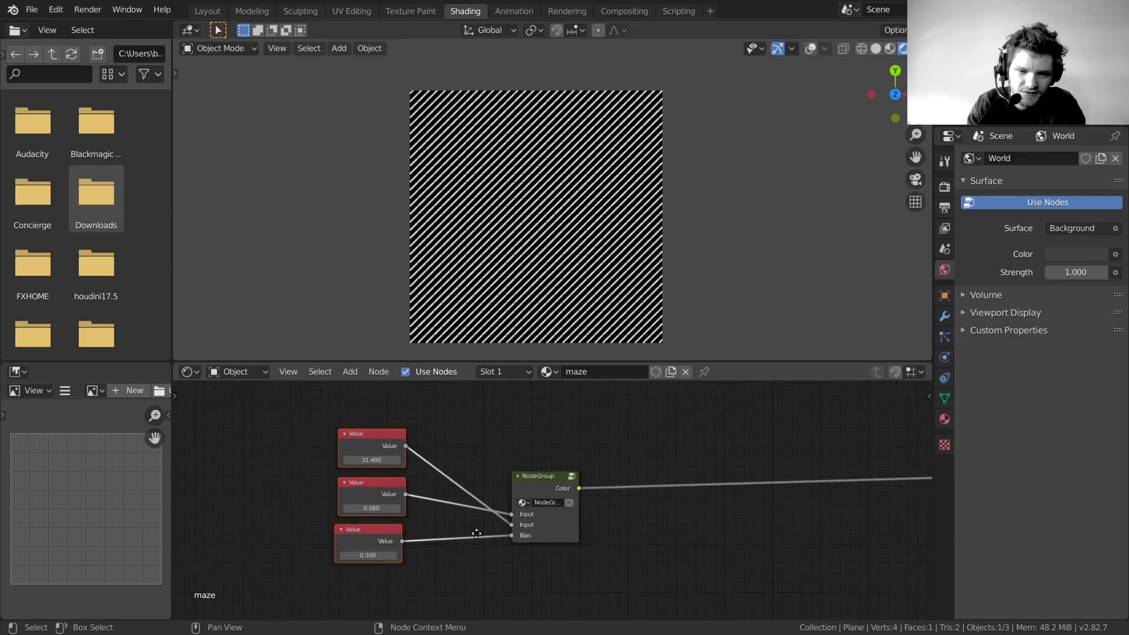
Delete the three Value nodes and place the NodeGroup beside the output nodes
{"action": "key", "text": "x"}
{"action": "middle_click_drag", "start_coordinate": [761, 499], "coordinate": [488, 526]}
{"action": "key", "text": "g"}
{"action": "left_click", "coordinate": [800, 529]}
{"action": "scroll", "coordinate": [613, 565], "scroll_direction": "up", "scroll_amount": 4}
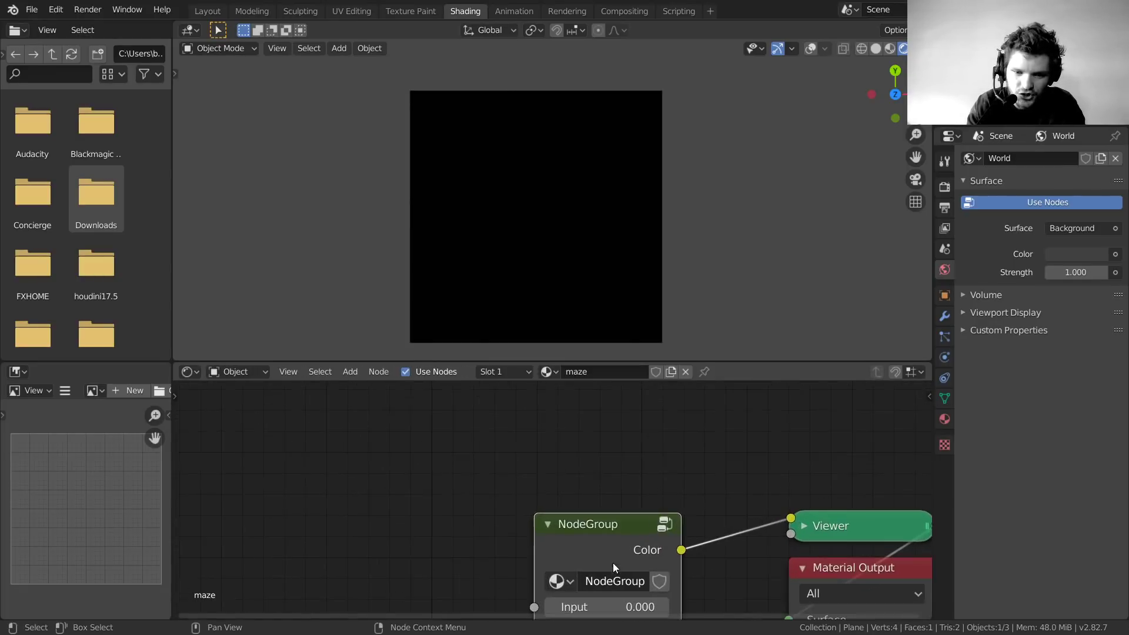
{"action": "middle_click_drag", "start_coordinate": [613, 562], "coordinate": [534, 474]}
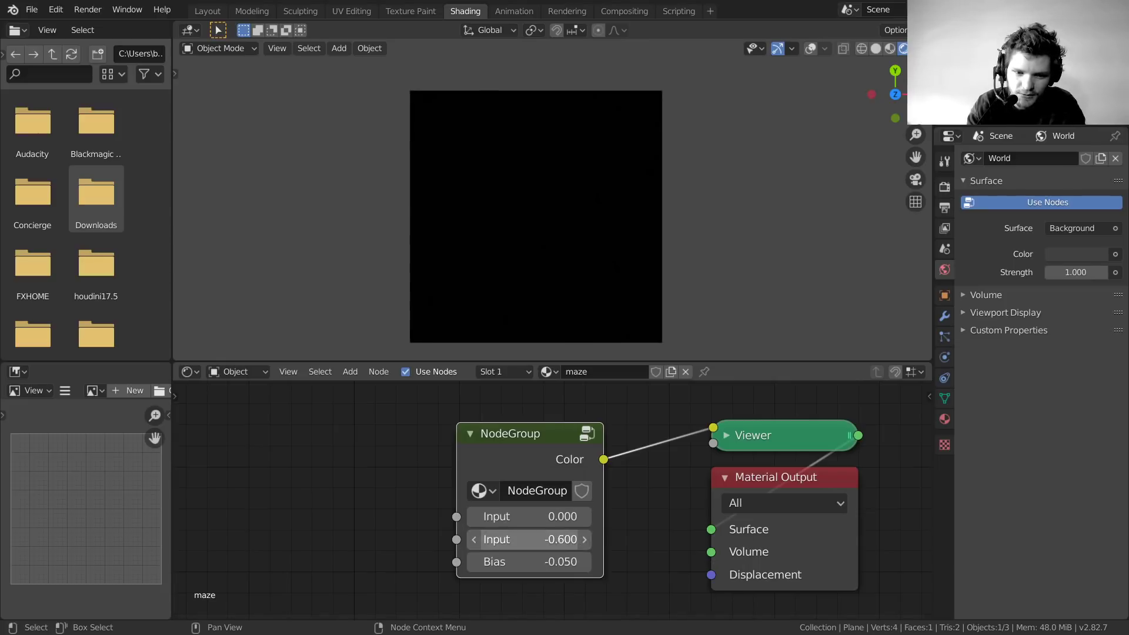
Set the NodeGroup's first input to 0.100
{"action": "left_click_drag", "start_coordinate": [537, 546], "coordinate": [576, 562]}
{"action": "key", "text": "ctrl+z"}
{"action": "key", "text": "ctrl+z"}
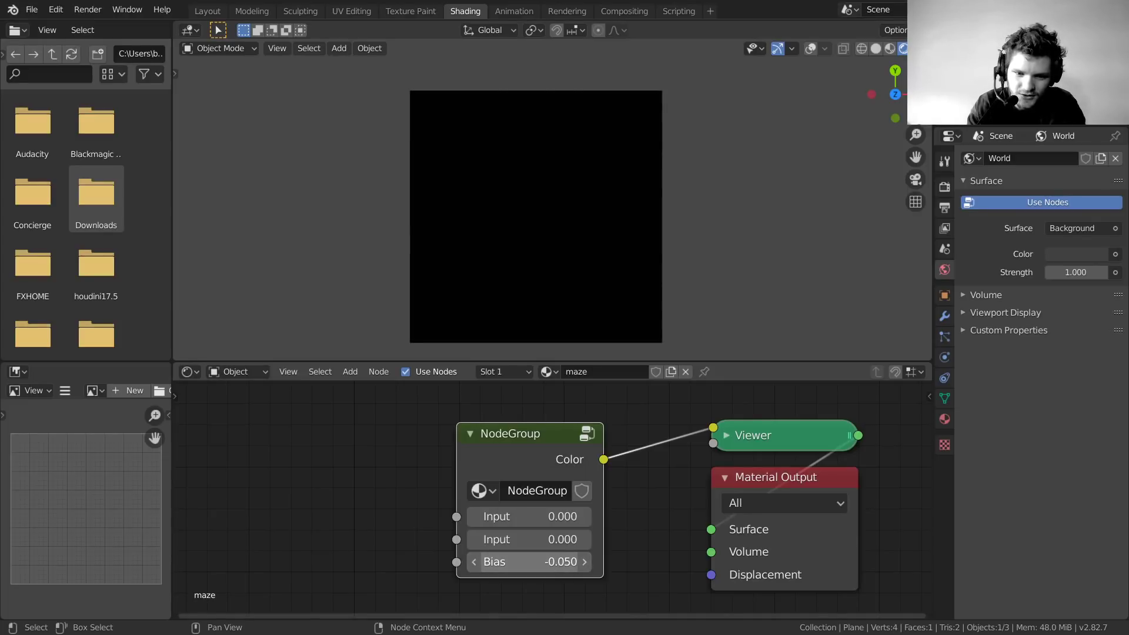
{"action": "left_click_drag", "start_coordinate": [529, 517], "coordinate": [494, 517]}
{"action": "key", "text": "ctrl+z"}
{"action": "left_click", "coordinate": [557, 517]}
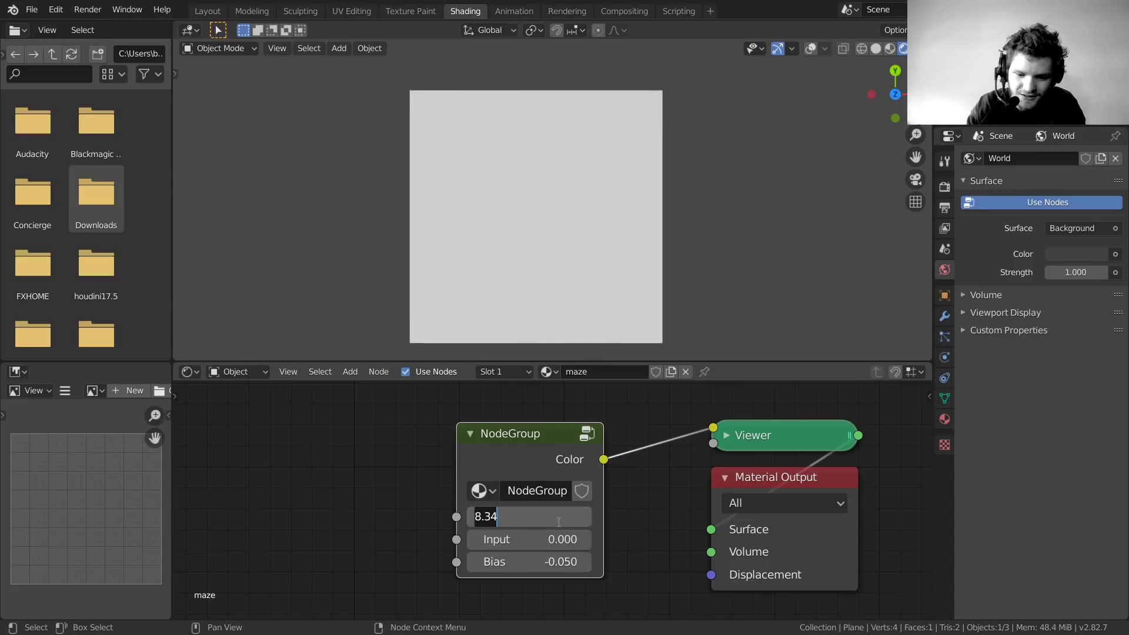
{"action": "type", "text": "0.1"}
{"action": "key", "text": "Return"}
Raise the second input to 68.400 for a dense maze, keeping the first at 0.100
{"action": "left_click_drag", "start_coordinate": [557, 539], "coordinate": [687, 539]}
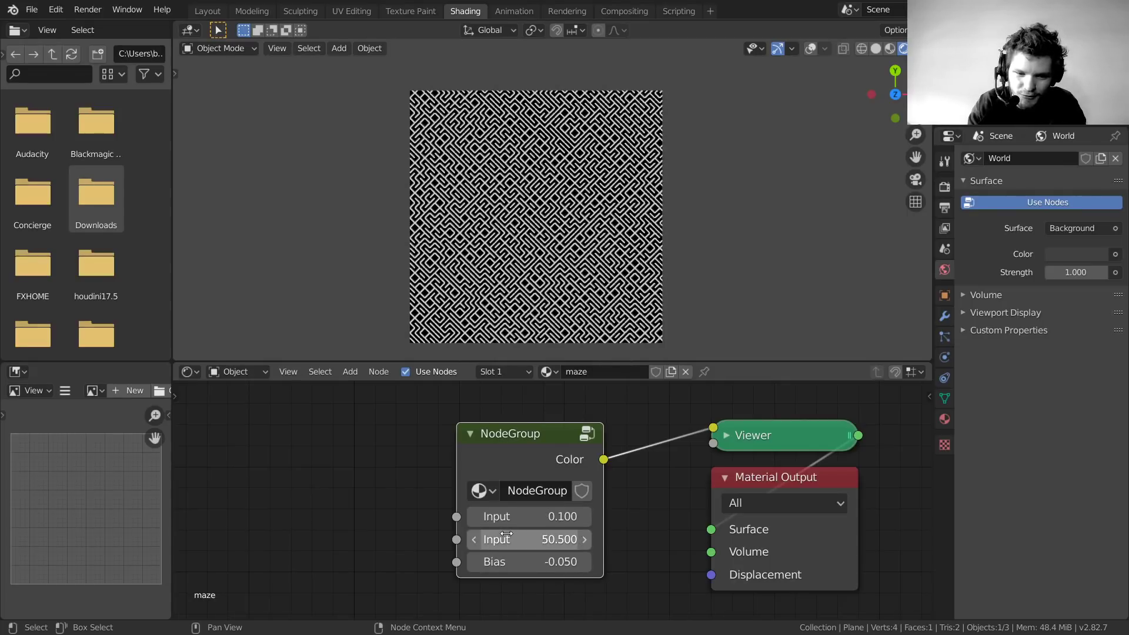
{"action": "scroll", "coordinate": [492, 154], "scroll_direction": "up", "scroll_amount": 2}
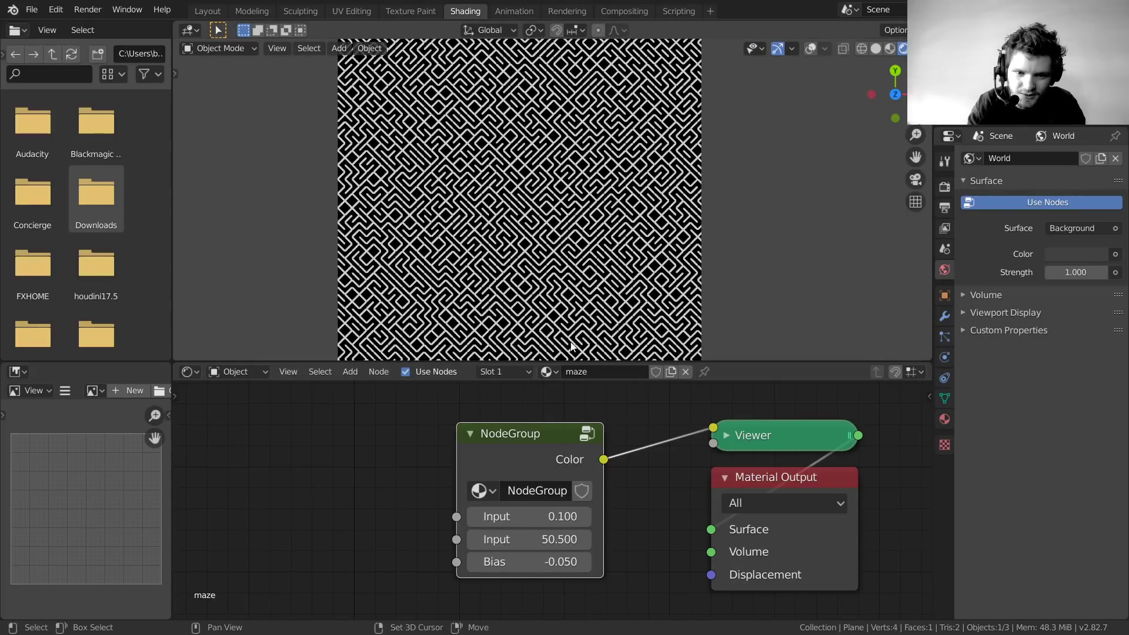
{"action": "left_click_drag", "start_coordinate": [546, 517], "coordinate": [572, 562], "text": "shift"}
{"action": "key", "text": "ctrl+z"}
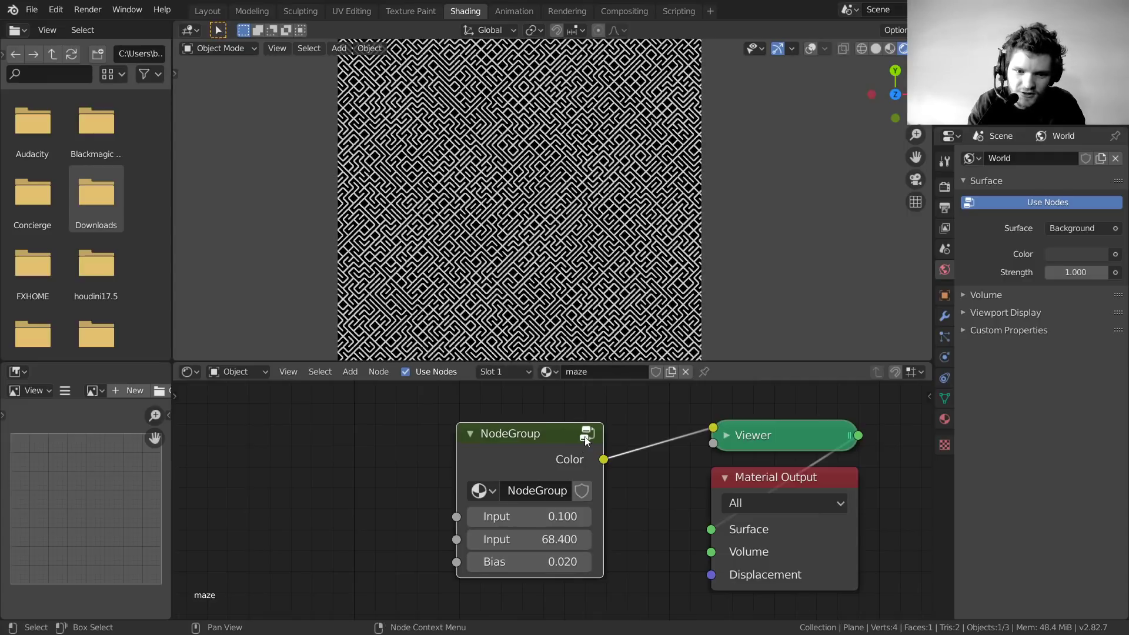
Peek inside the NodeGroup, then open the N sidebar and browse its panels
{"action": "left_click", "coordinate": [586, 434]}
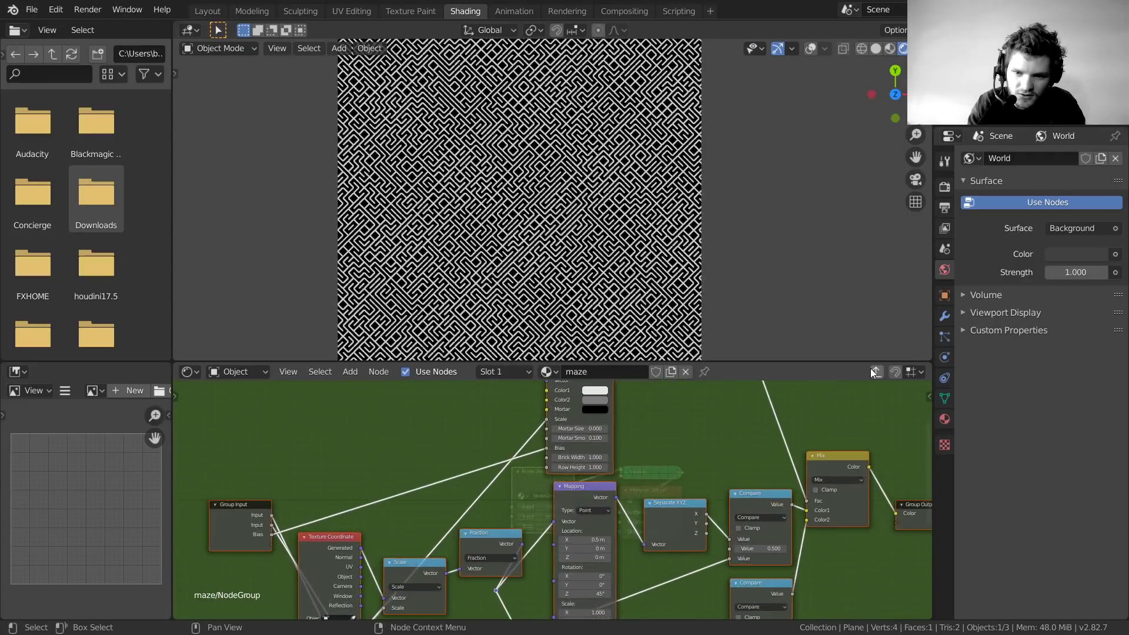
{"action": "left_click", "coordinate": [874, 370]}
{"action": "scroll", "coordinate": [482, 477], "scroll_direction": "up", "scroll_amount": 2}
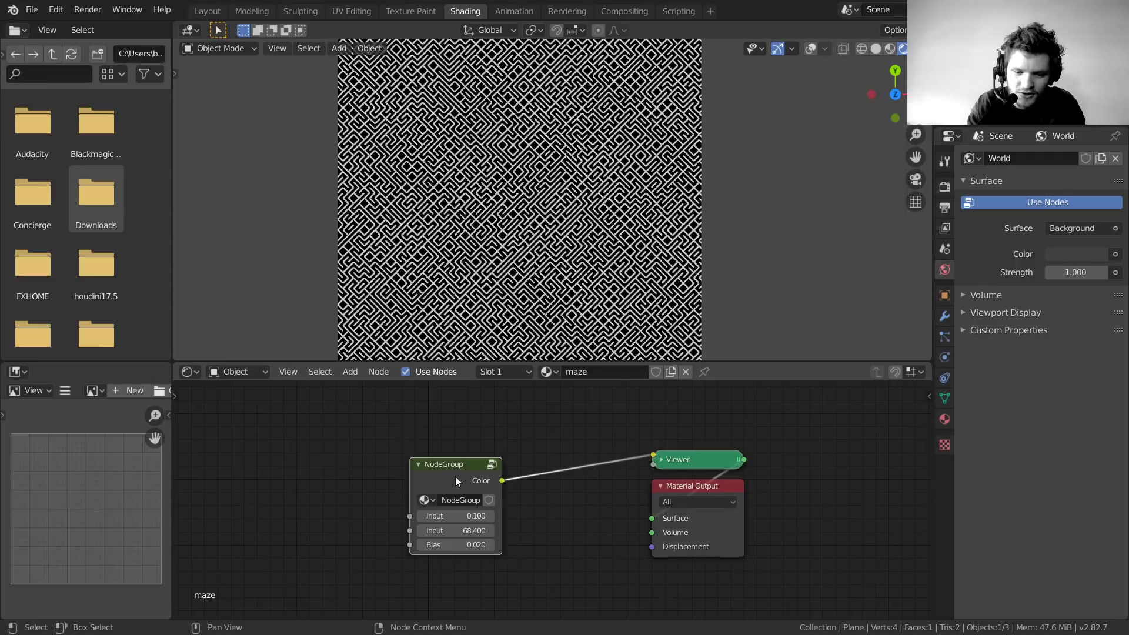
{"action": "key", "text": "t"}
{"action": "key", "text": "t"}
{"action": "key", "text": "n"}
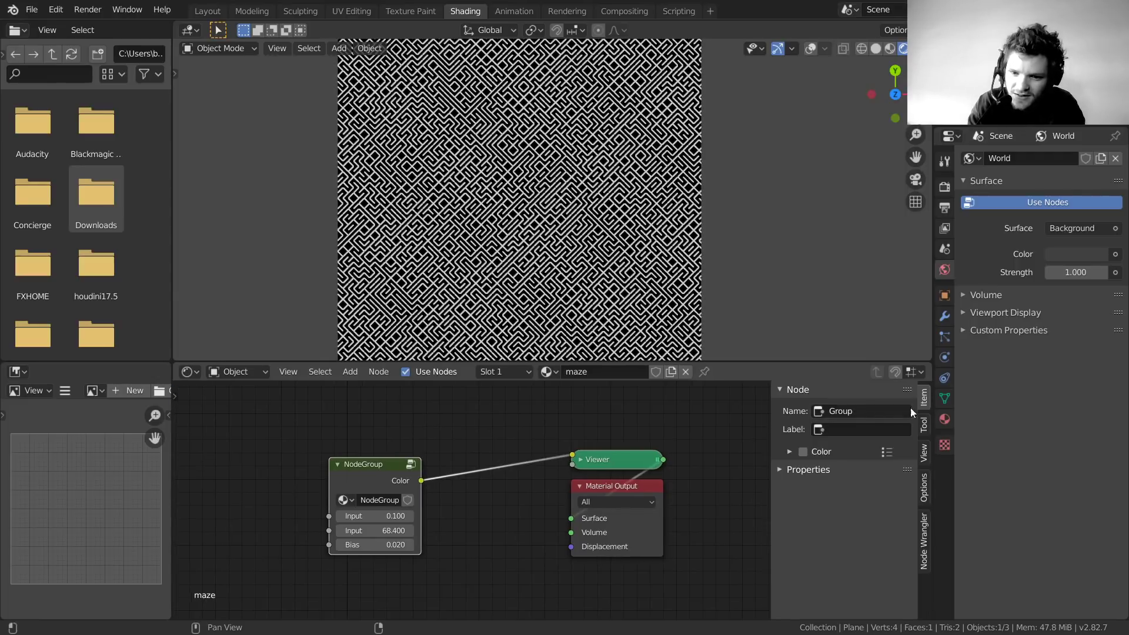
{"action": "left_click", "coordinate": [926, 524]}
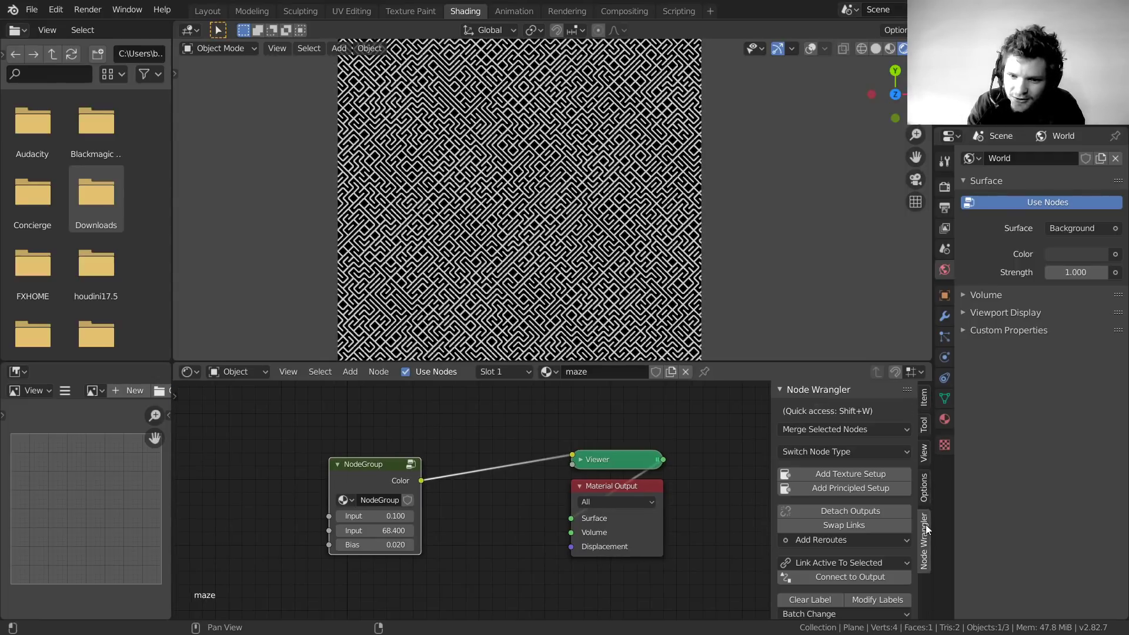
{"action": "left_click", "coordinate": [924, 487]}
{"action": "left_click", "coordinate": [924, 452]}
{"action": "left_click", "coordinate": [922, 421]}
{"action": "left_click", "coordinate": [923, 404]}
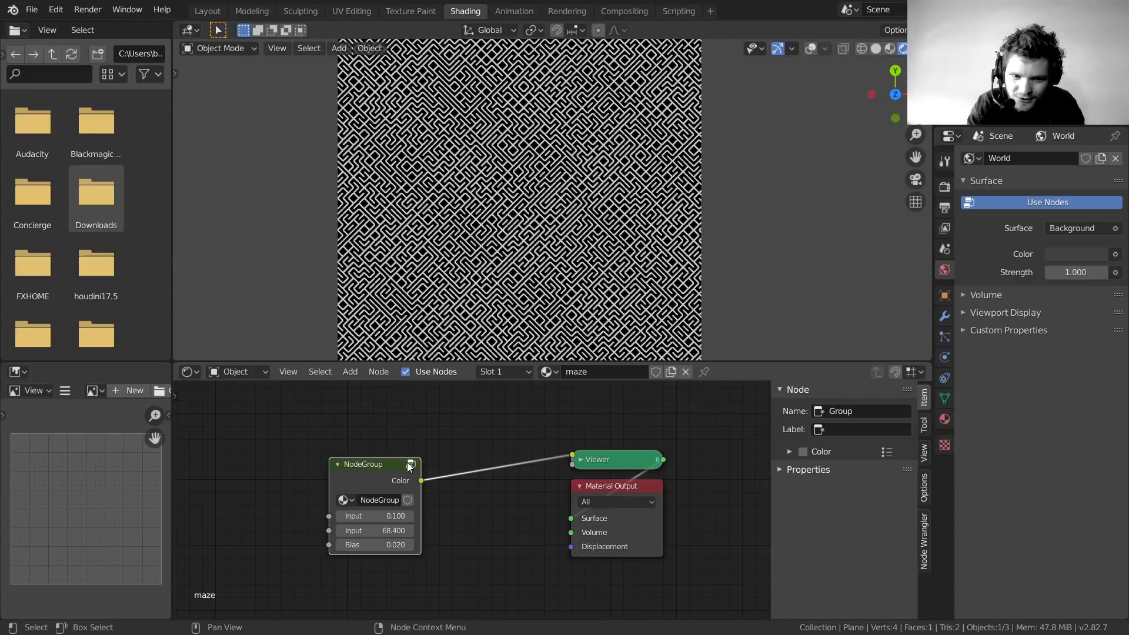
Inside the group, select Group Input and show the interface inputs in the sidebar
{"action": "key", "text": "Tab"}
{"action": "left_click", "coordinate": [923, 489]}
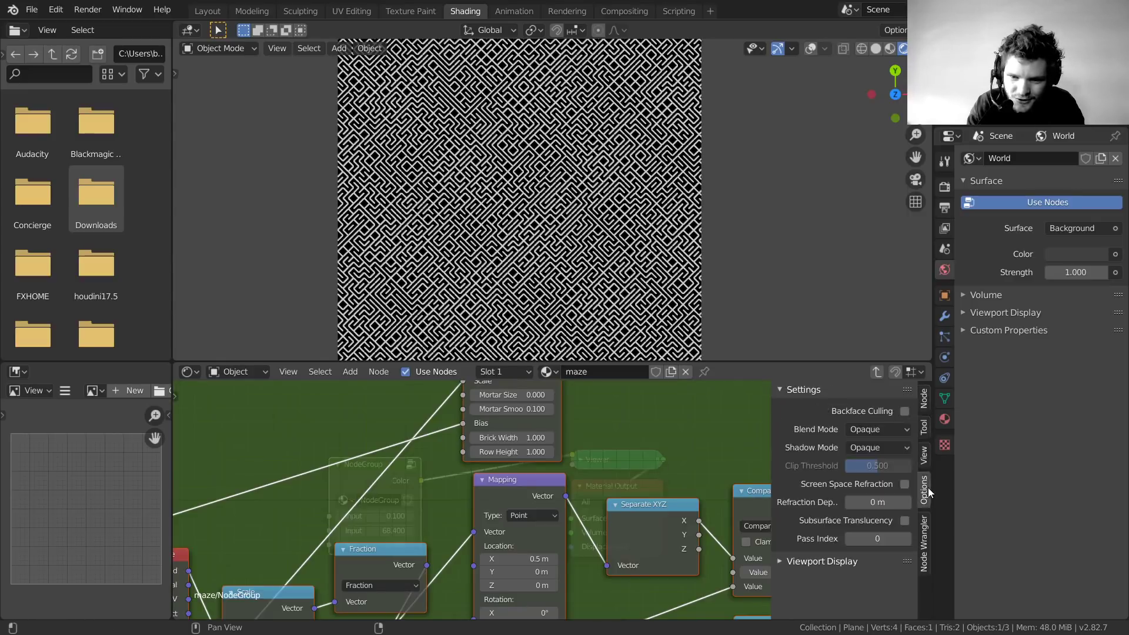
{"action": "left_click", "coordinate": [923, 454]}
{"action": "key", "text": "Home"}
{"action": "middle_click_drag", "start_coordinate": [240, 498], "coordinate": [475, 460]}
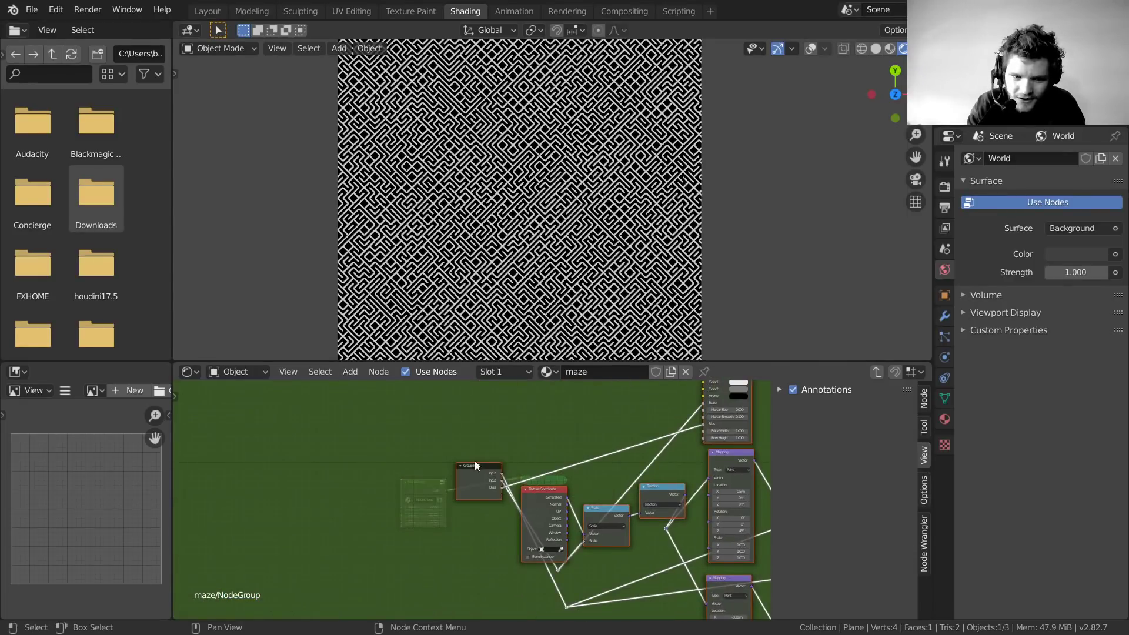
{"action": "left_click", "coordinate": [473, 465]}
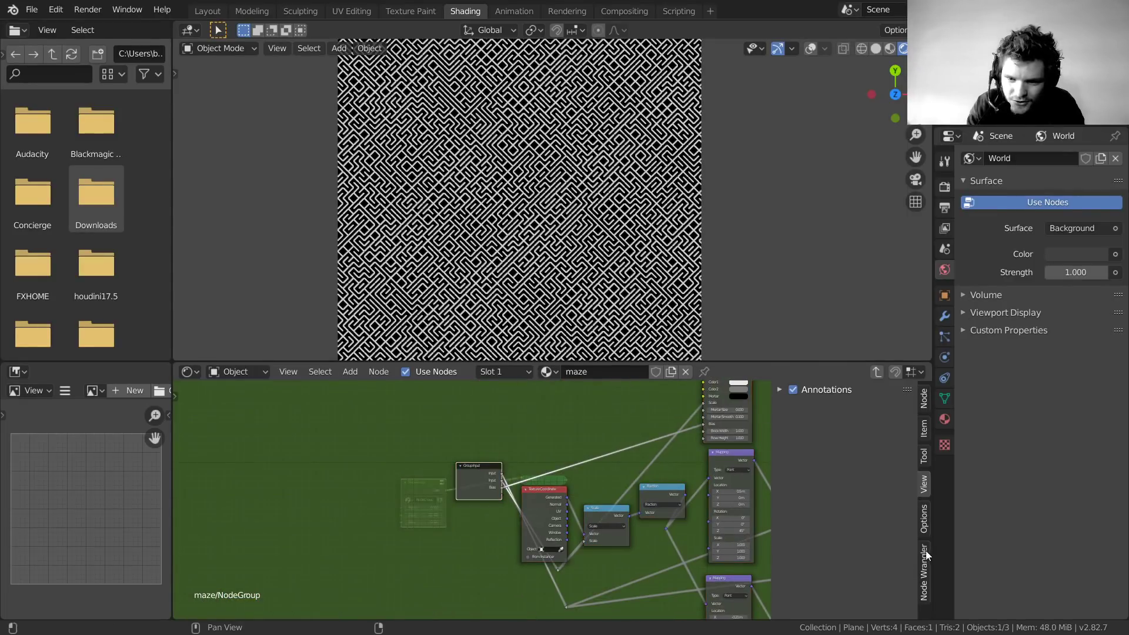
{"action": "left_click", "coordinate": [923, 518]}
{"action": "left_click", "coordinate": [924, 456]}
{"action": "left_click", "coordinate": [923, 398]}
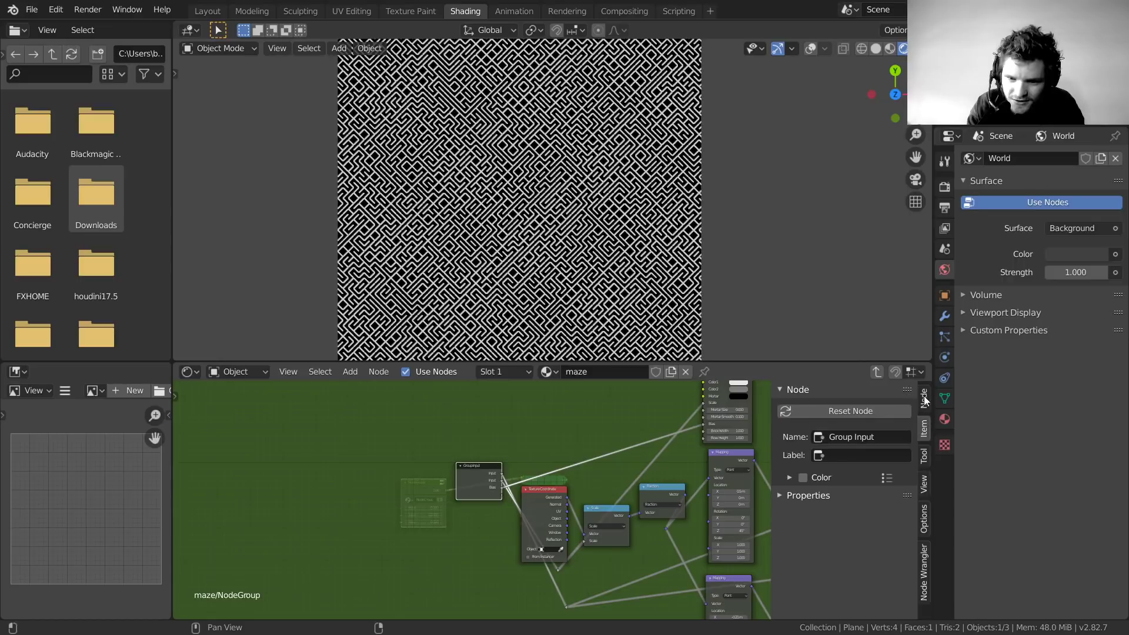
{"action": "left_click", "coordinate": [923, 397]}
Rename the first two group inputs to thickness and size
{"action": "left_click", "coordinate": [808, 430]}
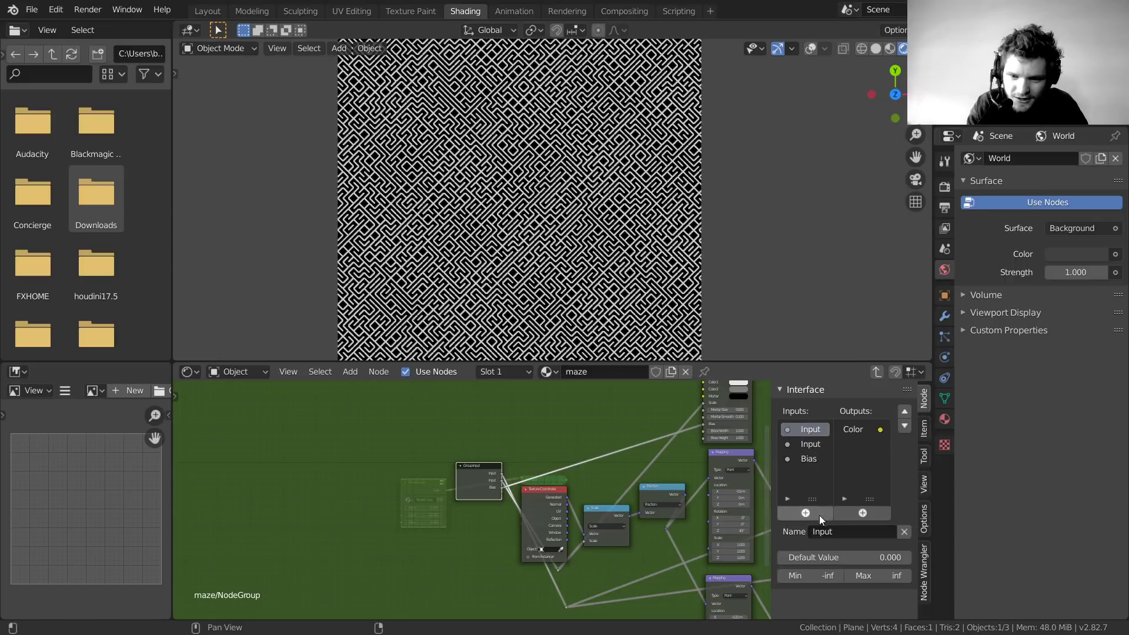
{"action": "left_click", "coordinate": [836, 532]}
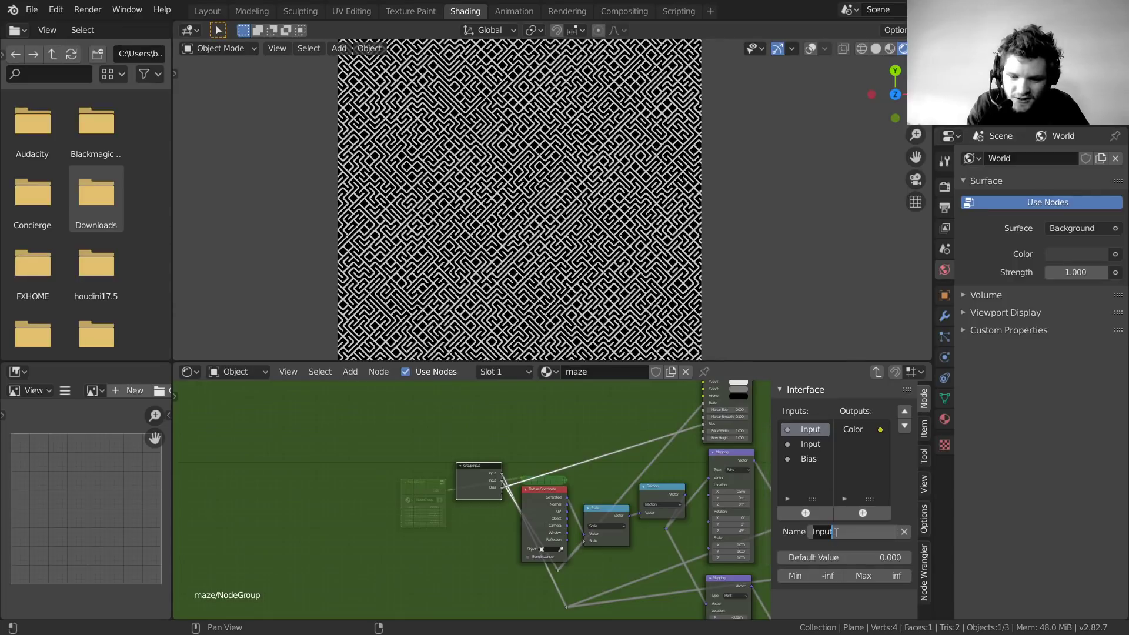
{"action": "type", "text": "ss"}
{"action": "key", "text": "Return"}
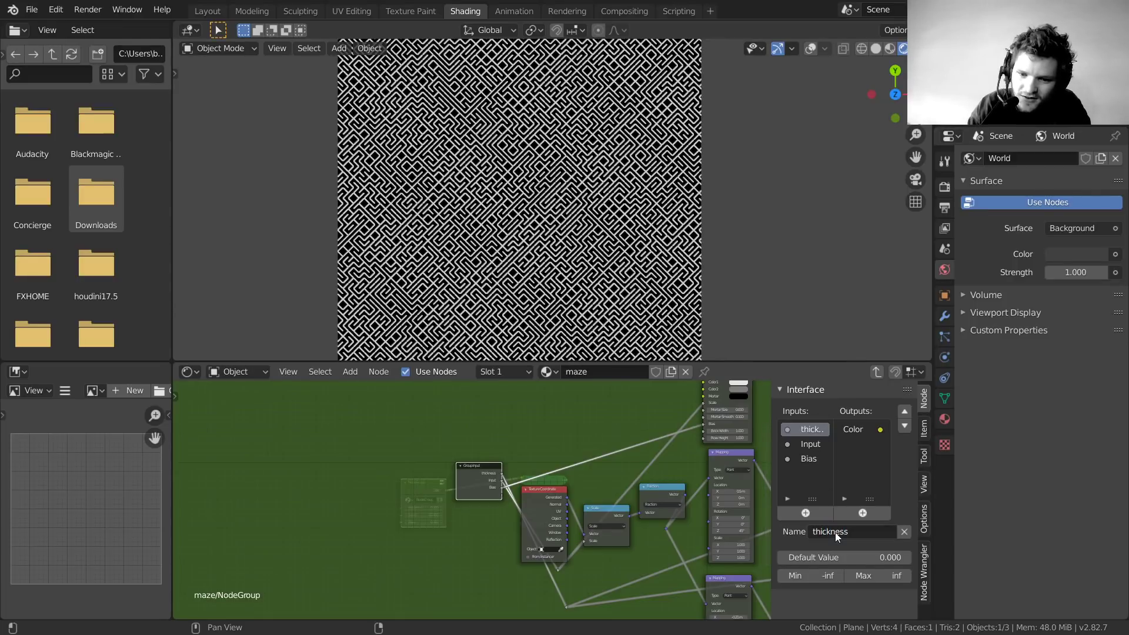
{"action": "left_click", "coordinate": [808, 444]}
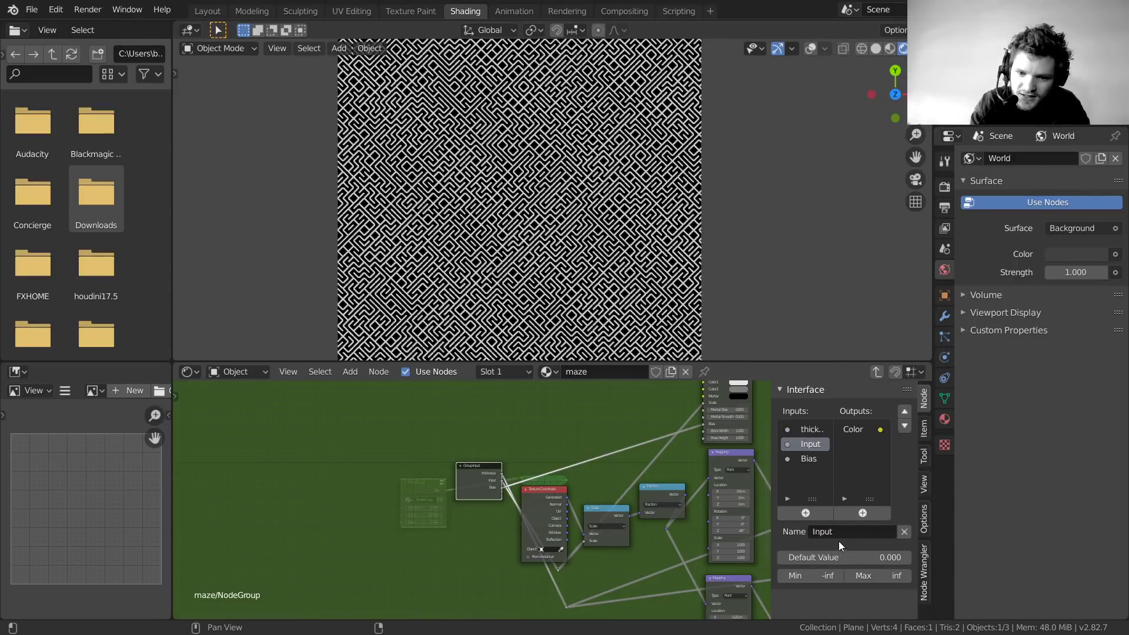
{"action": "left_click", "coordinate": [839, 539]}
{"action": "type", "text": "size"}
{"action": "key", "text": "Return"}
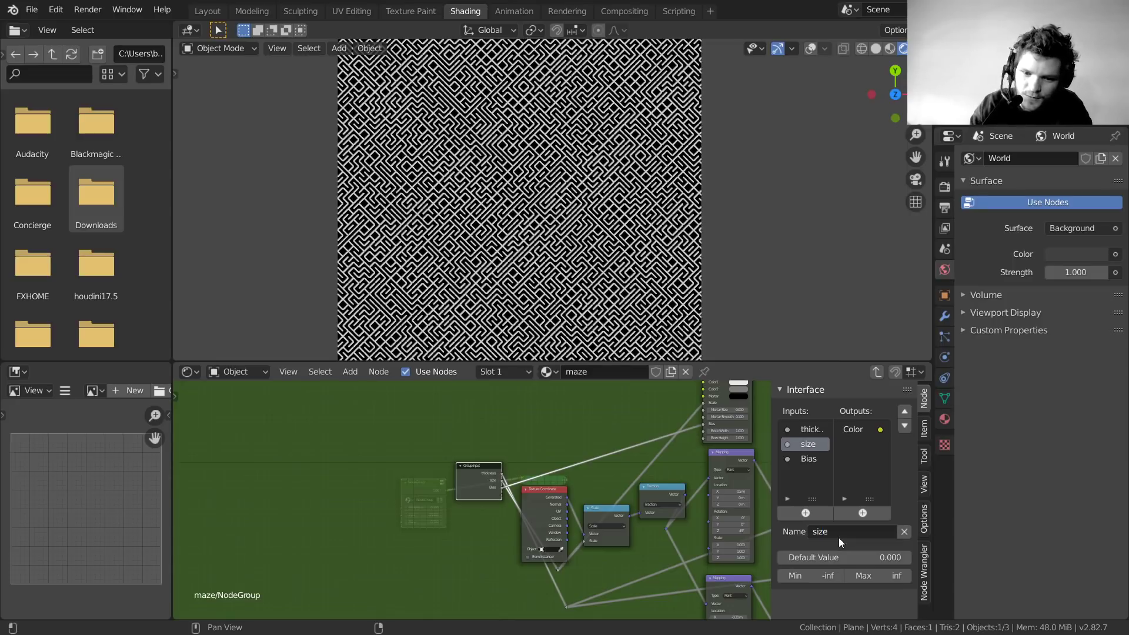
Rename the Bias input to seed and exit the group
{"action": "left_click", "coordinate": [806, 460]}
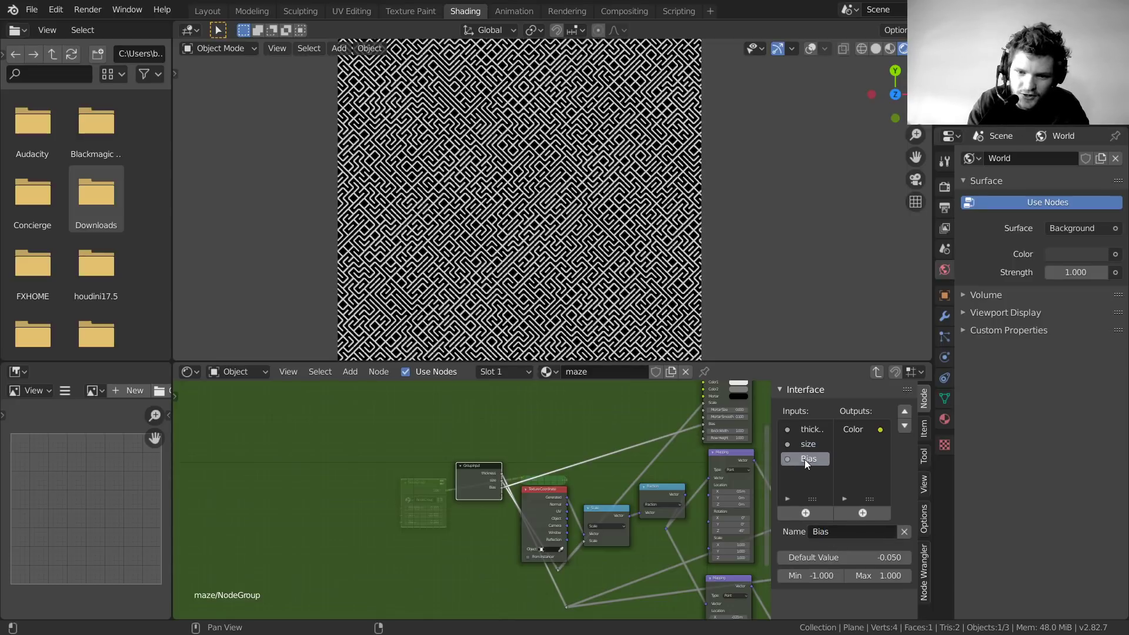
{"action": "left_click", "coordinate": [822, 540]}
{"action": "type", "text": "seed"}
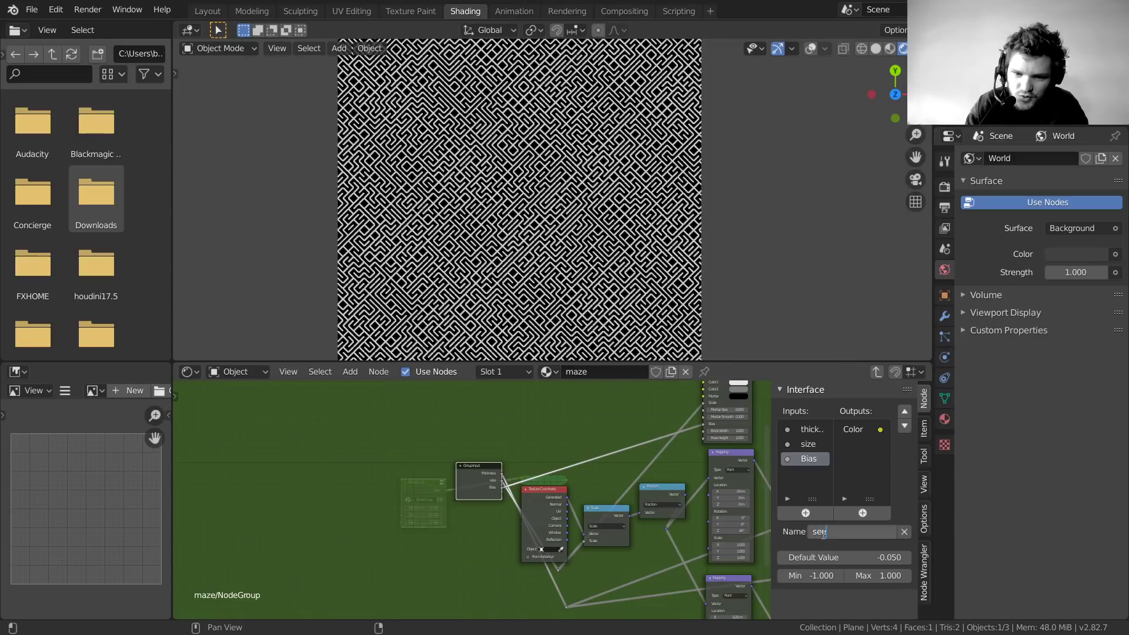
{"action": "key", "text": "Return"}
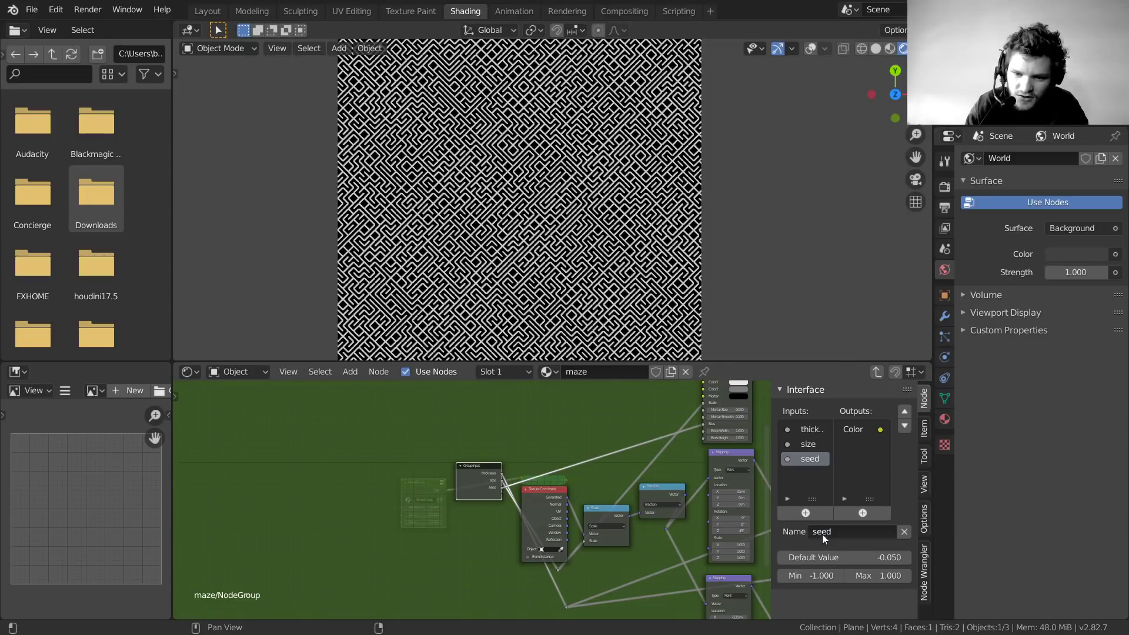
{"action": "left_click", "coordinate": [877, 372]}
{"action": "scroll", "coordinate": [381, 517], "scroll_direction": "up", "scroll_amount": 12}
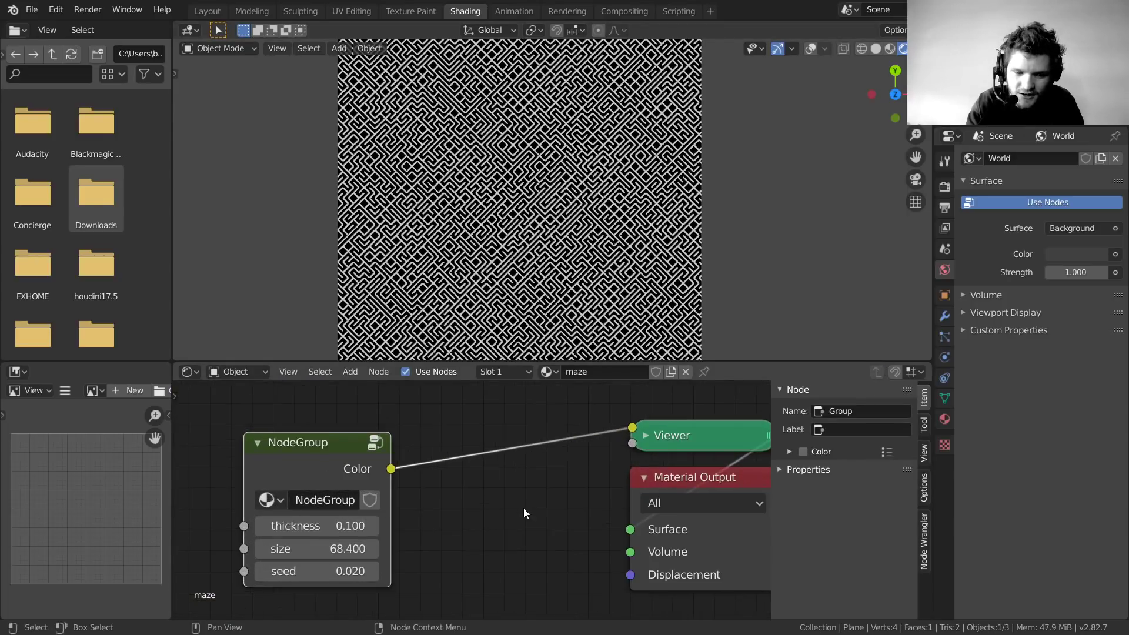
Set the NodeGroup's thickness to 0.090 and size to 15.600 for a coarser maze
{"action": "middle_click_drag", "start_coordinate": [524, 508], "coordinate": [634, 489]}
{"action": "left_click_drag", "start_coordinate": [565, 490], "coordinate": [559, 532]}
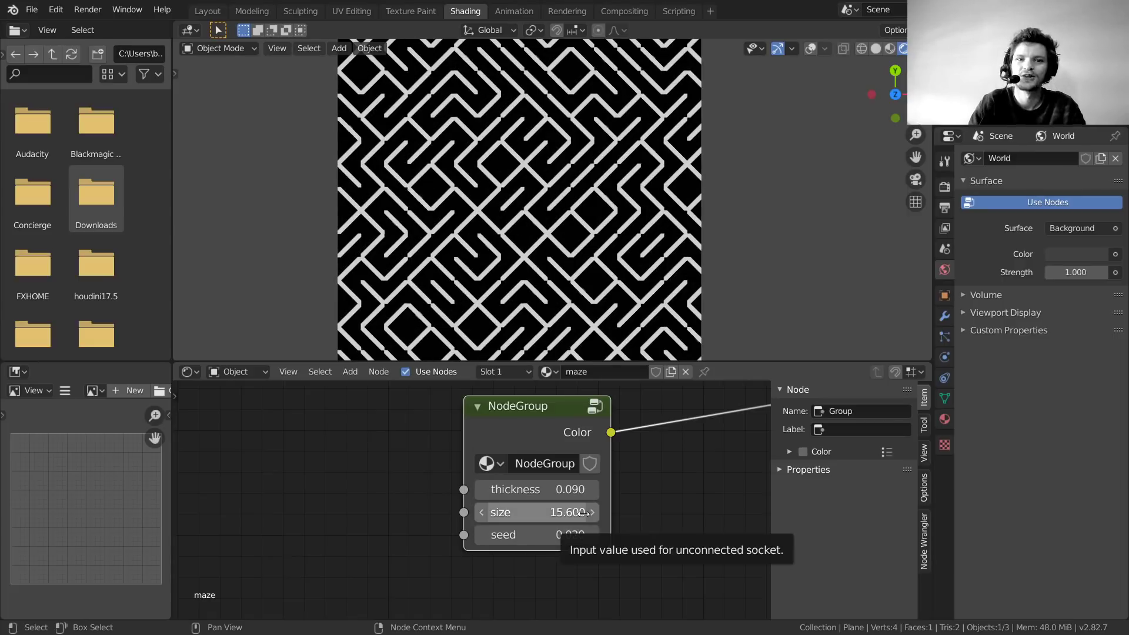